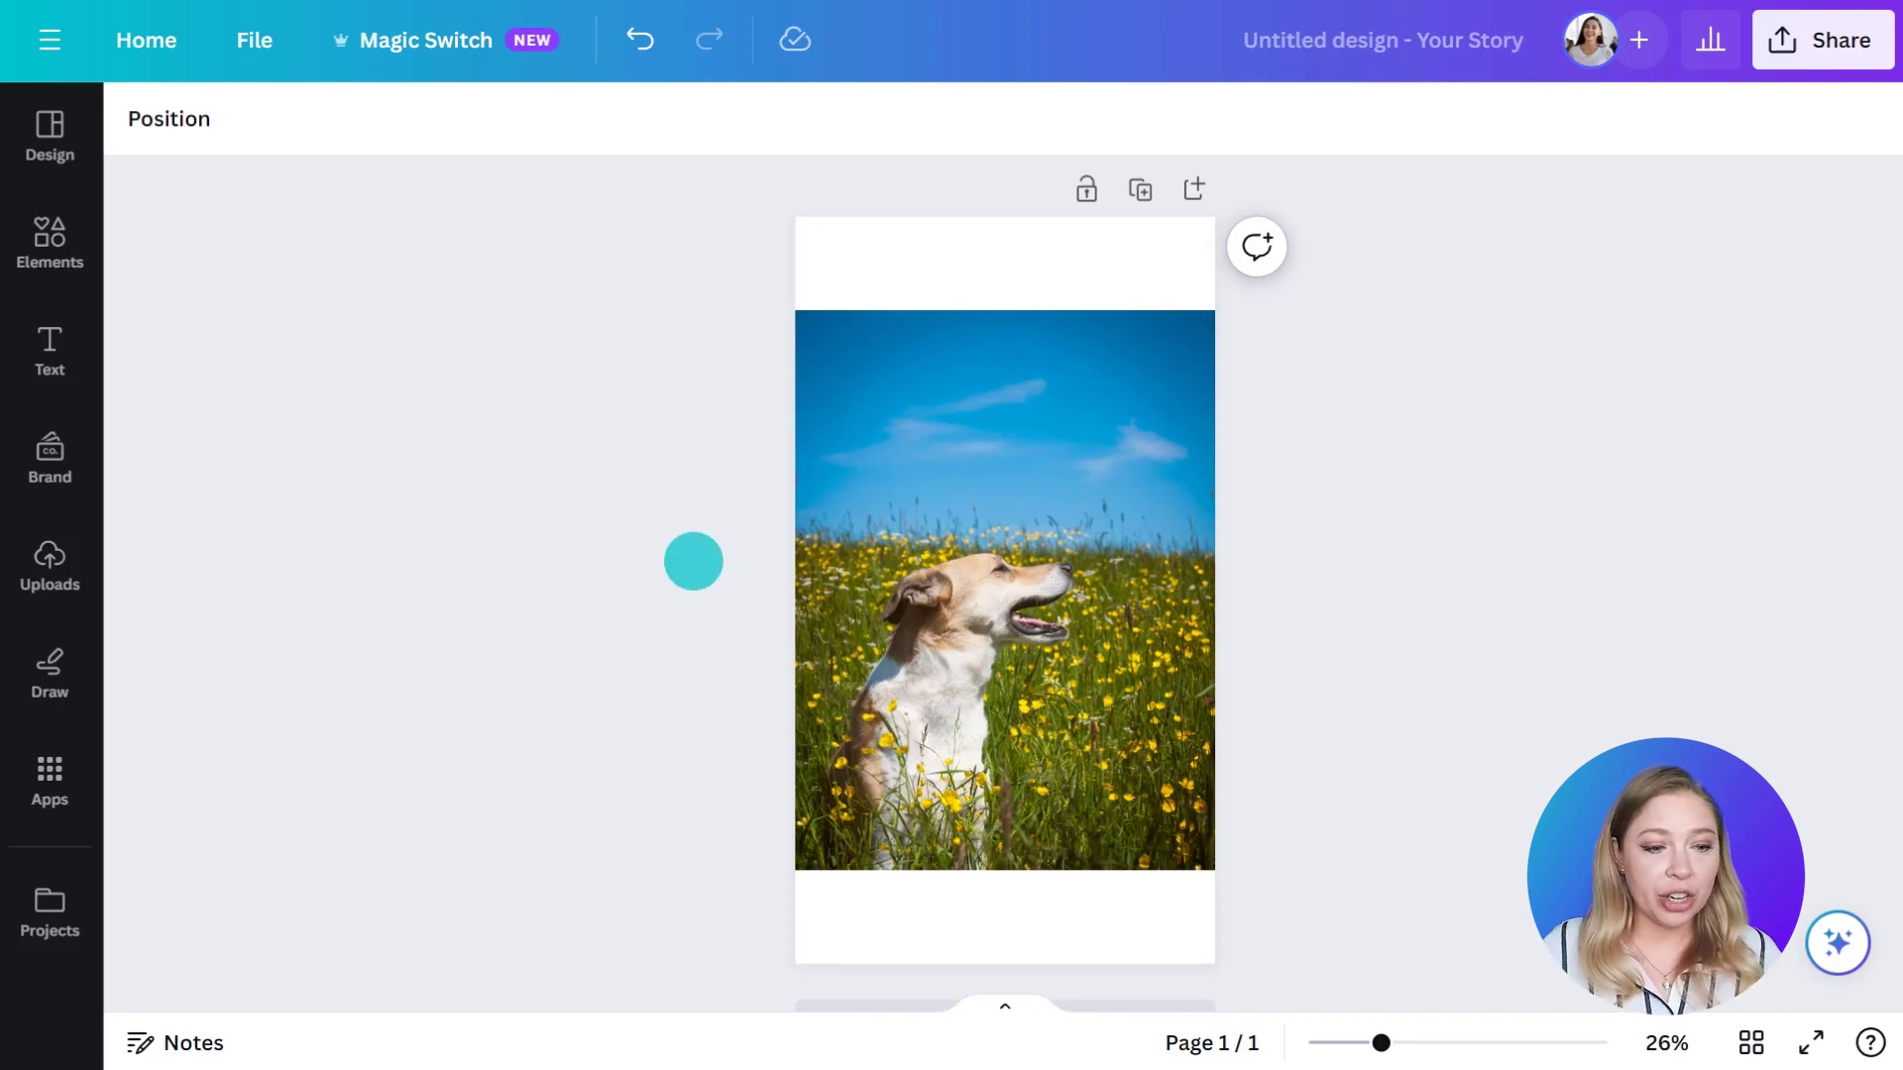
# Set the brightness of the whole dog photo to -5.
pyautogui.click(878, 624)
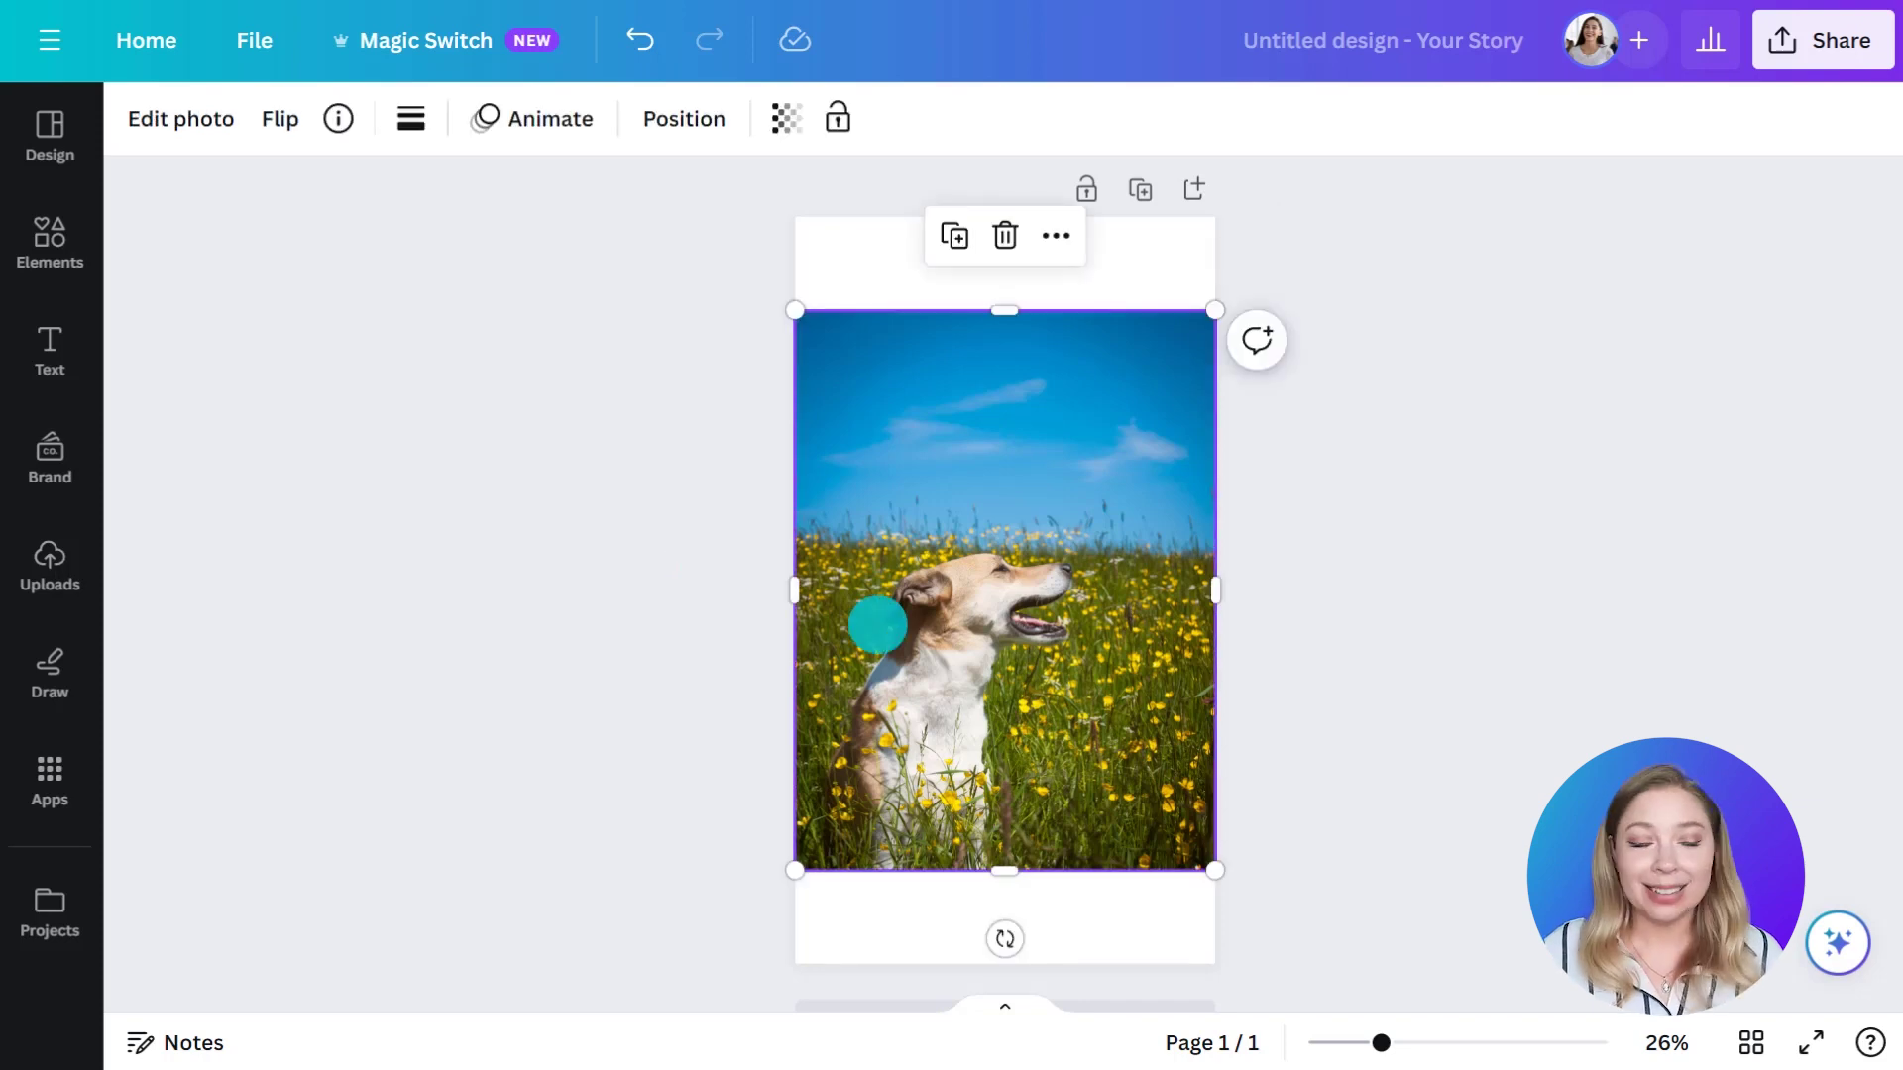
pyautogui.click(180, 119)
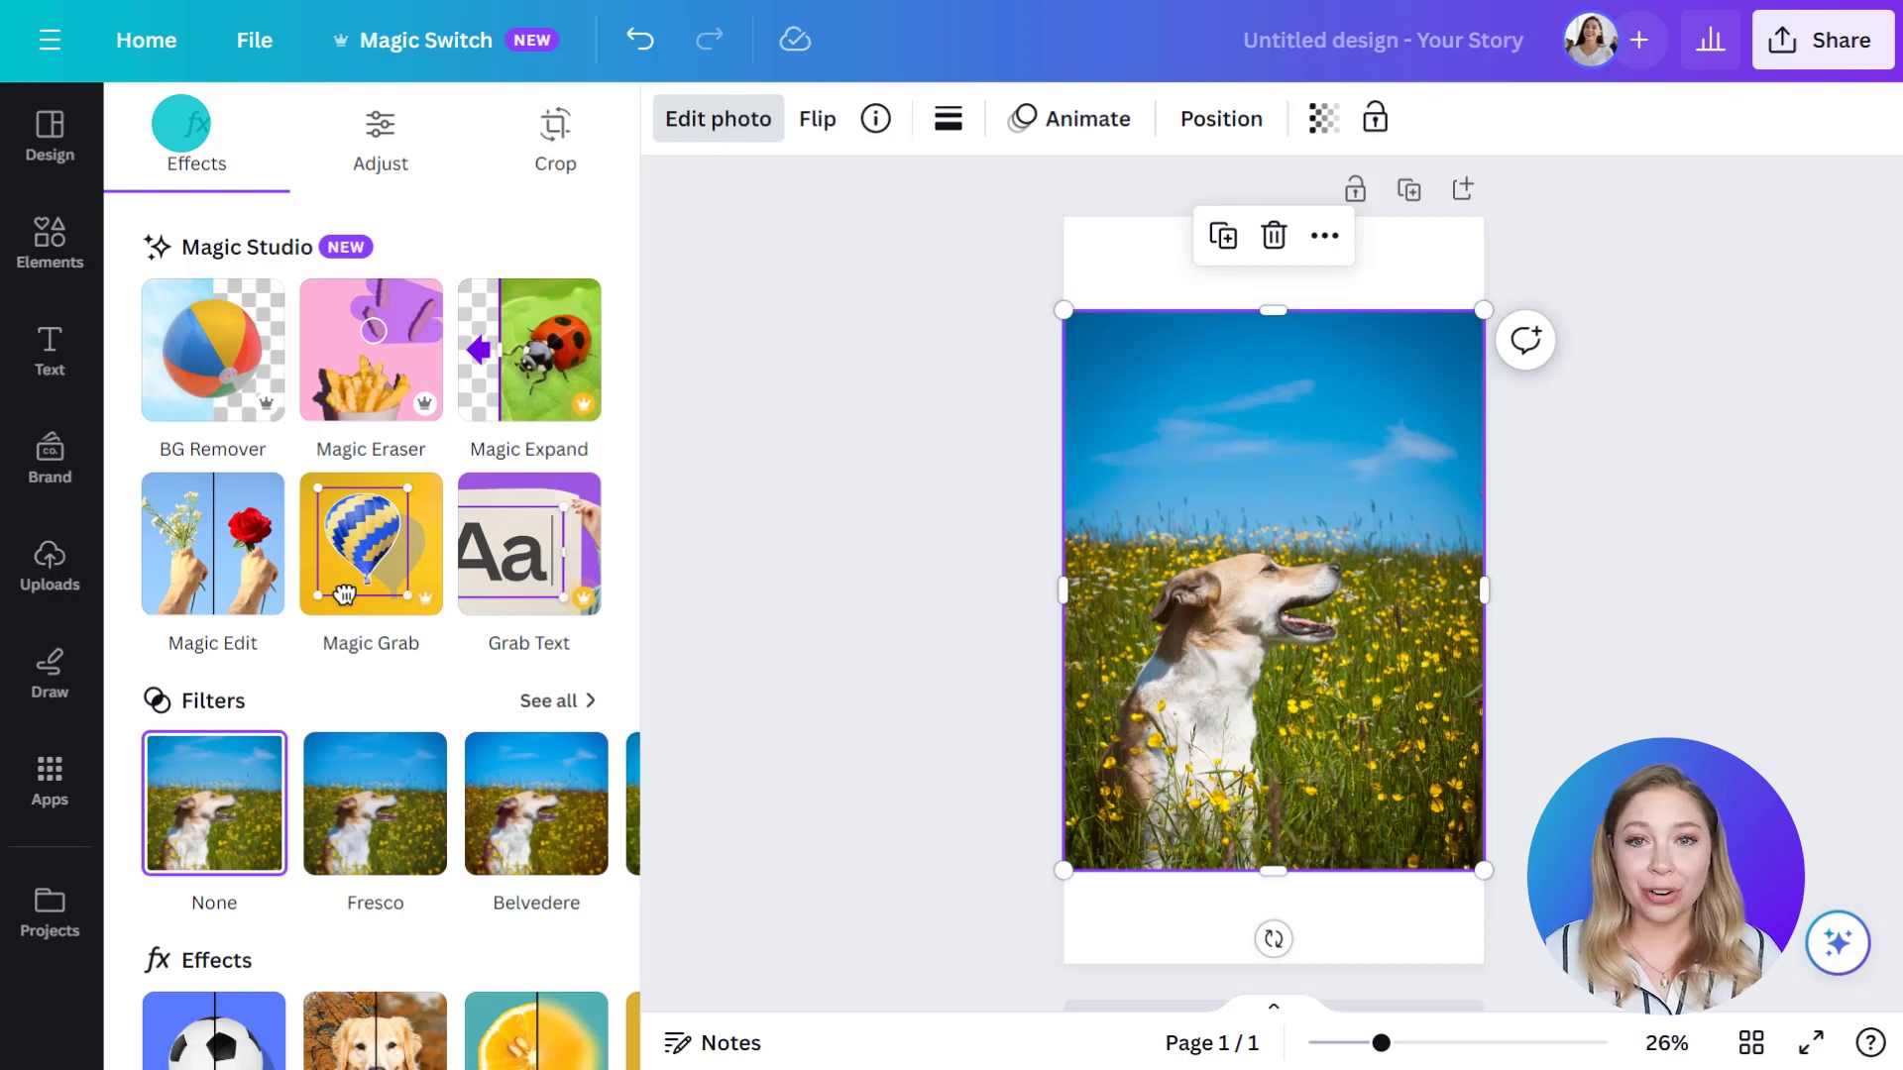
pyautogui.click(379, 133)
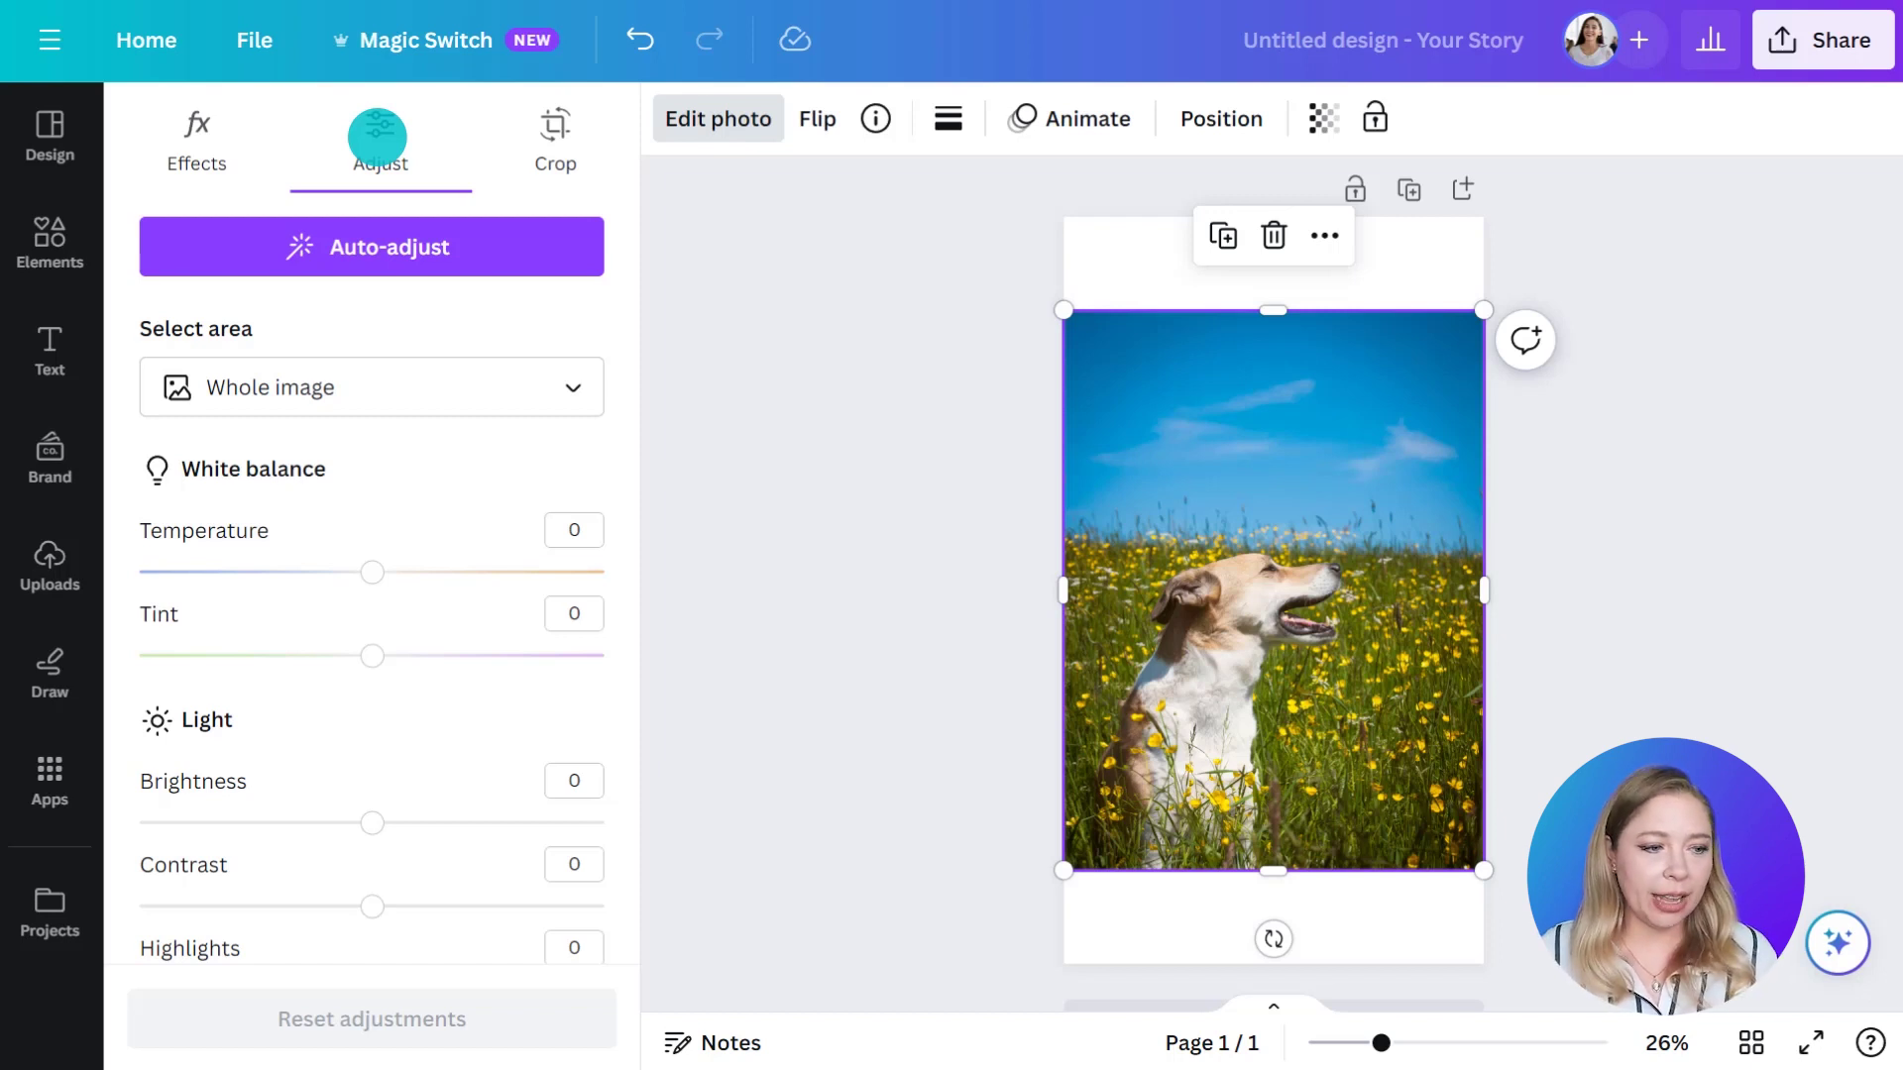
pyautogui.moveTo(372, 572)
pyautogui.mouseDown()
pyautogui.moveTo(587, 572)
pyautogui.moveTo(242, 572)
pyautogui.moveTo(371, 572)
pyautogui.mouseUp()
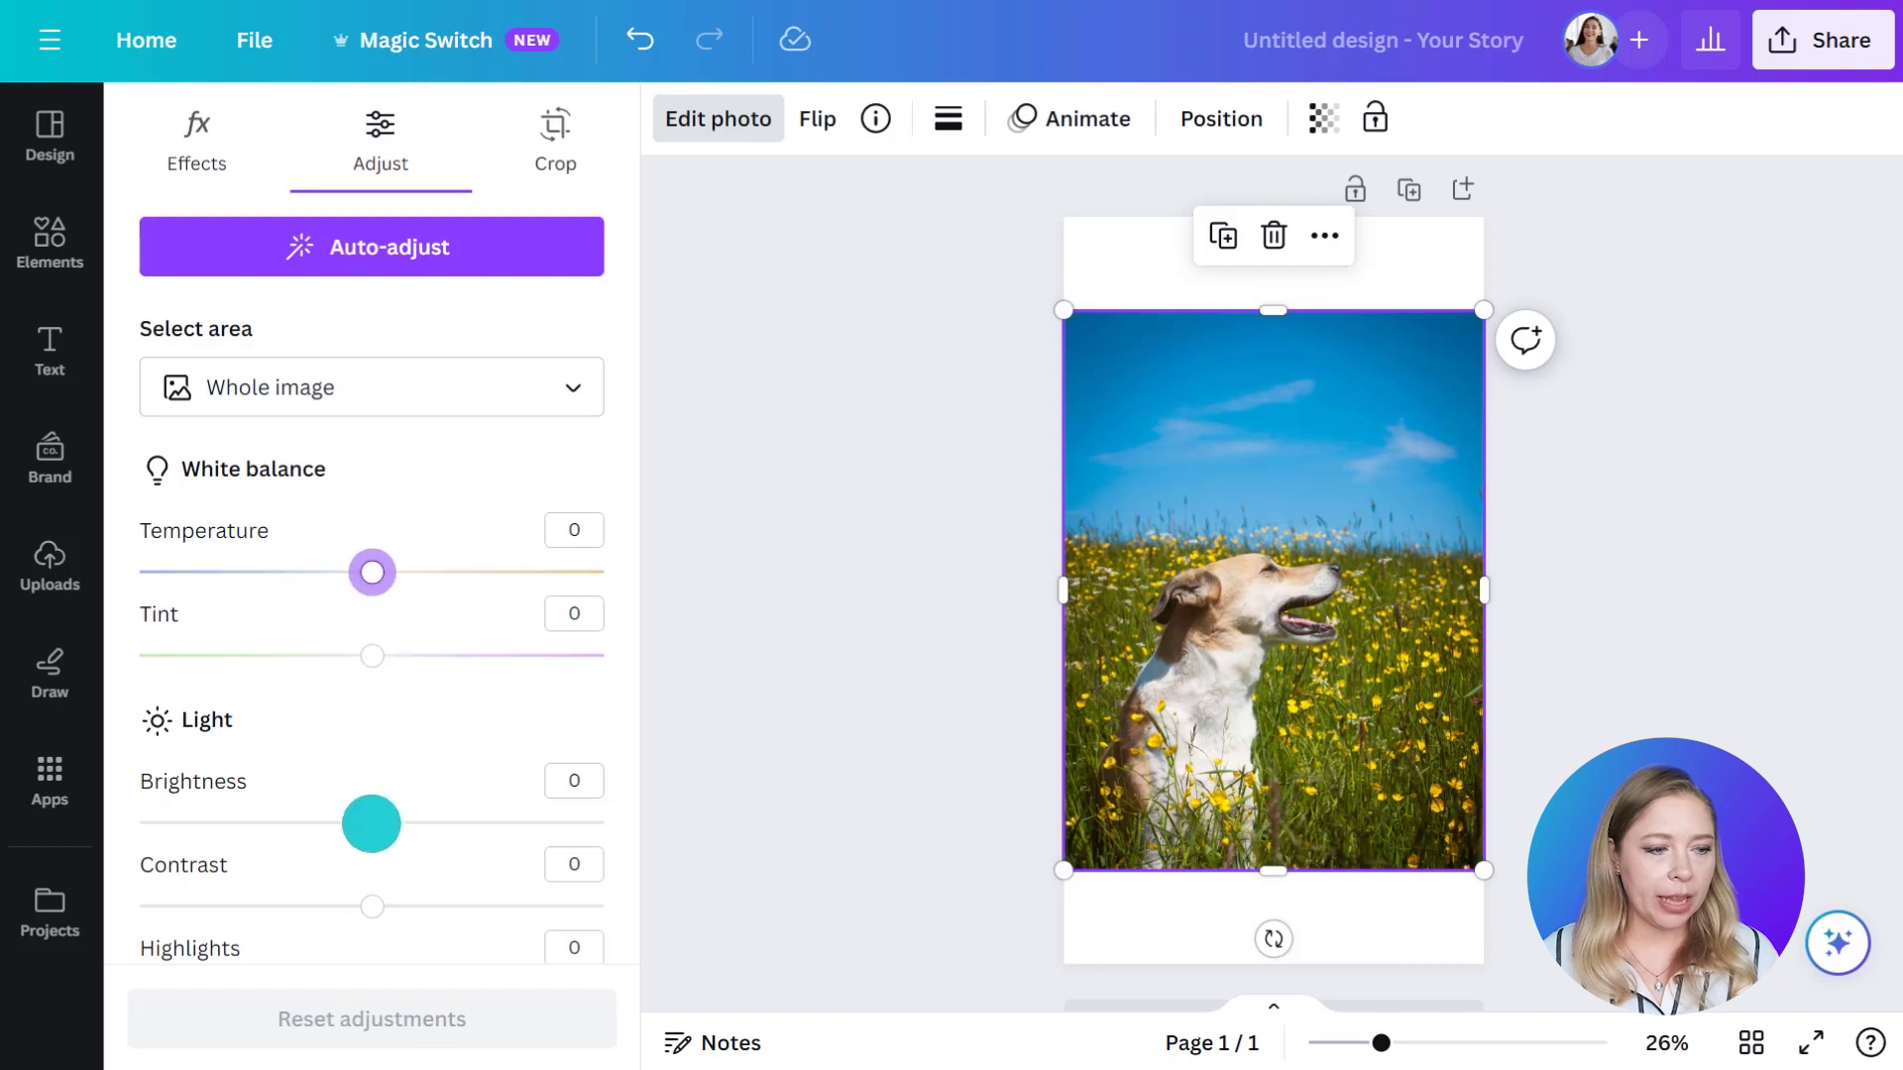
pyautogui.moveTo(372, 823)
pyautogui.mouseDown()
pyautogui.moveTo(574, 821)
pyautogui.moveTo(138, 823)
pyautogui.moveTo(359, 822)
pyautogui.mouseUp()
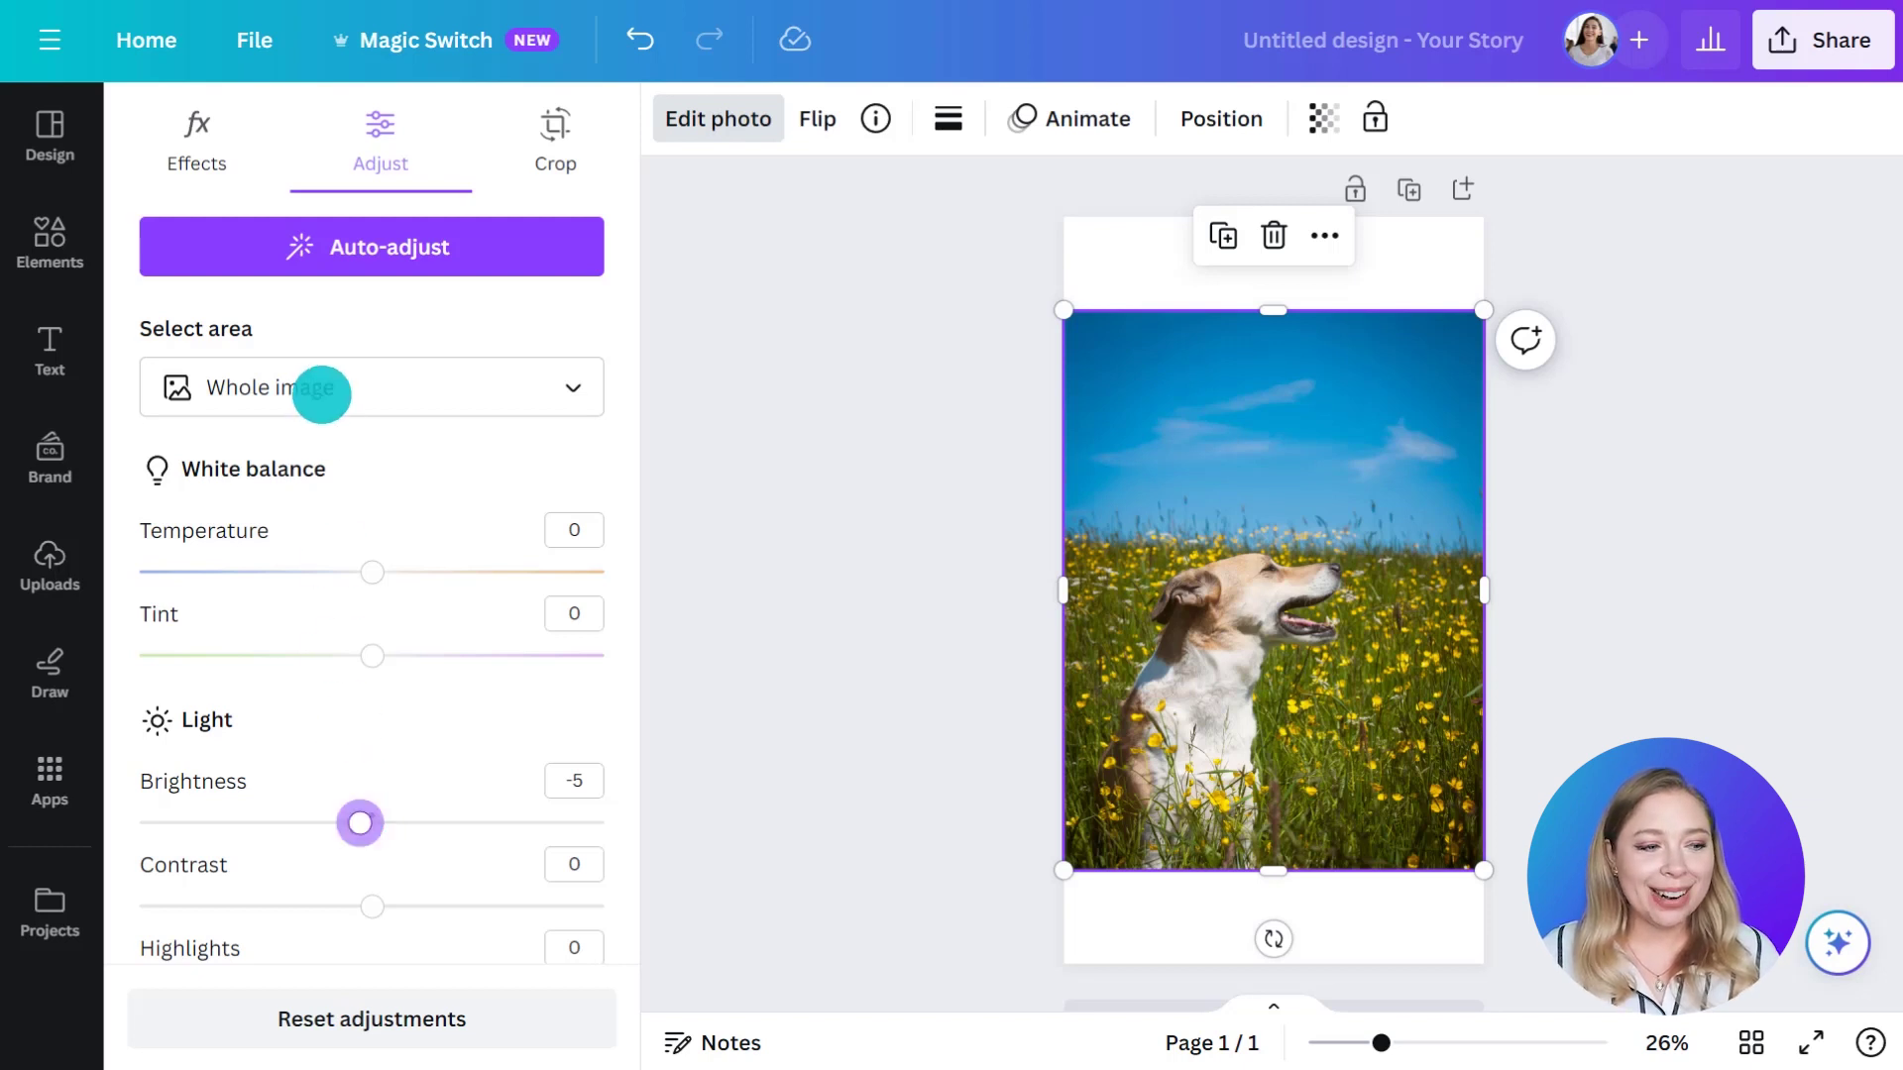
# Adjust only the photo's background, setting its temperature to -100 and its tint to -10.
pyautogui.click(320, 386)
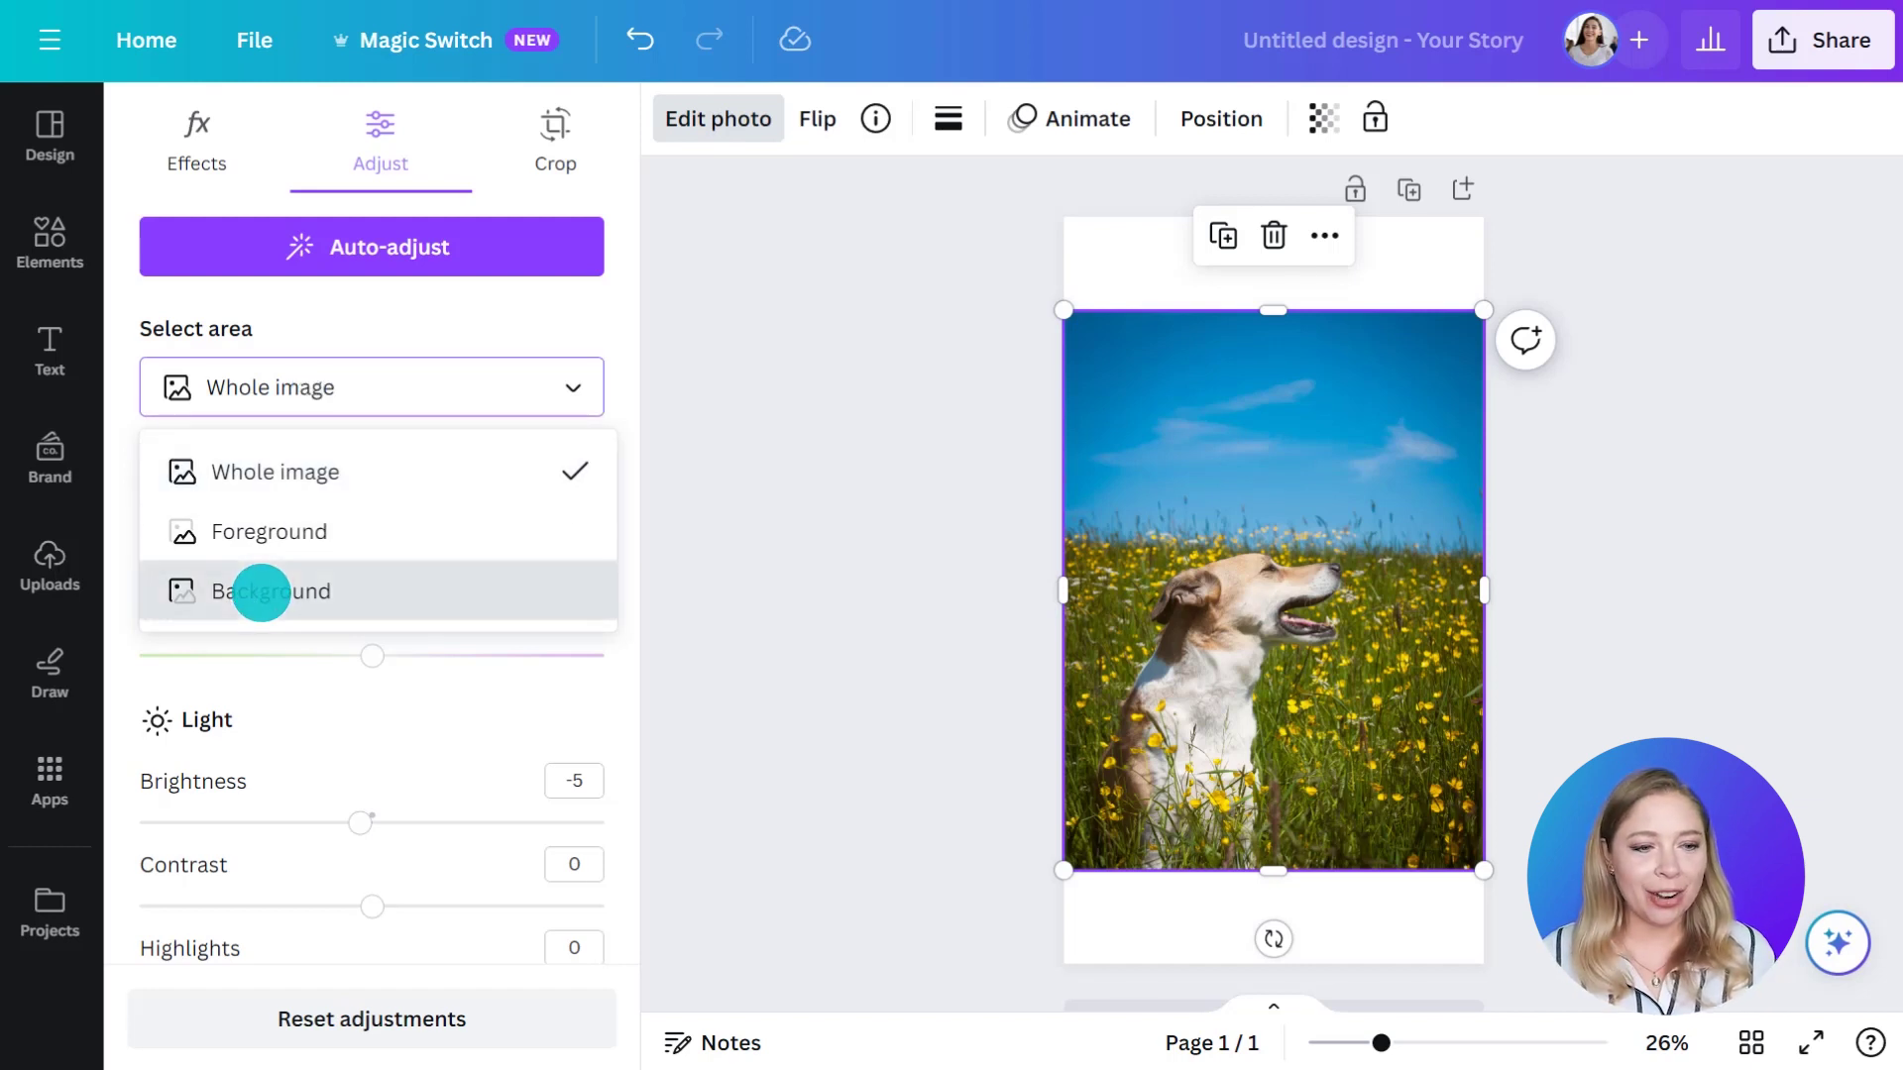
pyautogui.click(261, 592)
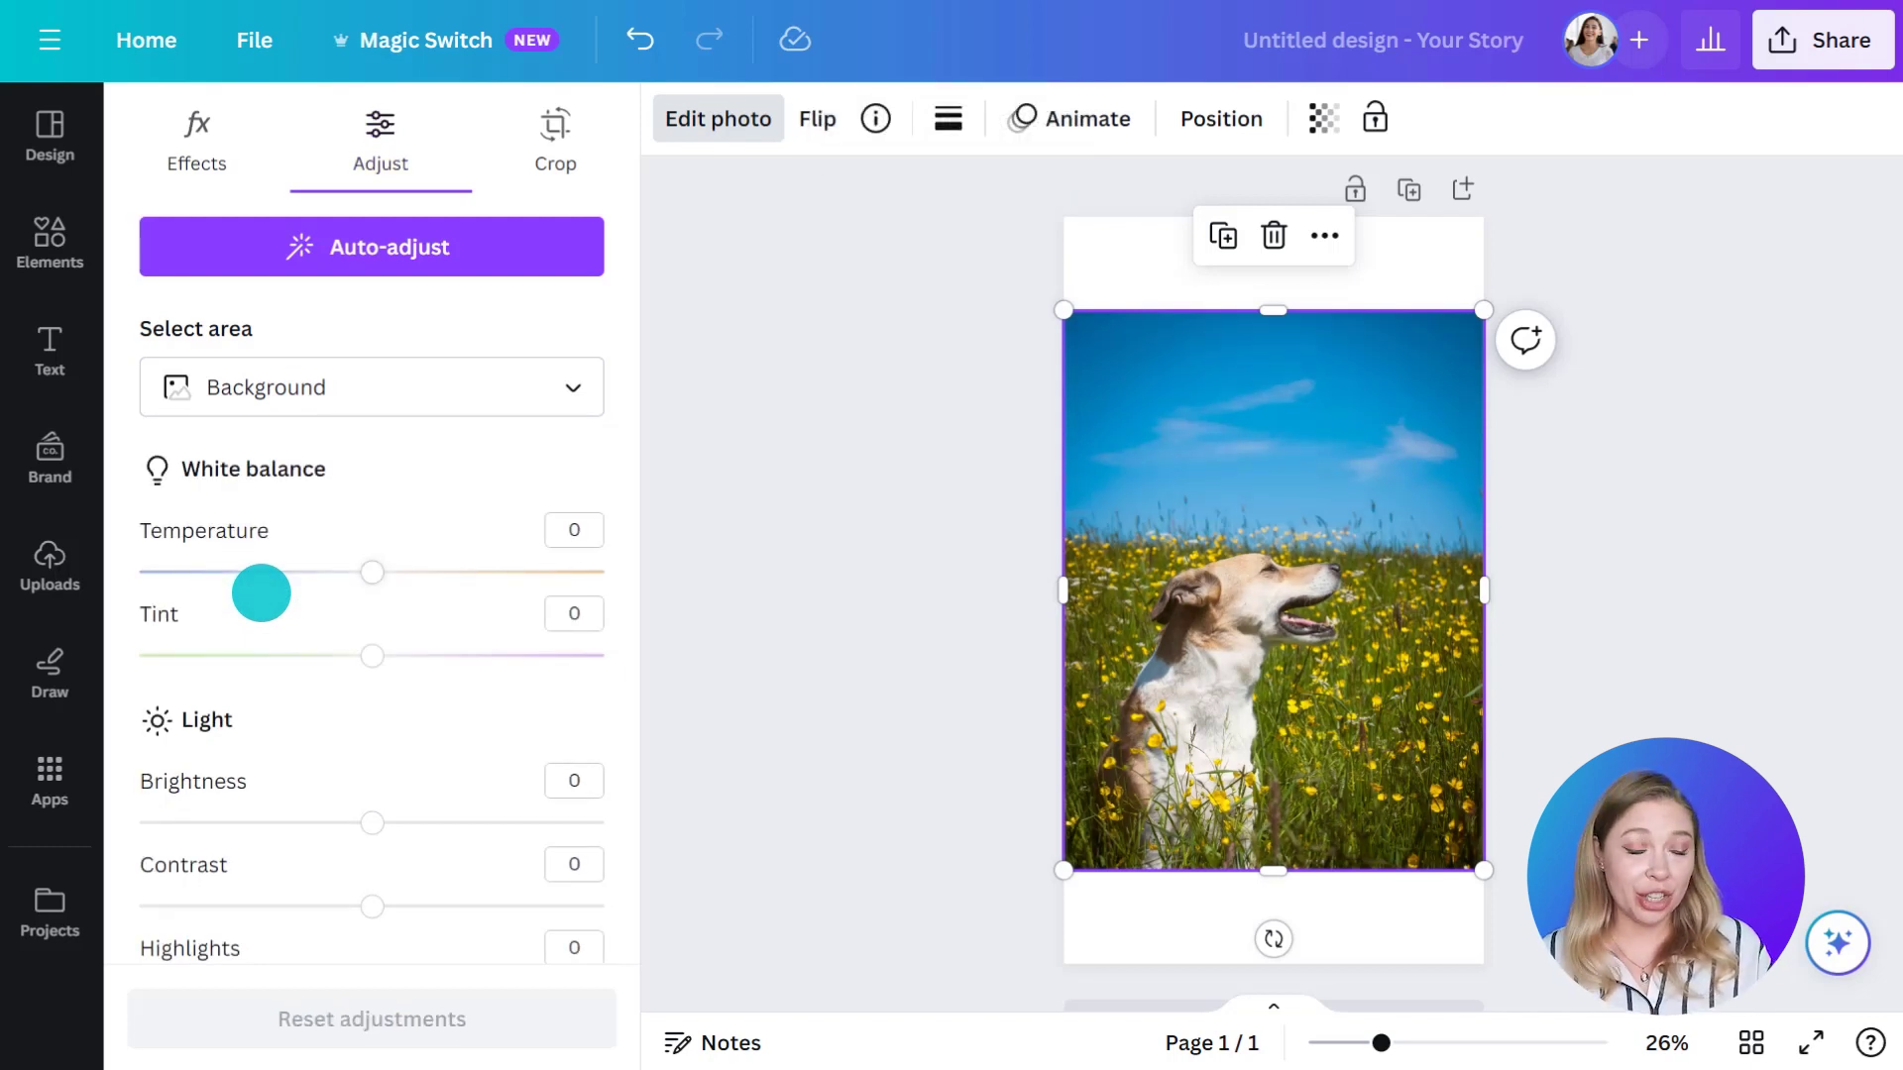
pyautogui.moveTo(373, 572); pyautogui.dragTo(139, 572)
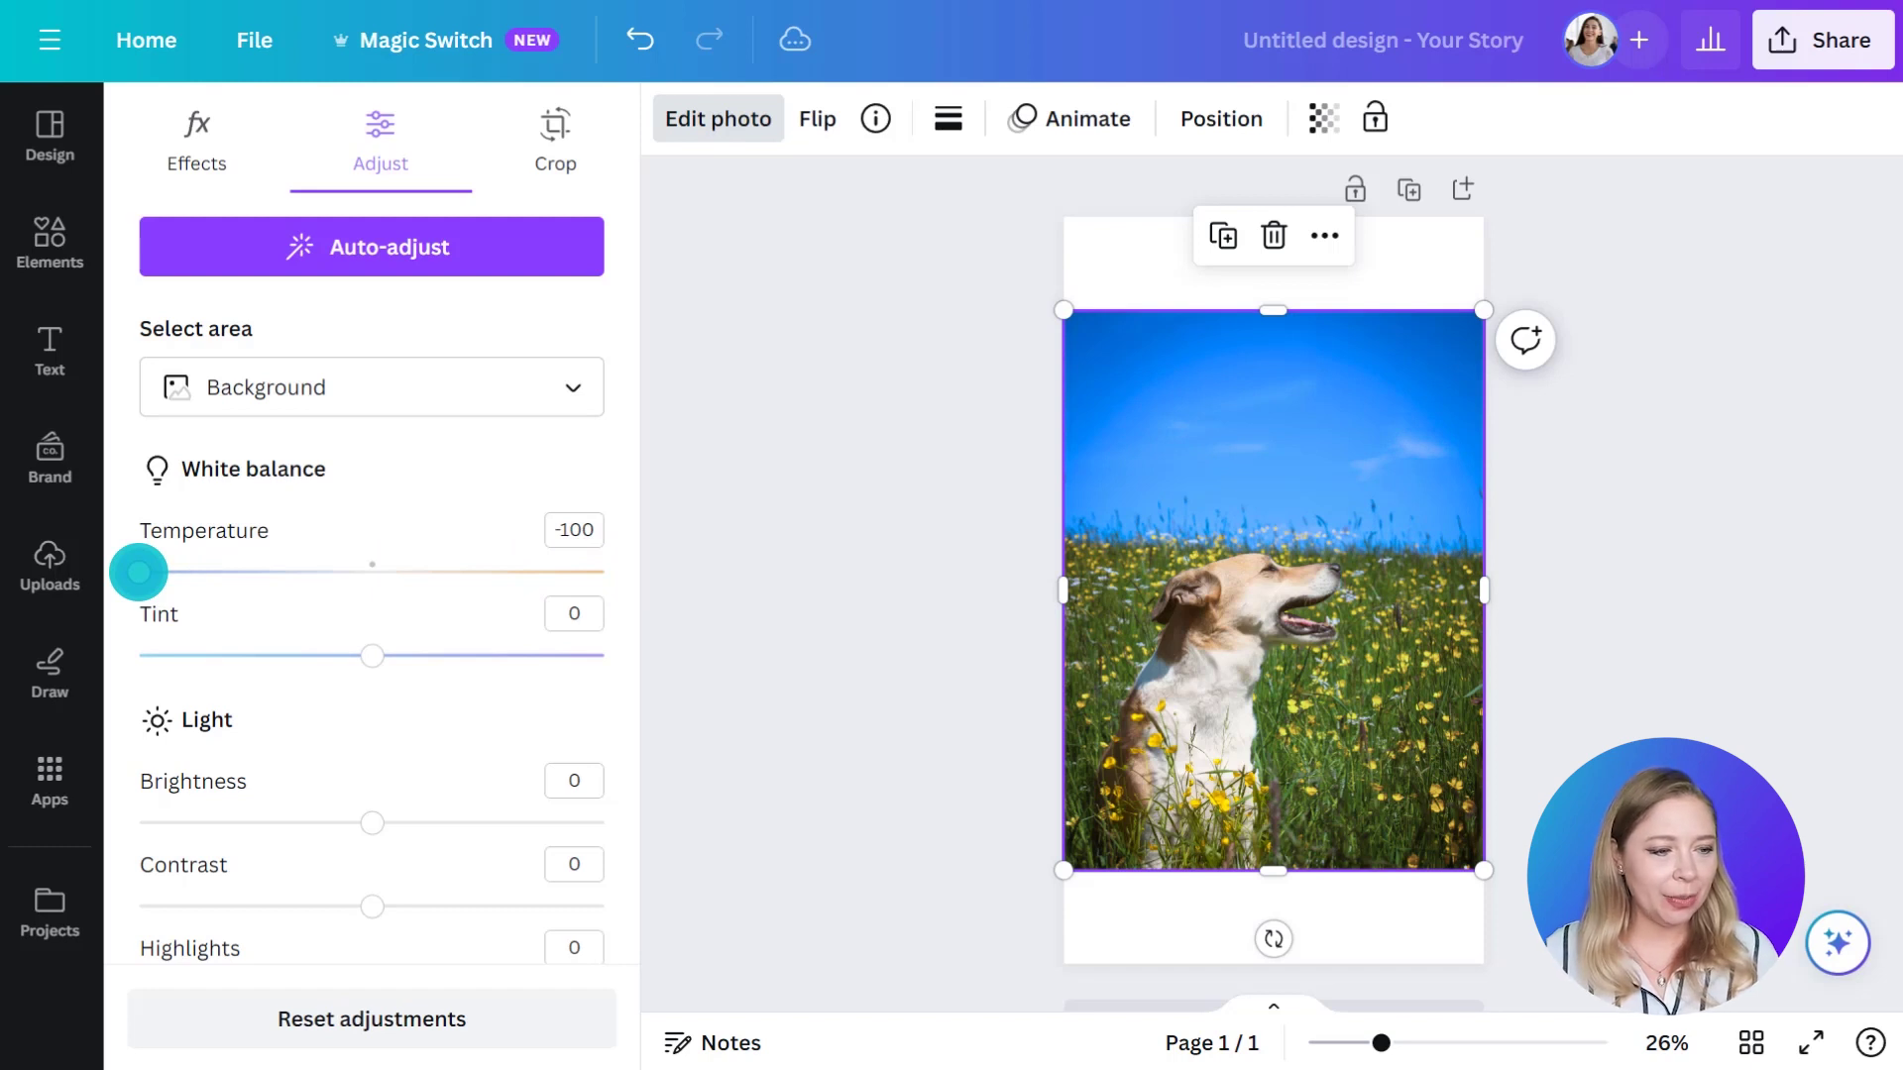
pyautogui.moveTo(371, 655)
pyautogui.mouseDown()
pyautogui.moveTo(603, 655)
pyautogui.moveTo(140, 656)
pyautogui.moveTo(348, 655)
pyautogui.mouseUp()
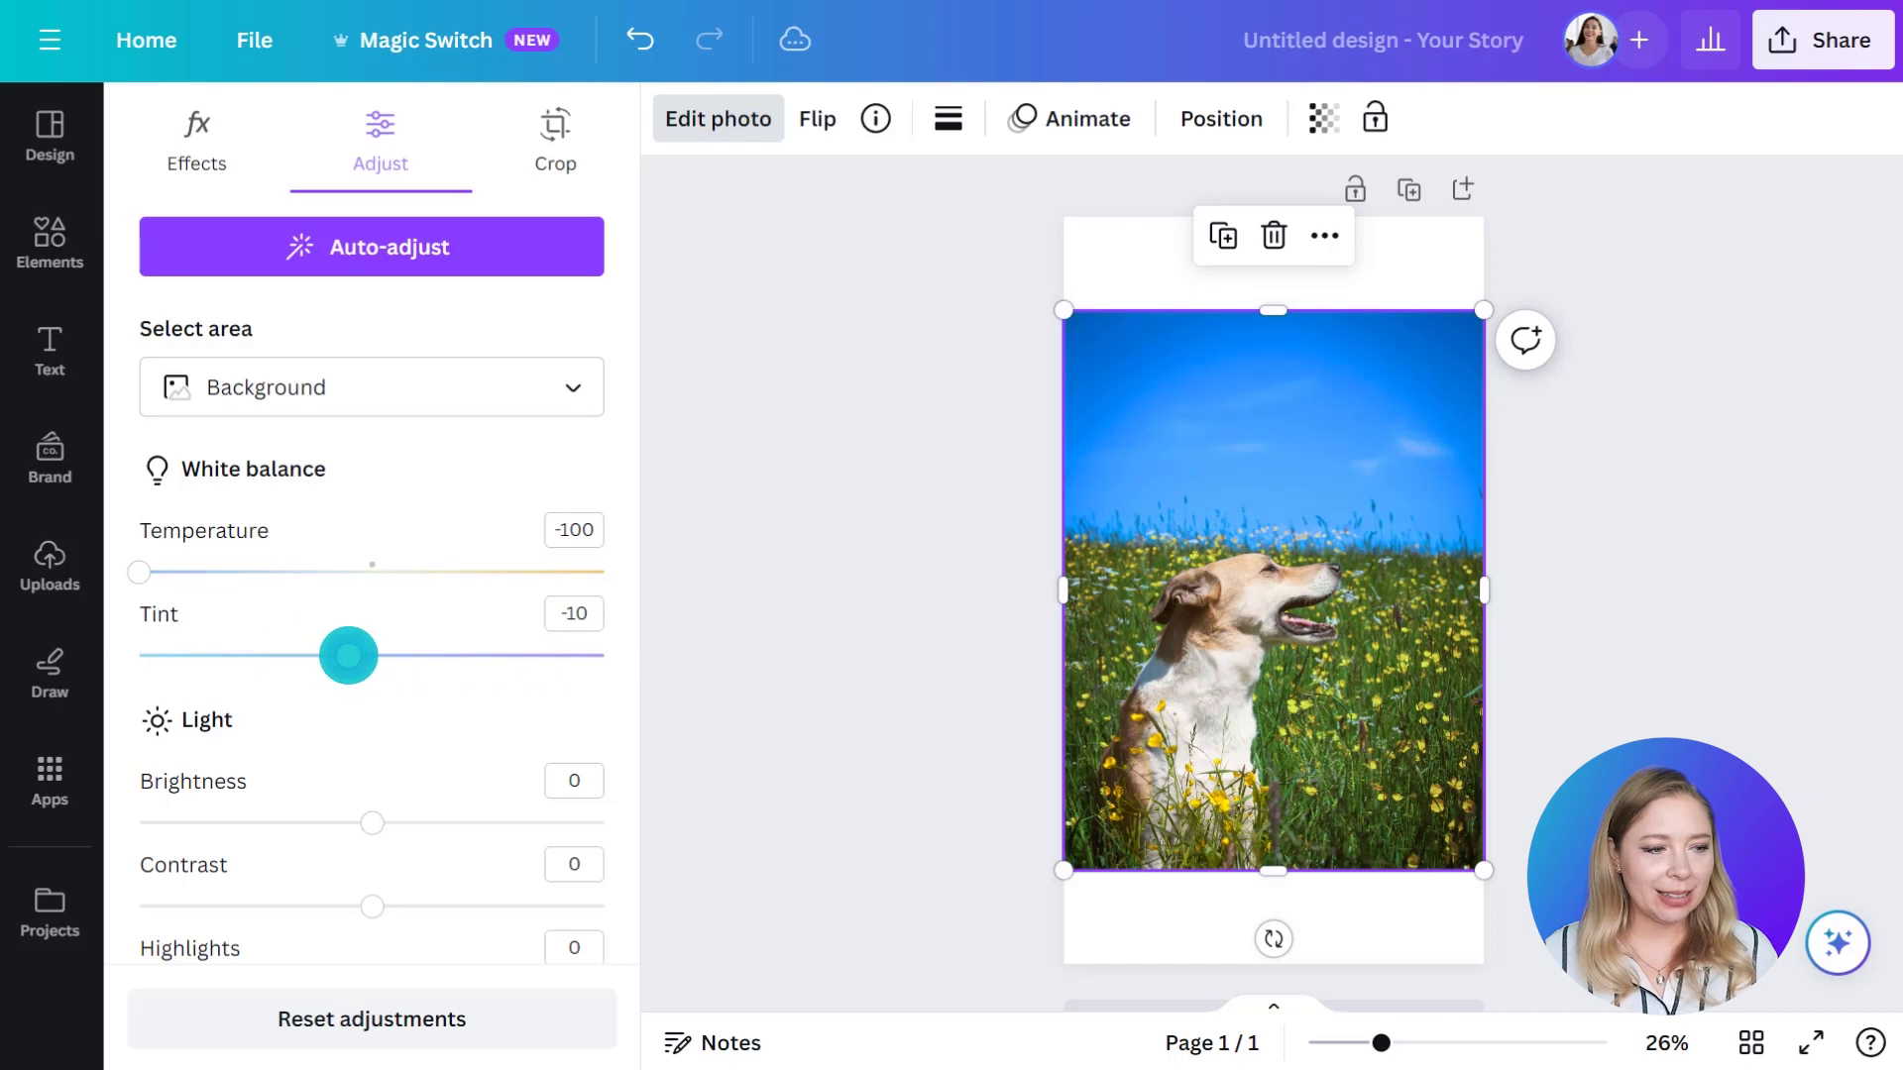
# Adjust only the photo's foreground, setting its brightness to 26.
pyautogui.click(355, 391)
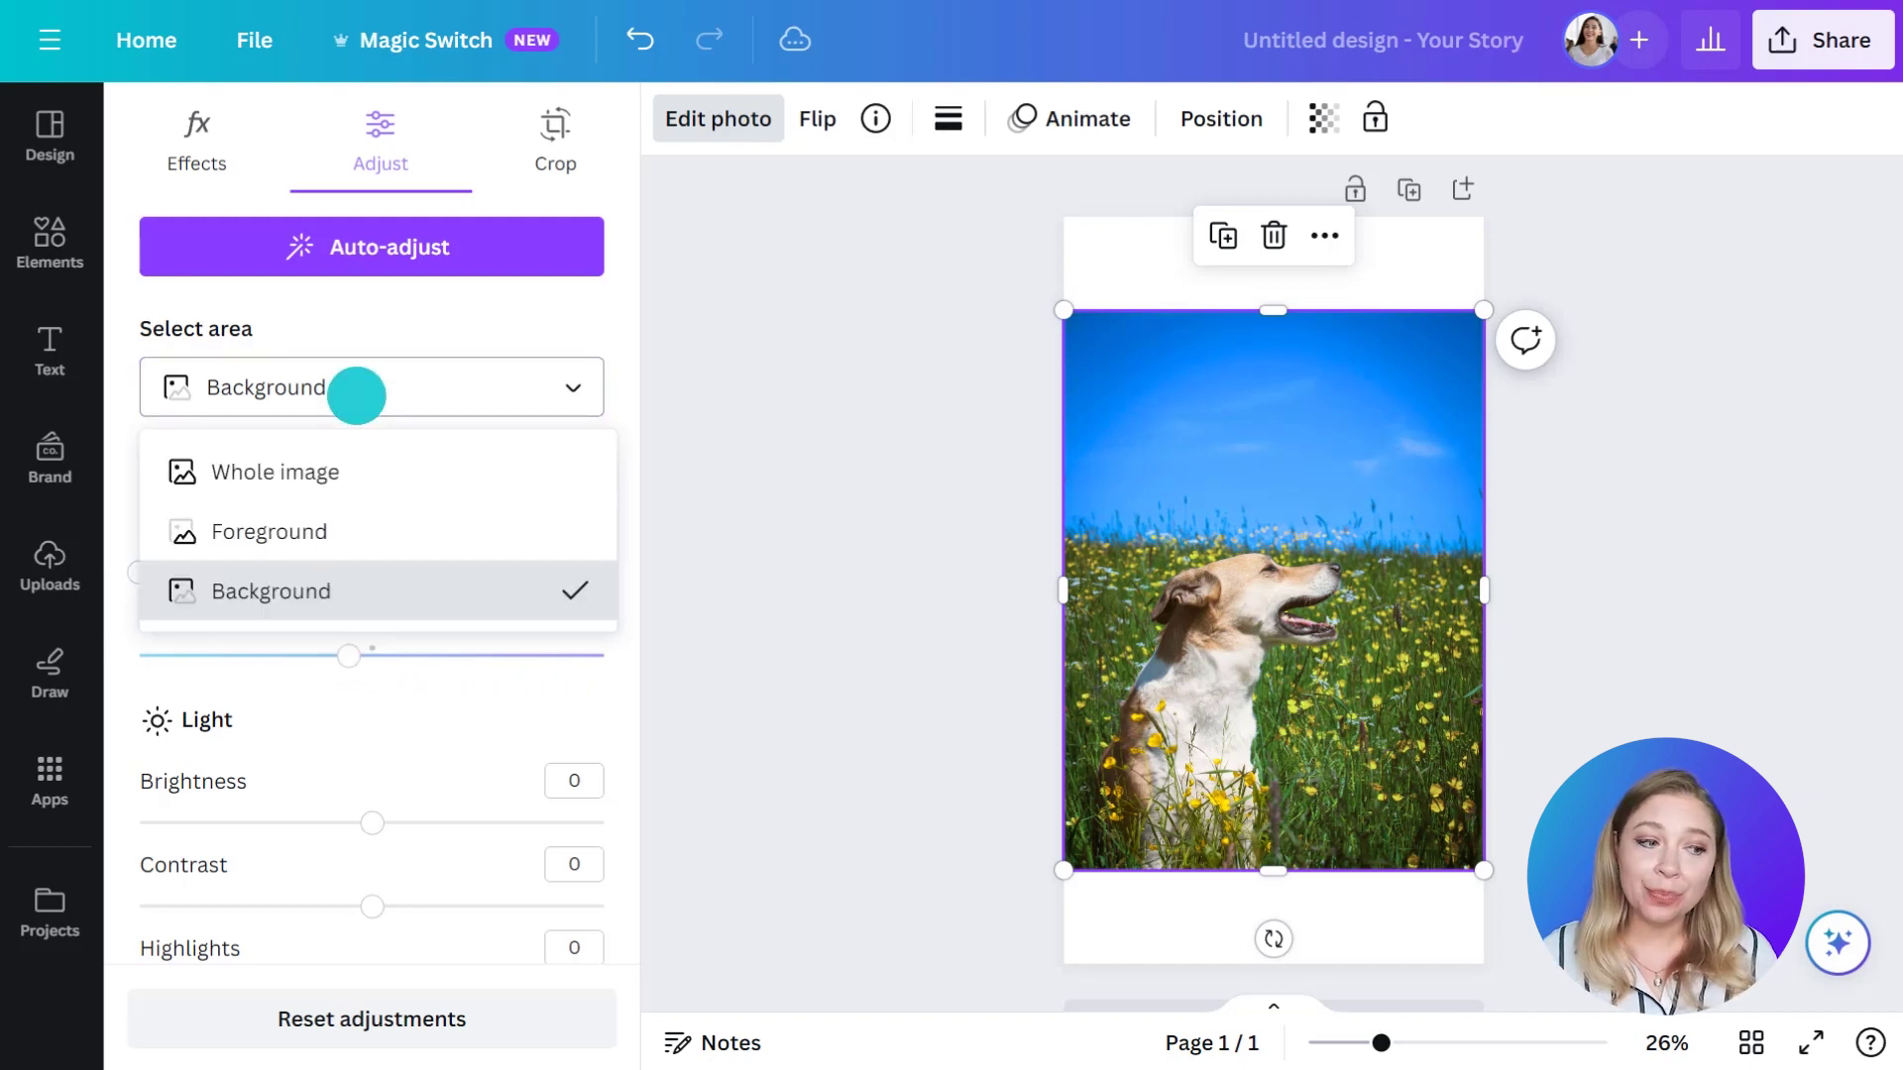
pyautogui.click(315, 533)
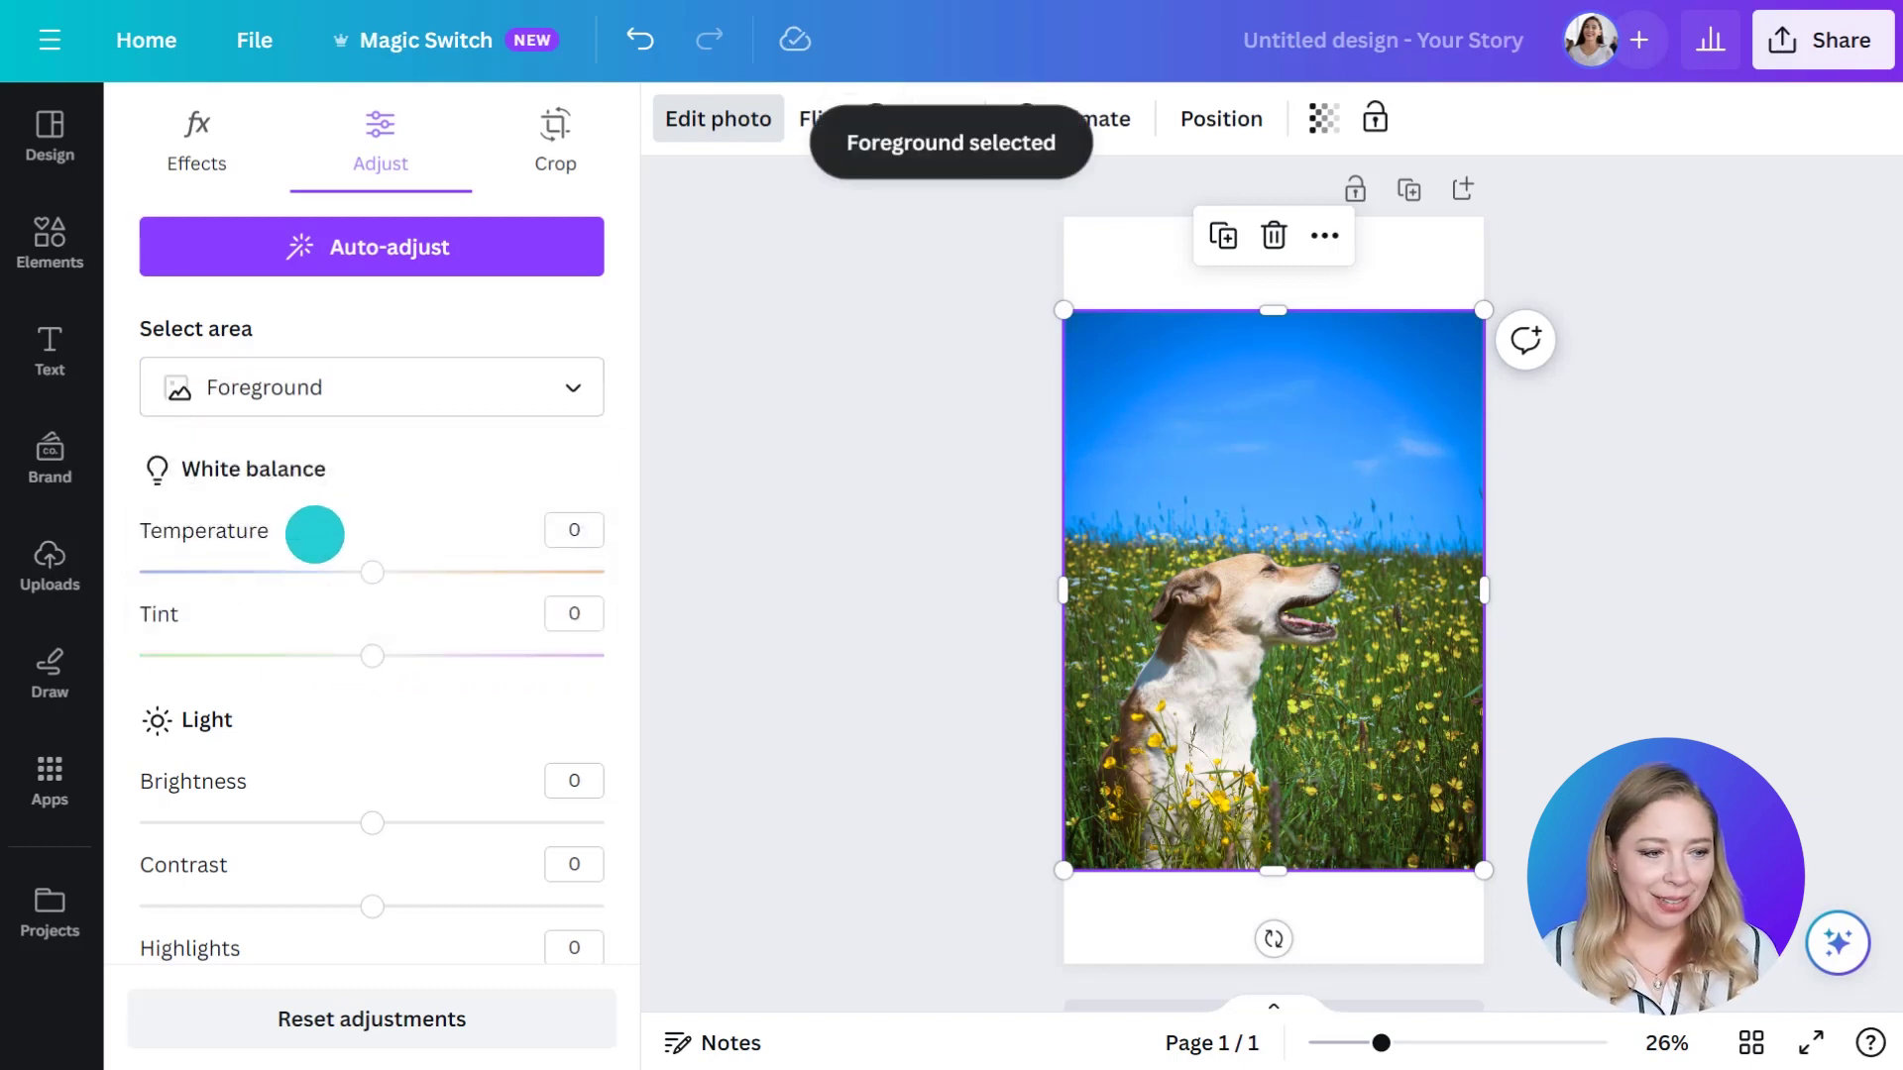
pyautogui.moveTo(372, 823); pyautogui.dragTo(431, 822)
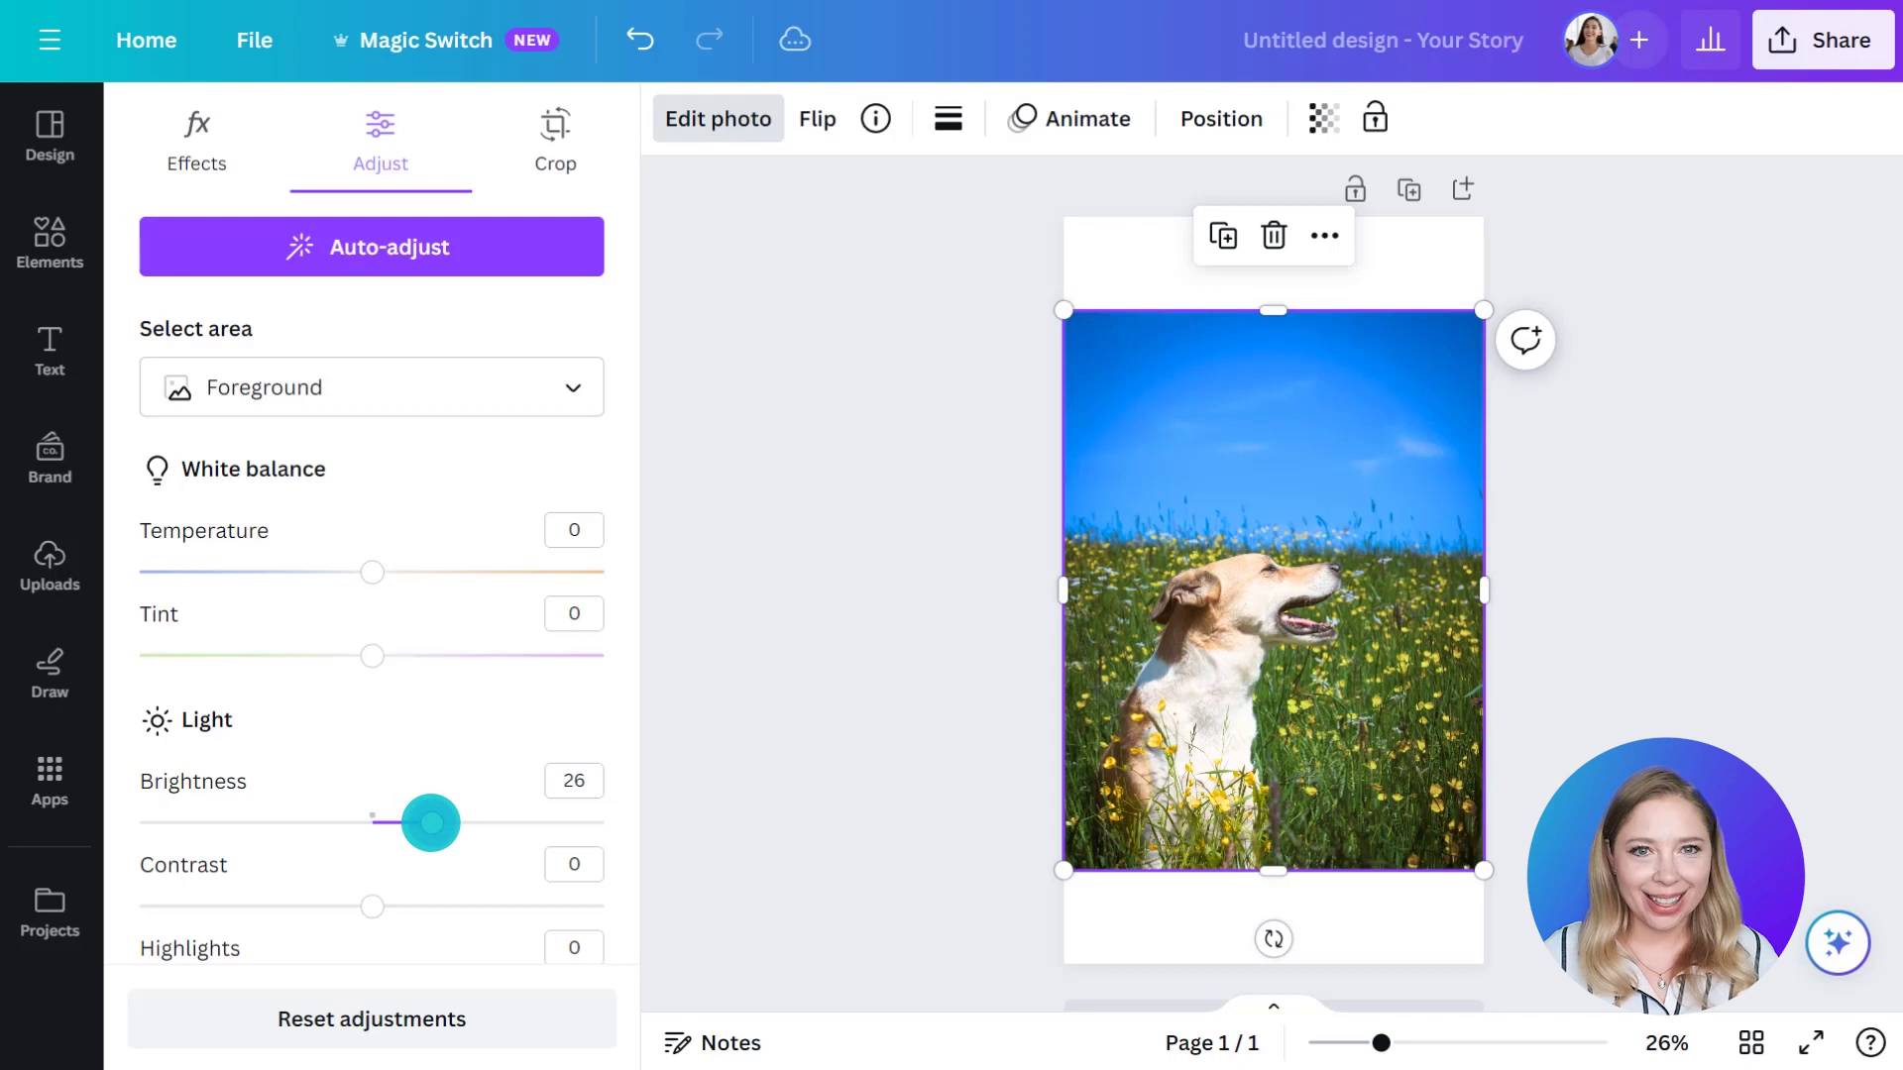
# For the whole image, edit the blue color, trying hues of 99 and -52 before settling on -15.
pyautogui.click(357, 386)
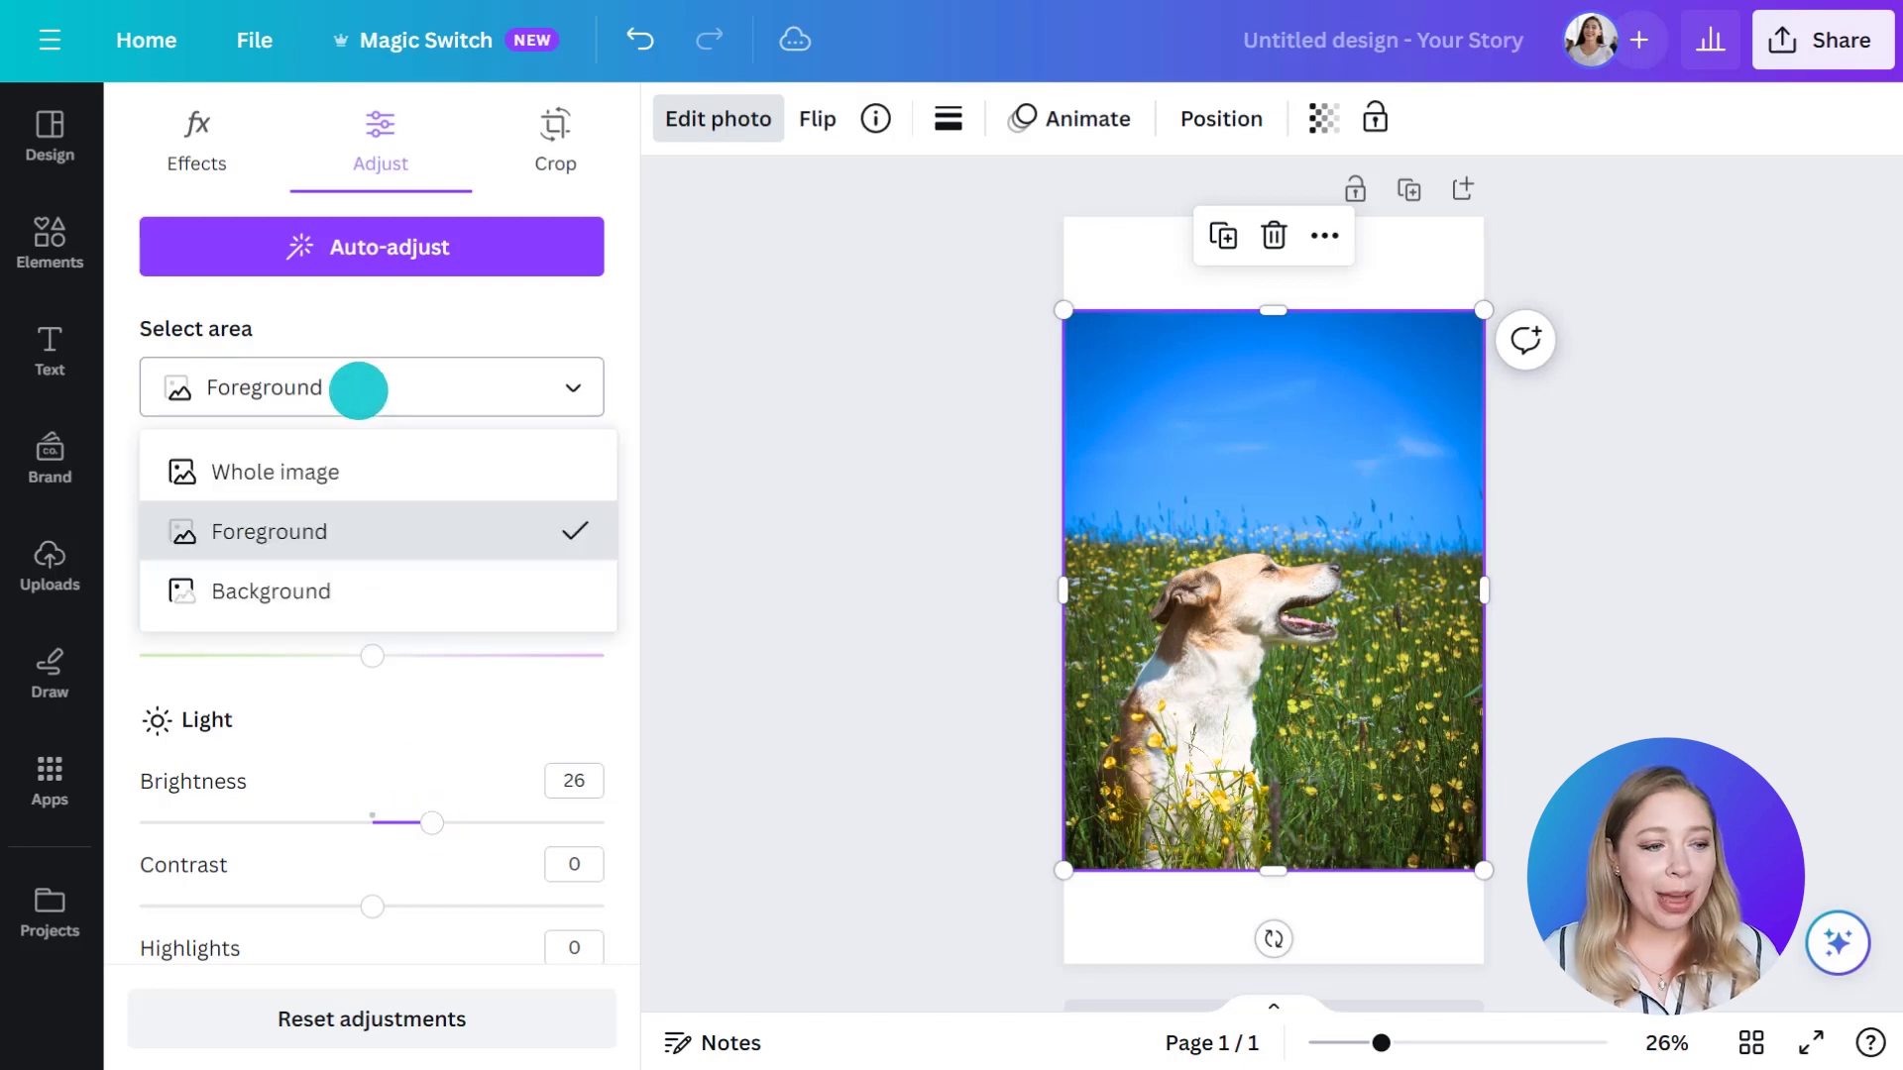
pyautogui.click(324, 472)
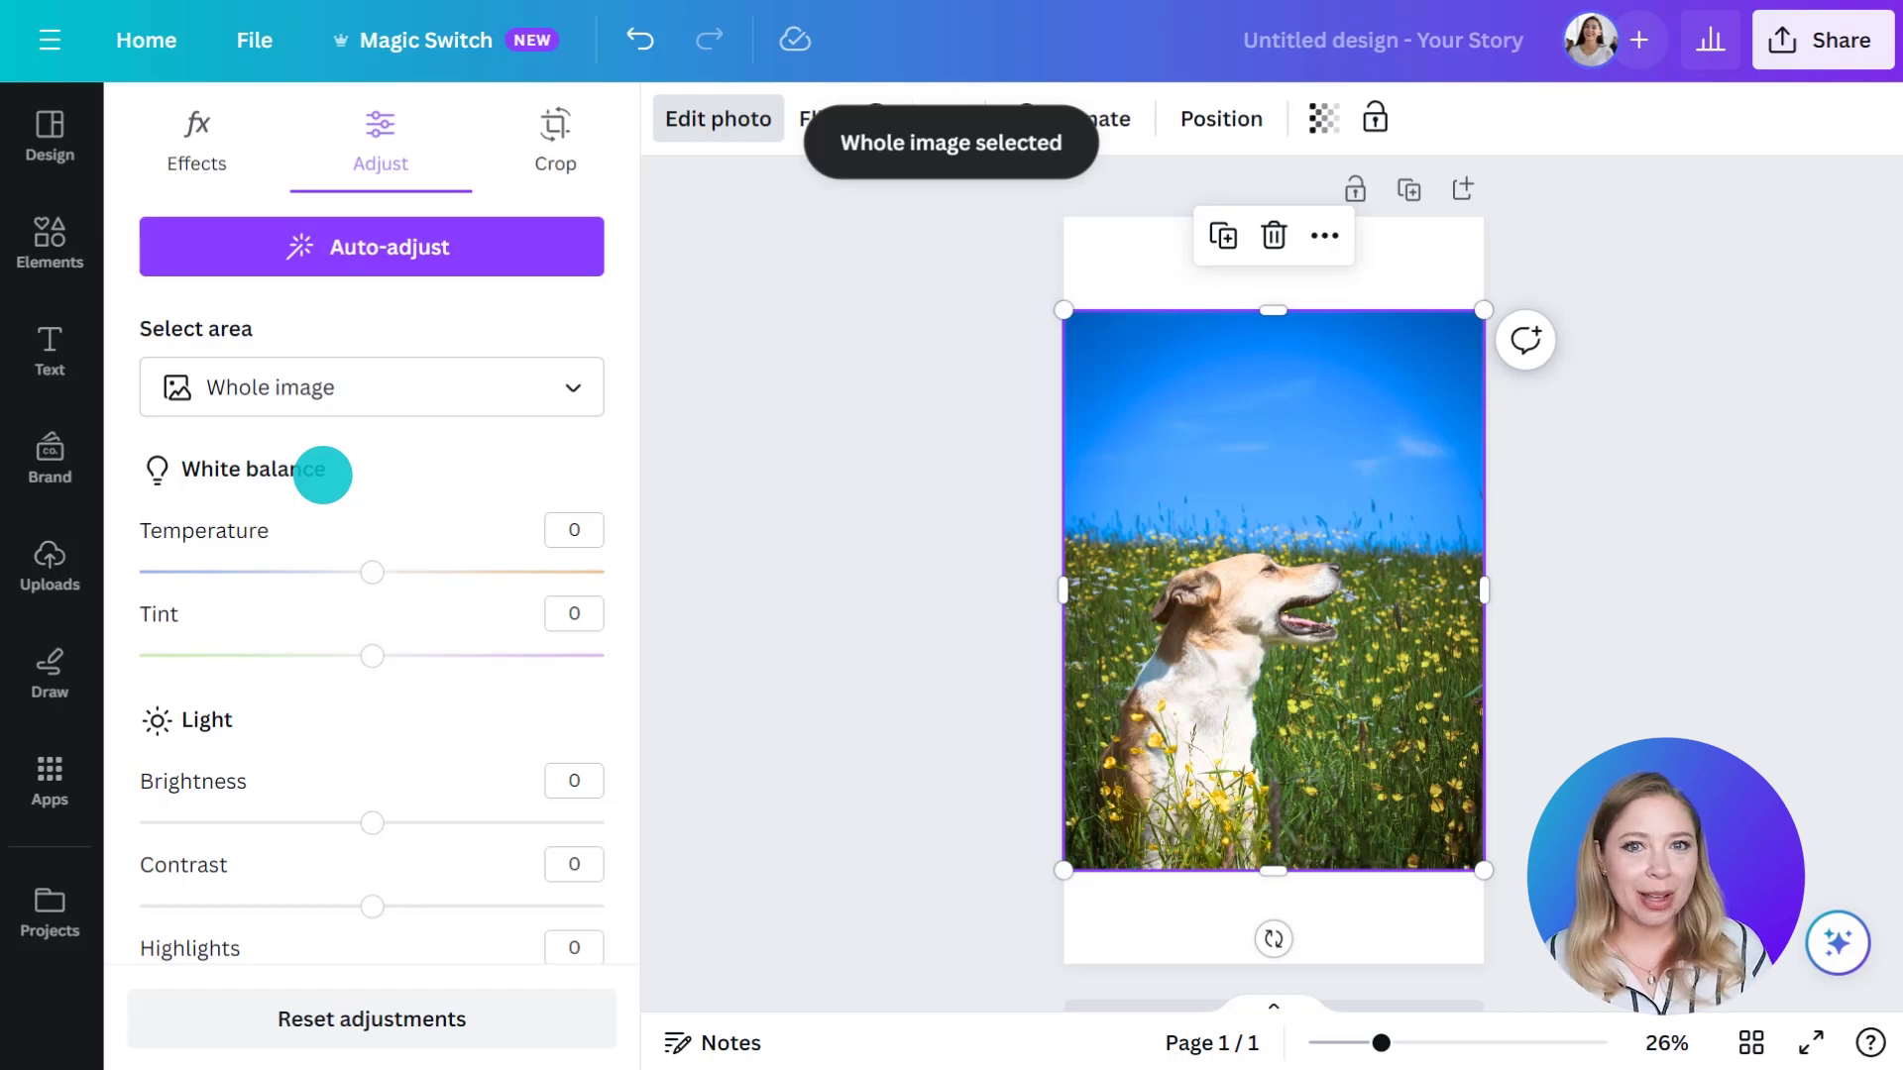
pyautogui.scroll(-6, 344, 752)
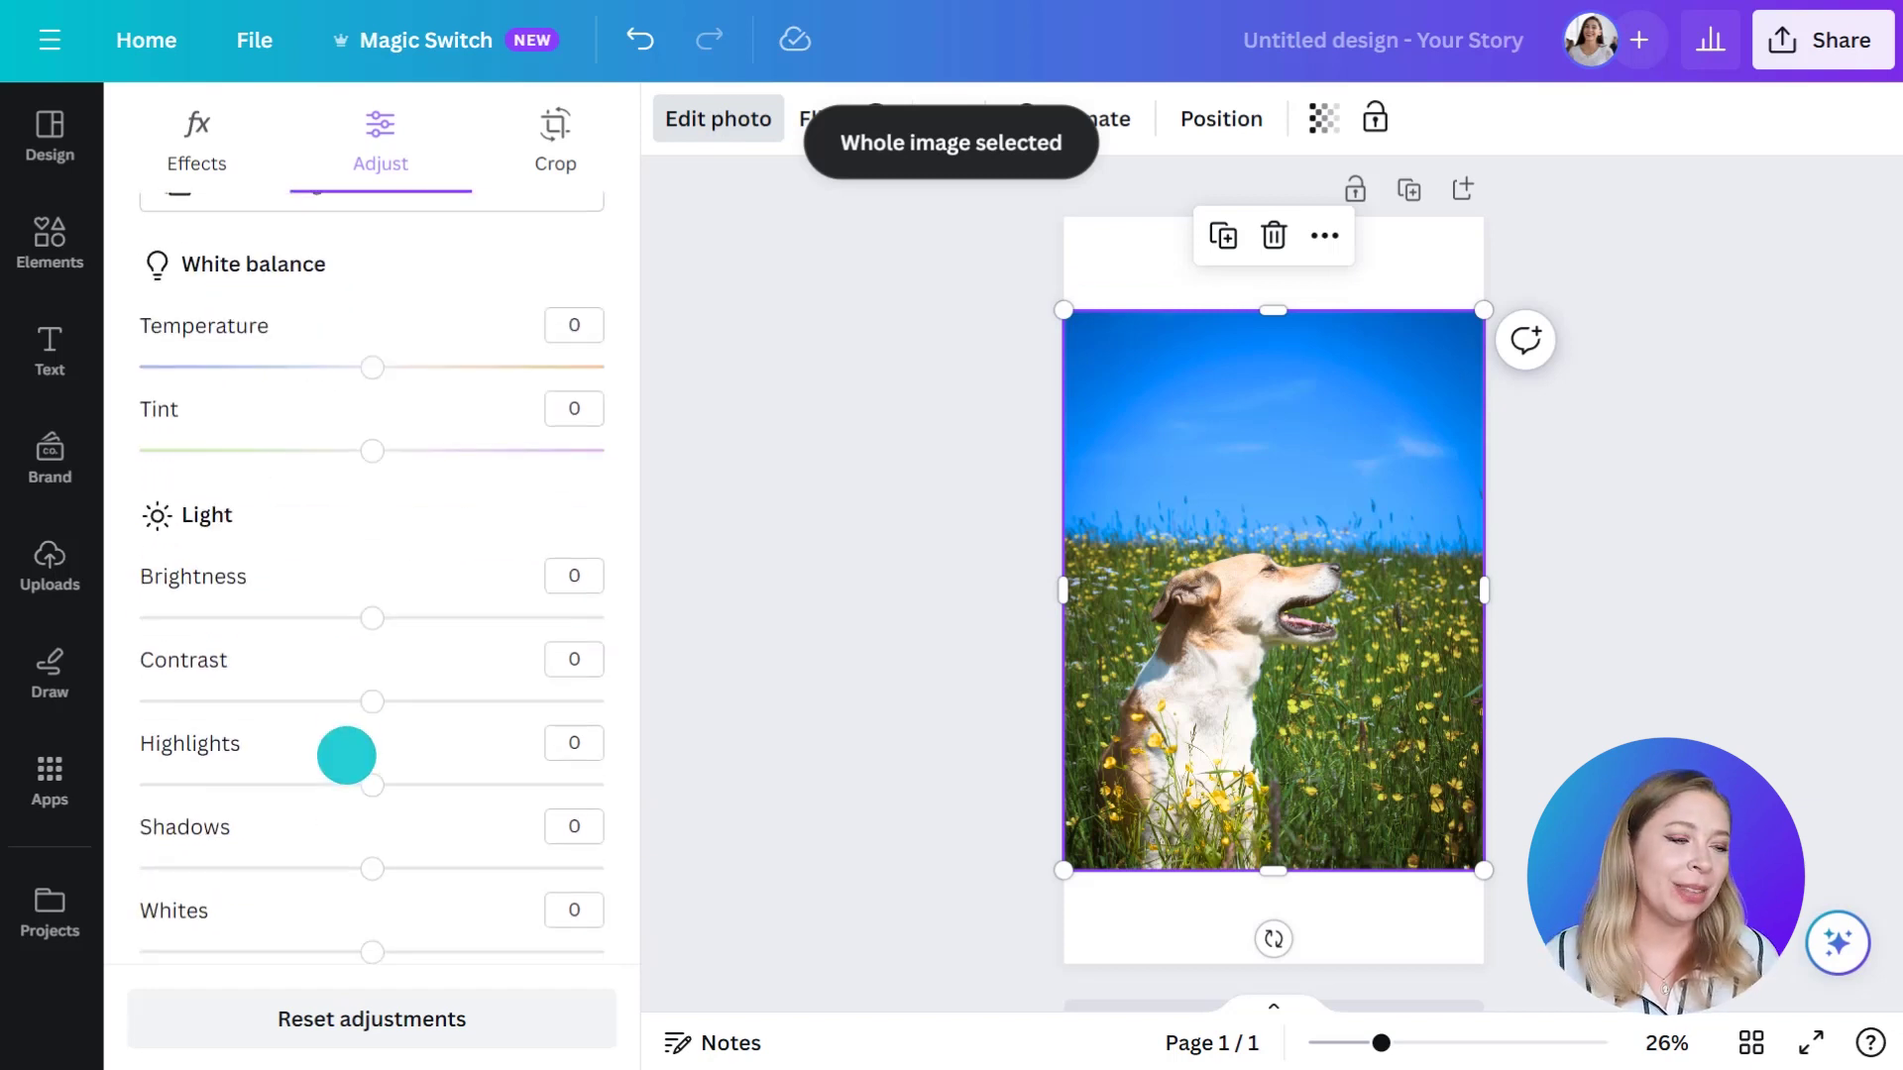
pyautogui.scroll(-5, 346, 756)
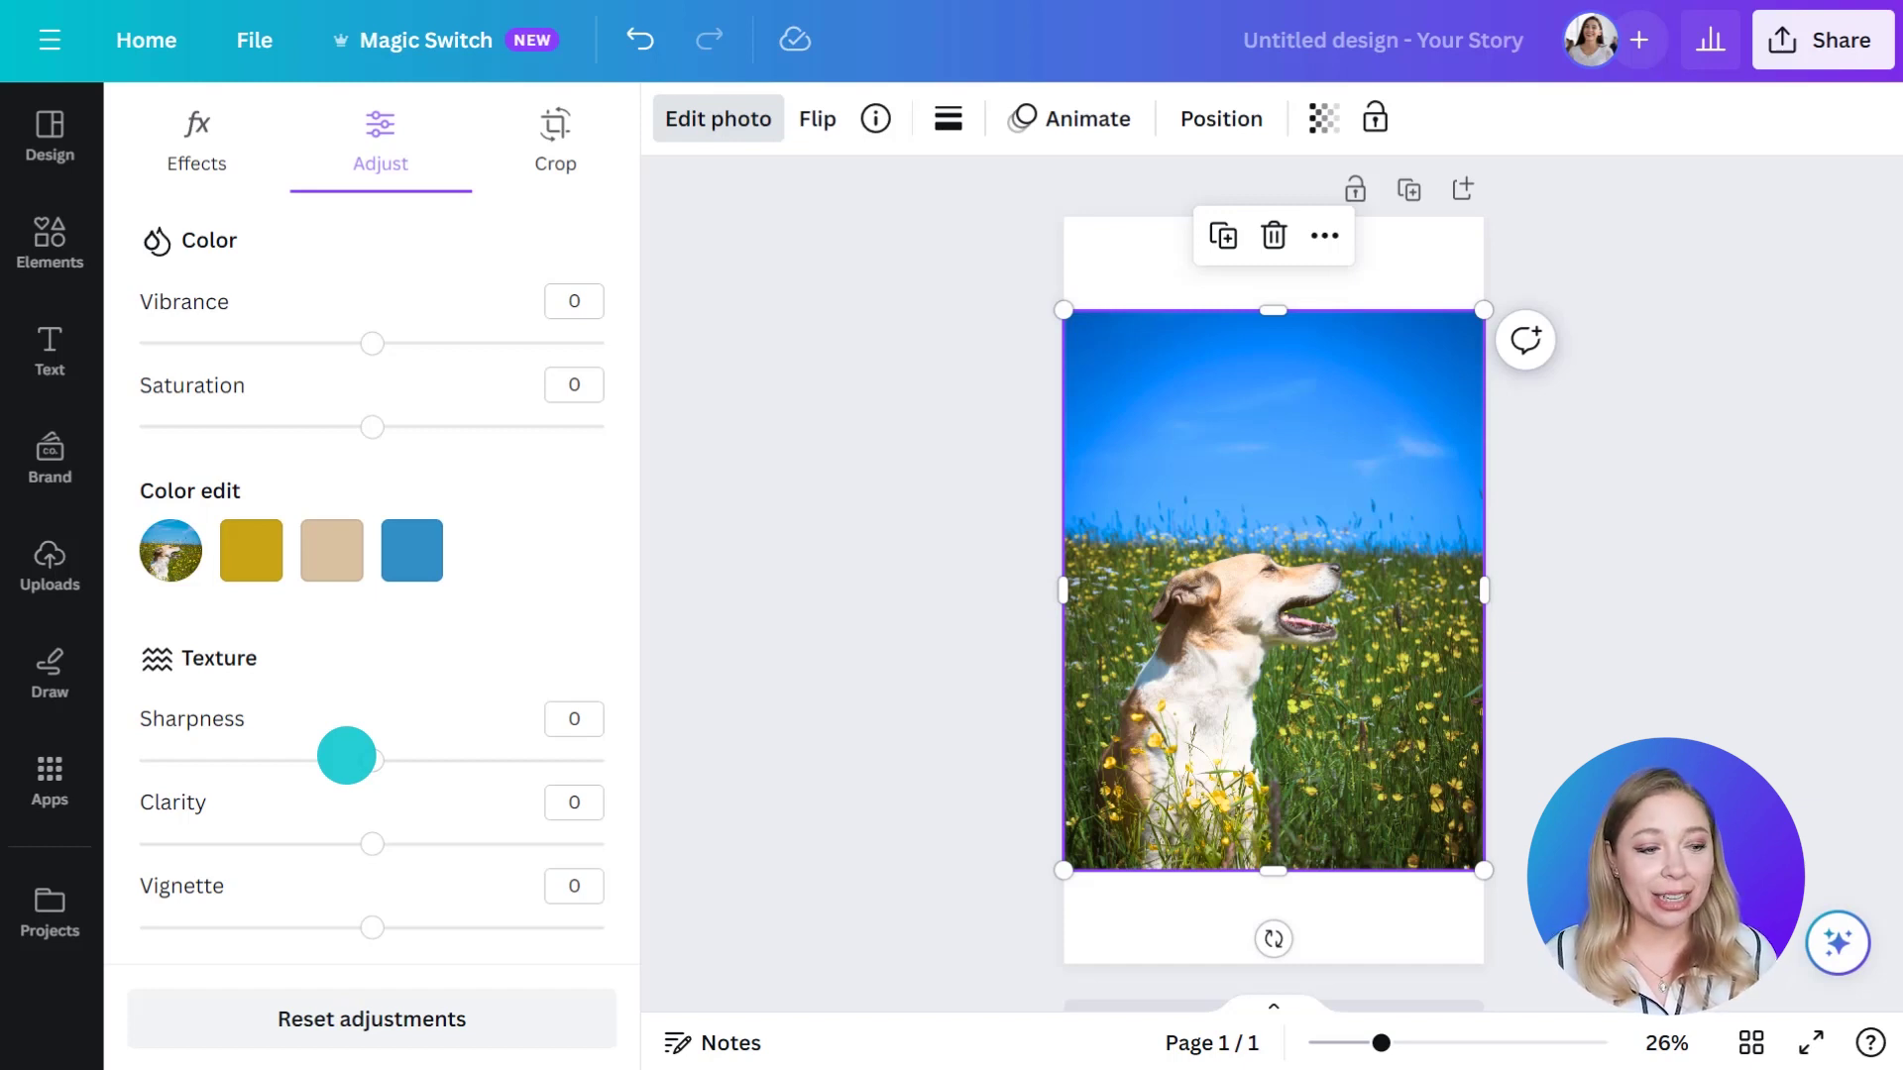
pyautogui.click(412, 551)
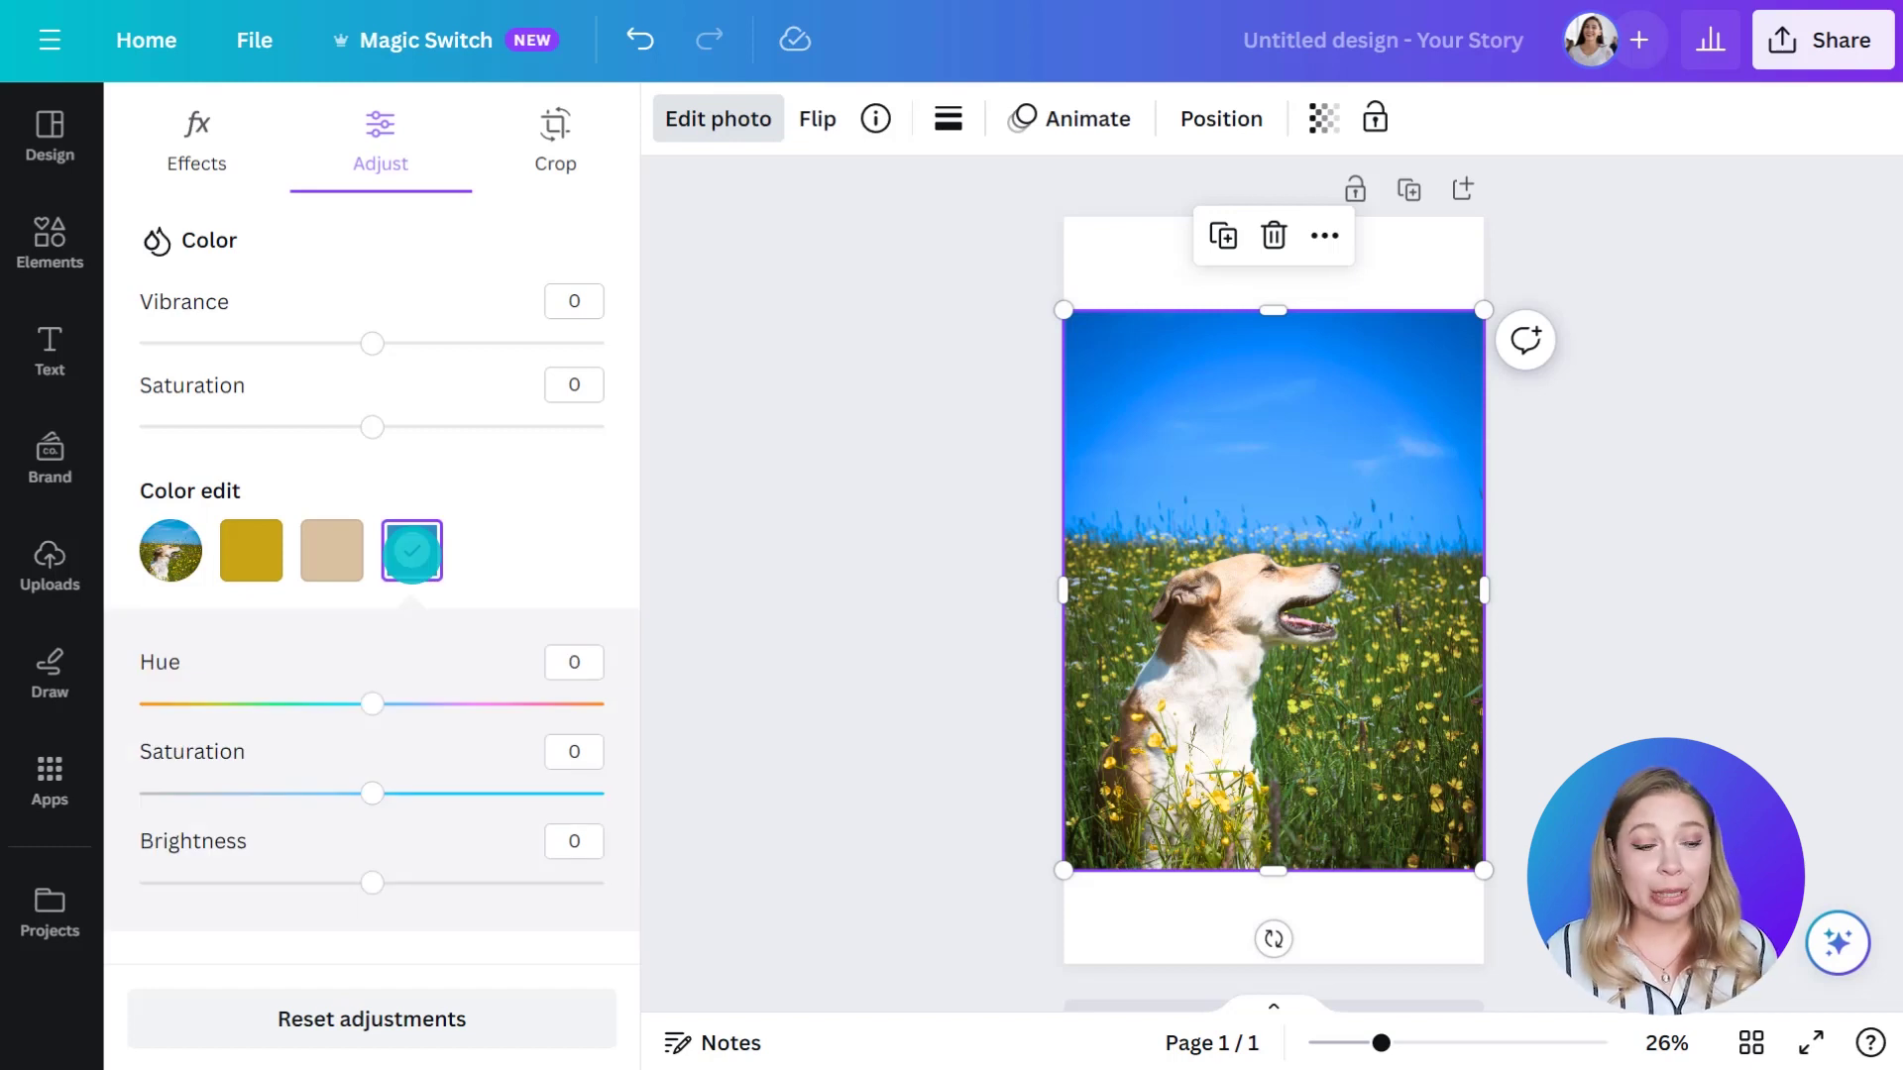
pyautogui.click(372, 704)
pyautogui.moveTo(372, 704); pyautogui.dragTo(603, 704)
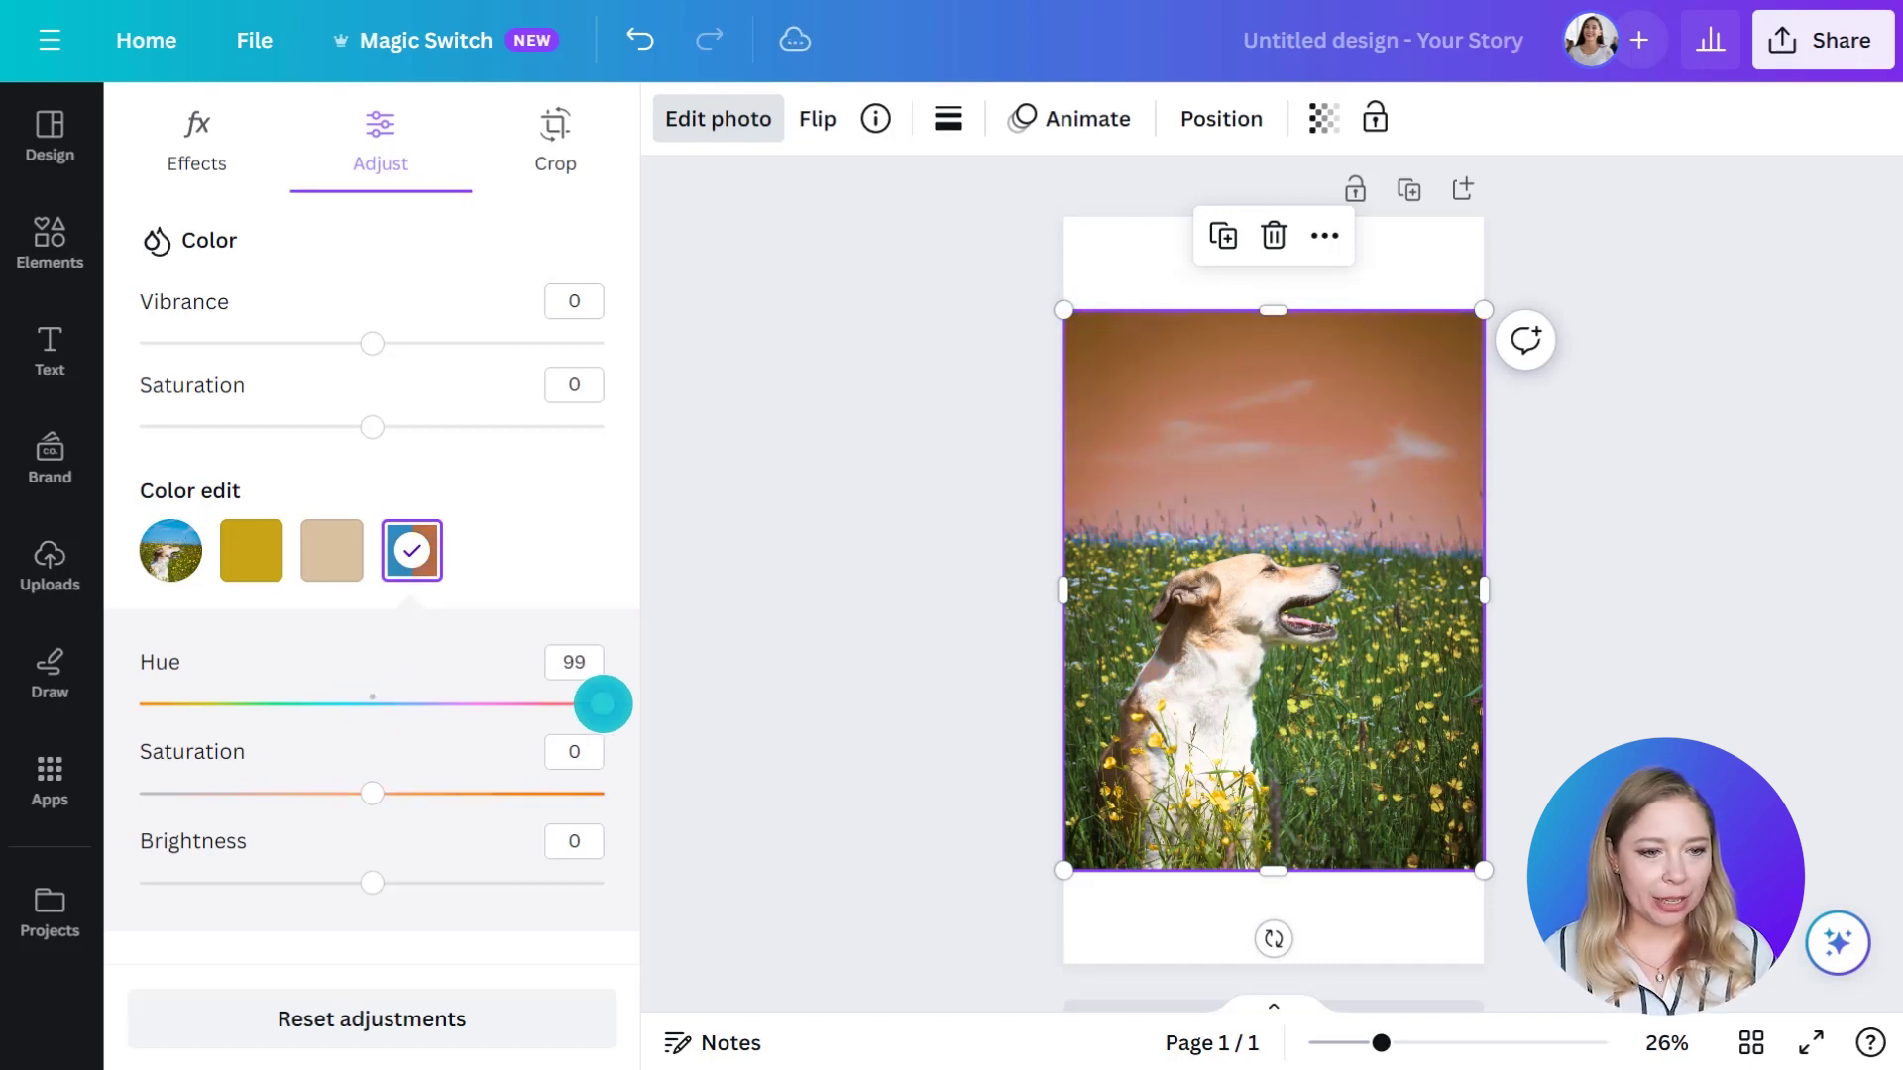
pyautogui.moveTo(603, 704); pyautogui.dragTo(251, 704)
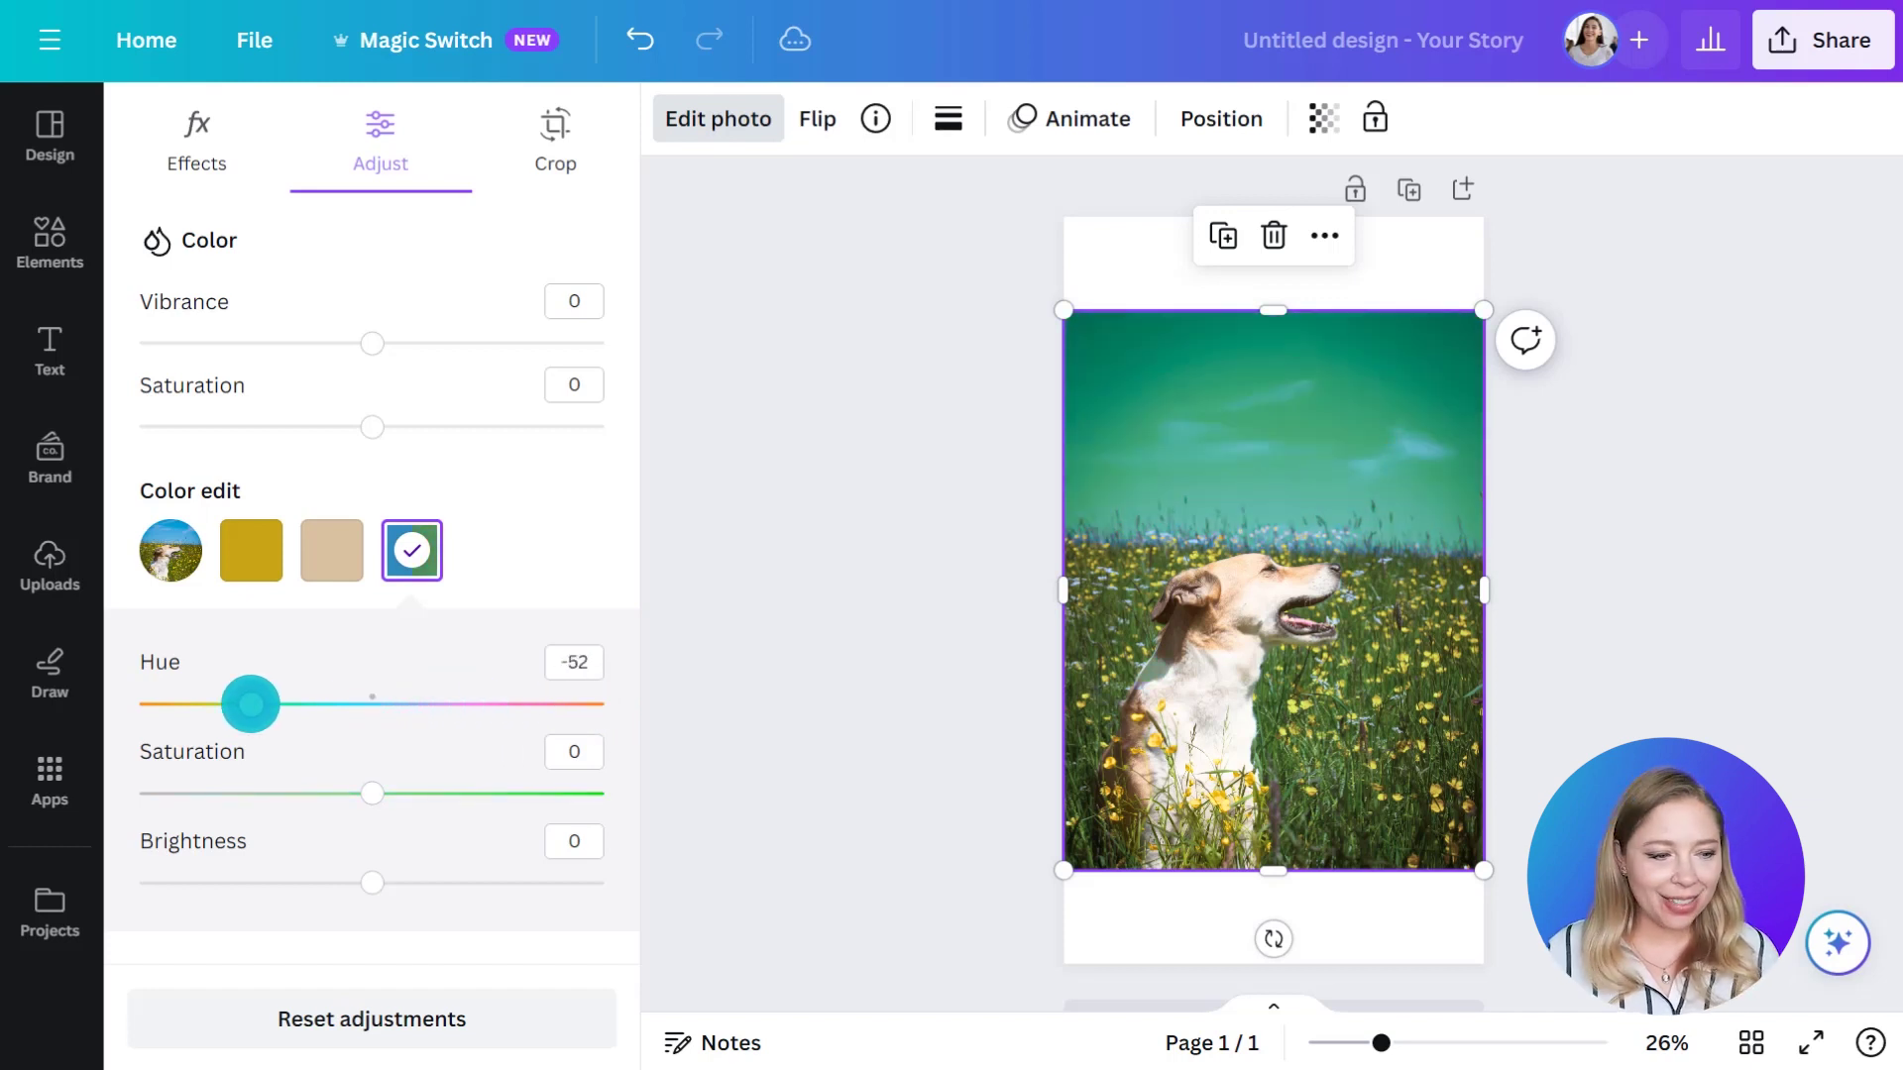
pyautogui.moveTo(250, 704); pyautogui.dragTo(337, 704)
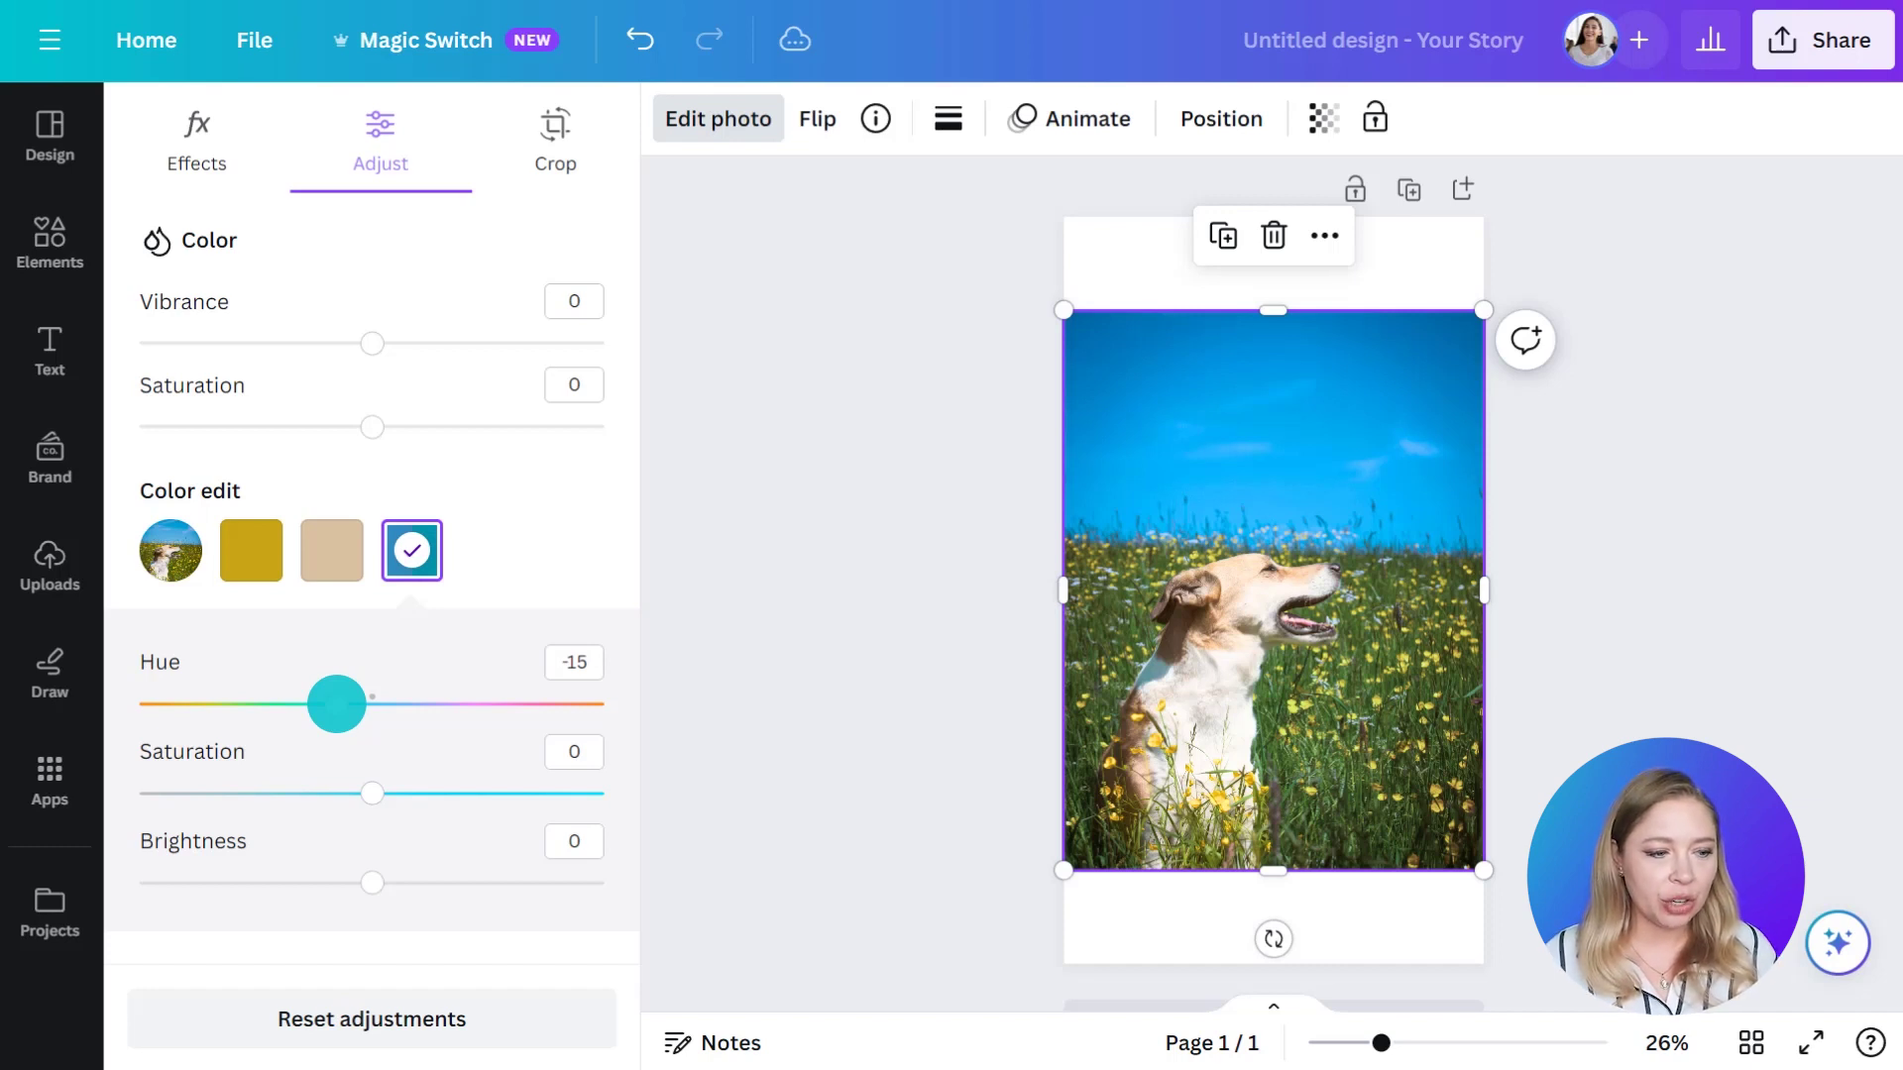
# Try a hue of 54 for the photo's beige color, and reset all photo adjustments.
pyautogui.click(332, 550)
pyautogui.moveTo(372, 704); pyautogui.dragTo(496, 704)
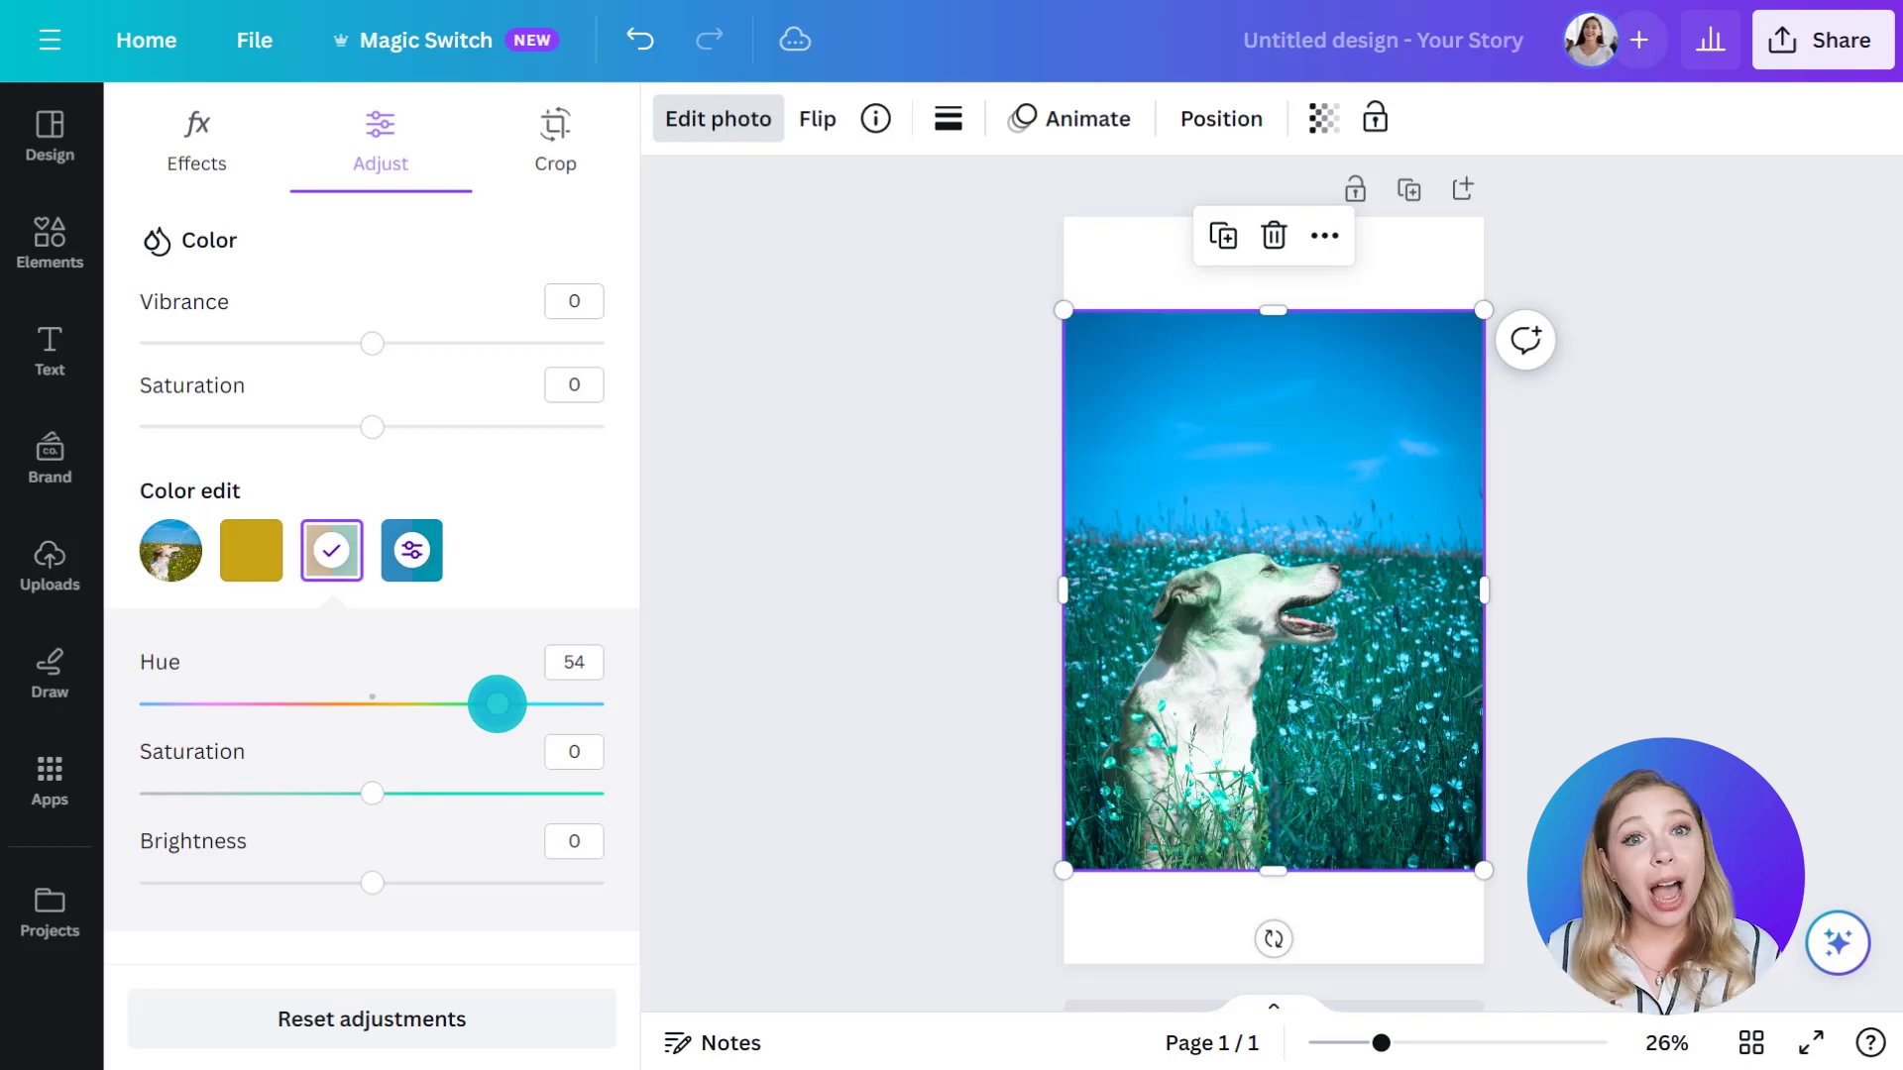
pyautogui.click(358, 1018)
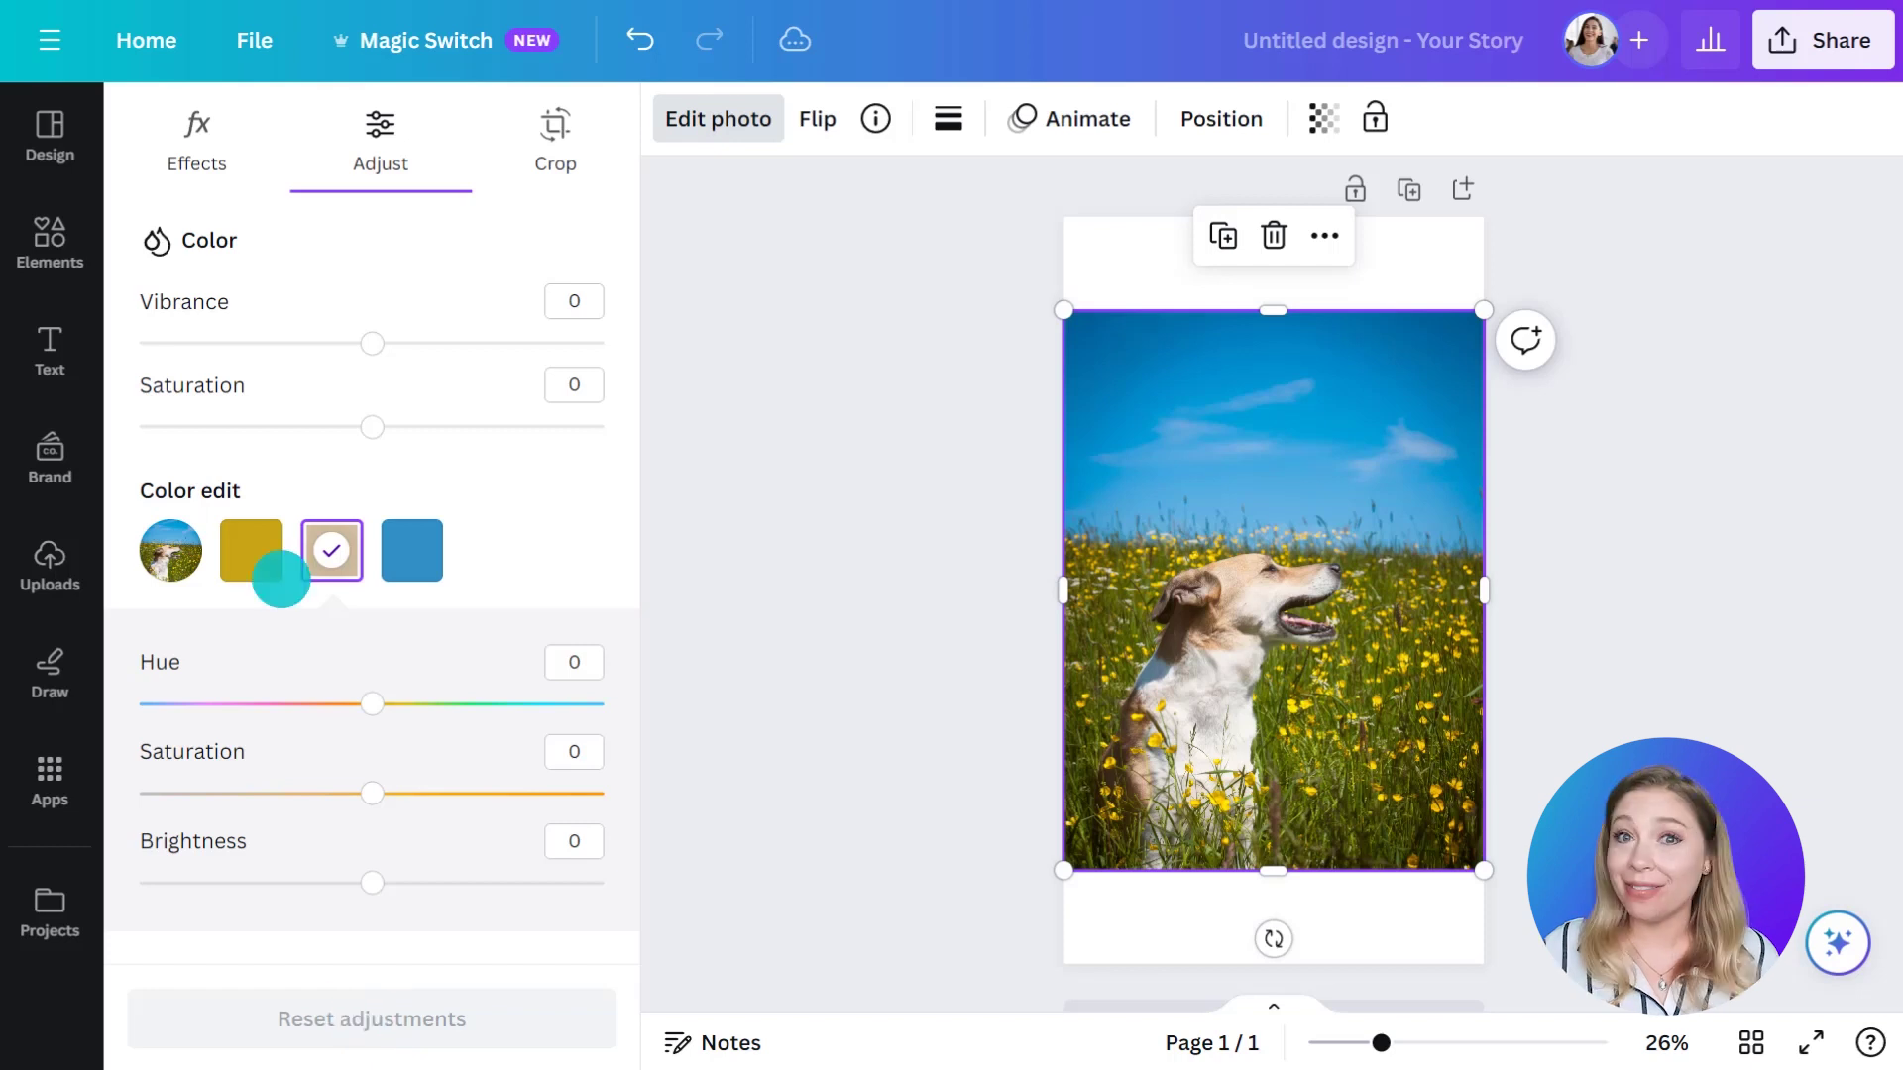
# Separate the dog from the photo with Magic Grab, enlarge it and place it so it overlaps the photo's lower edge.
pyautogui.click(200, 140)
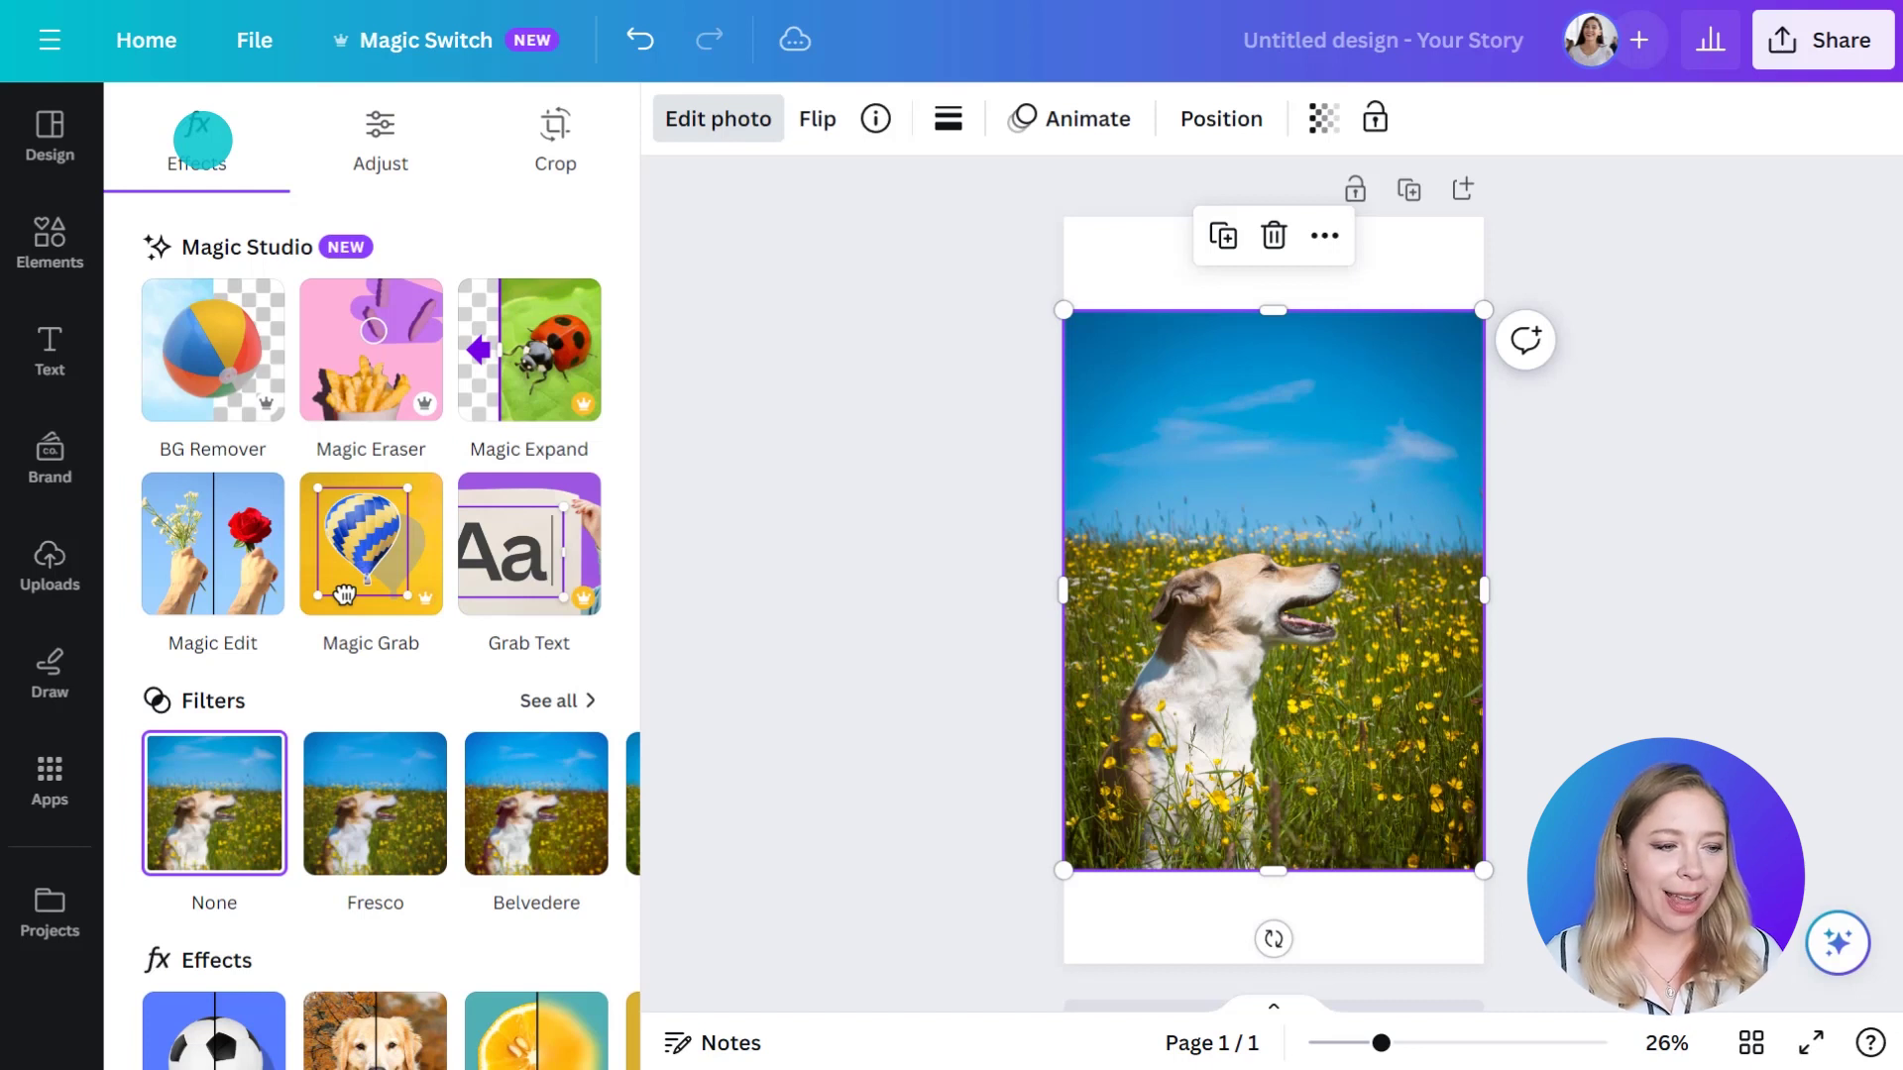
pyautogui.click(371, 565)
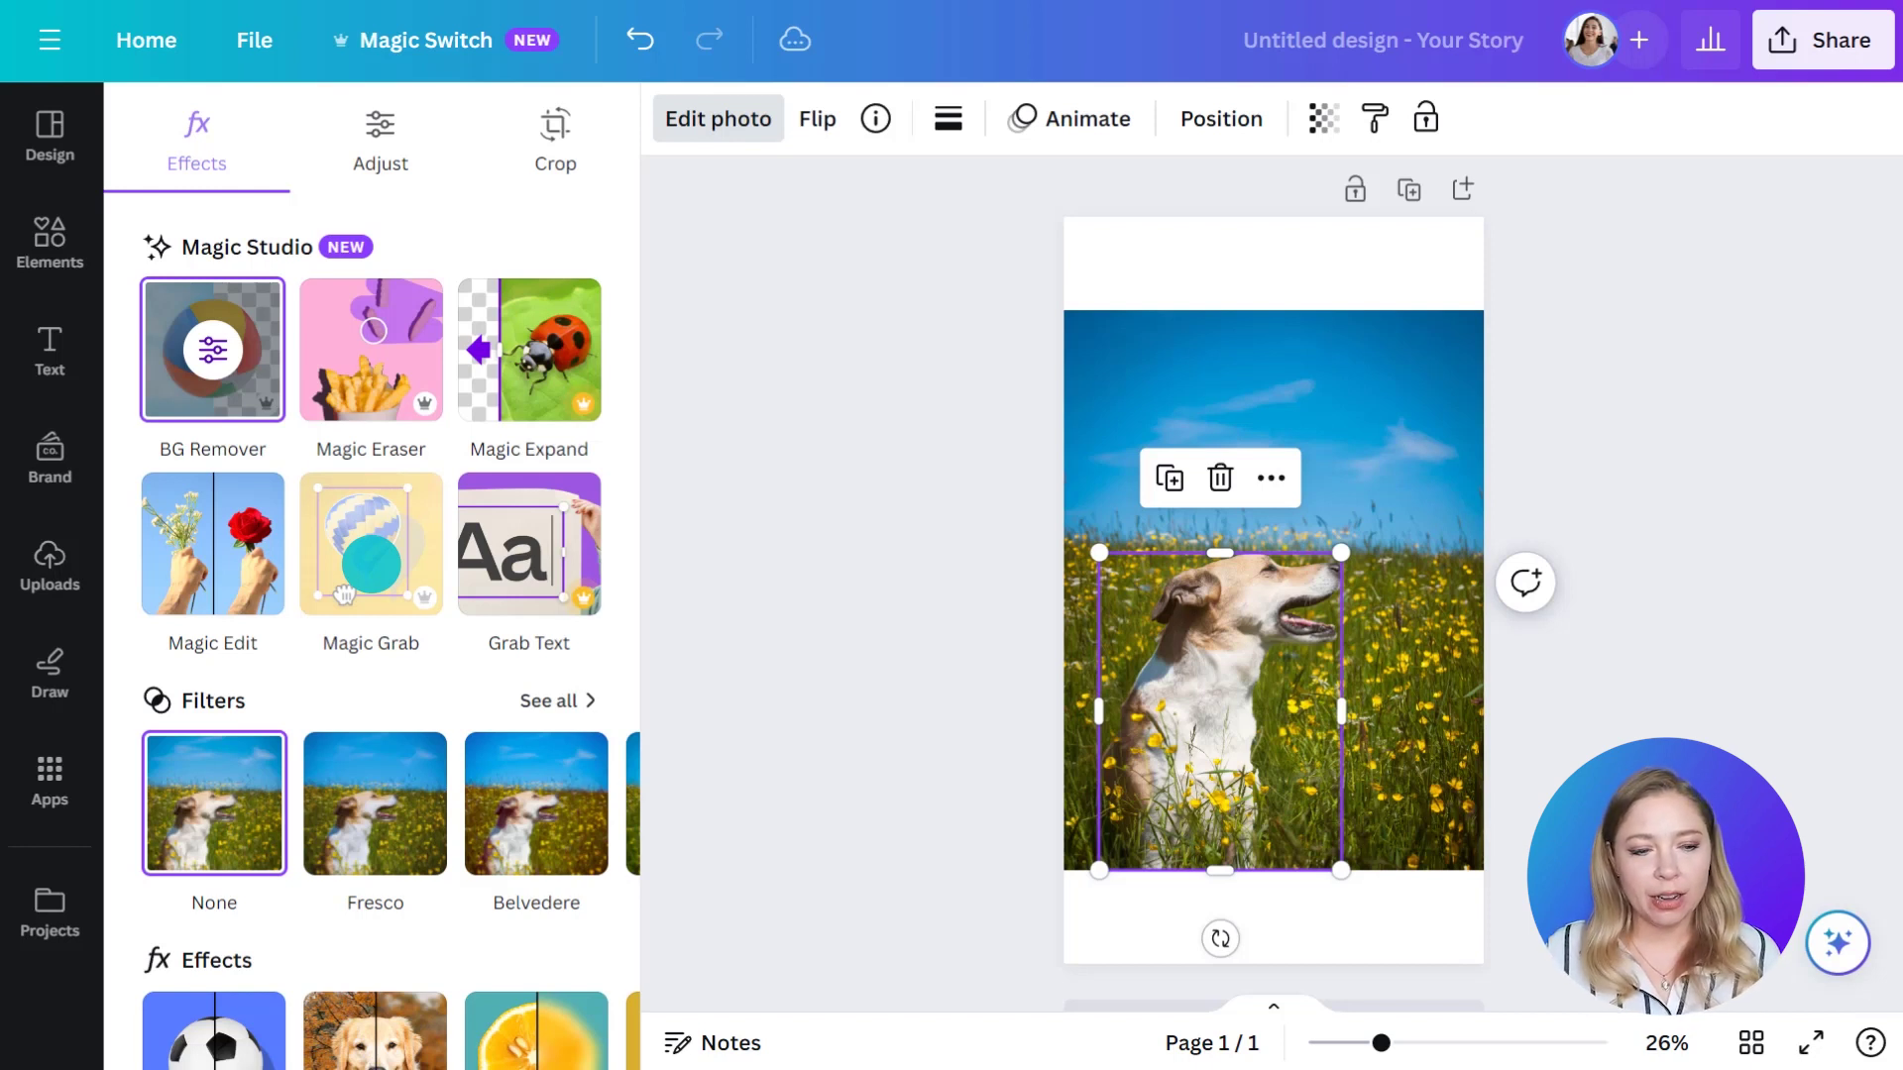
pyautogui.moveTo(1198, 710); pyautogui.dragTo(1192, 750)
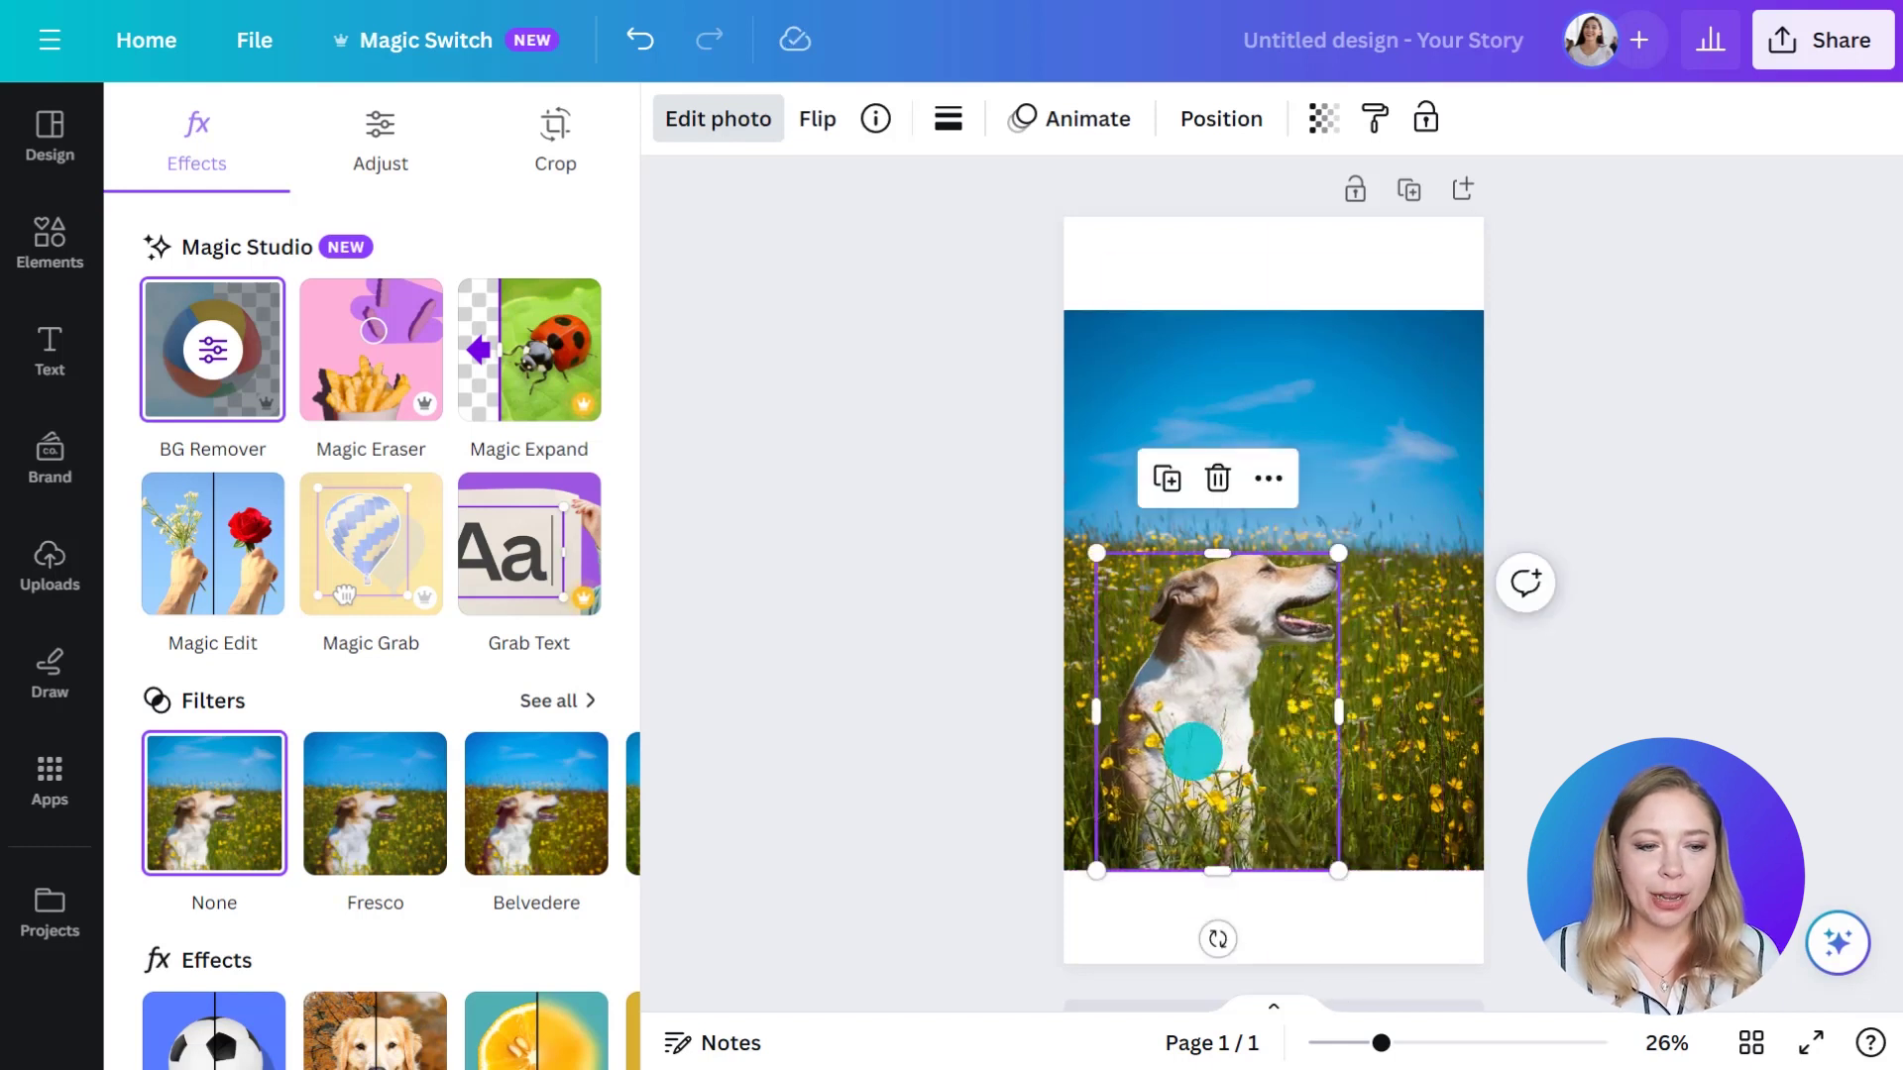
pyautogui.moveTo(1335, 556); pyautogui.dragTo(1427, 437)
pyautogui.moveTo(1242, 633); pyautogui.dragTo(1232, 745)
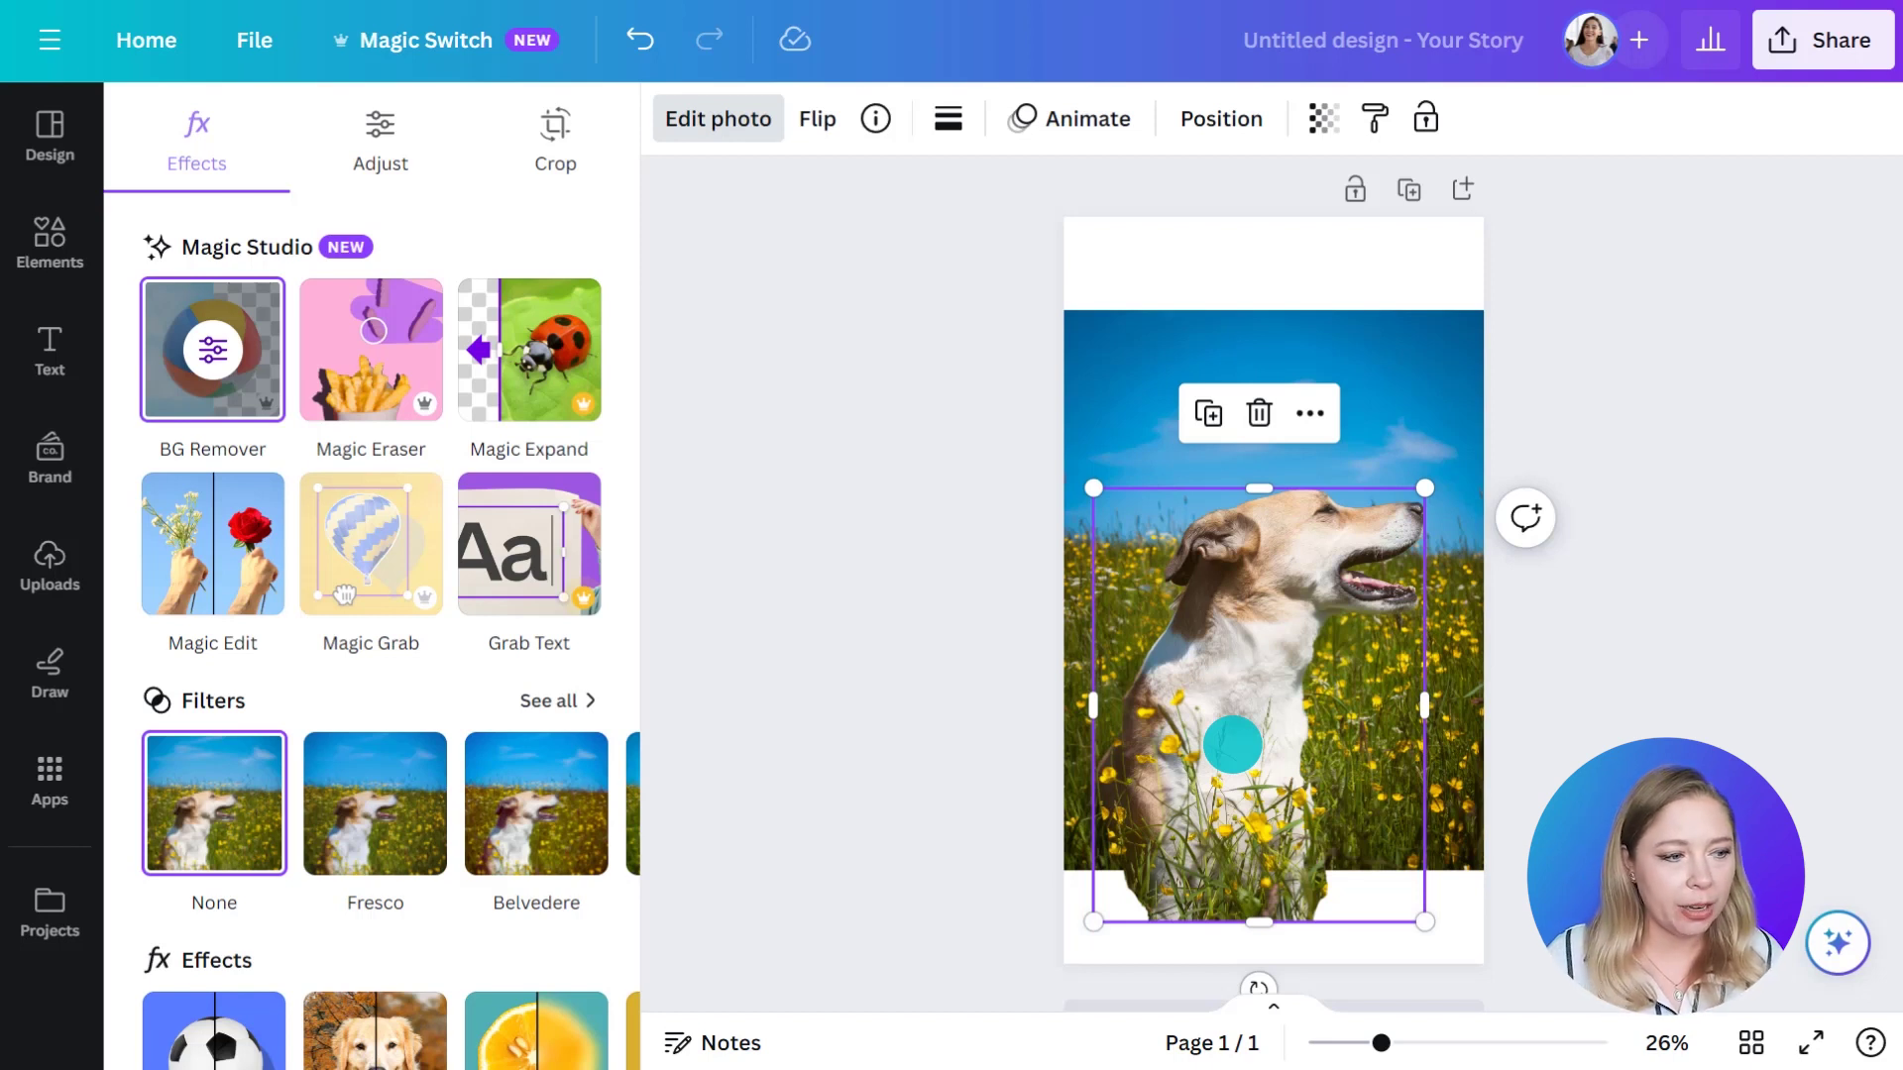
# Search the elements for "sun rays" and add the graphic with the bright sun in its corner to the page.
pyautogui.click(50, 242)
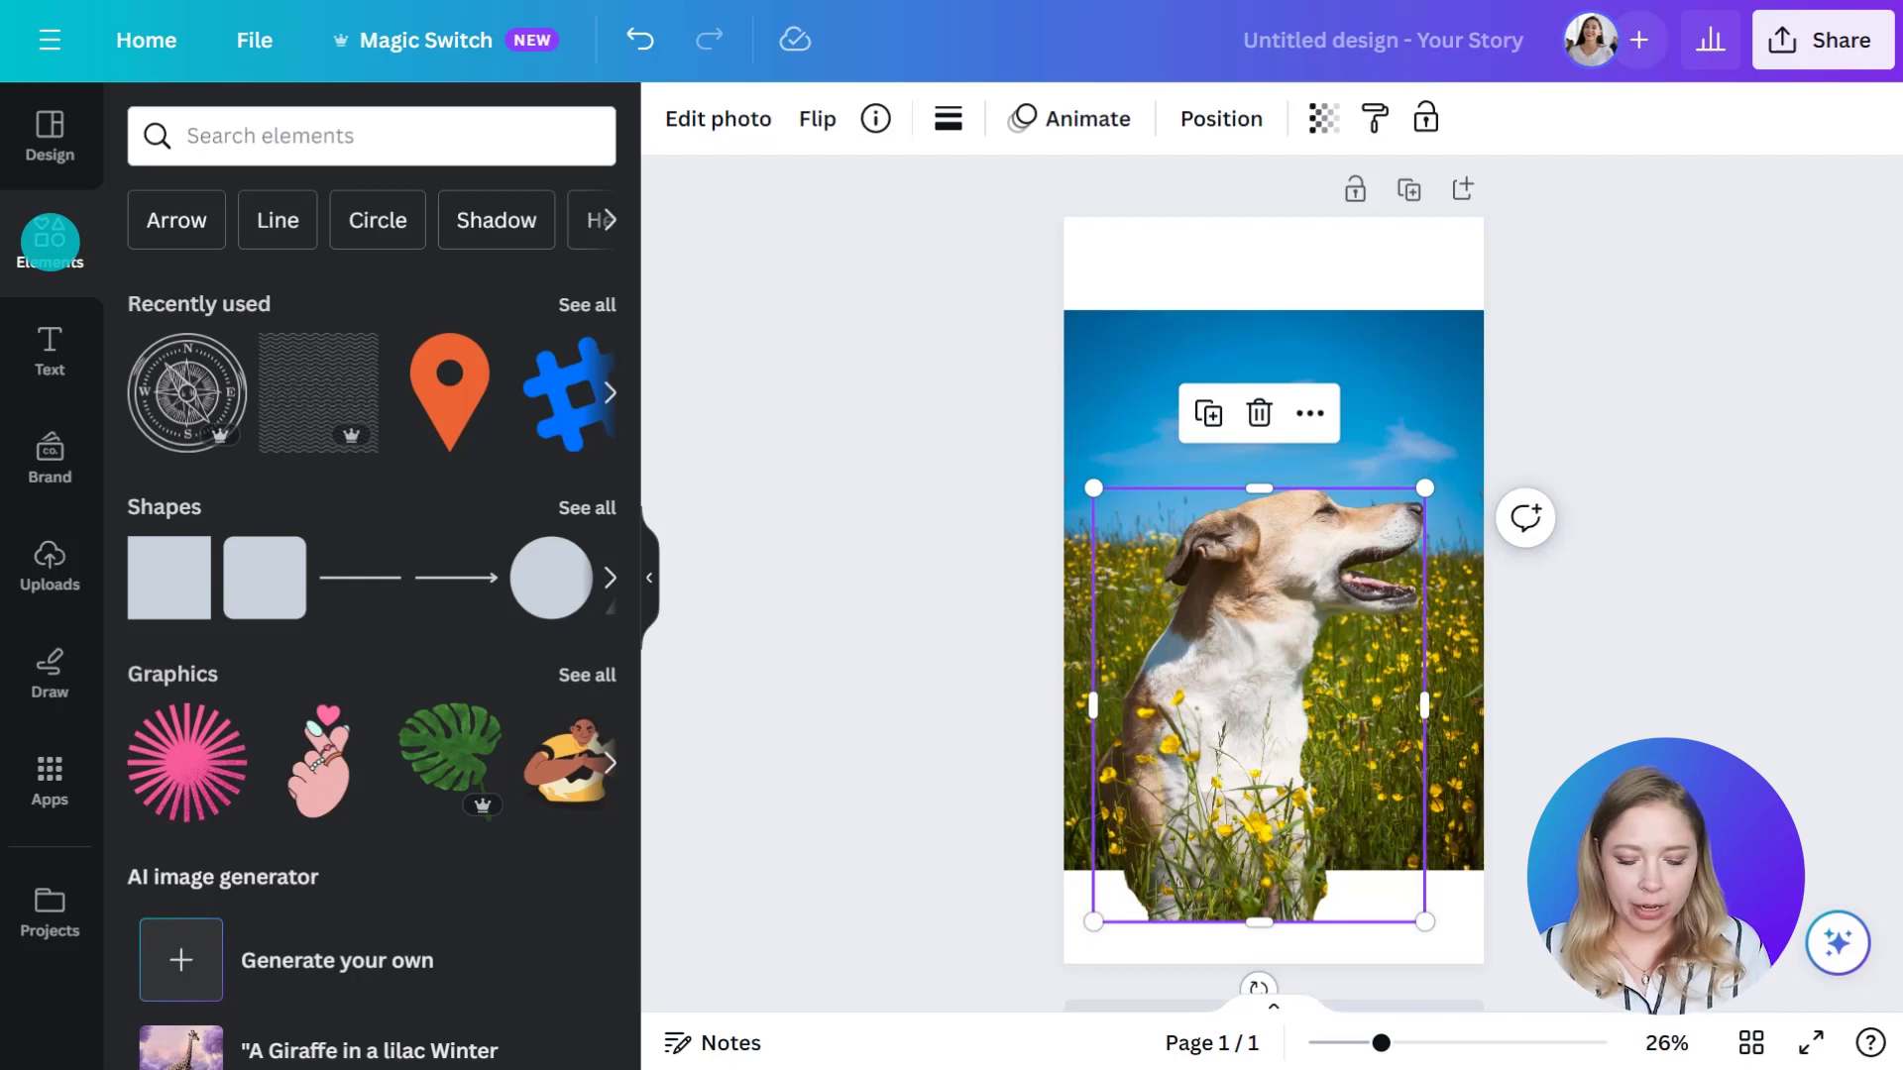
pyautogui.click(307, 136)
pyautogui.write('sun rays')
pyautogui.press('Return')
pyautogui.click(564, 464)
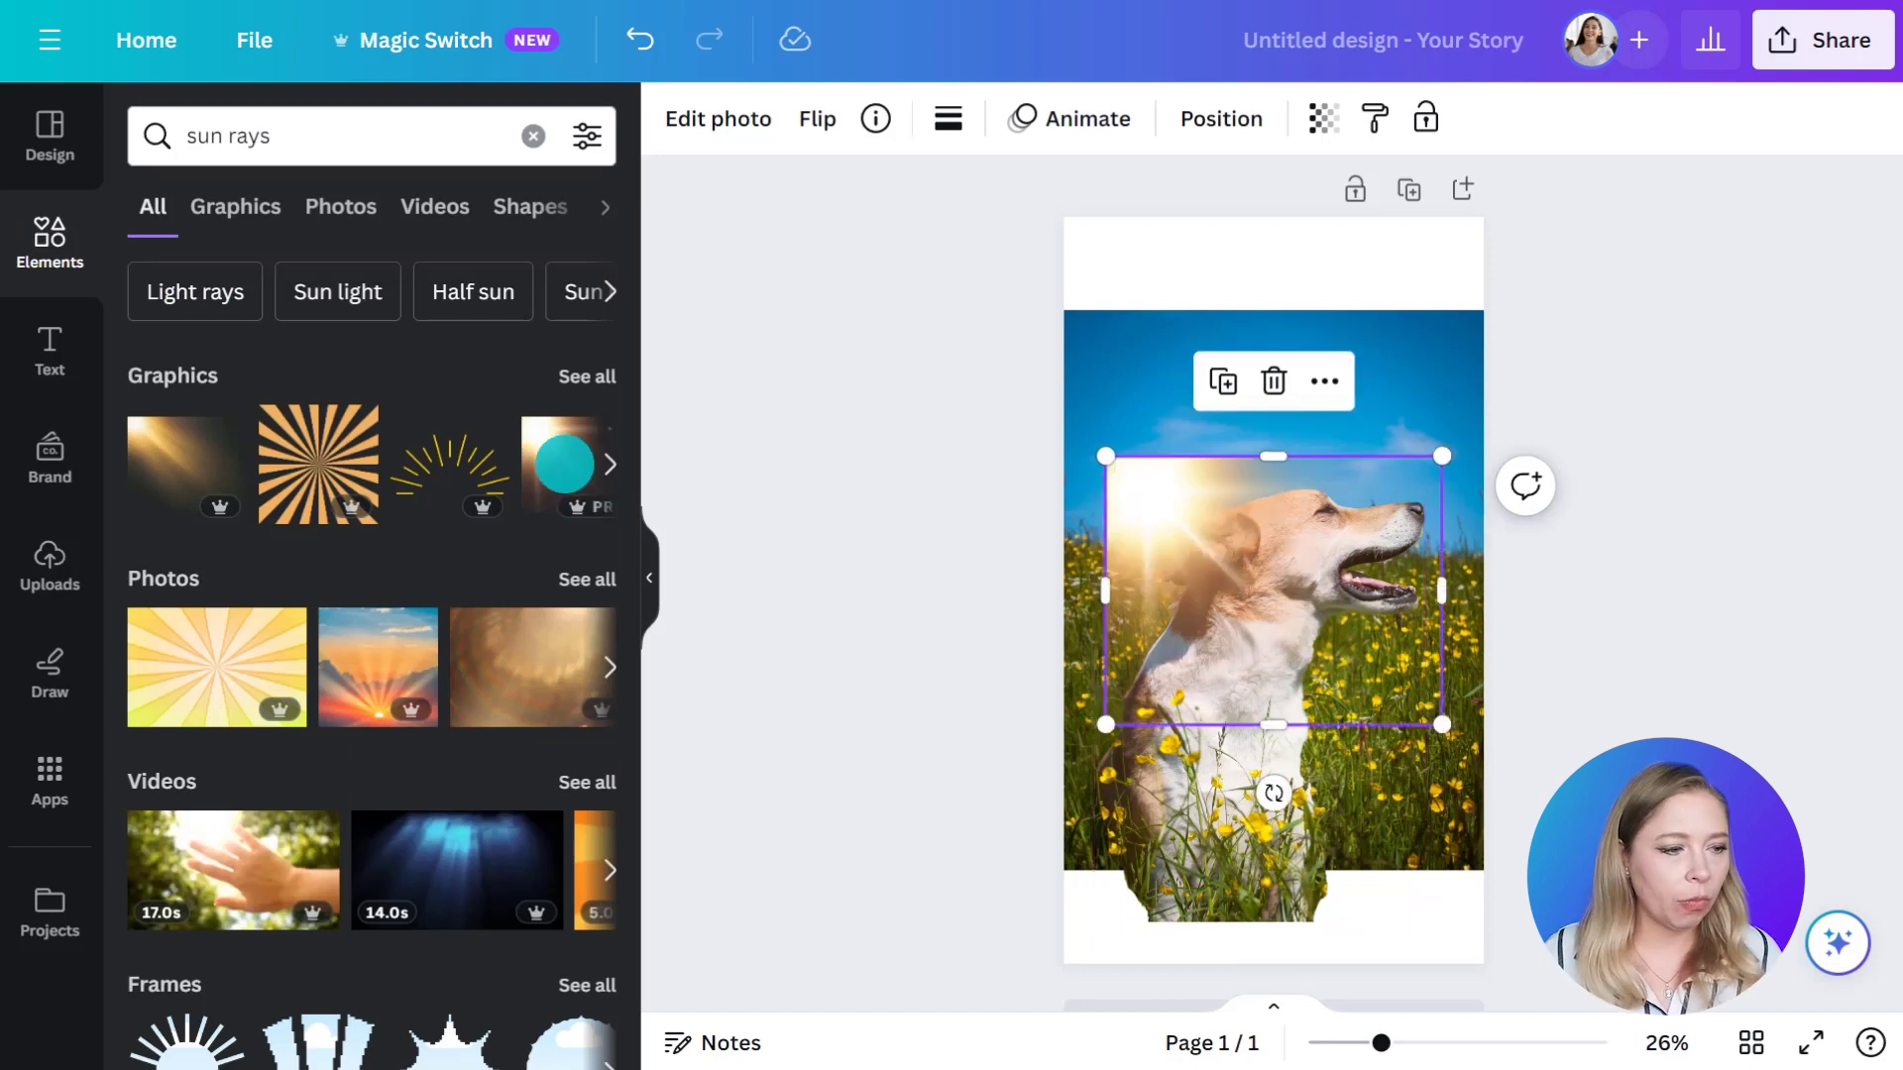
# Rotate the sun graphic to about -177.3° and place it over the sky at the back of the dog's head.
pyautogui.click(647, 577)
pyautogui.moveTo(1004, 793); pyautogui.dragTo(1020, 416)
pyautogui.moveTo(1023, 620); pyautogui.dragTo(849, 445)
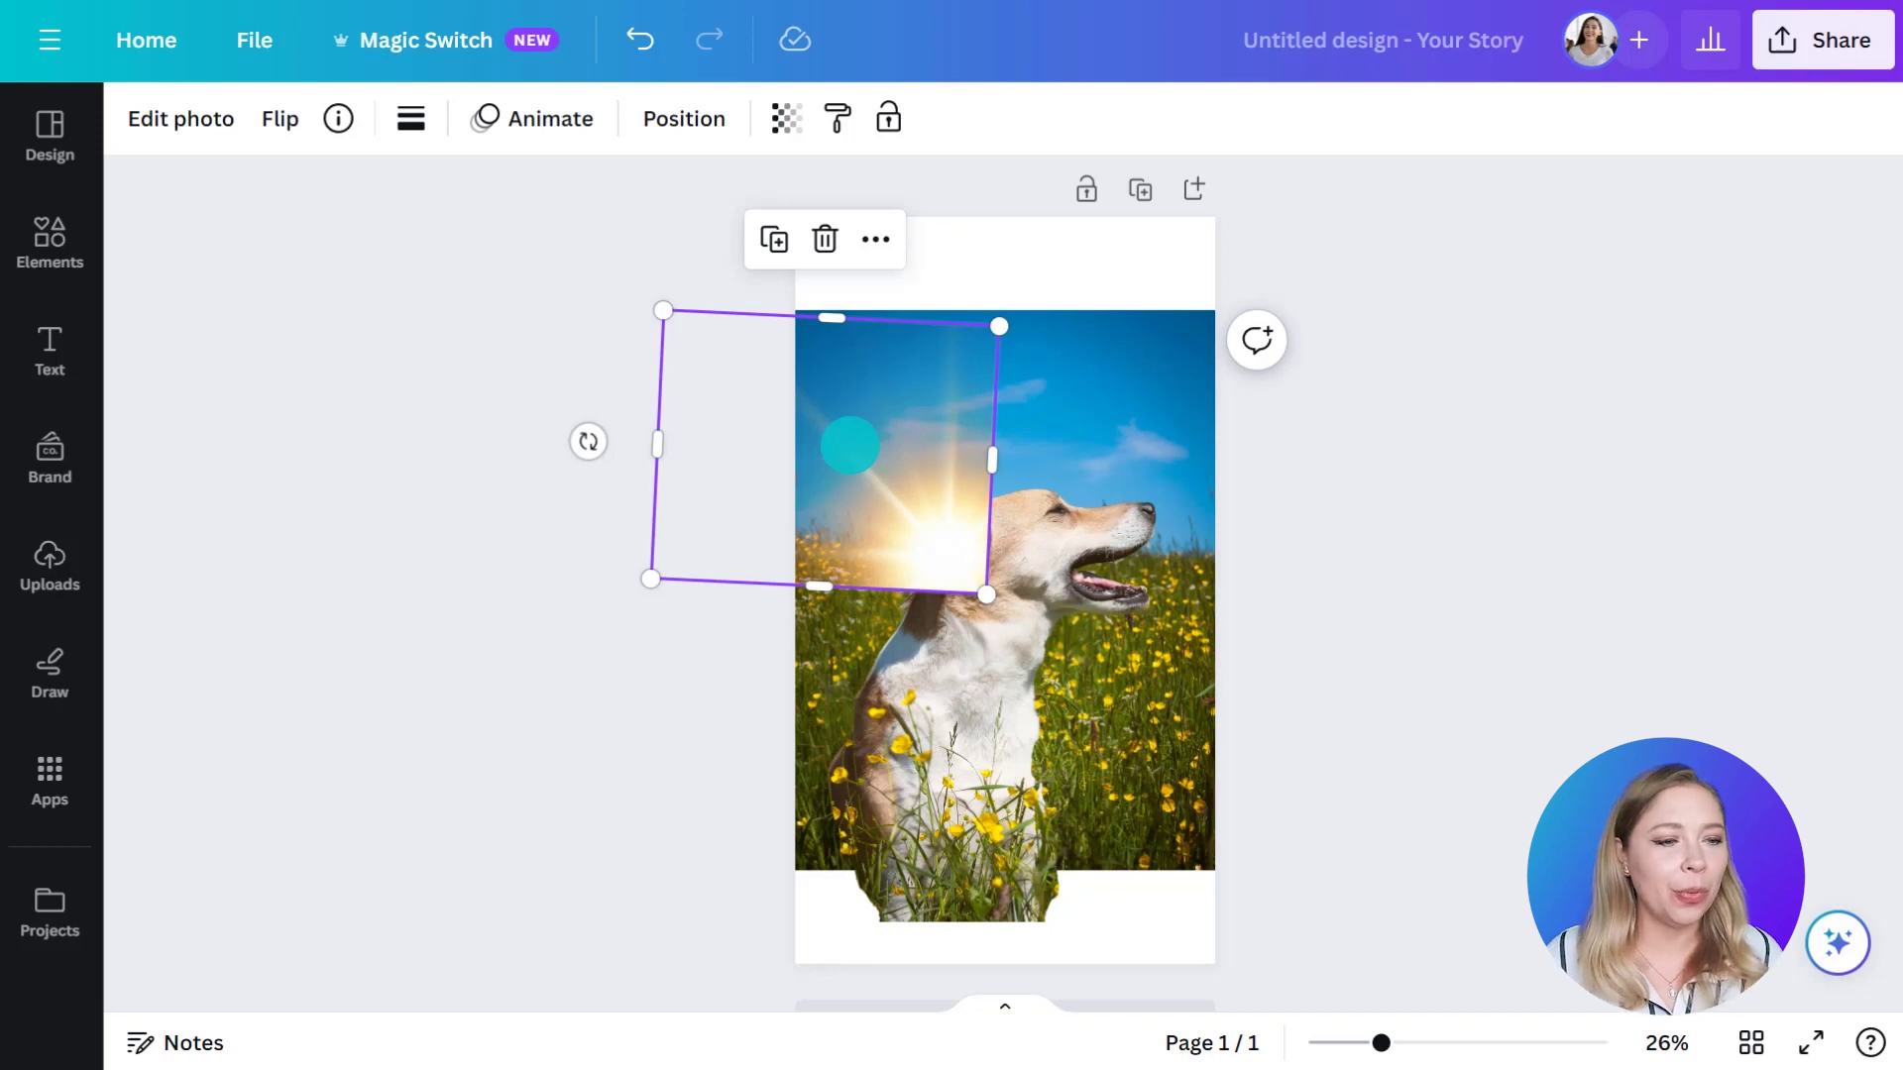
# Move the sun graphic's layer behind the cut-out dog.
pyautogui.click(682, 118)
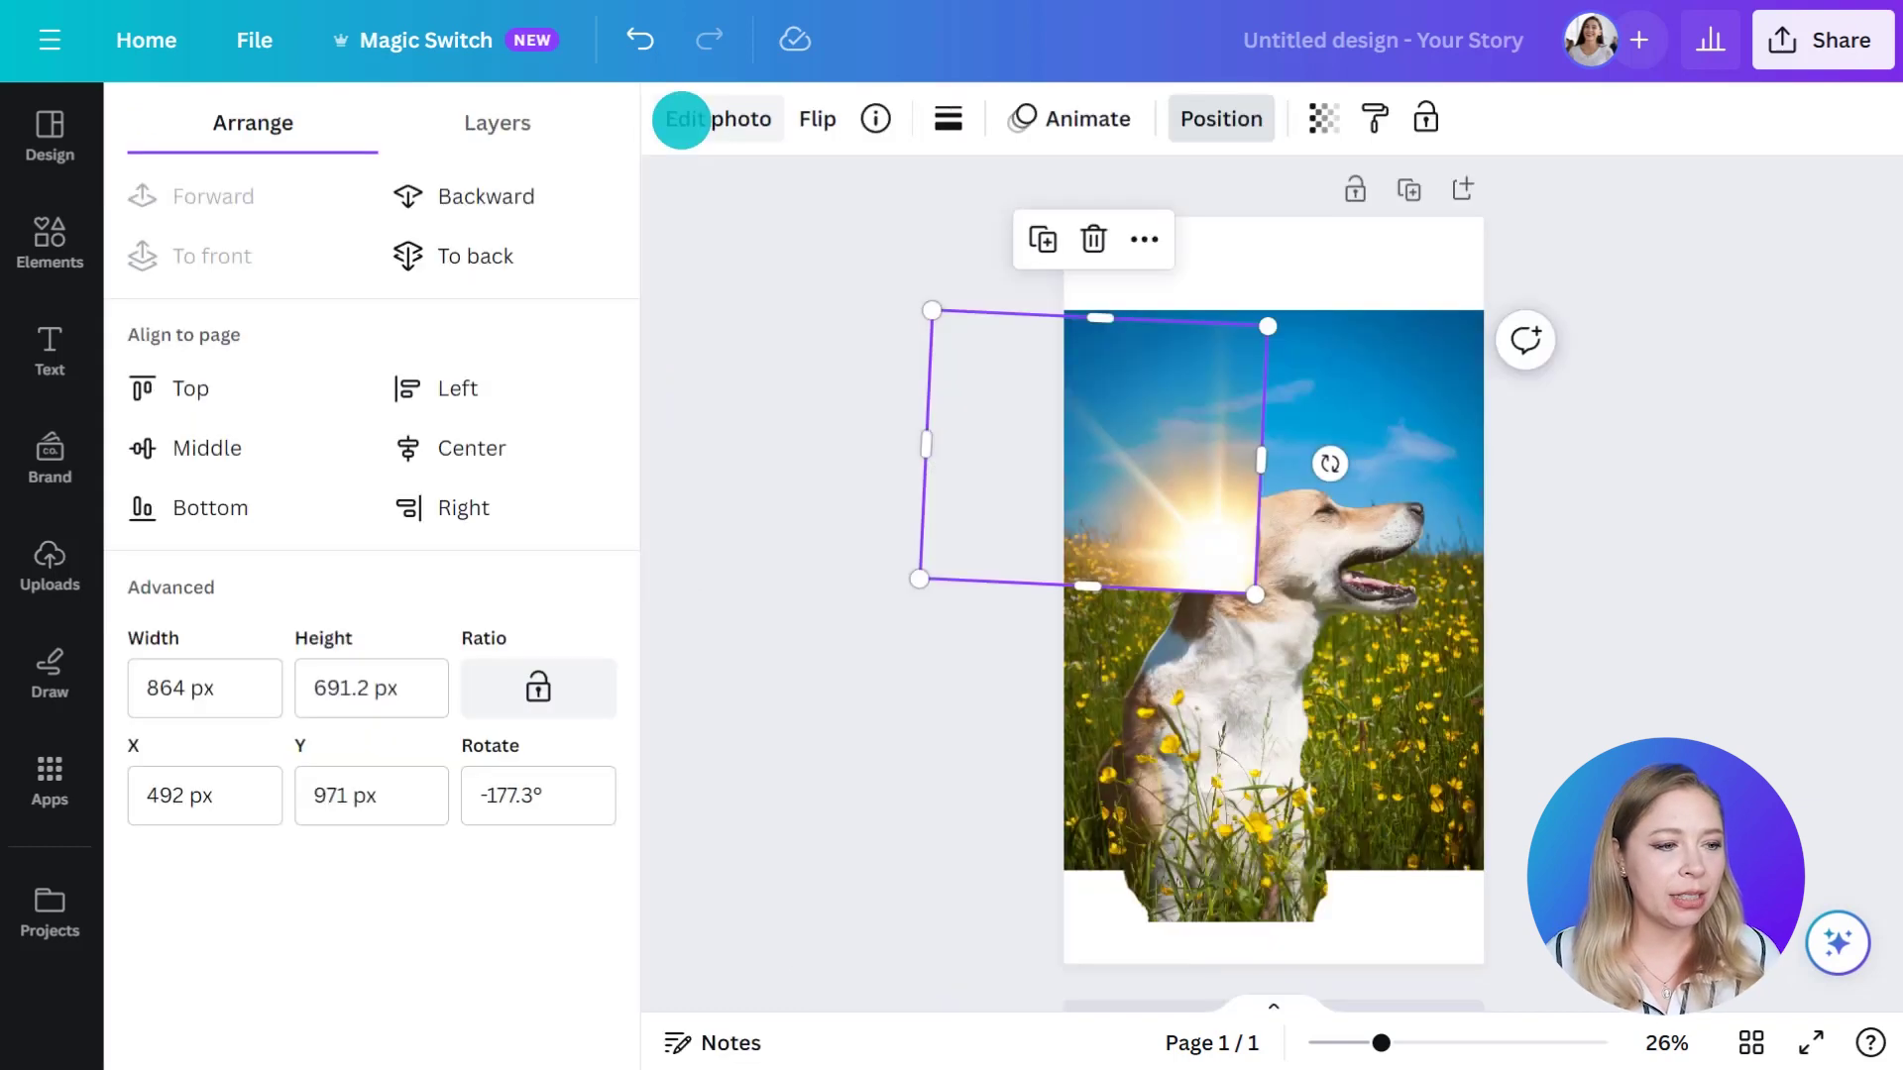
pyautogui.click(490, 122)
pyautogui.moveTo(416, 305); pyautogui.dragTo(368, 452)
pyautogui.click(748, 505)
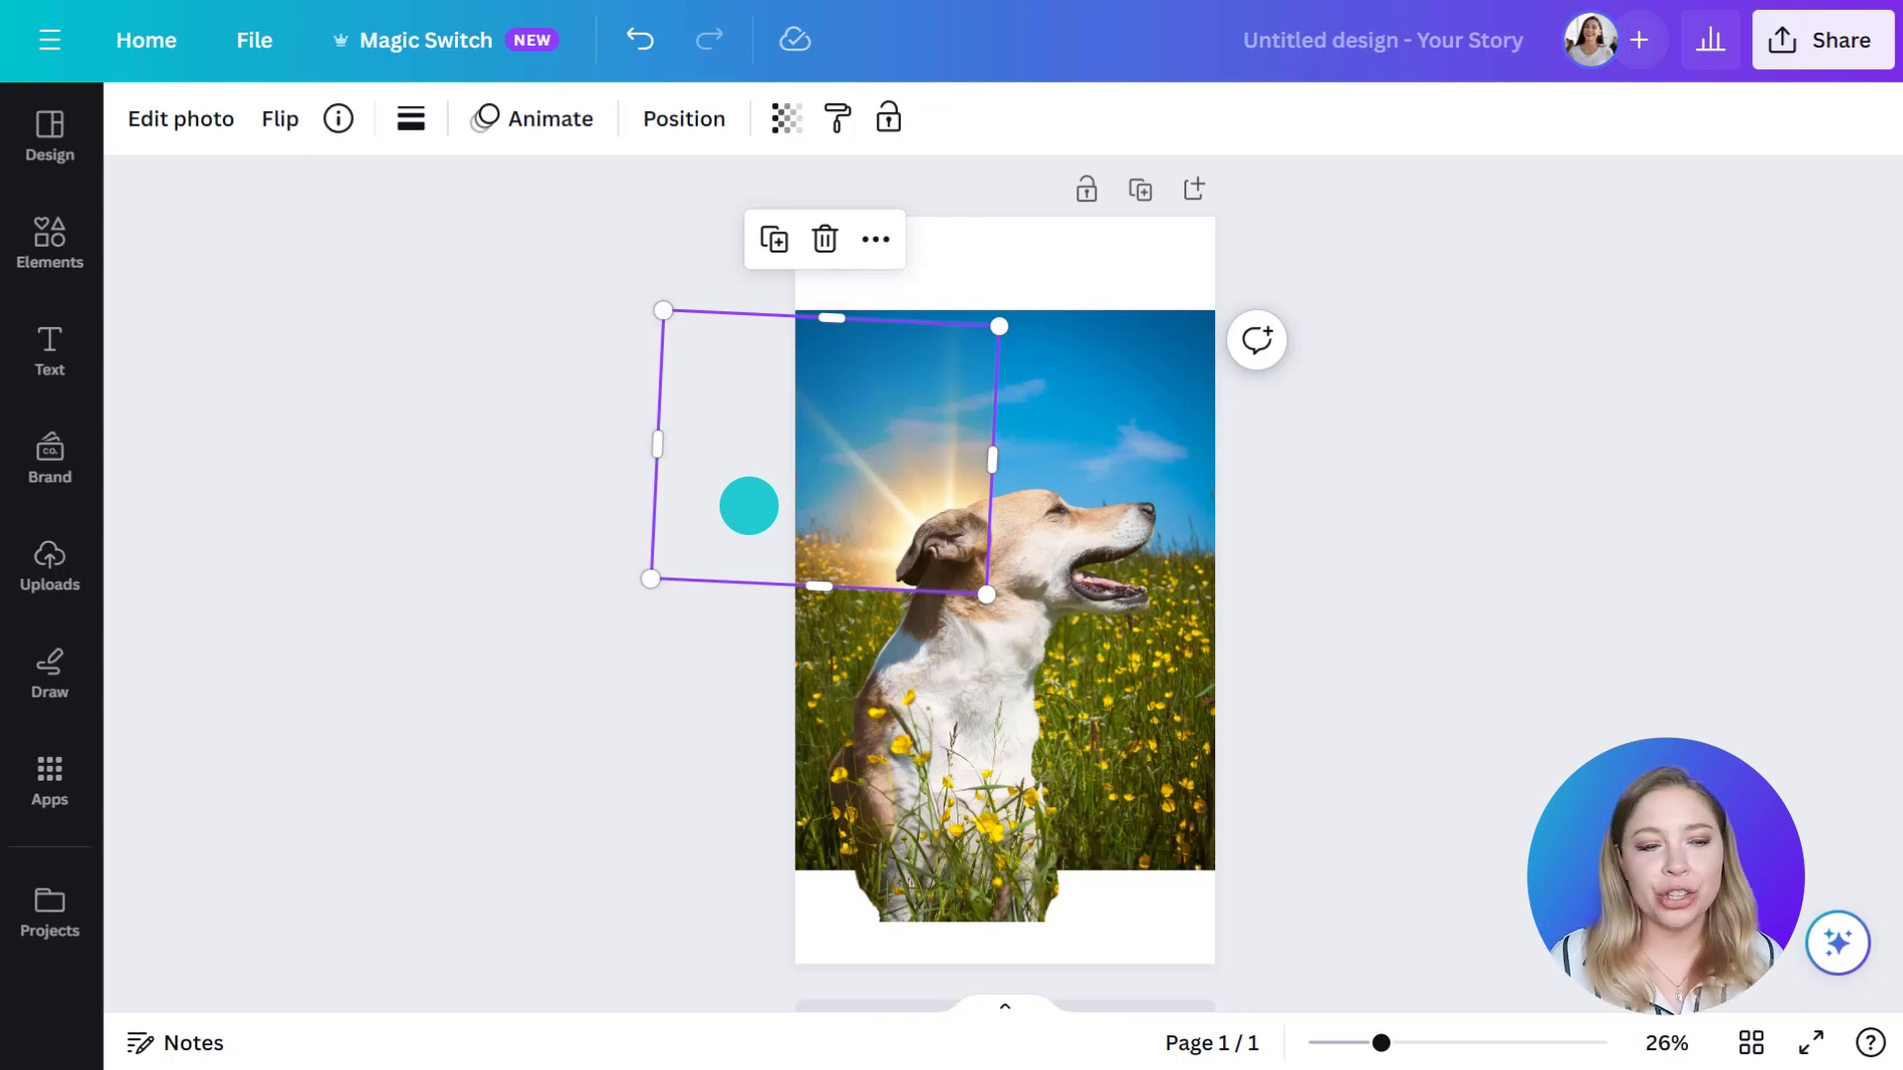
# Extend the background field photo to the whole page with Magic Expand and accept the second generated result.
pyautogui.click(1055, 416)
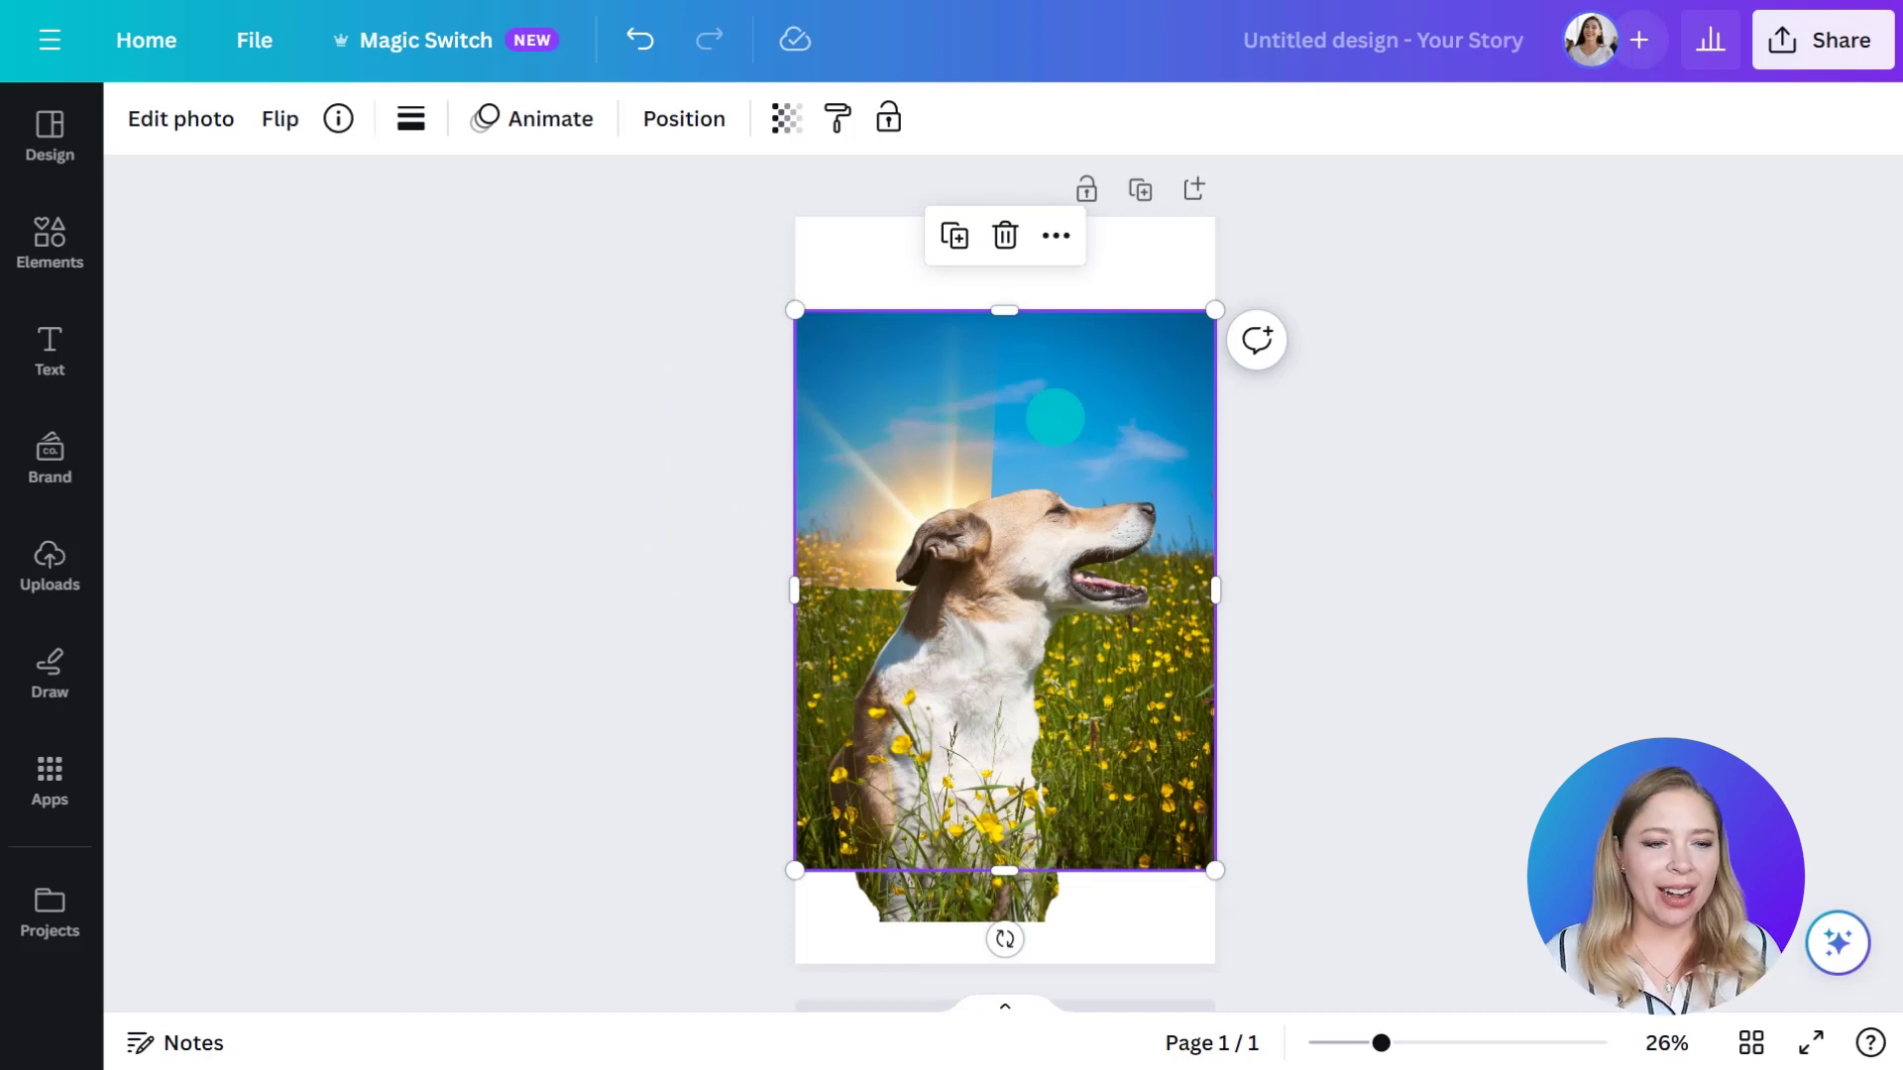
pyautogui.moveTo(1004, 311)
pyautogui.mouseDown()
pyautogui.moveTo(998, 212)
pyautogui.moveTo(1005, 310)
pyautogui.mouseUp()
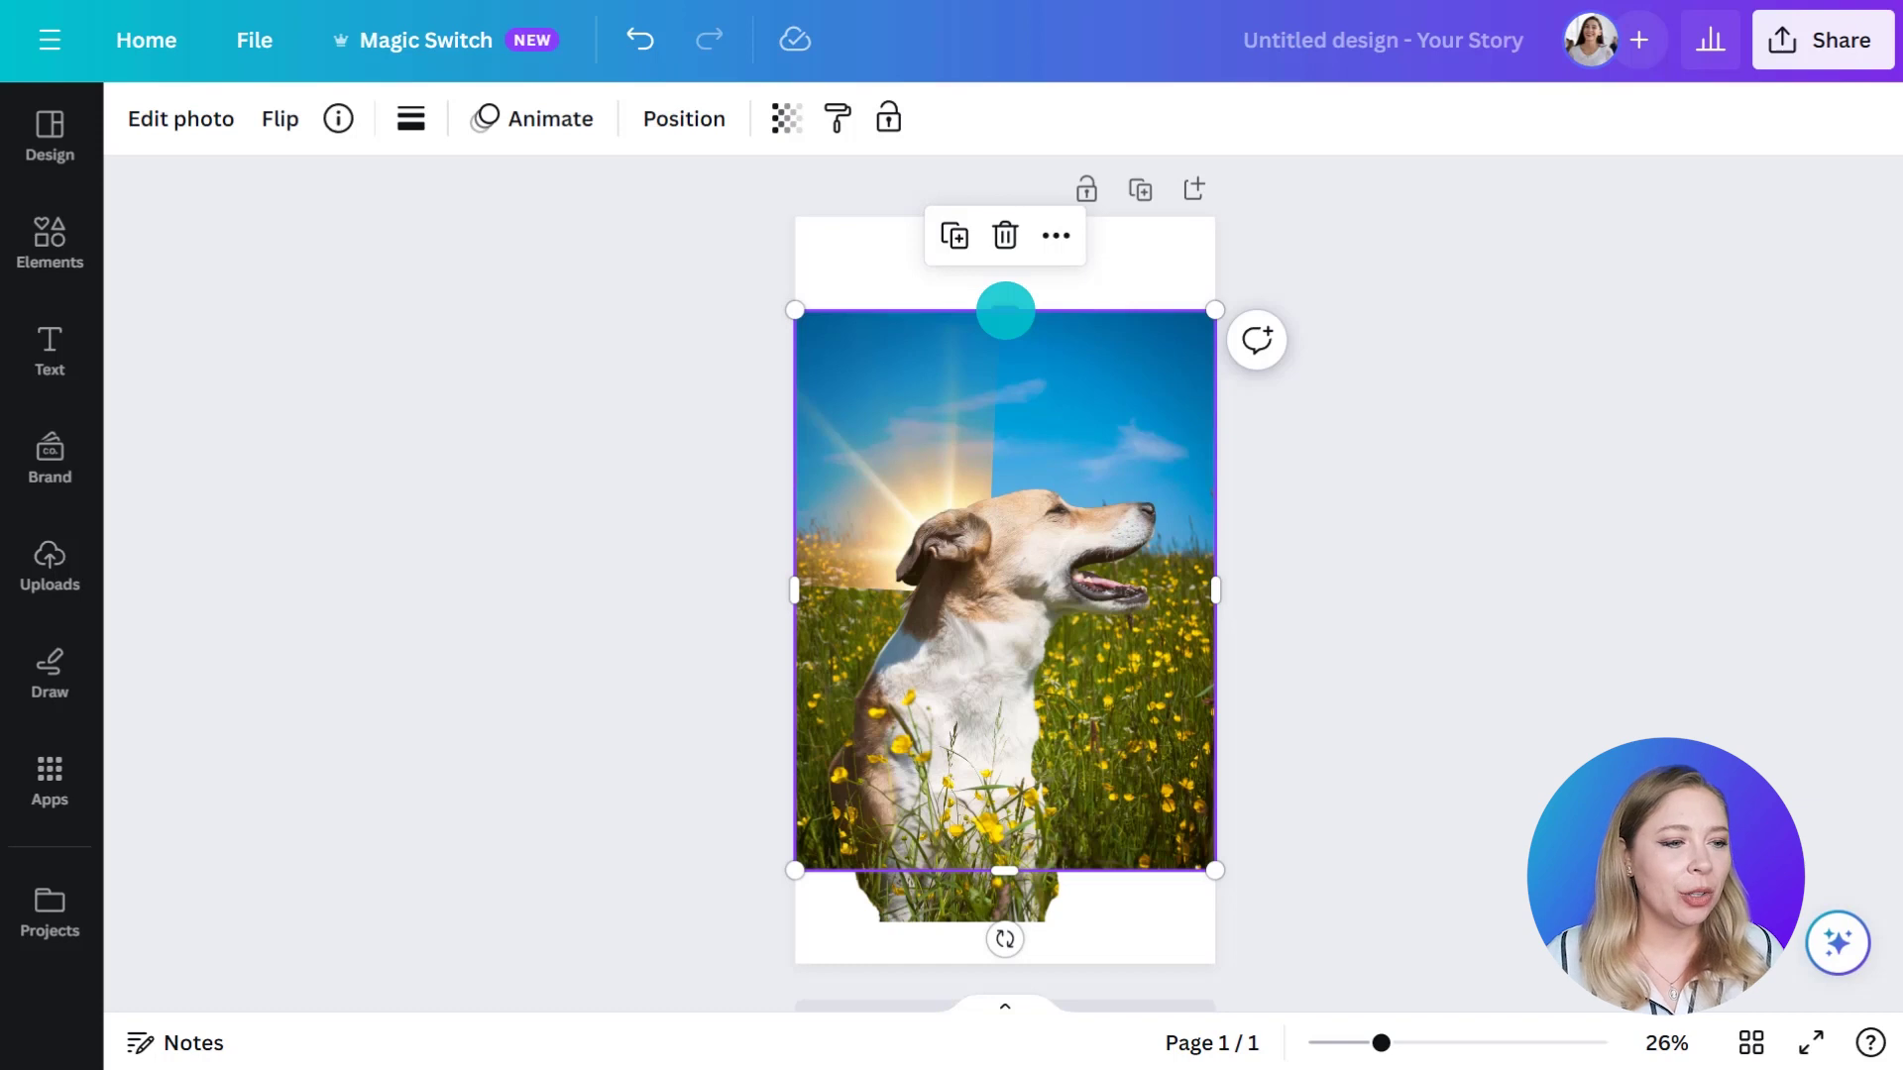
pyautogui.click(182, 117)
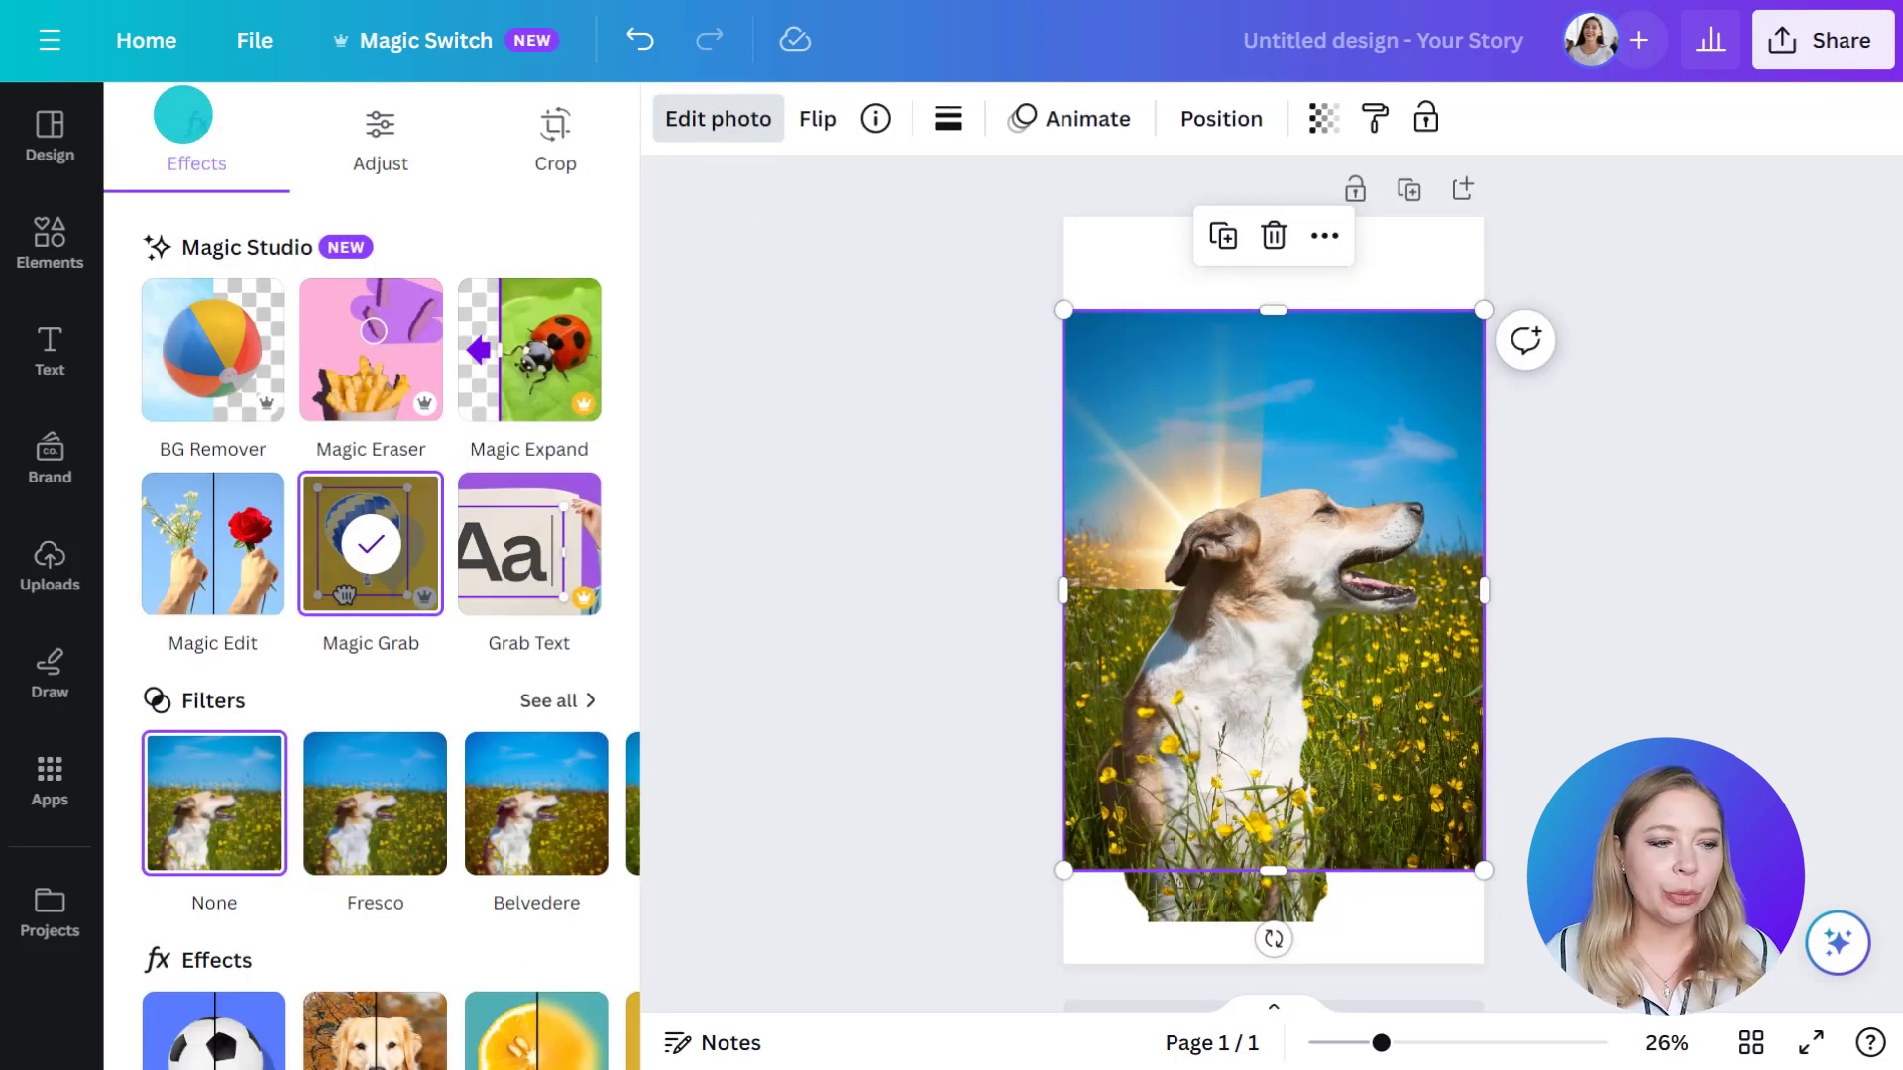
pyautogui.click(533, 355)
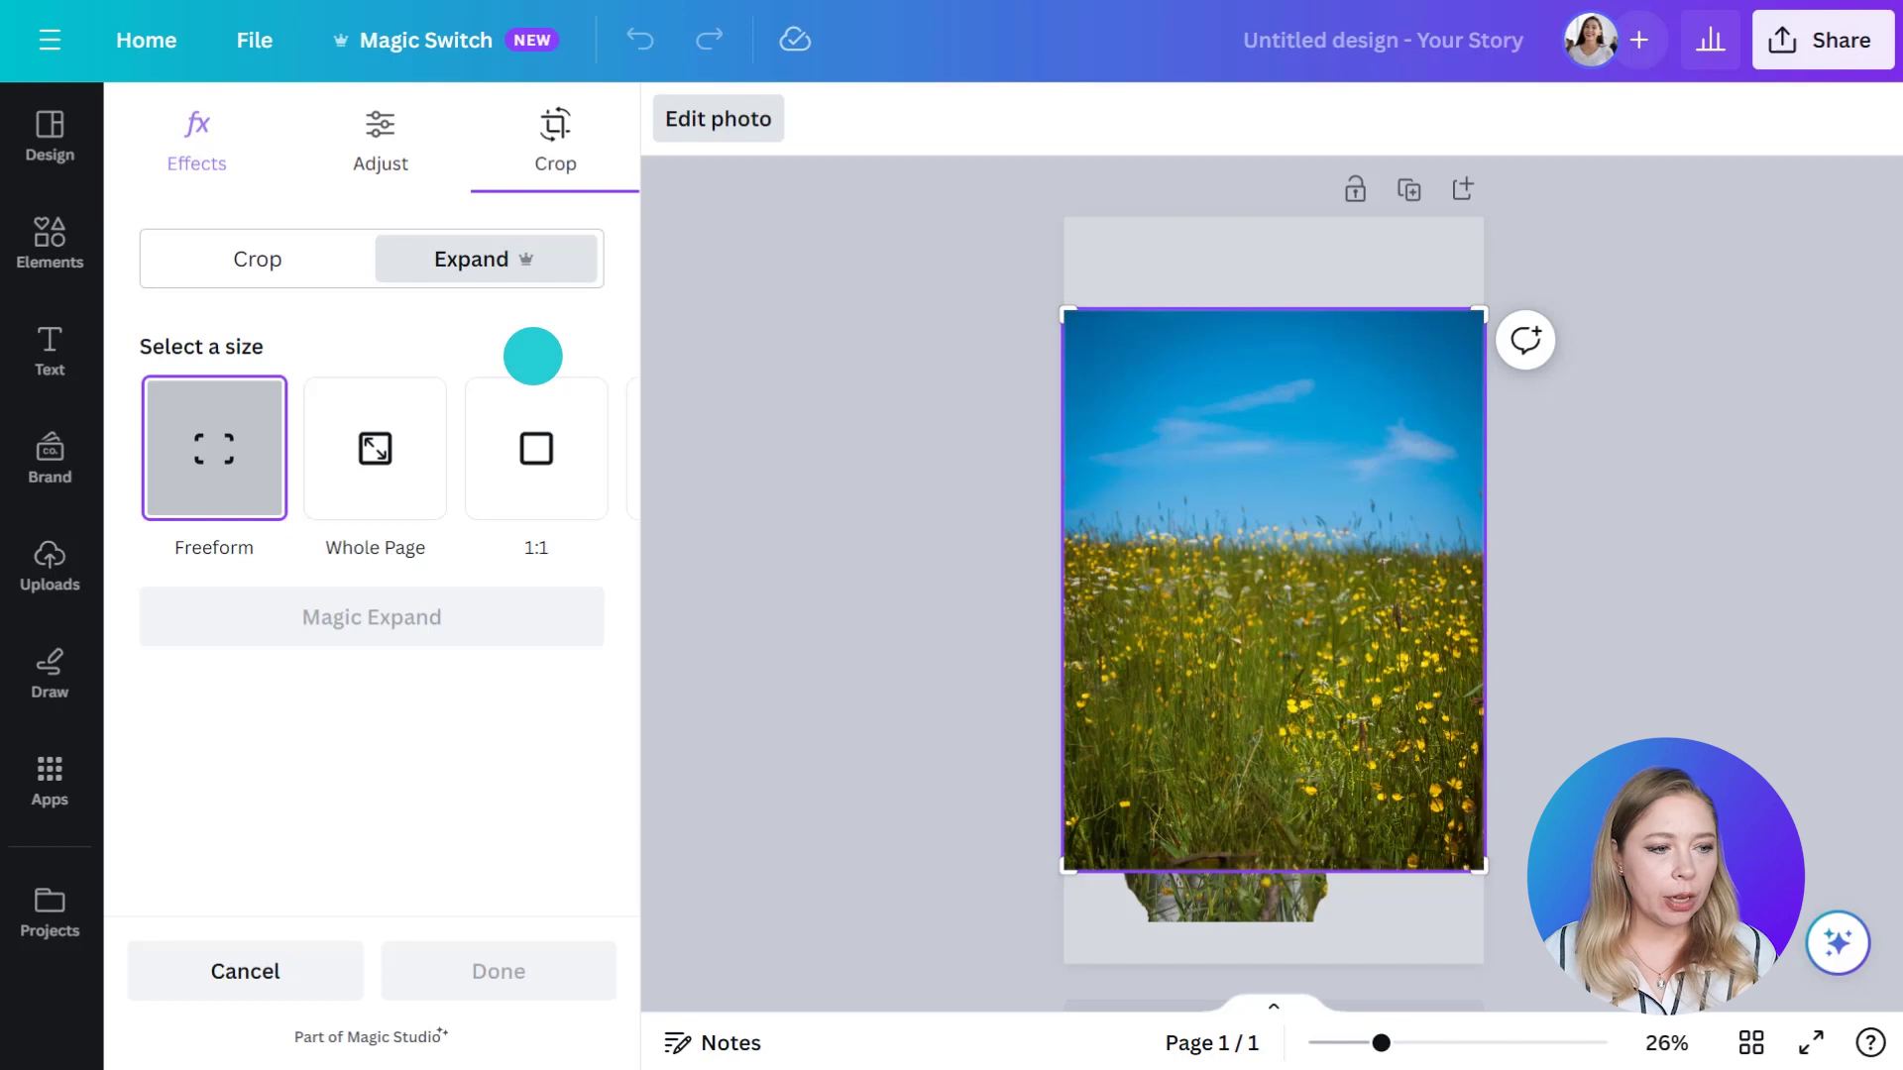
pyautogui.click(373, 448)
pyautogui.click(374, 619)
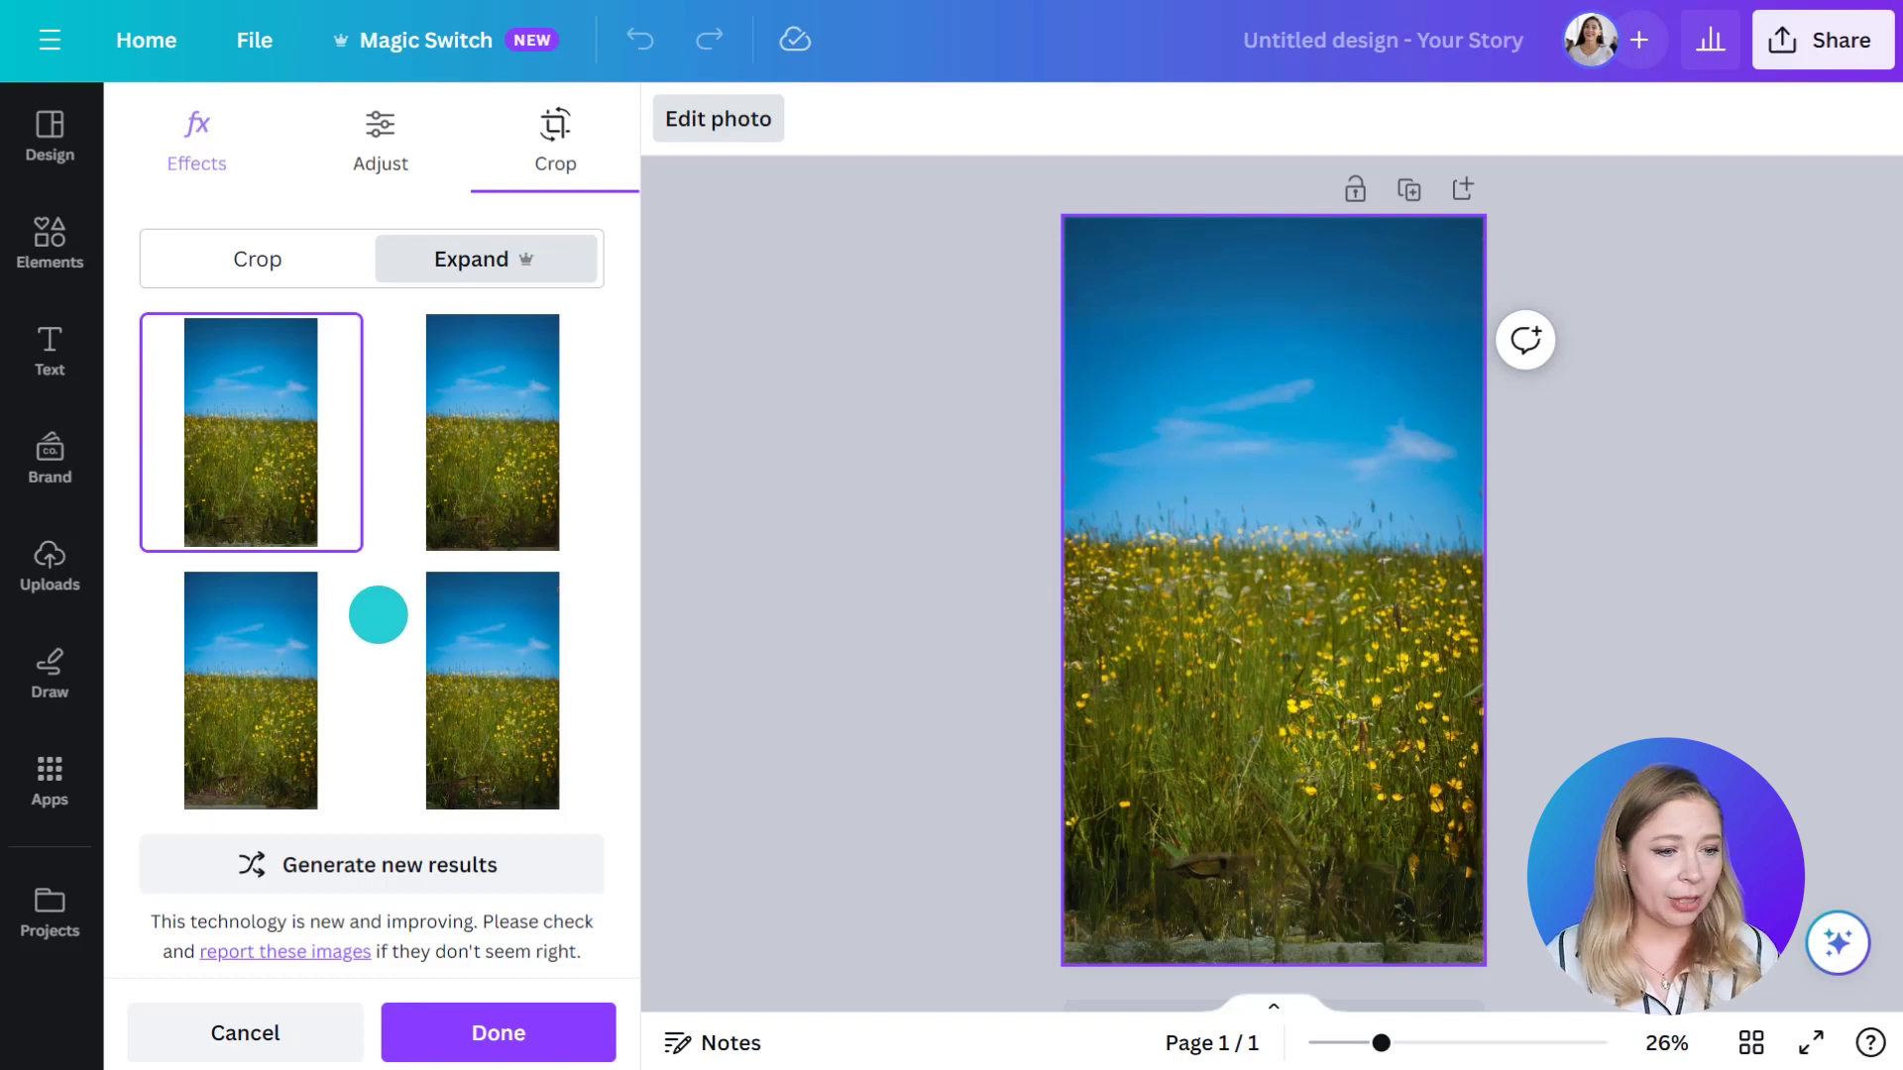
pyautogui.click(493, 434)
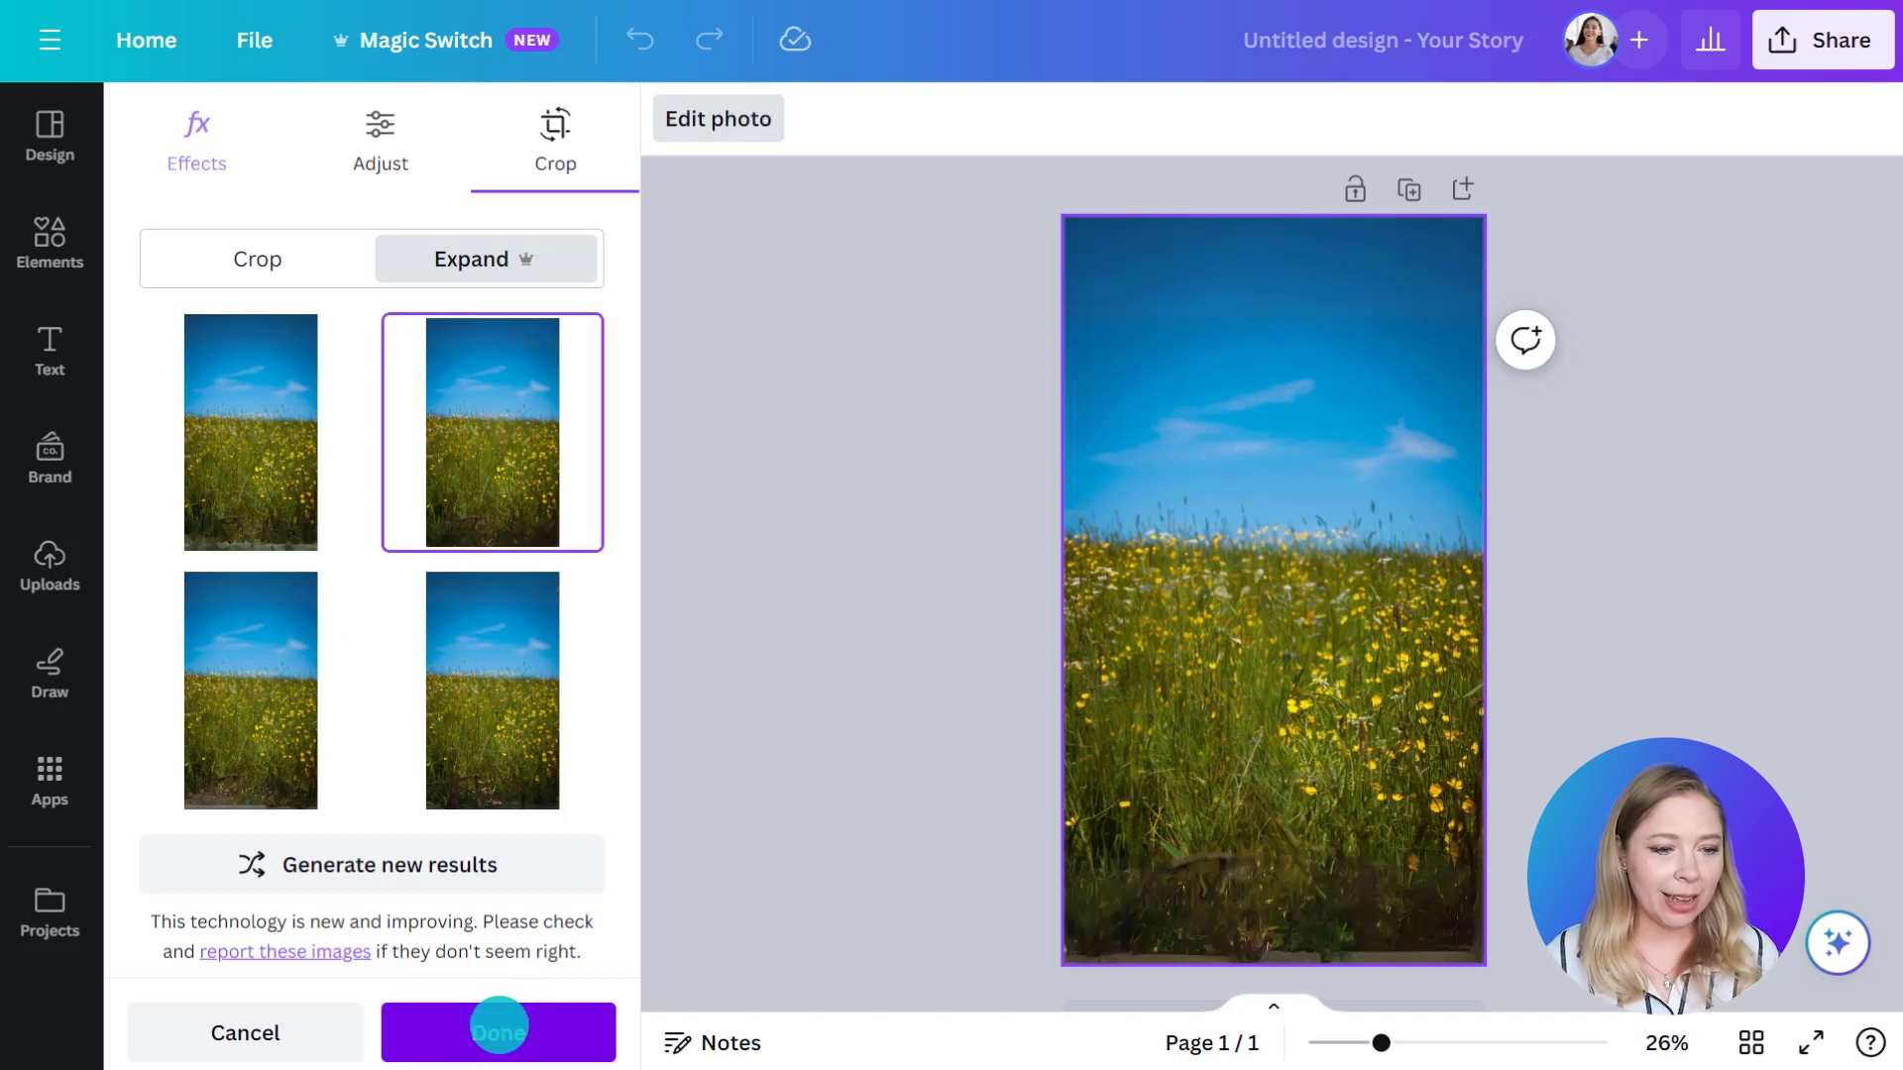
pyautogui.click(497, 1032)
# Move the cut-out dog down to the page's lower edge and enlarge it until its snout reaches the page's side edge.
pyautogui.click(952, 722)
pyautogui.moveTo(952, 722); pyautogui.dragTo(952, 790)
pyautogui.moveTo(1156, 528); pyautogui.dragTo(1226, 436)
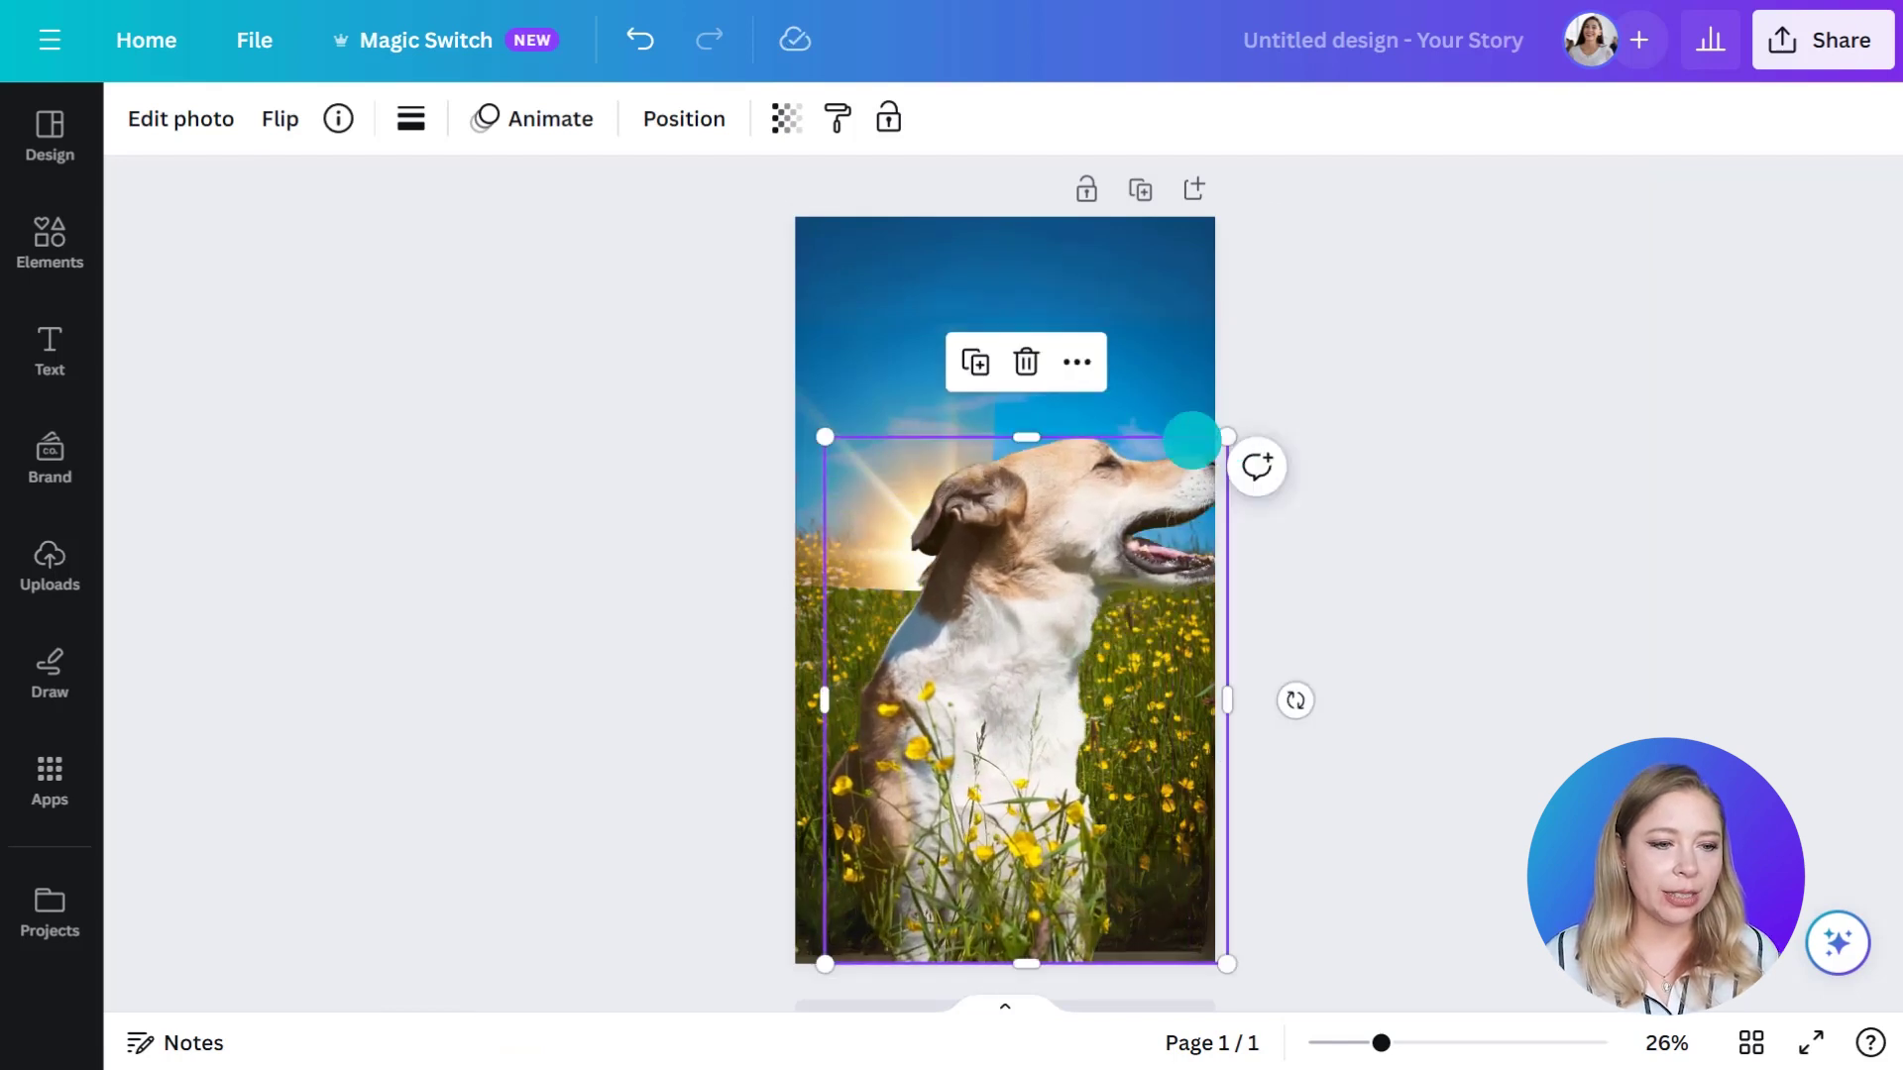
# Reposition the sun graphic so its glow sits directly behind the enlarged dog's ear, and deselect it.
pyautogui.click(884, 473)
pyautogui.moveTo(883, 473); pyautogui.dragTo(917, 431)
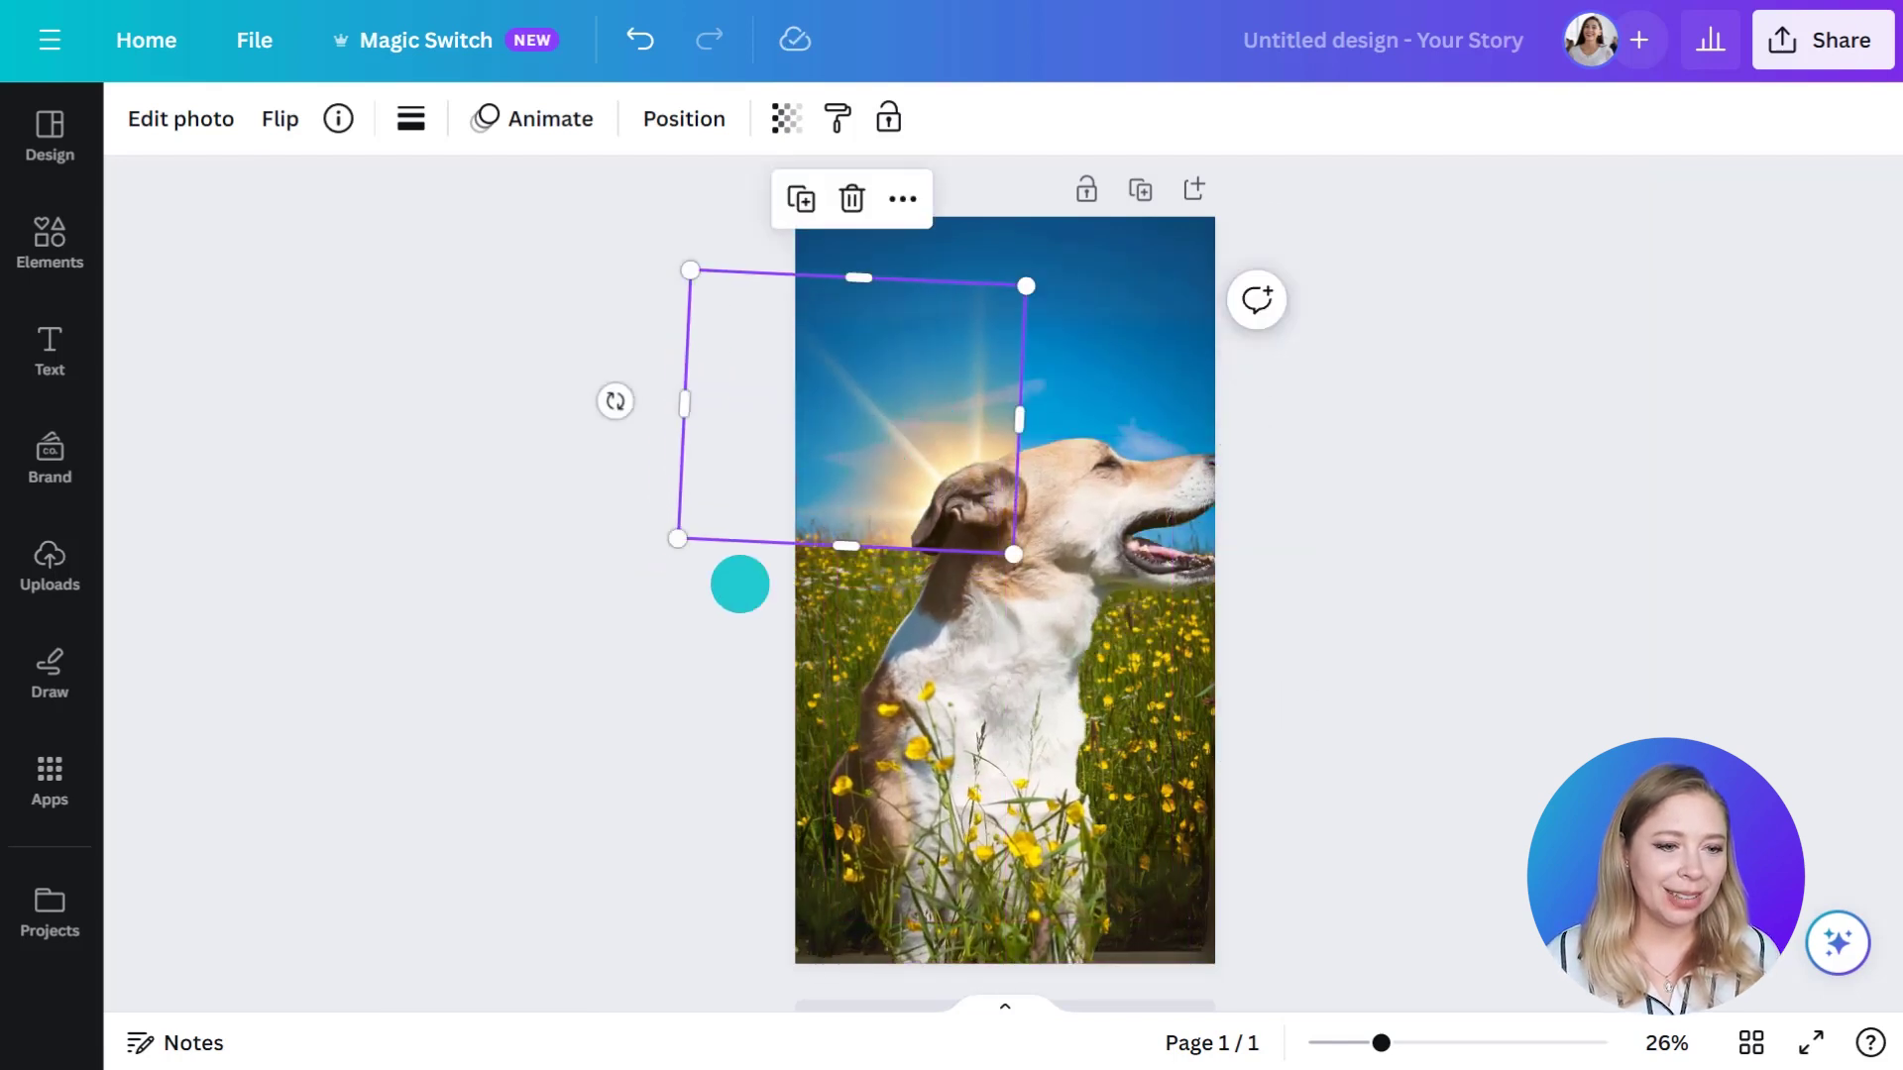
pyautogui.click(684, 628)
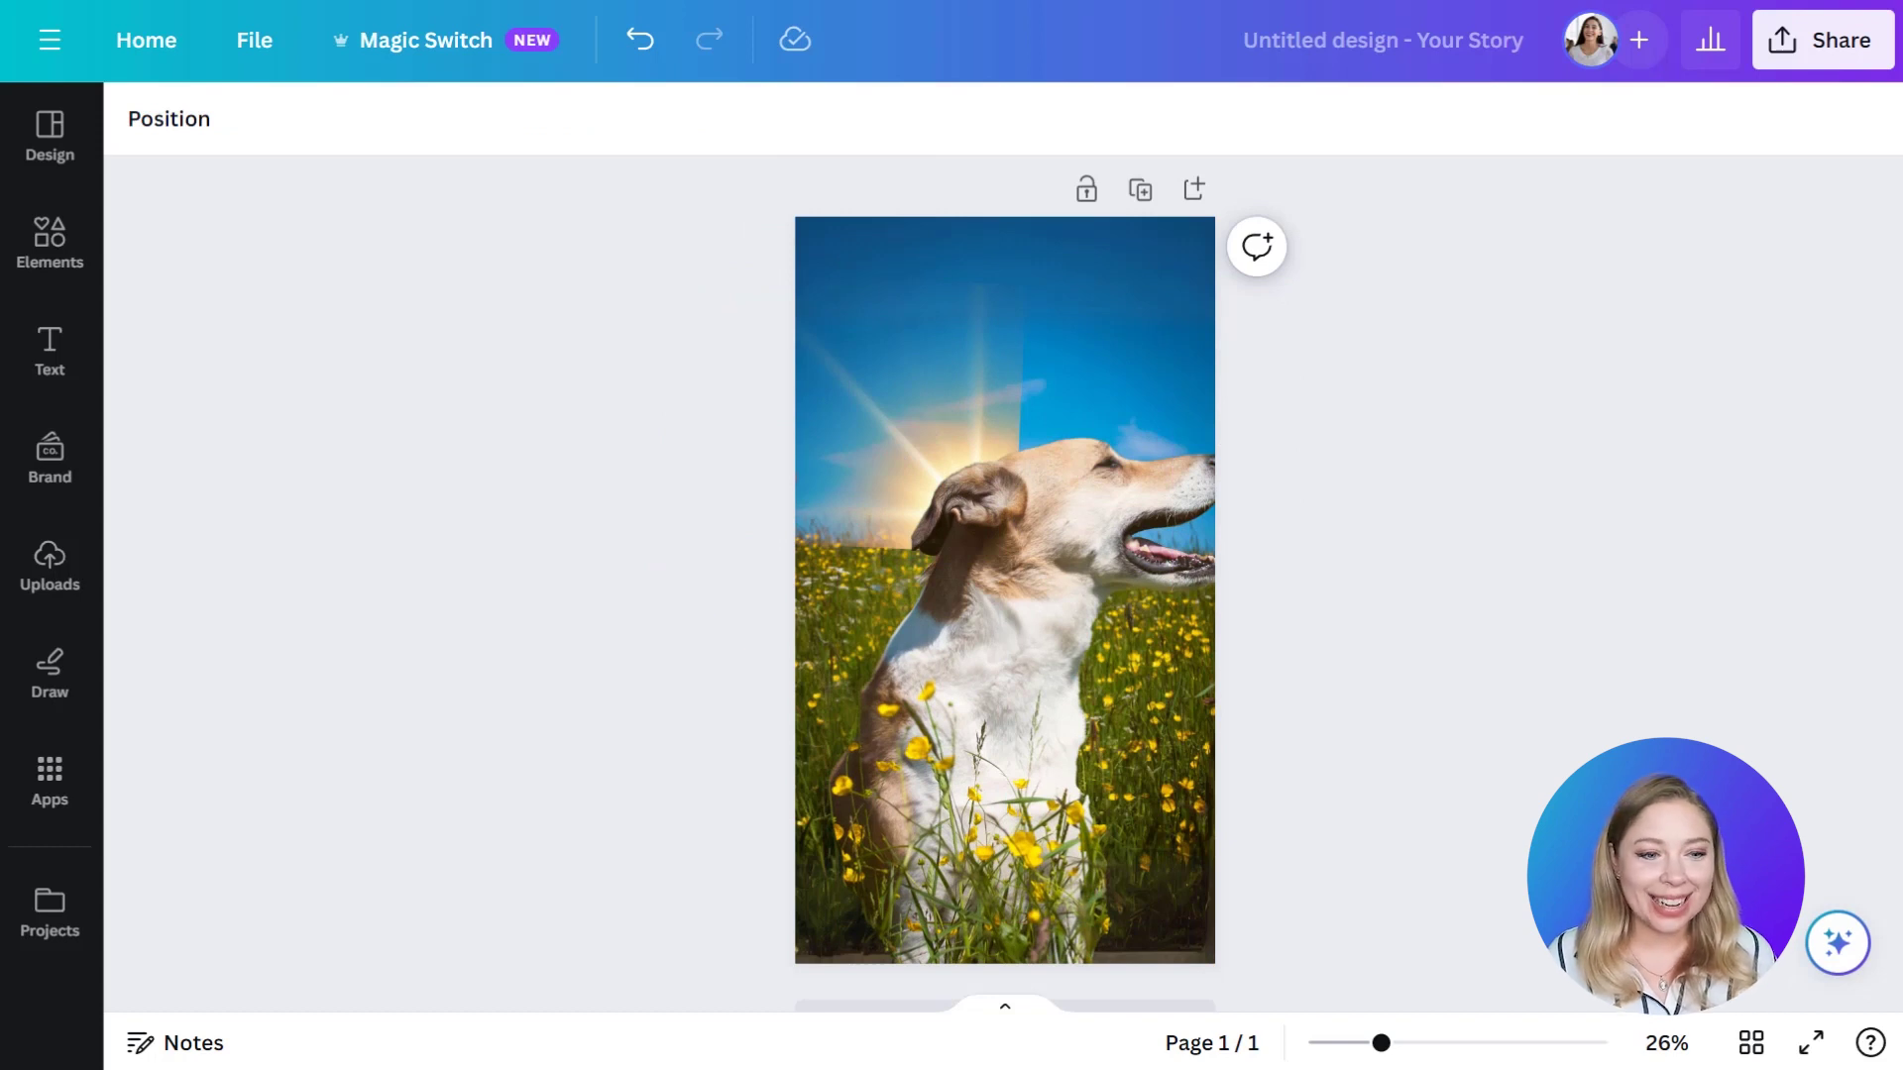
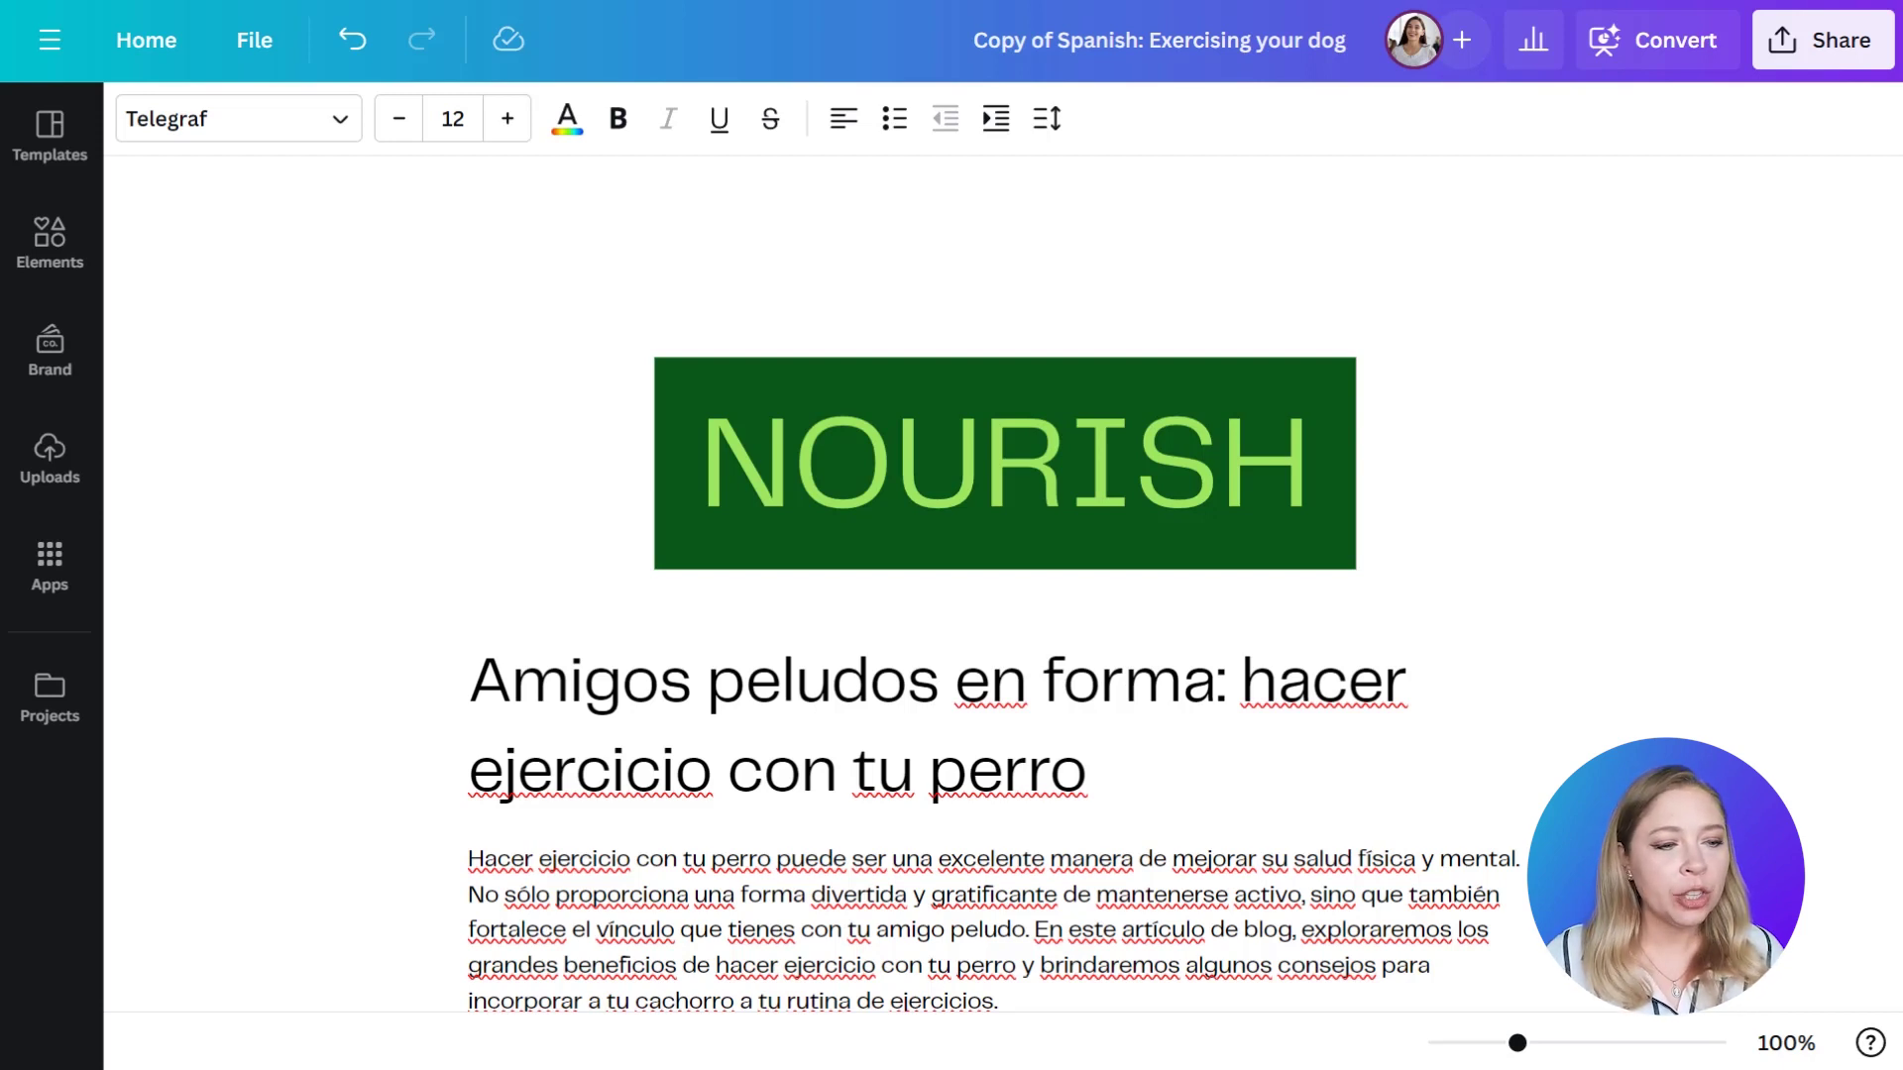
# In the Spanish dog exercise document, select everything from the heading to the end and load it into the Translate app.
pyautogui.moveTo(426, 634); pyautogui.dragTo(1029, 986)
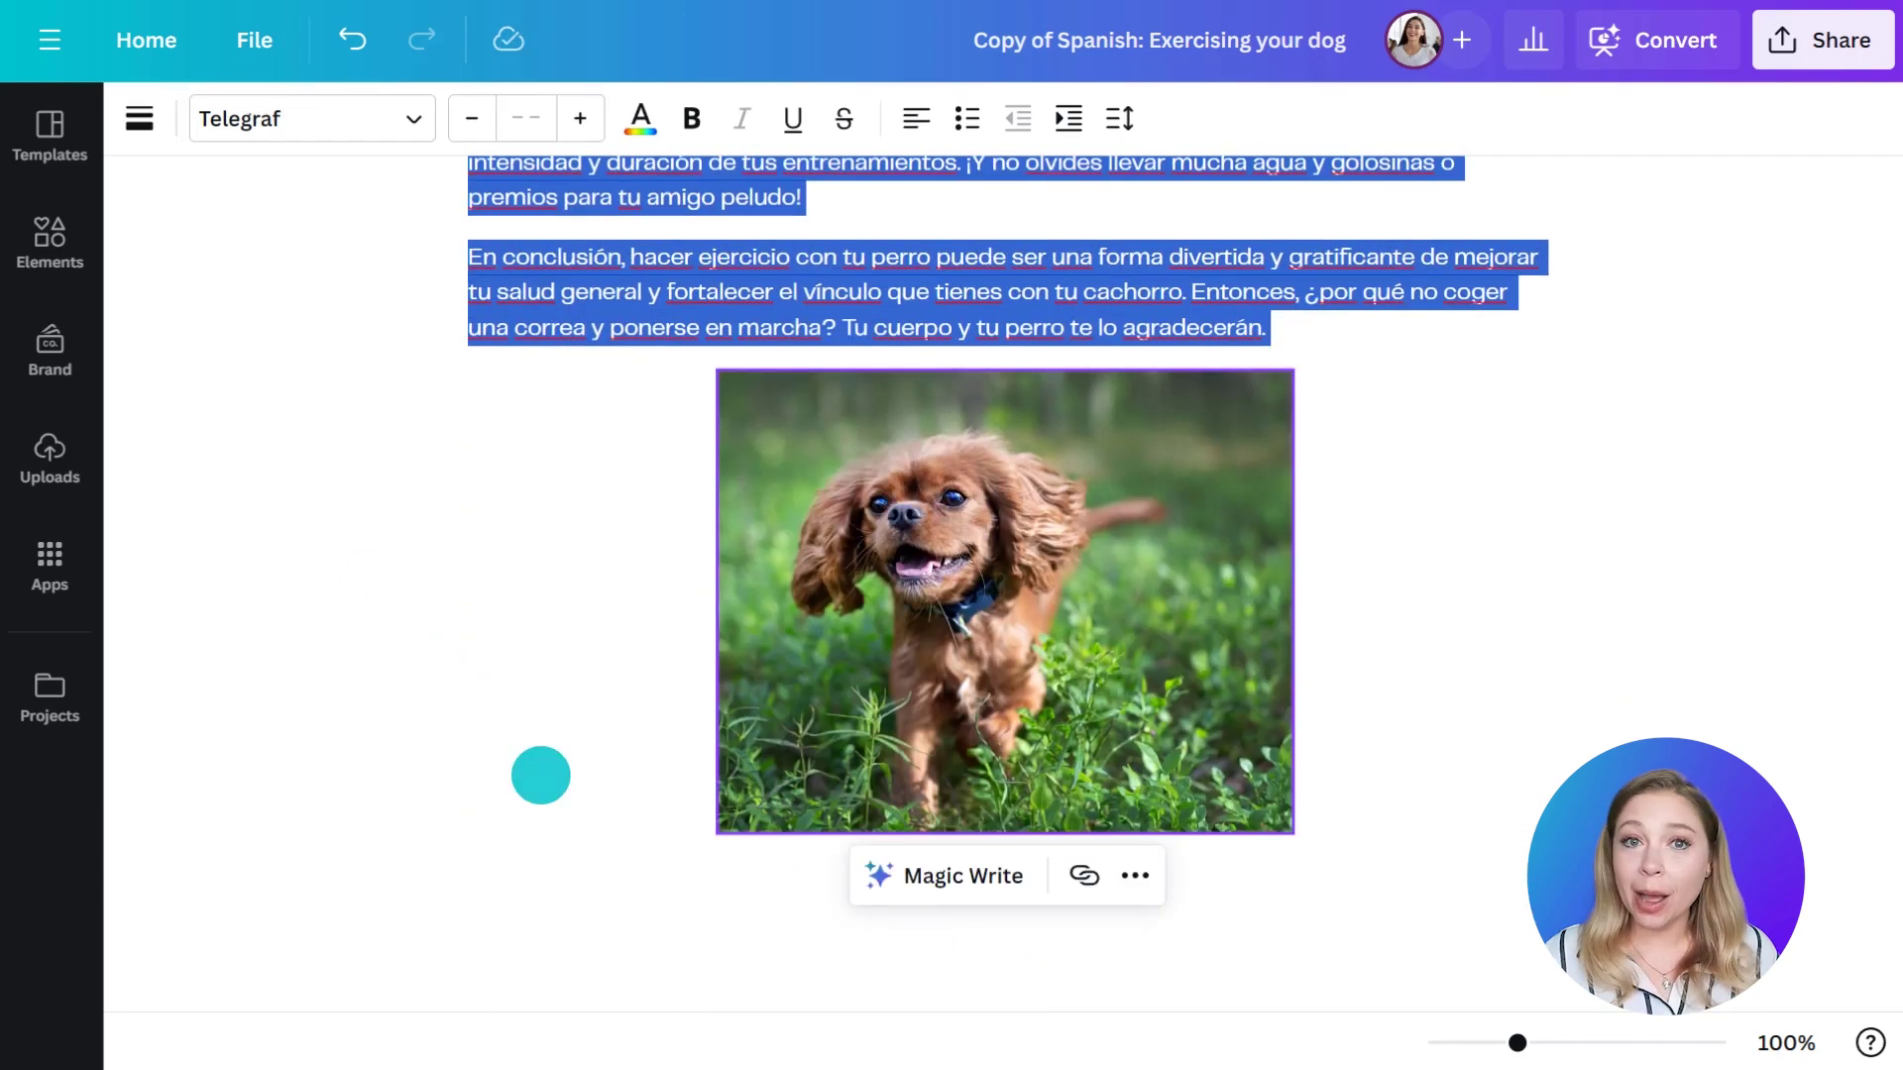
pyautogui.click(49, 563)
pyautogui.click(352, 137)
pyautogui.write('translate')
pyautogui.press('Return')
pyautogui.click(174, 246)
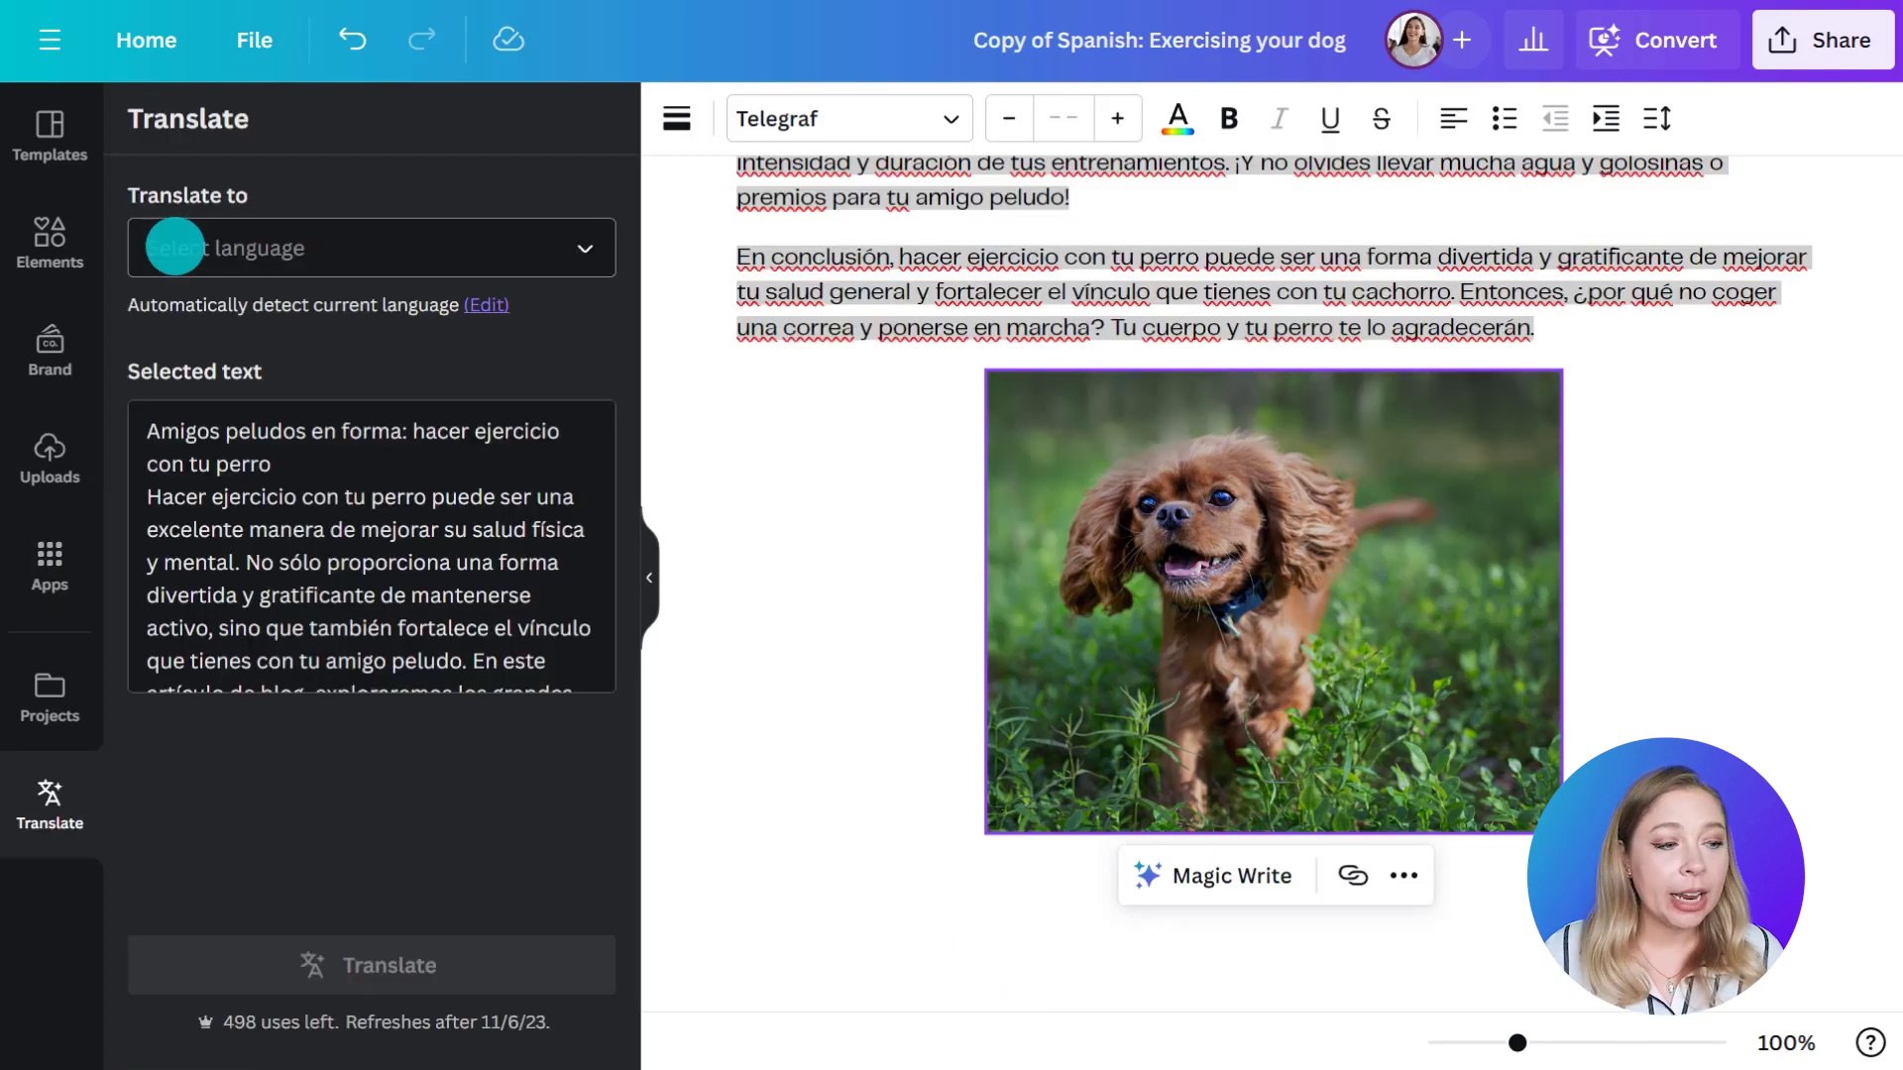
pyautogui.scroll(-5, 271, 505)
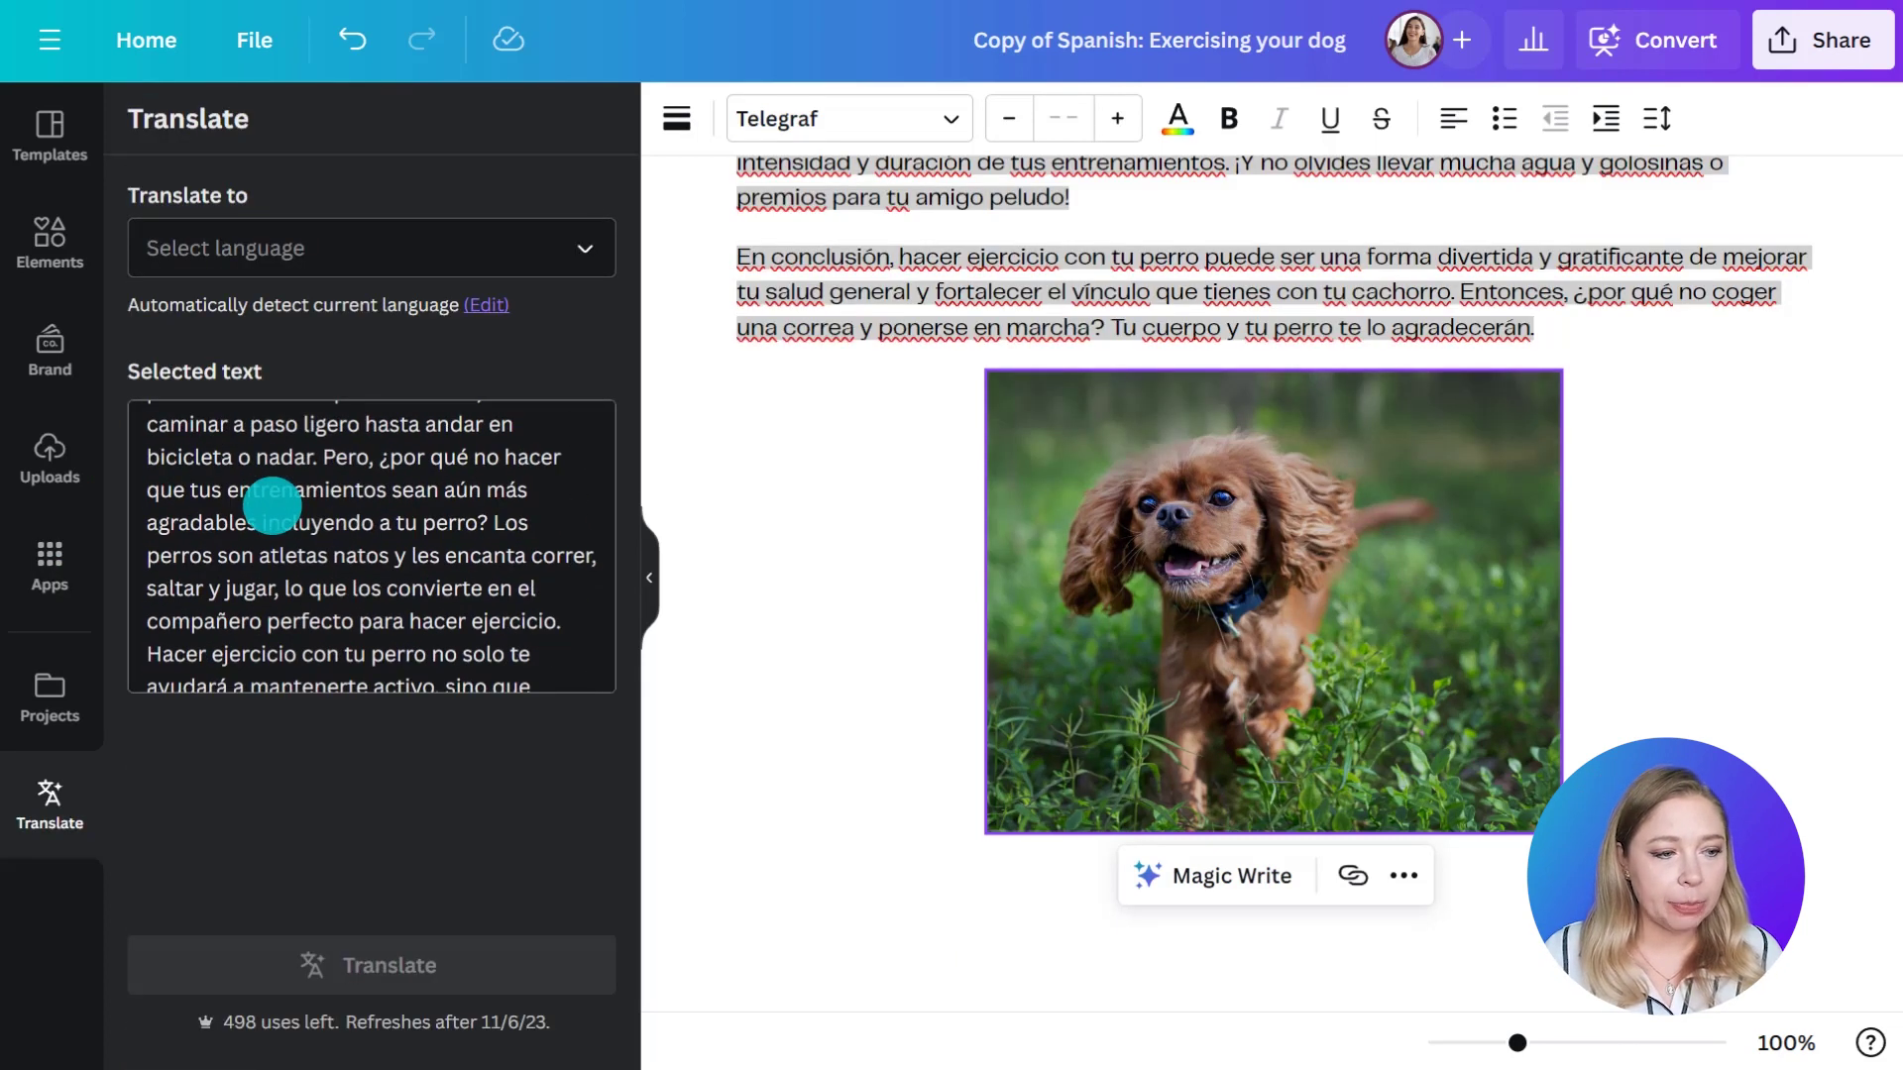
pyautogui.scroll(-5, 271, 506)
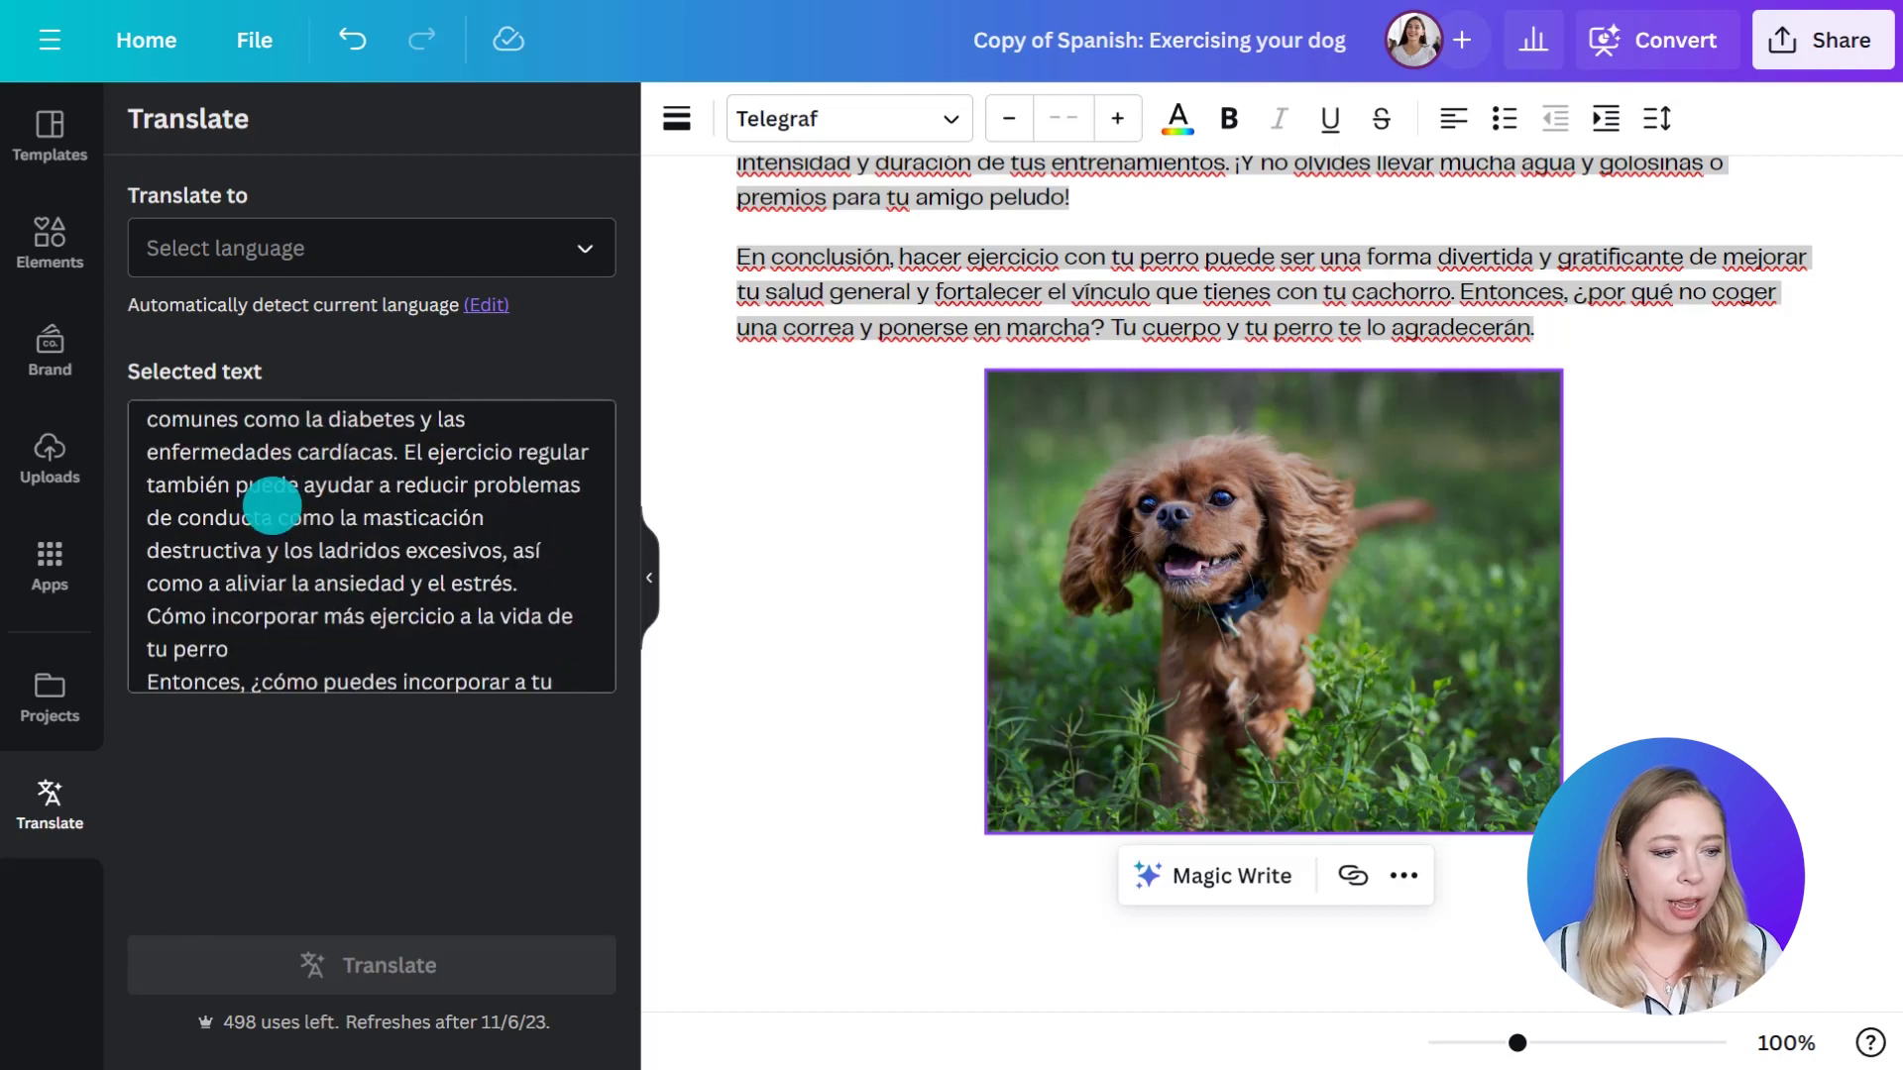
# Translate the selected document text to English, close the translation options and return to the document's beginning.
pyautogui.click(363, 250)
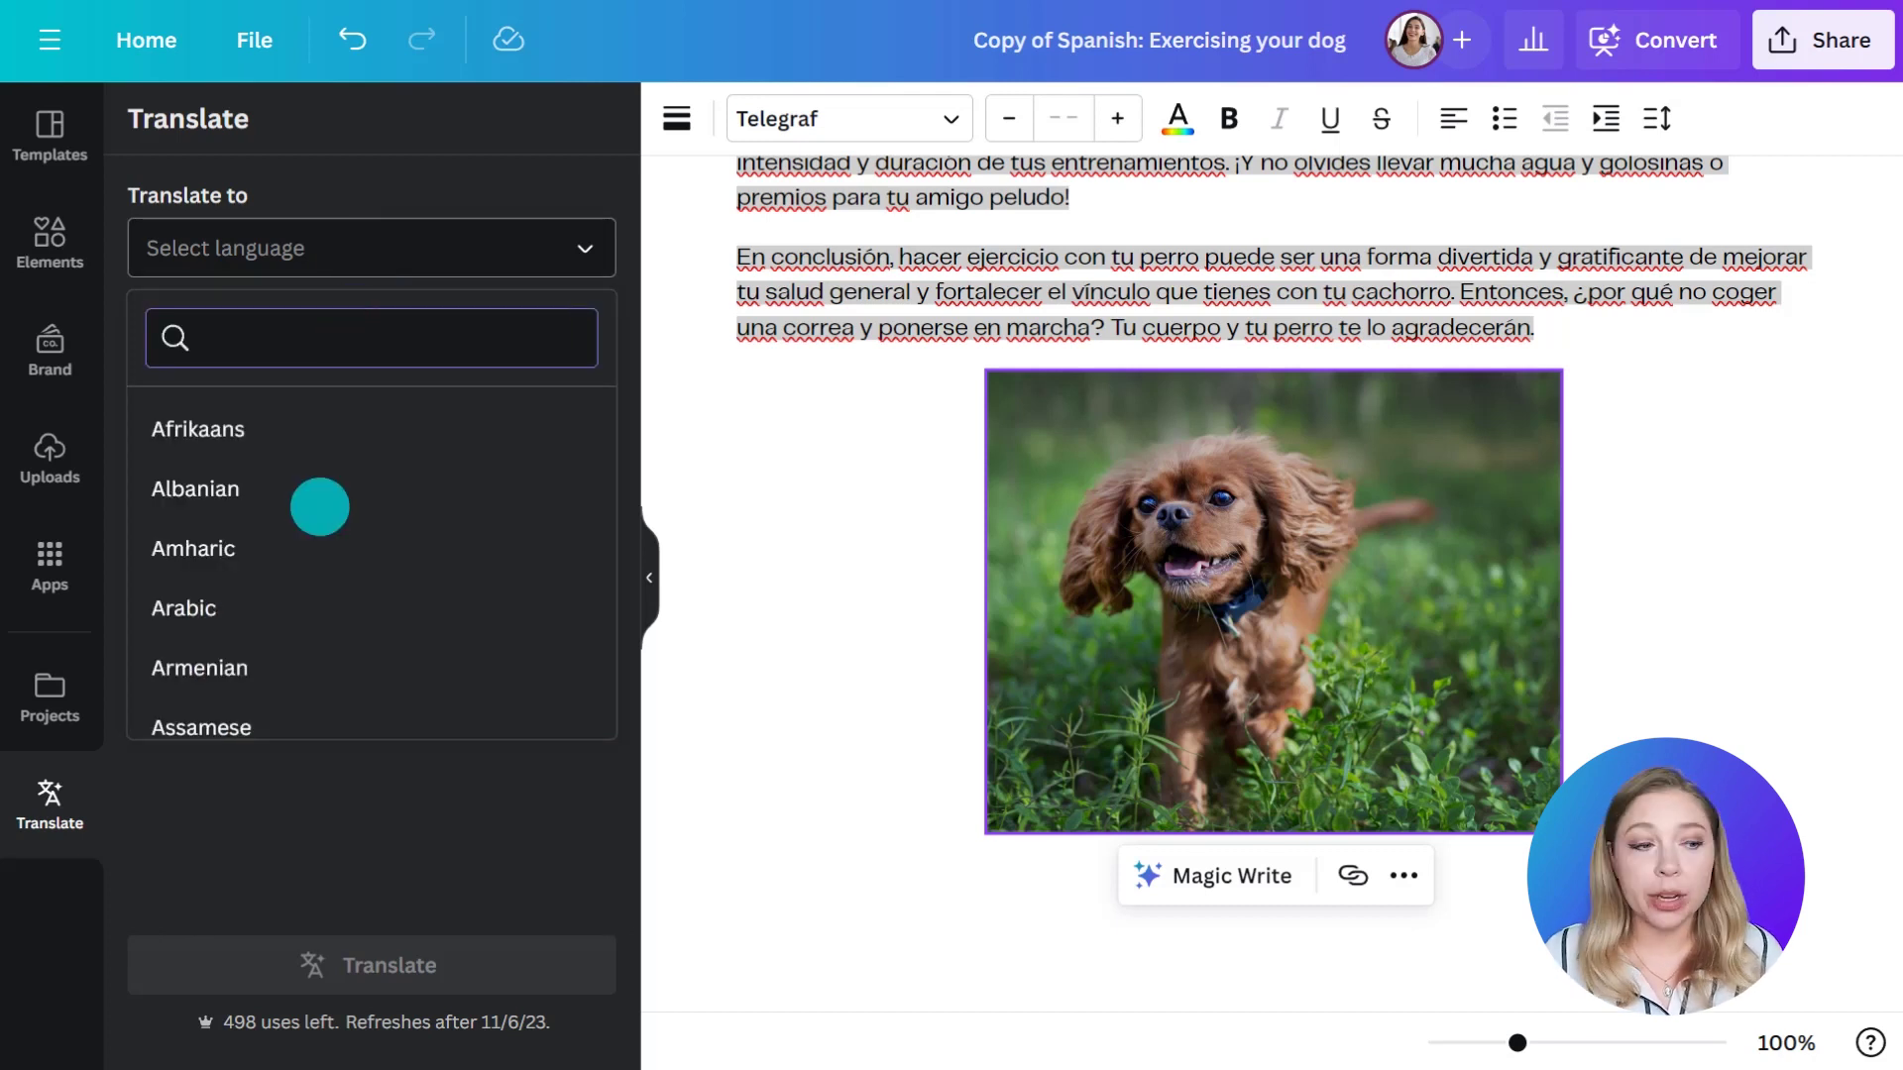
pyautogui.scroll(-4, 316, 525)
pyautogui.scroll(-5, 311, 532)
pyautogui.click(369, 335)
pyautogui.write('e')
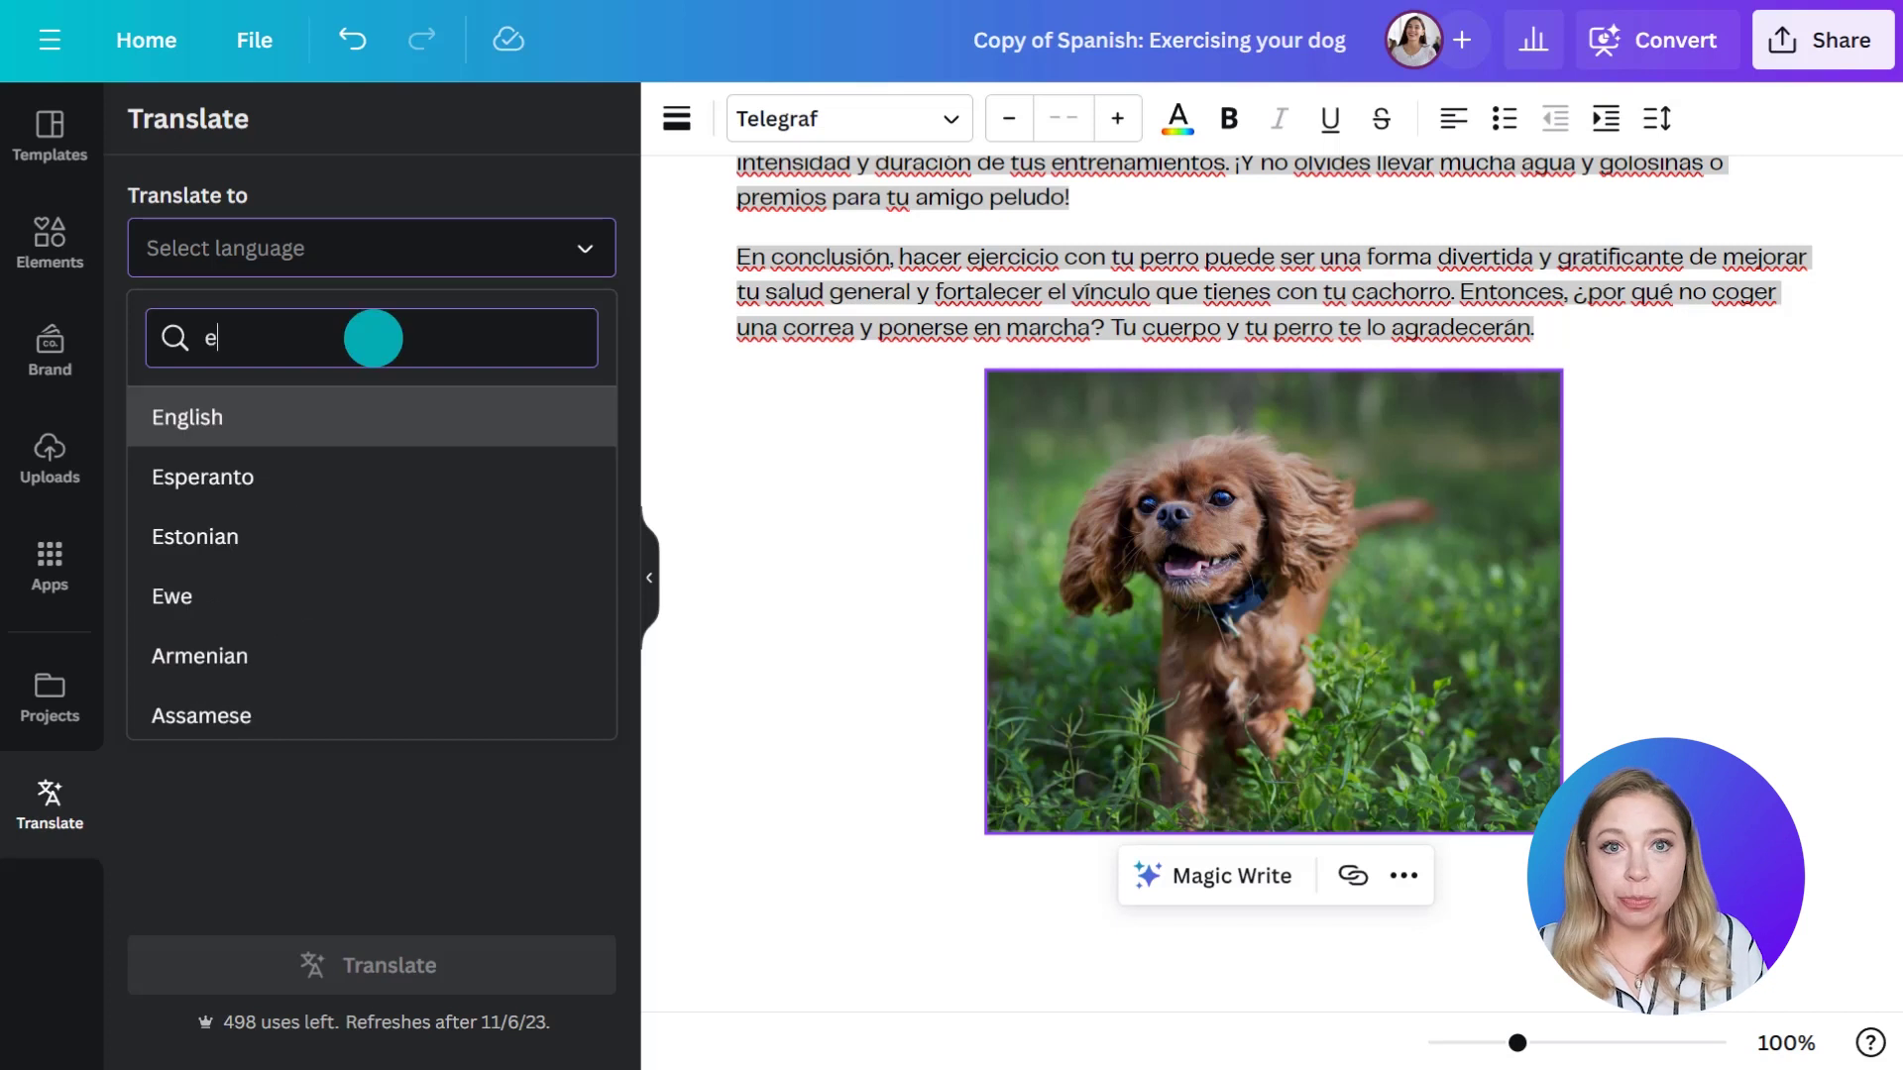
pyautogui.write('nglish')
pyautogui.click(241, 427)
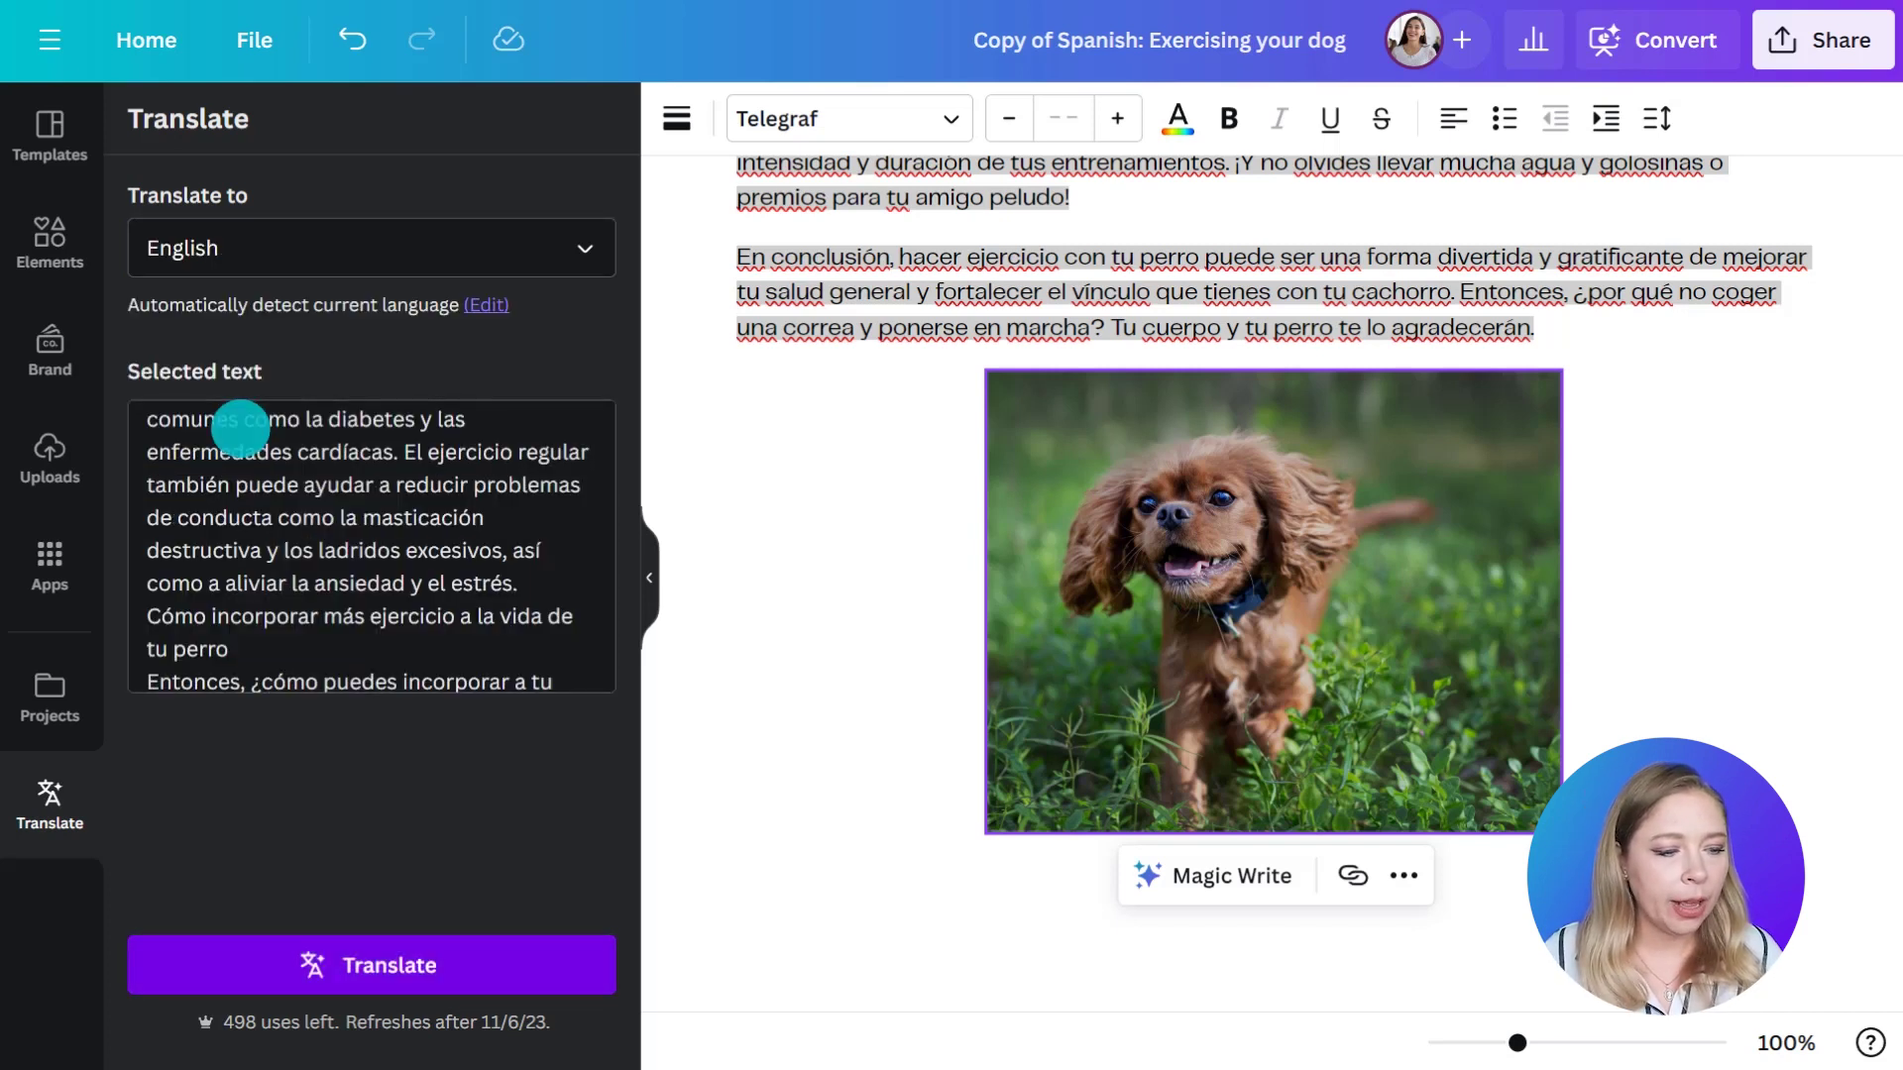
pyautogui.click(377, 964)
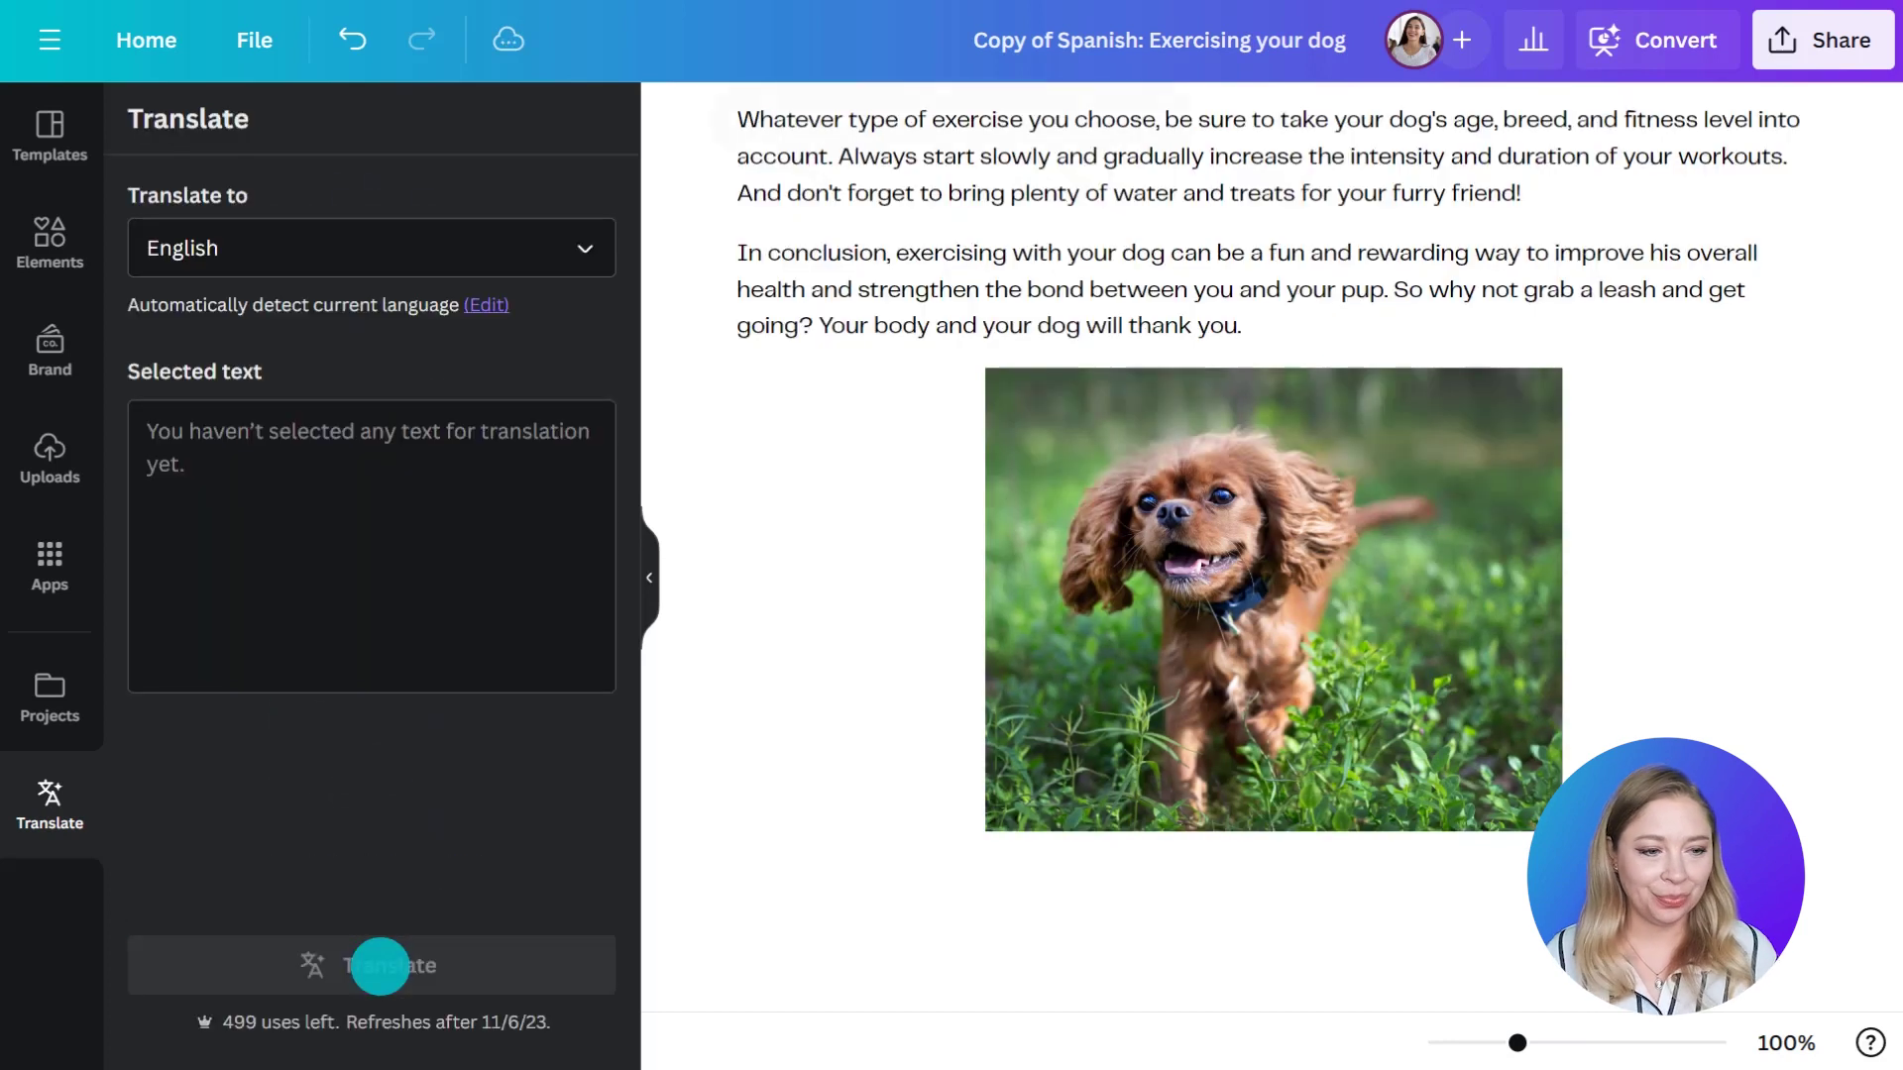
pyautogui.click(649, 565)
pyautogui.scroll(10, 390, 400)
pyautogui.scroll(10, 393, 401)
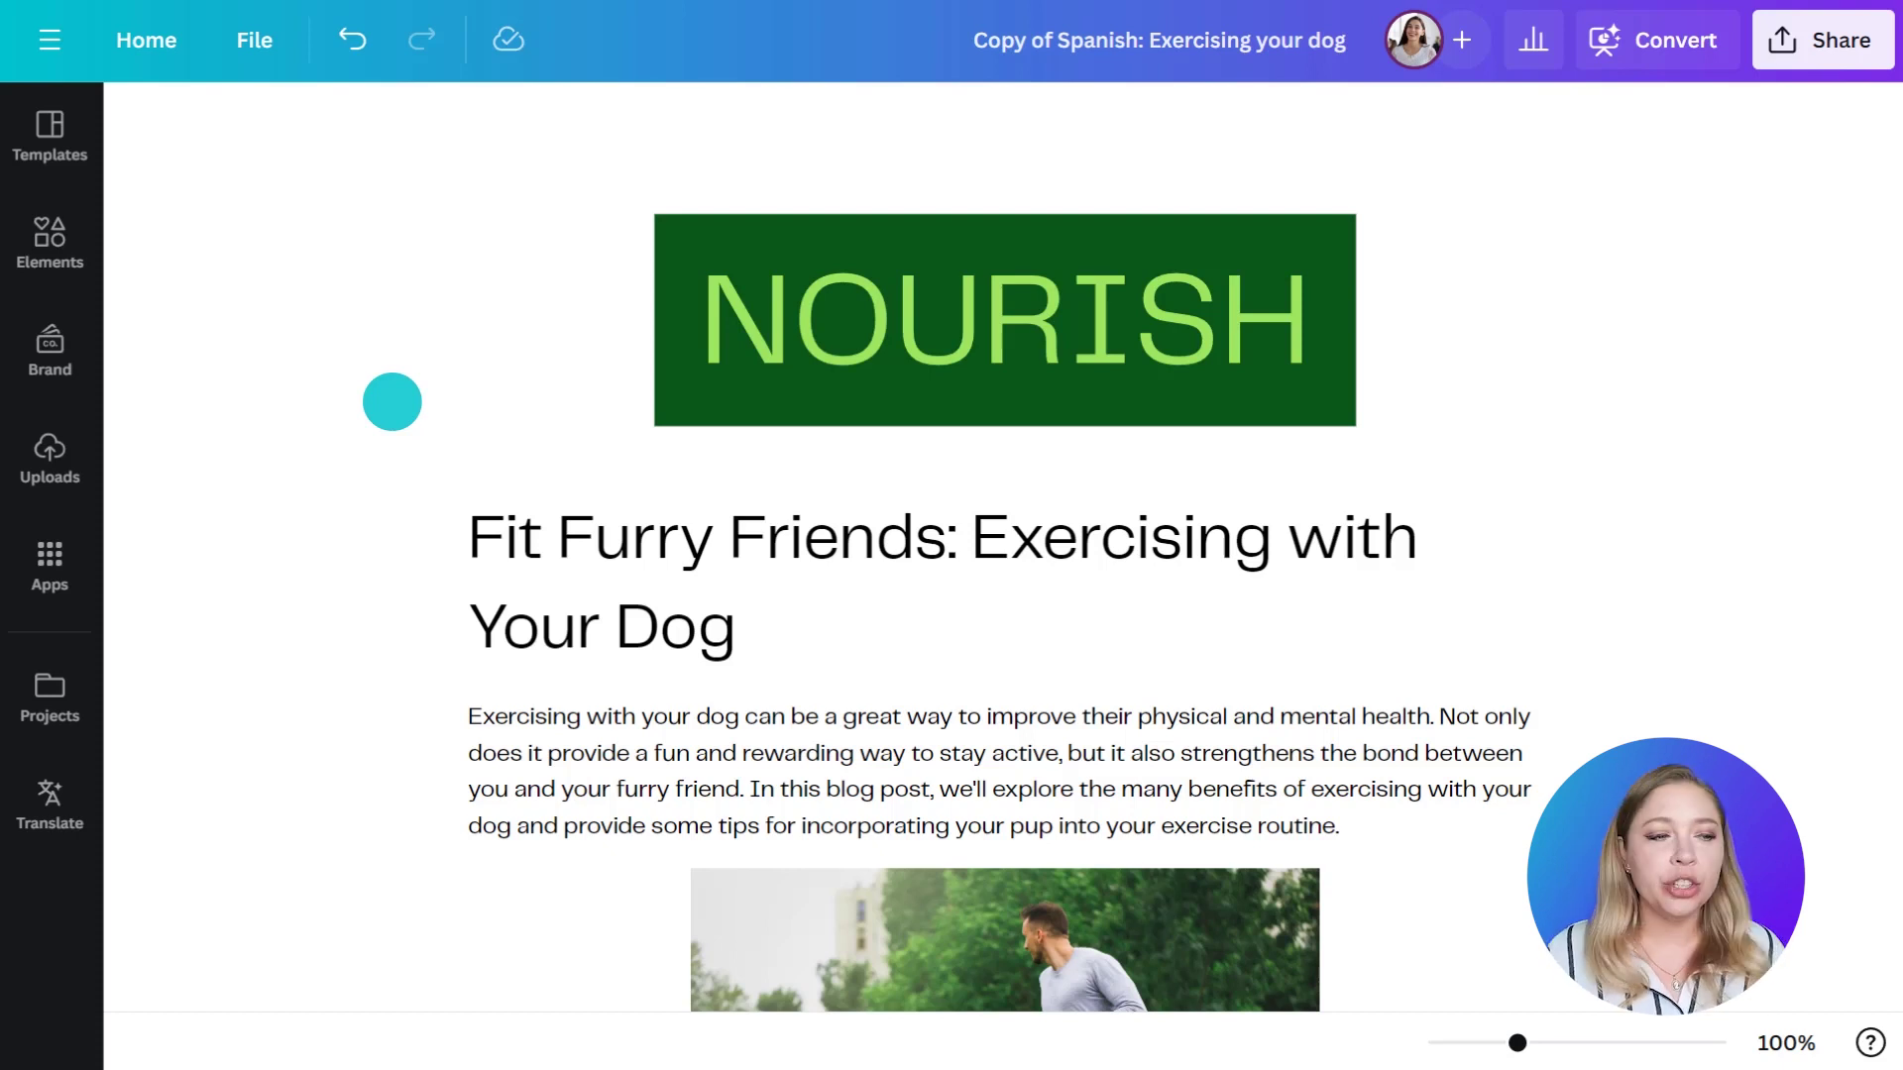
pyautogui.click(255, 40)
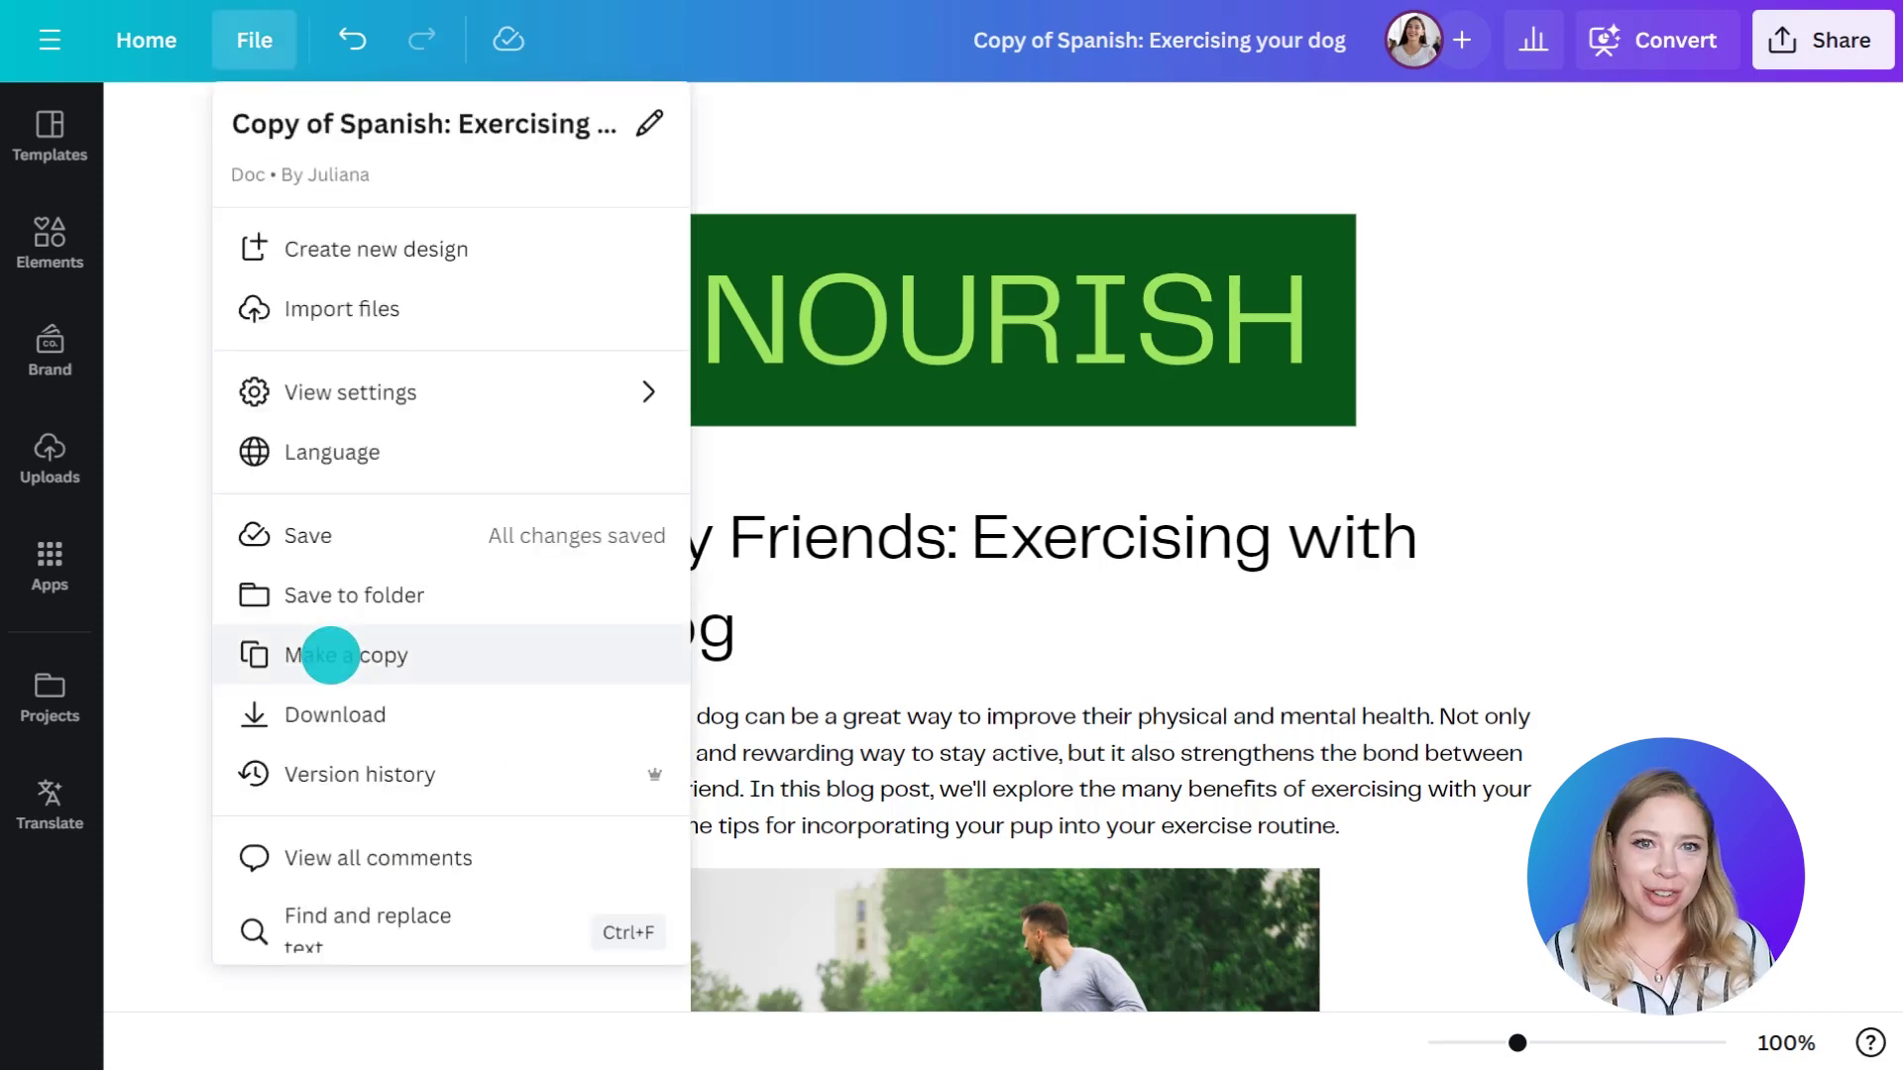
pyautogui.click(161, 635)
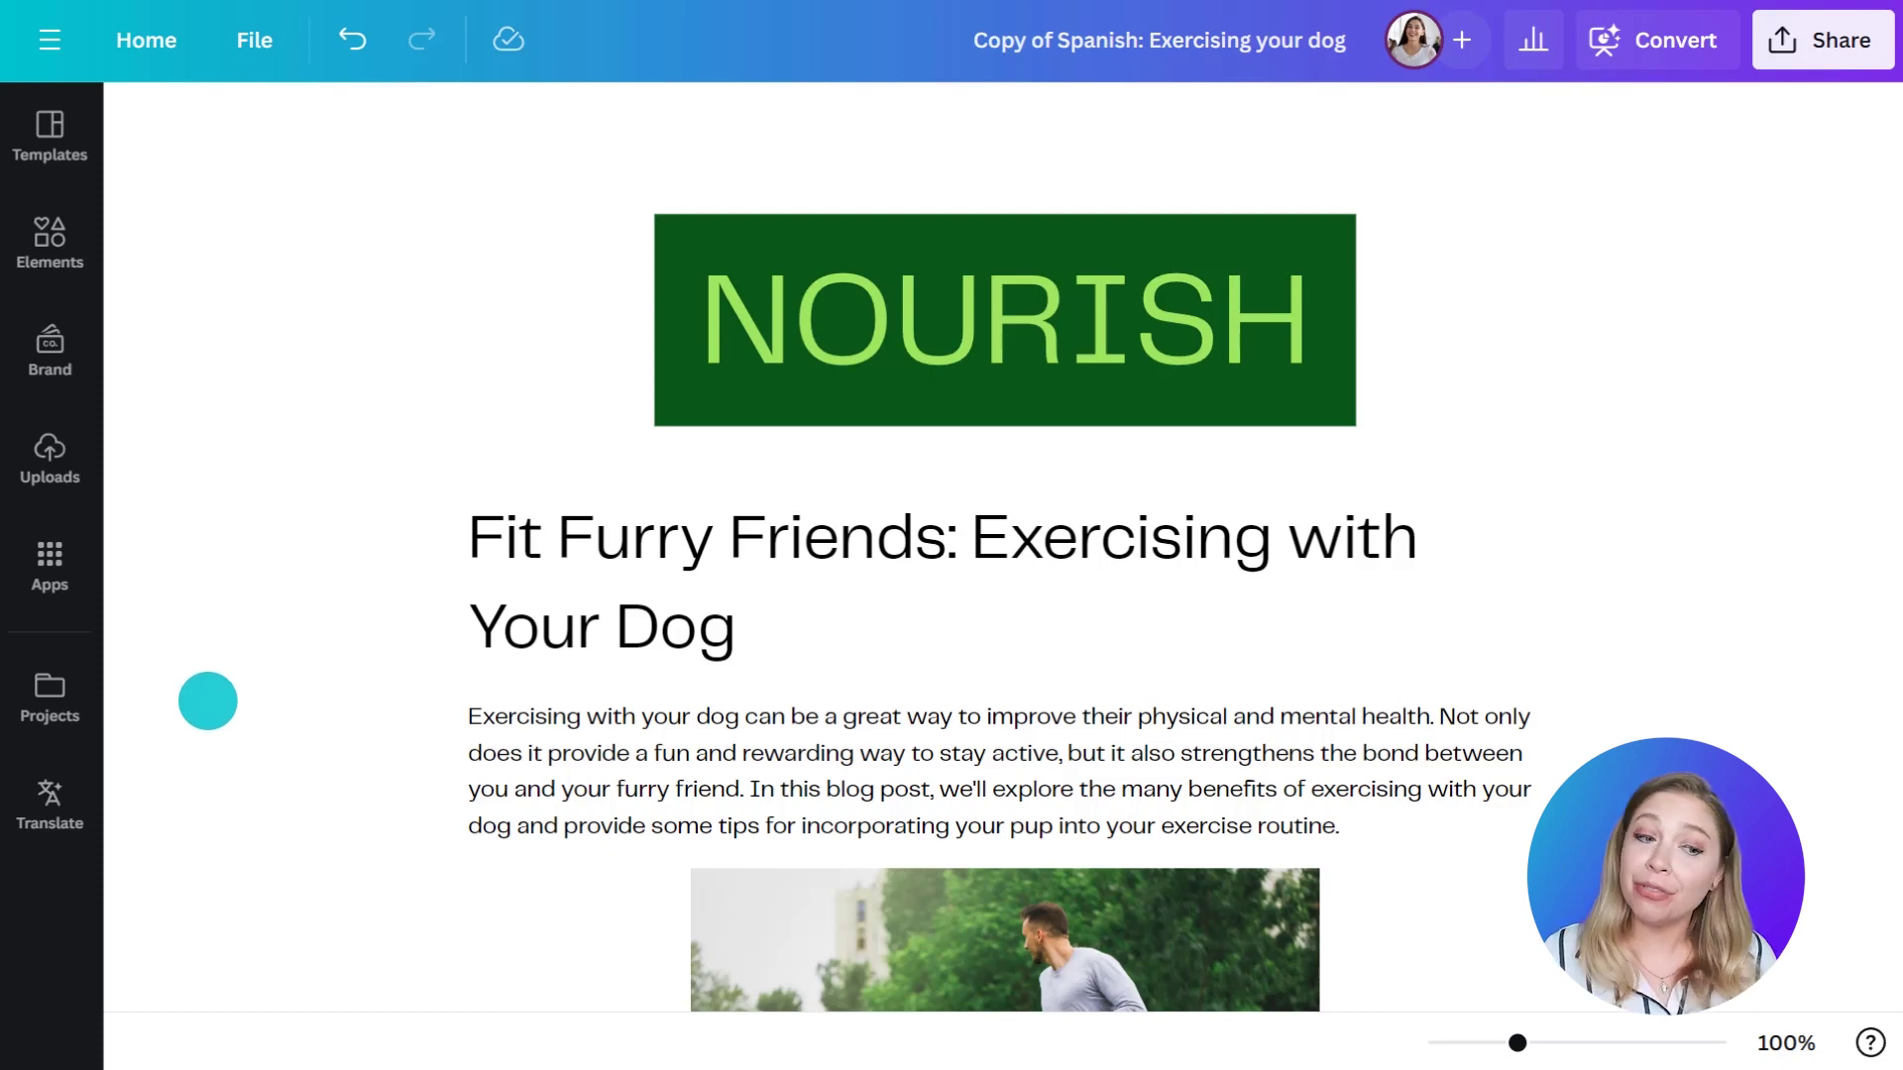
# View the effects and adjustment settings of the photo of the man running with his dog.
pyautogui.scroll(-6, 370, 929)
pyautogui.click(952, 472)
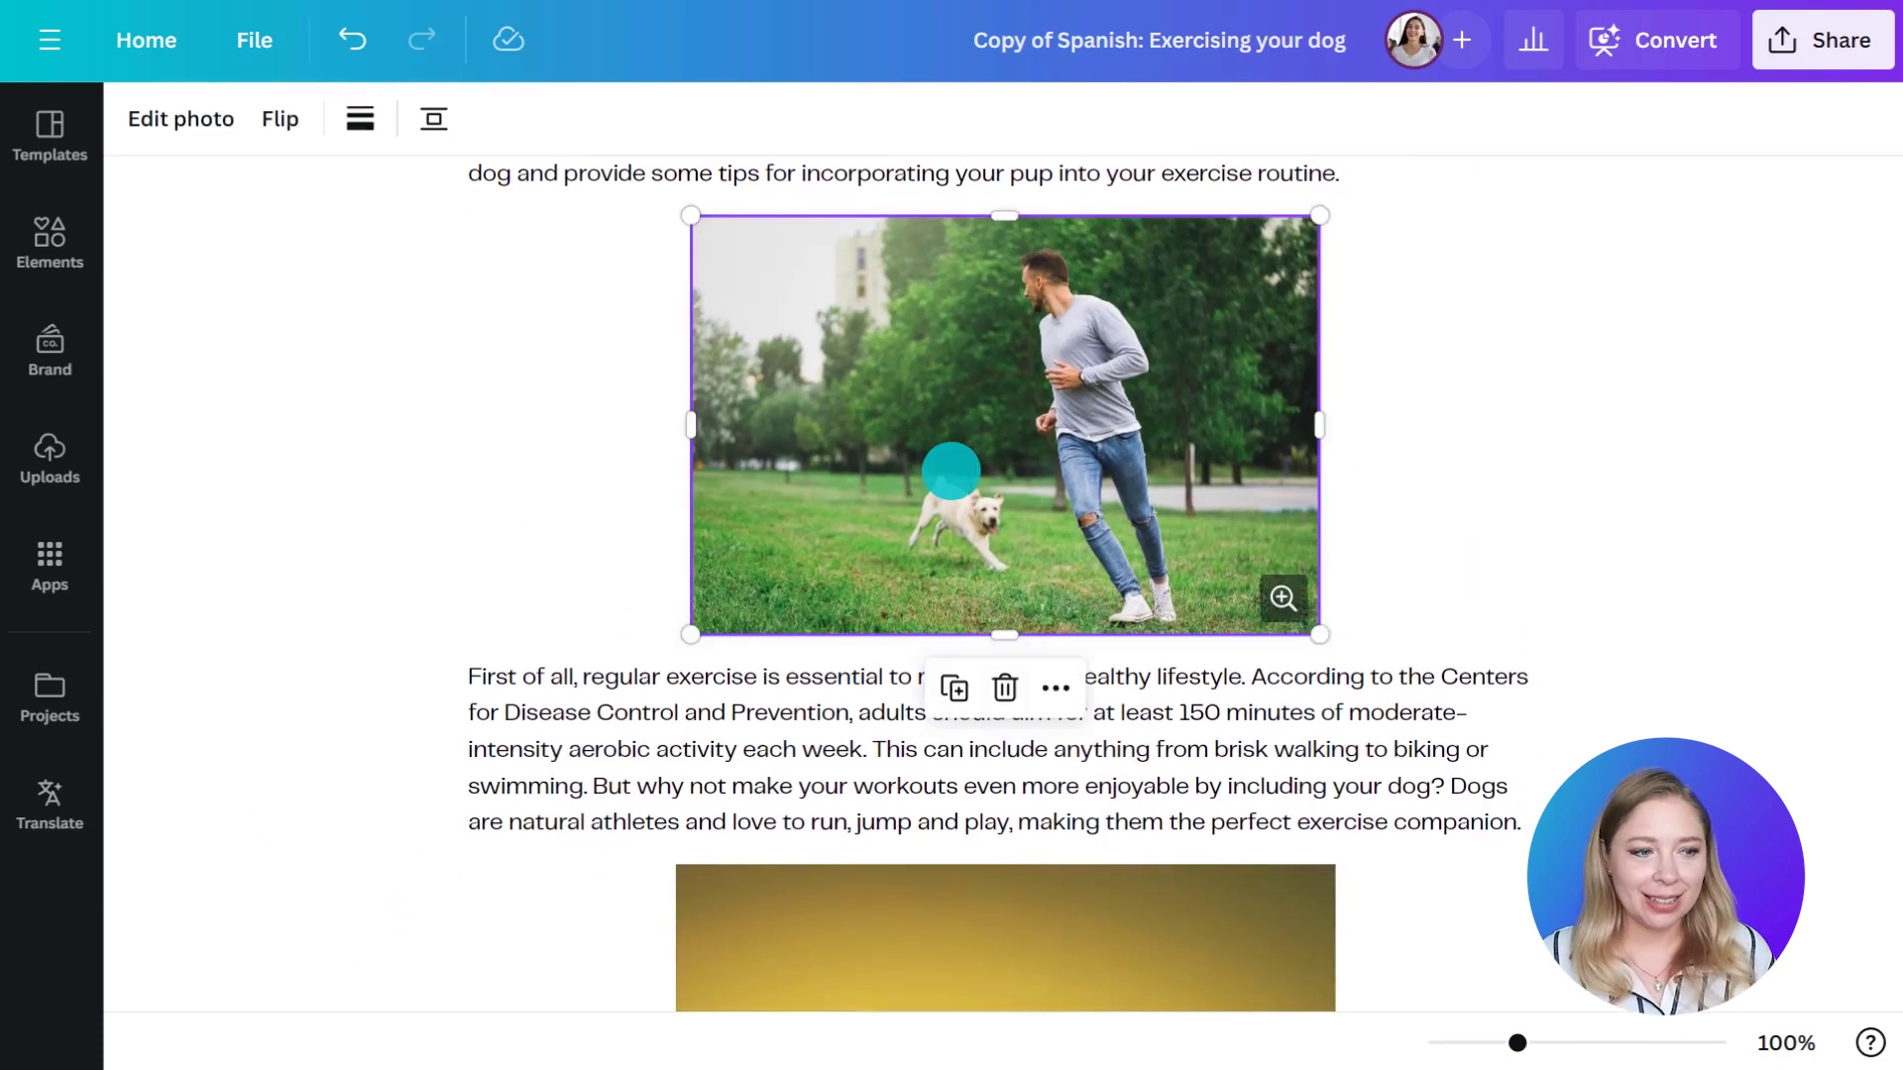
pyautogui.click(181, 119)
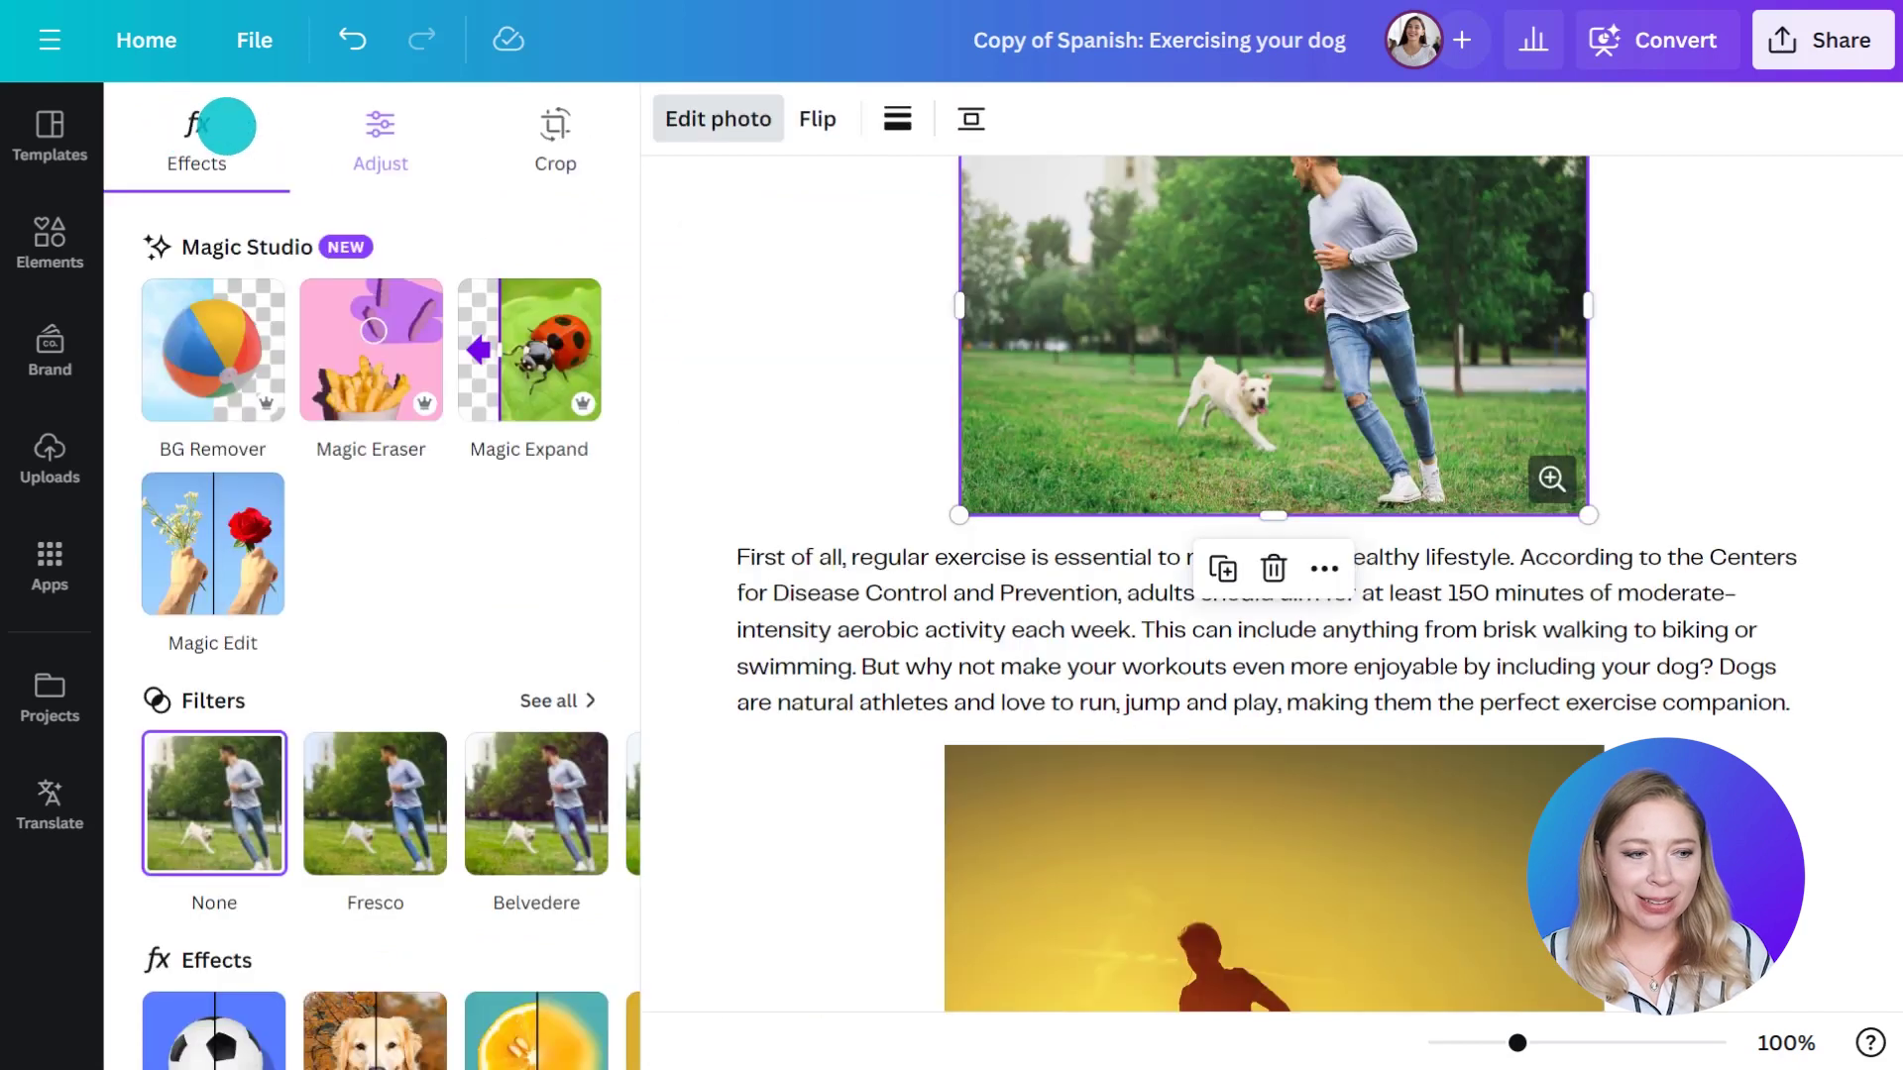
pyautogui.click(382, 136)
pyautogui.moveTo(371, 572)
pyautogui.mouseDown()
pyautogui.moveTo(476, 572)
pyautogui.moveTo(372, 572)
pyautogui.mouseUp()
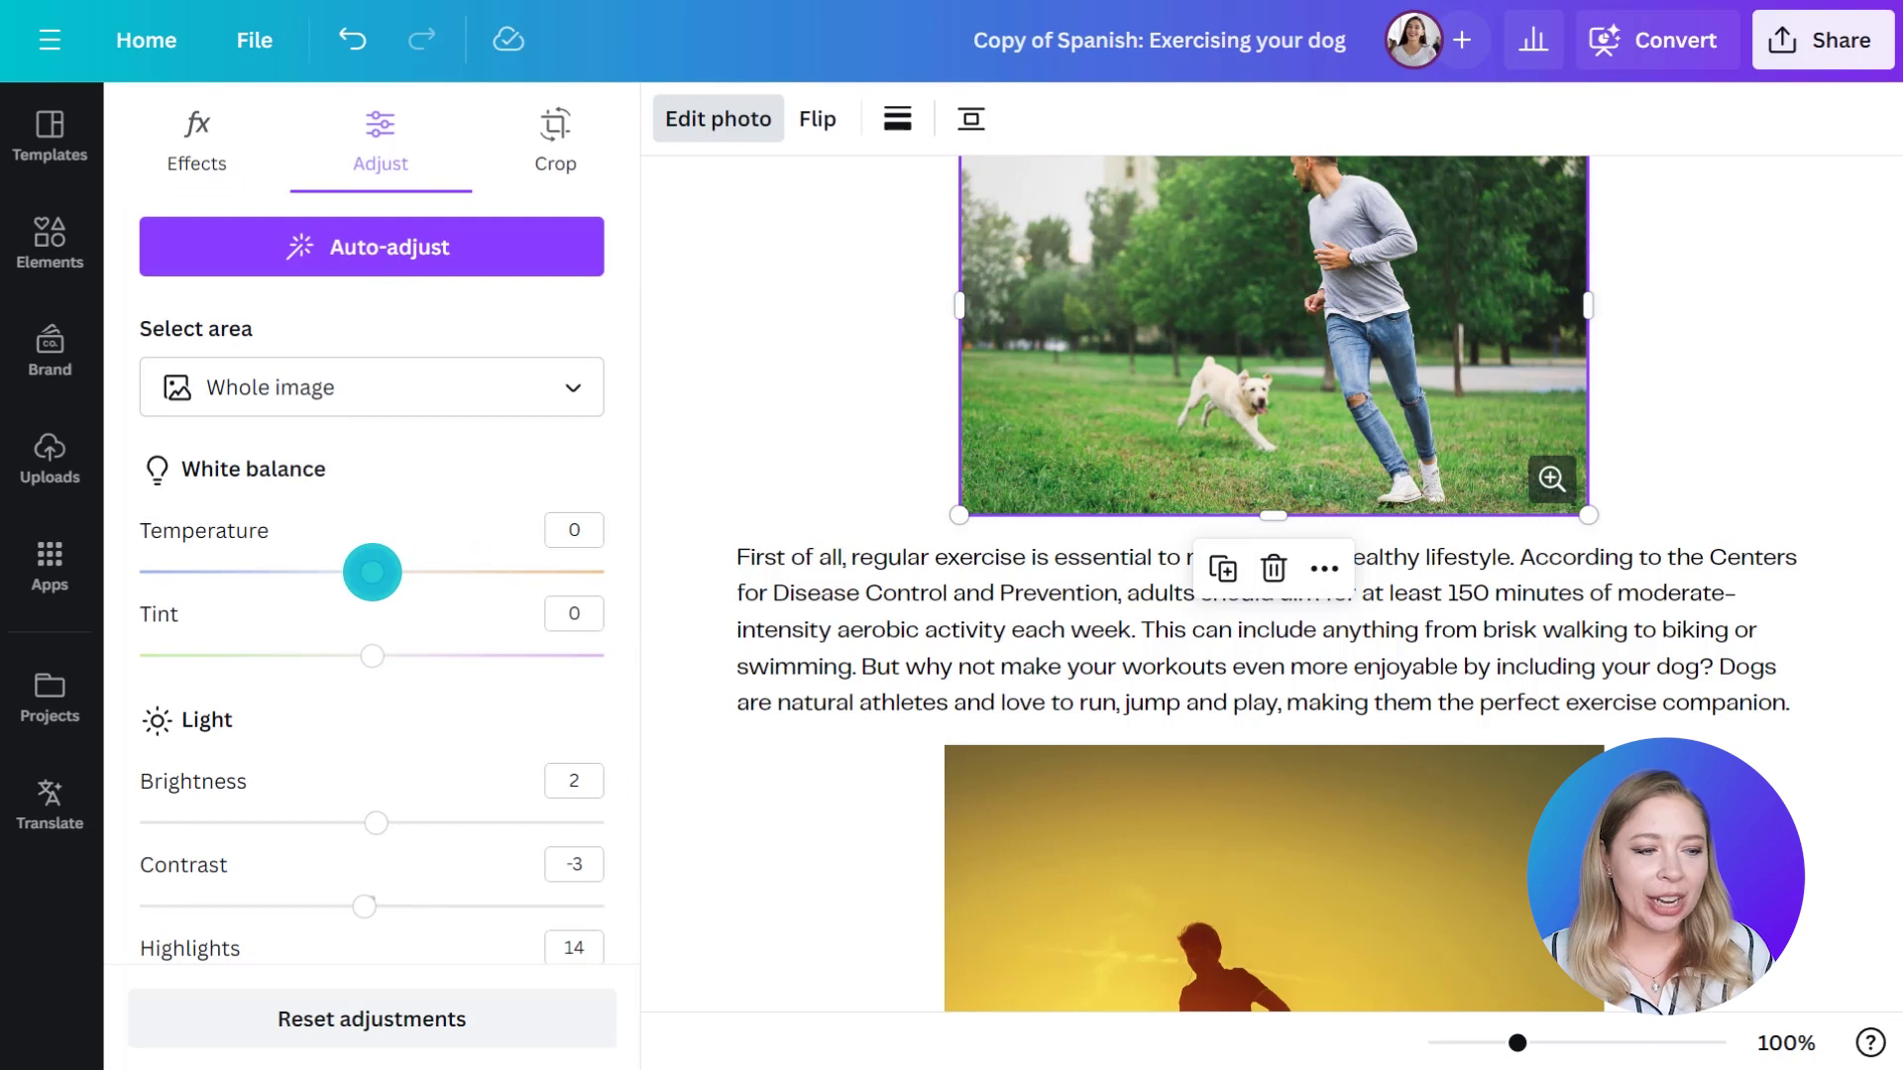
pyautogui.click(197, 150)
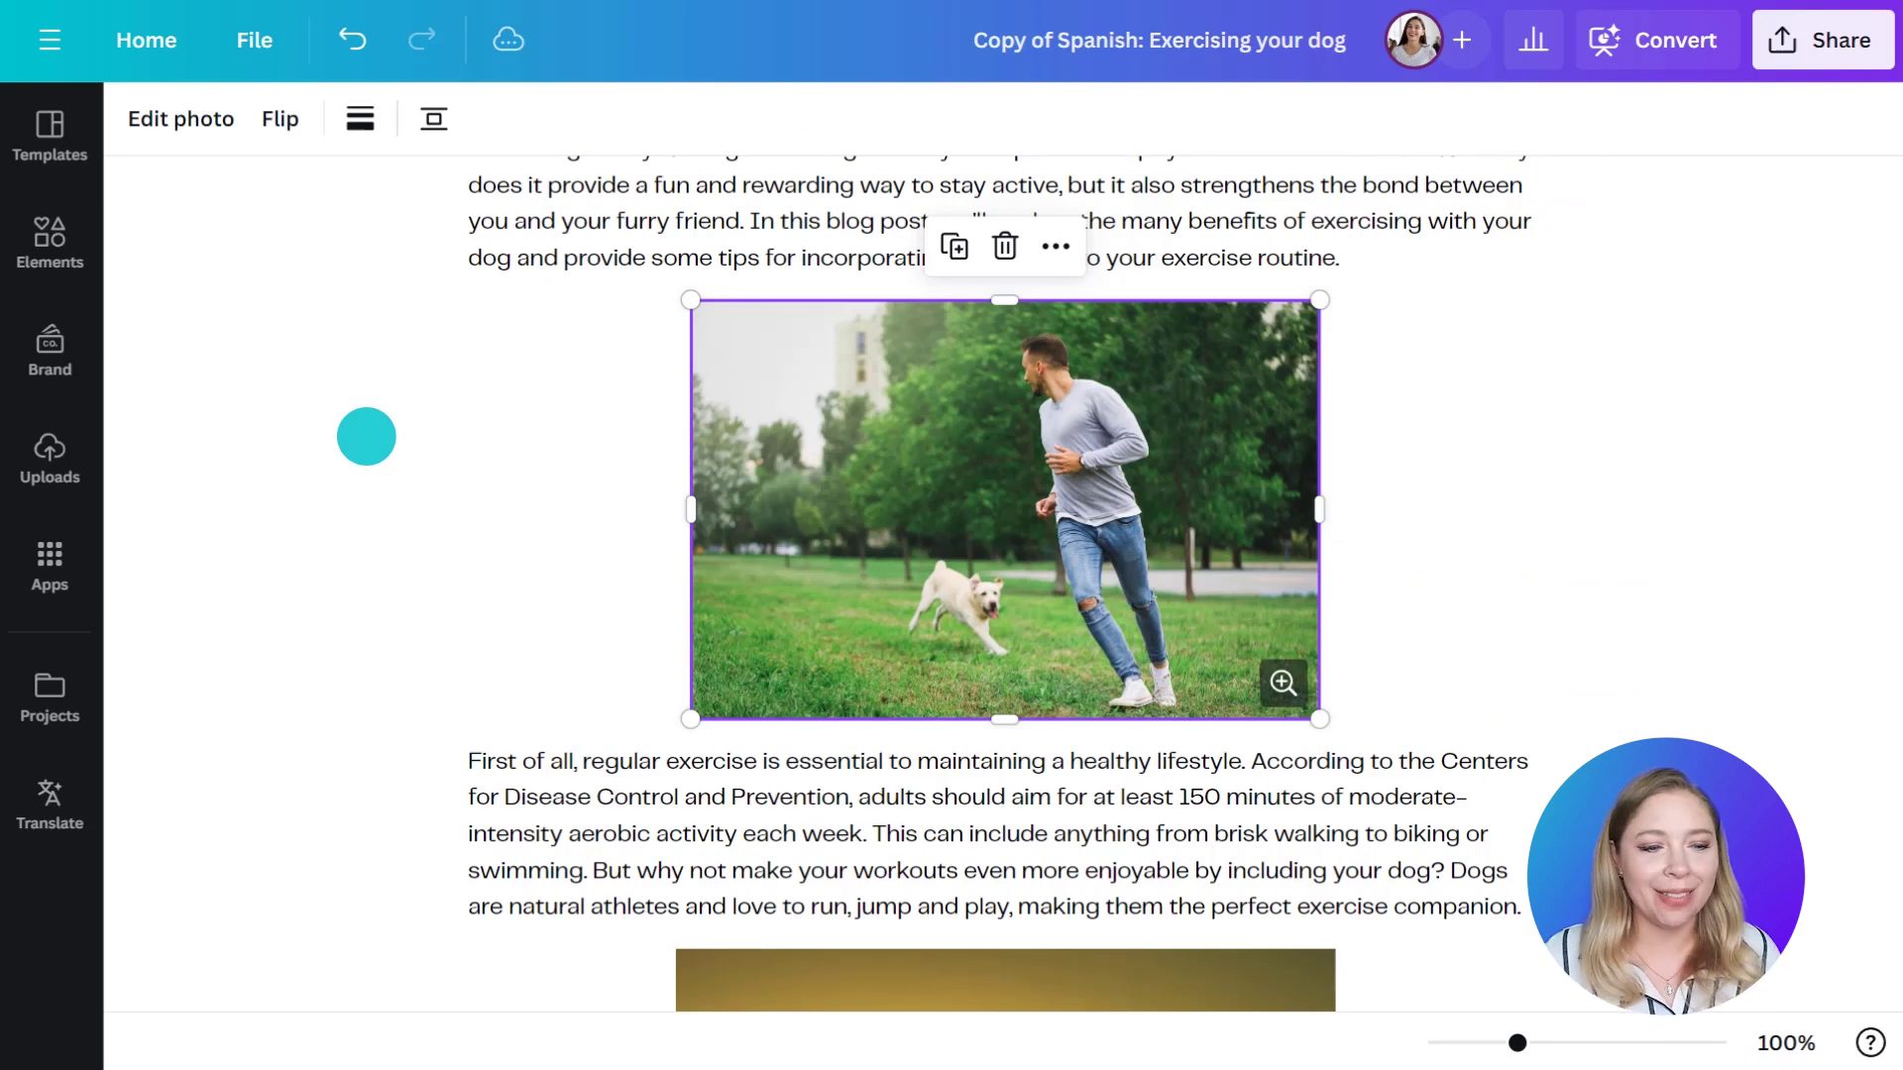
# Generate suggested alternative text for the running man photo, "a person running with their dog in a park", and save it.
pyautogui.click(1057, 246)
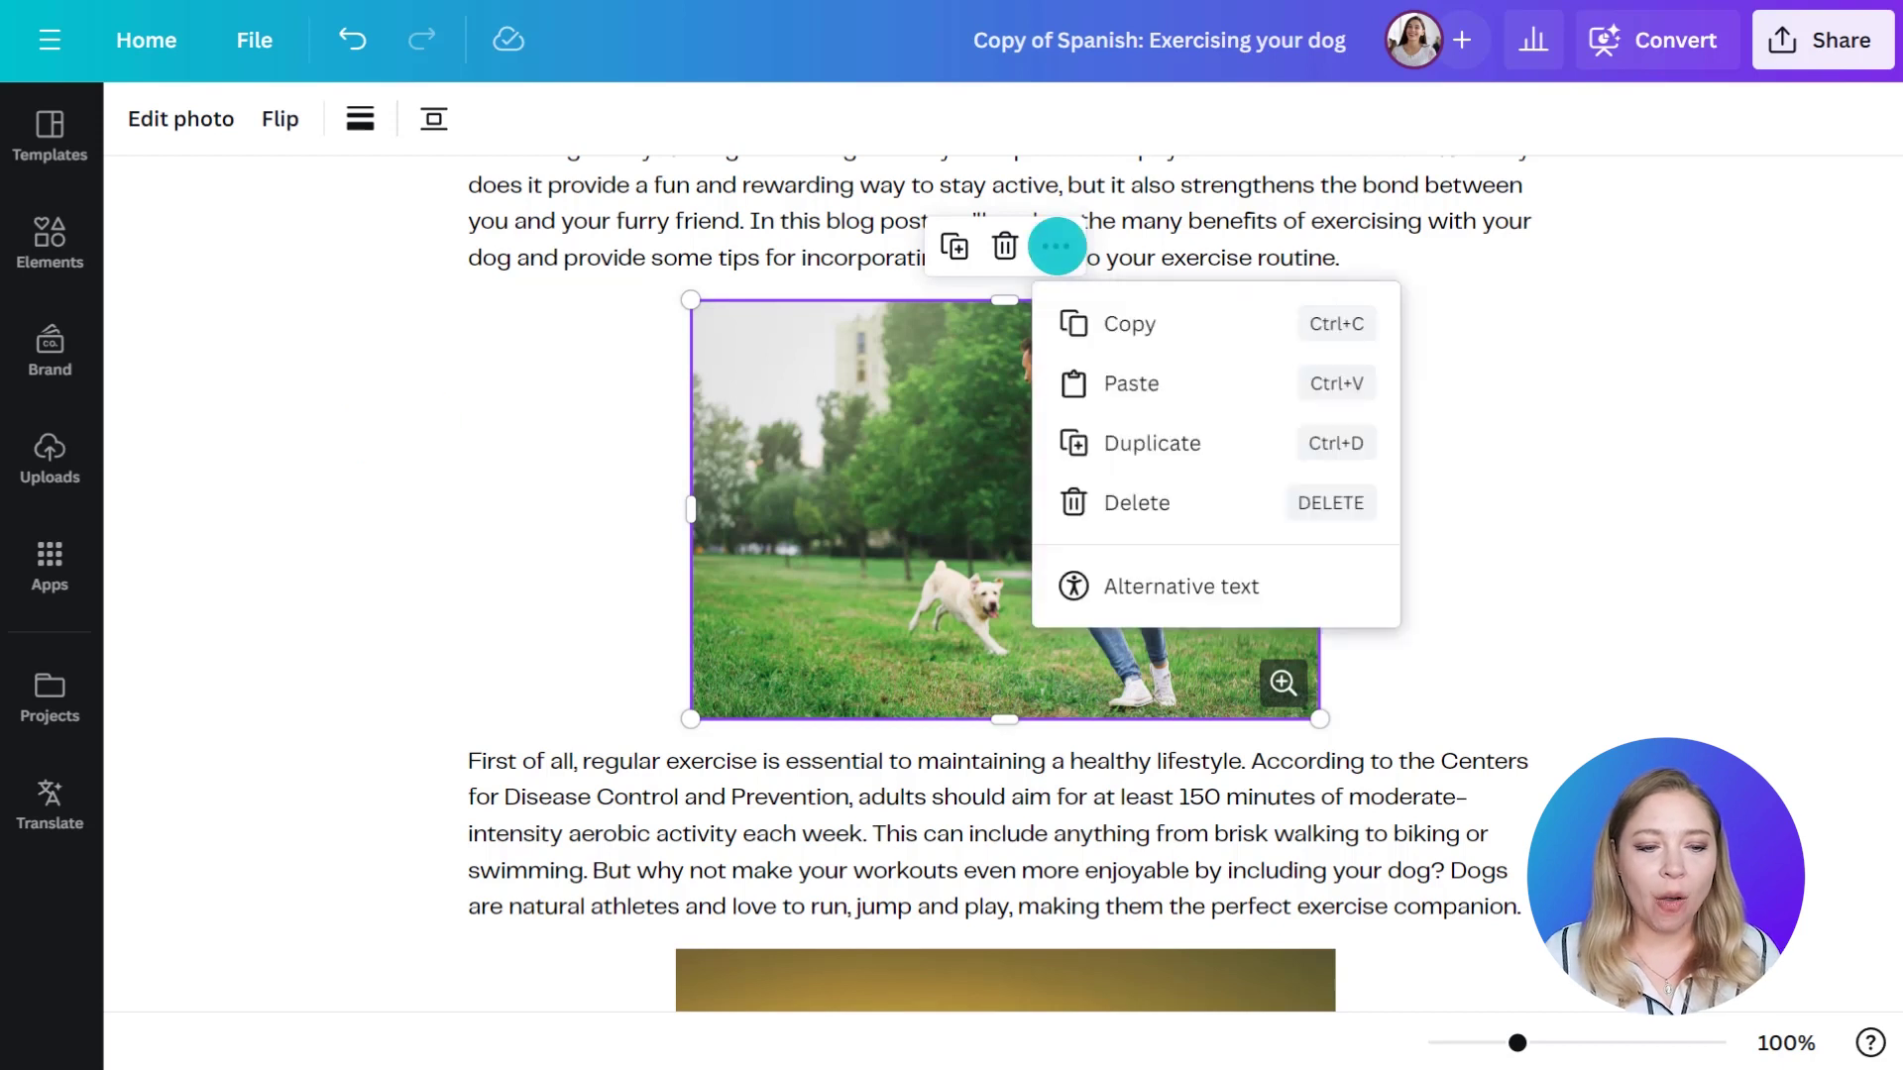
pyautogui.click(1150, 587)
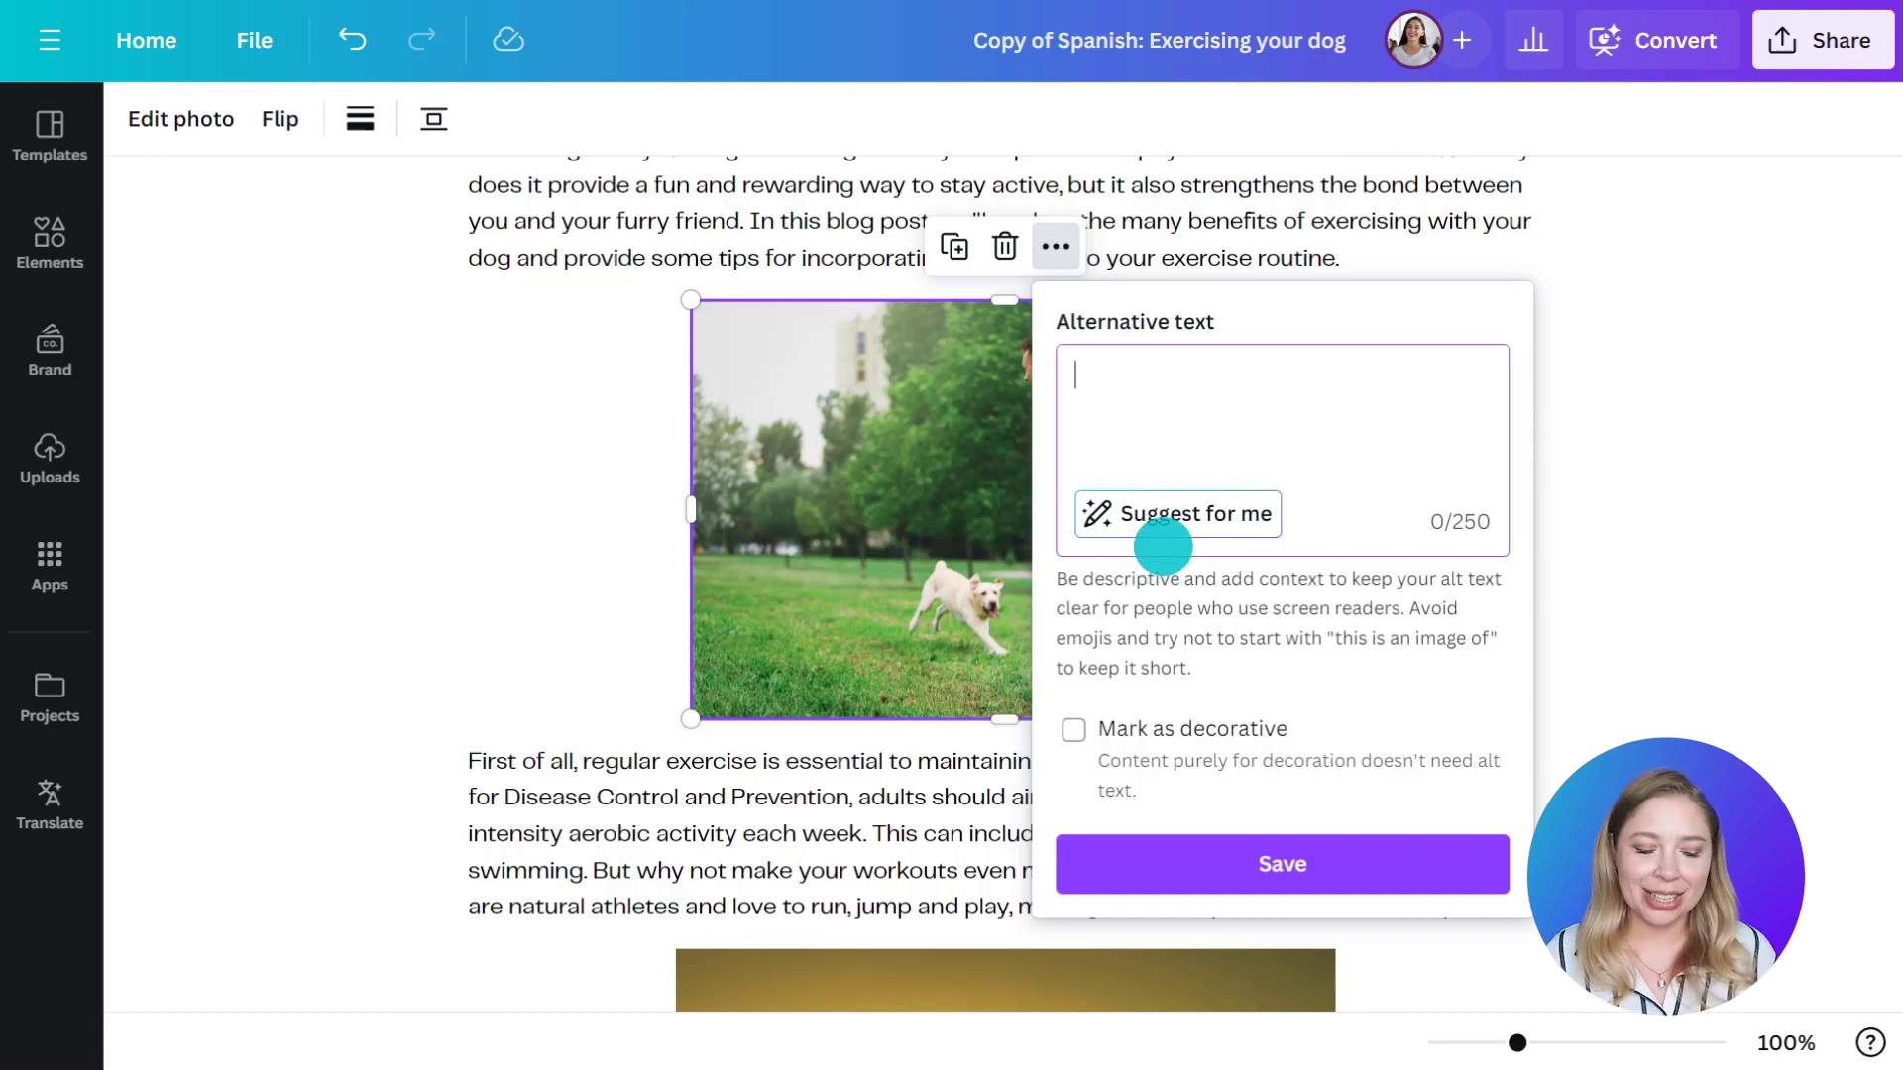
pyautogui.click(1170, 515)
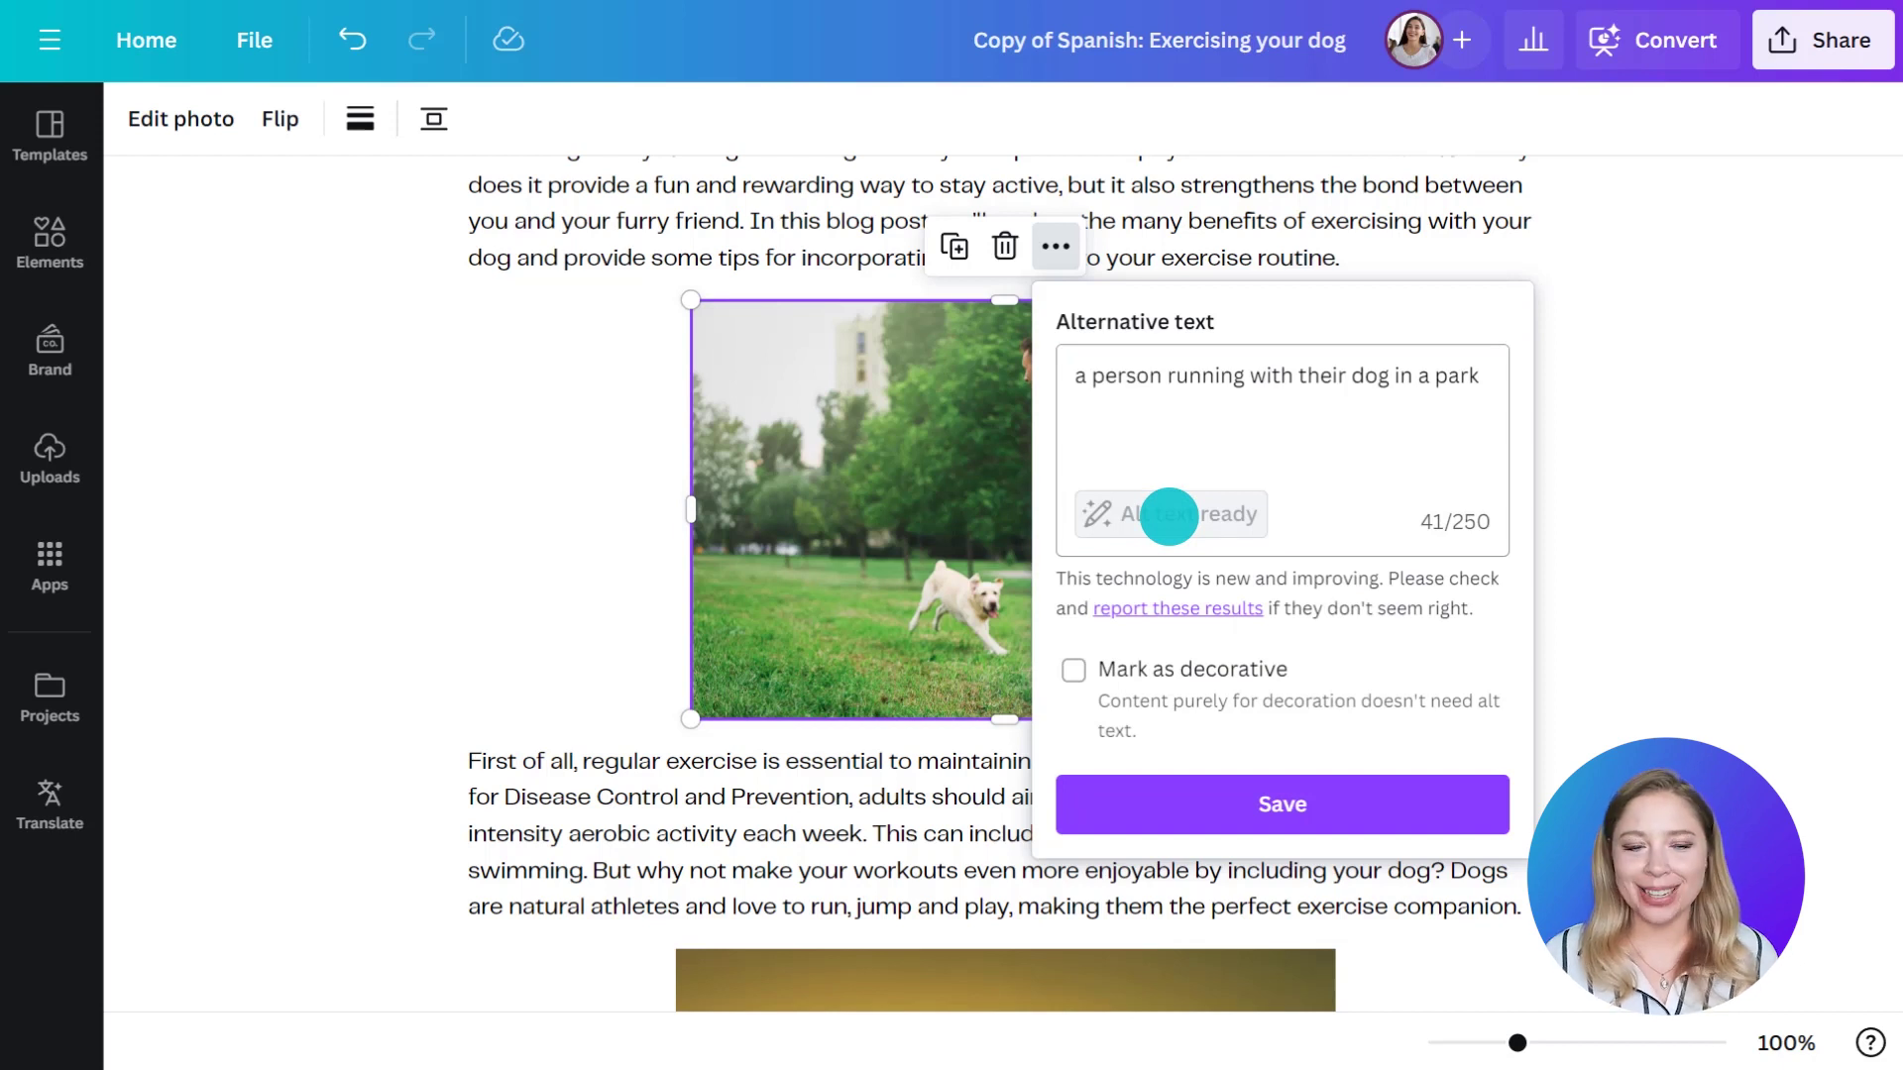
pyautogui.click(1277, 801)
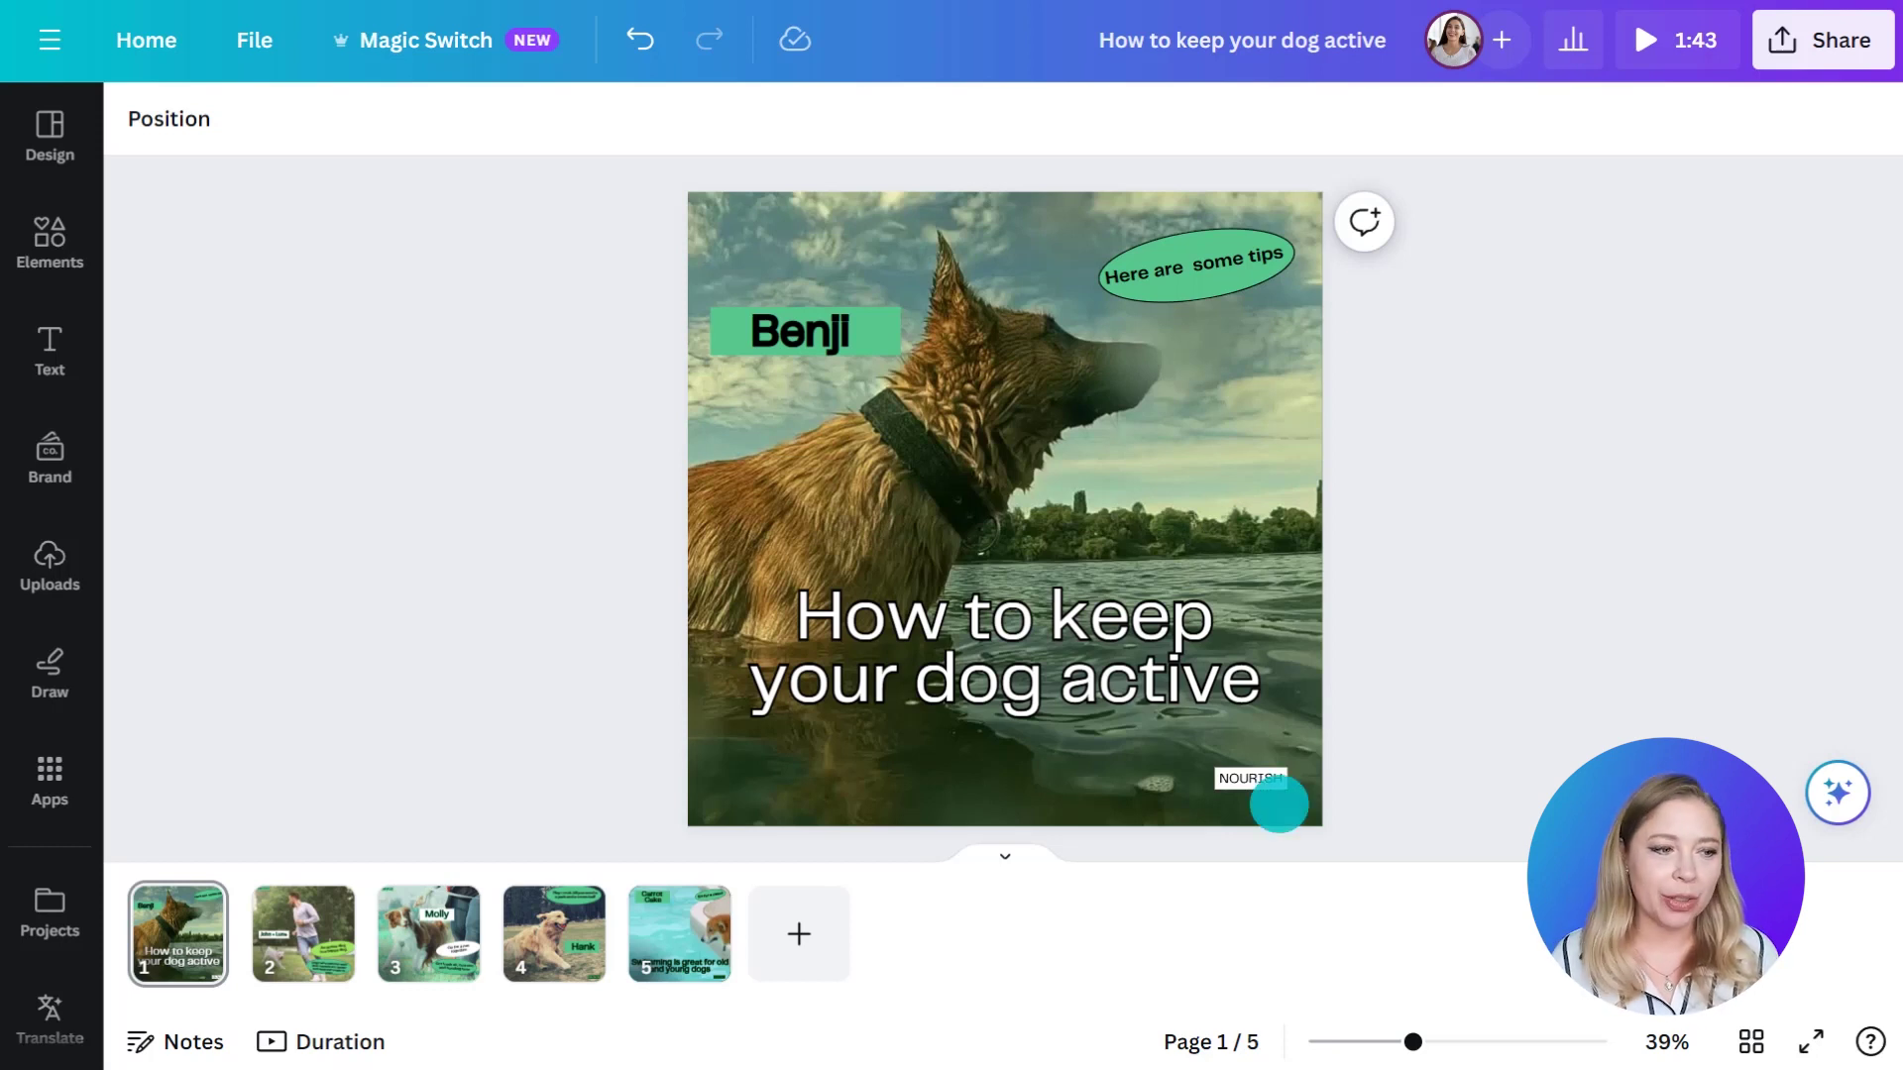
# Look through pages 2, 5 and 4 of the dog activity design, then return to its first page.
pyautogui.click(303, 931)
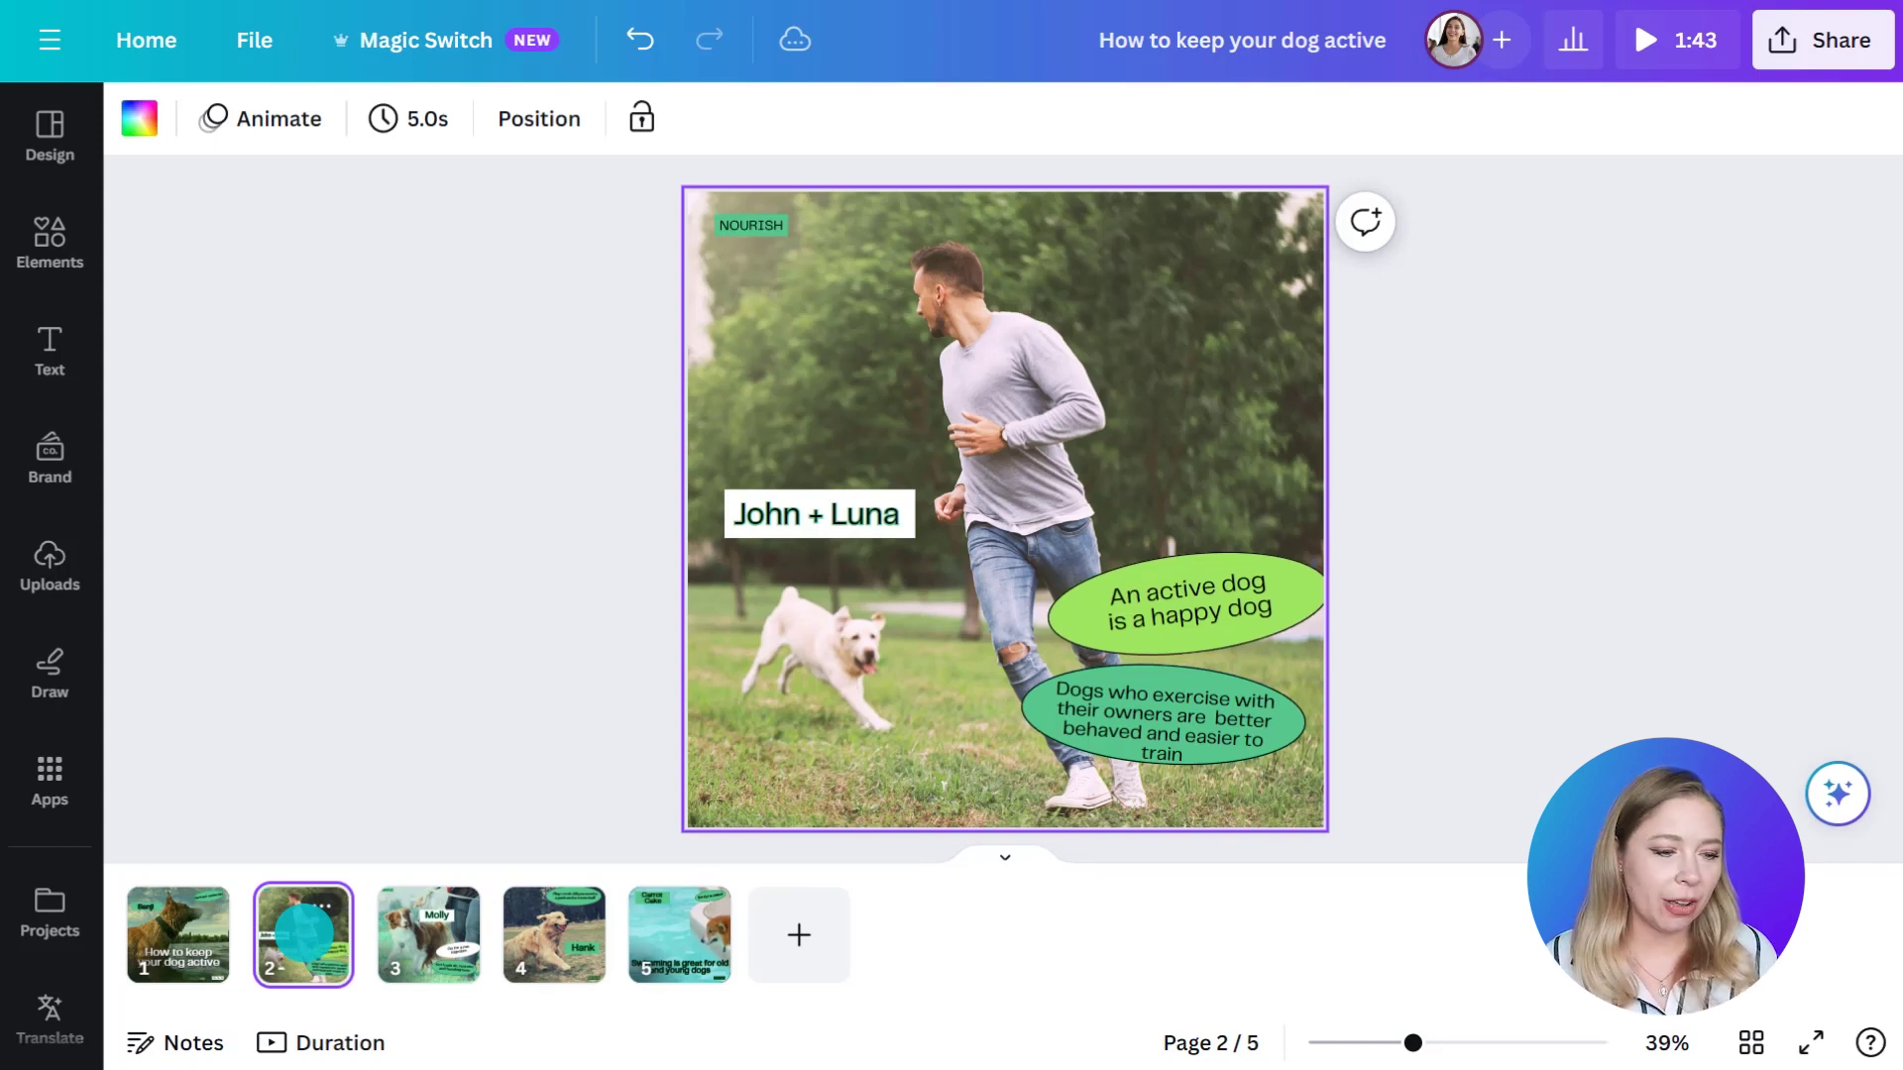
pyautogui.click(676, 935)
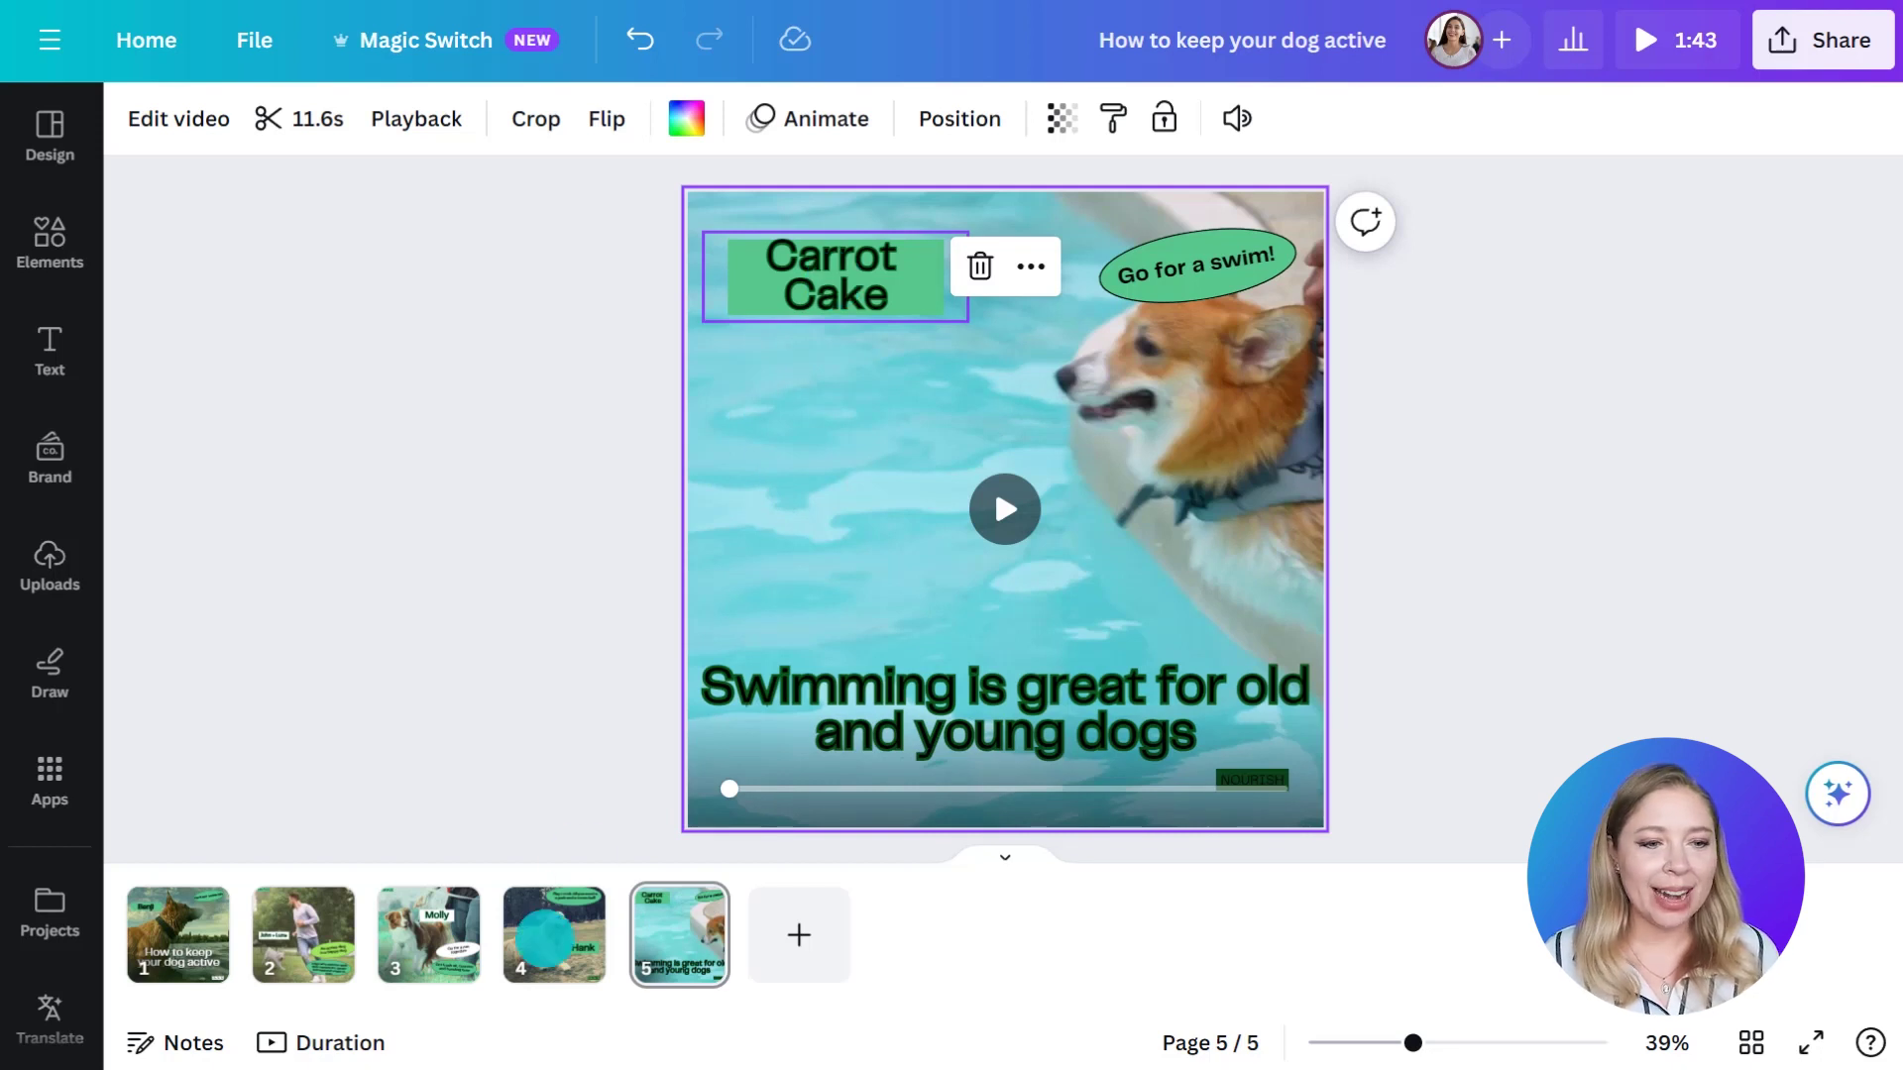
pyautogui.click(544, 940)
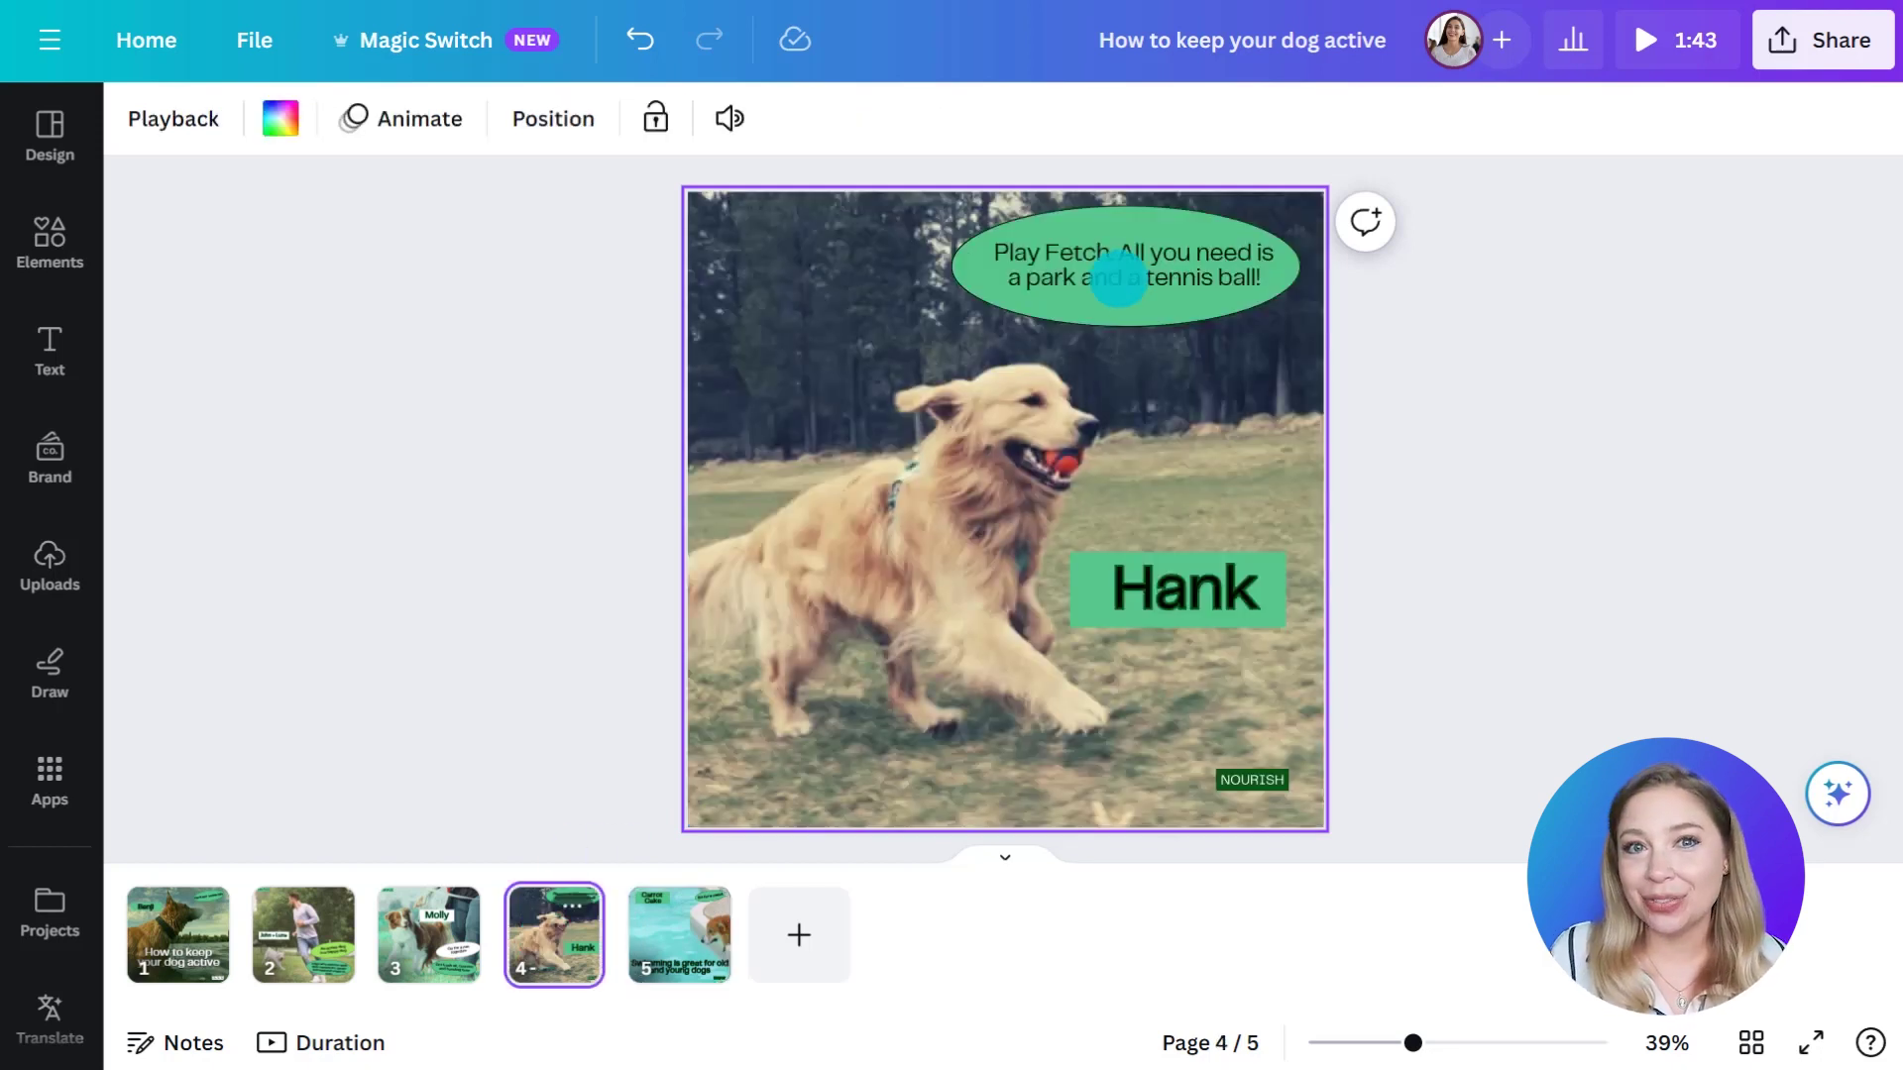
pyautogui.click(1126, 270)
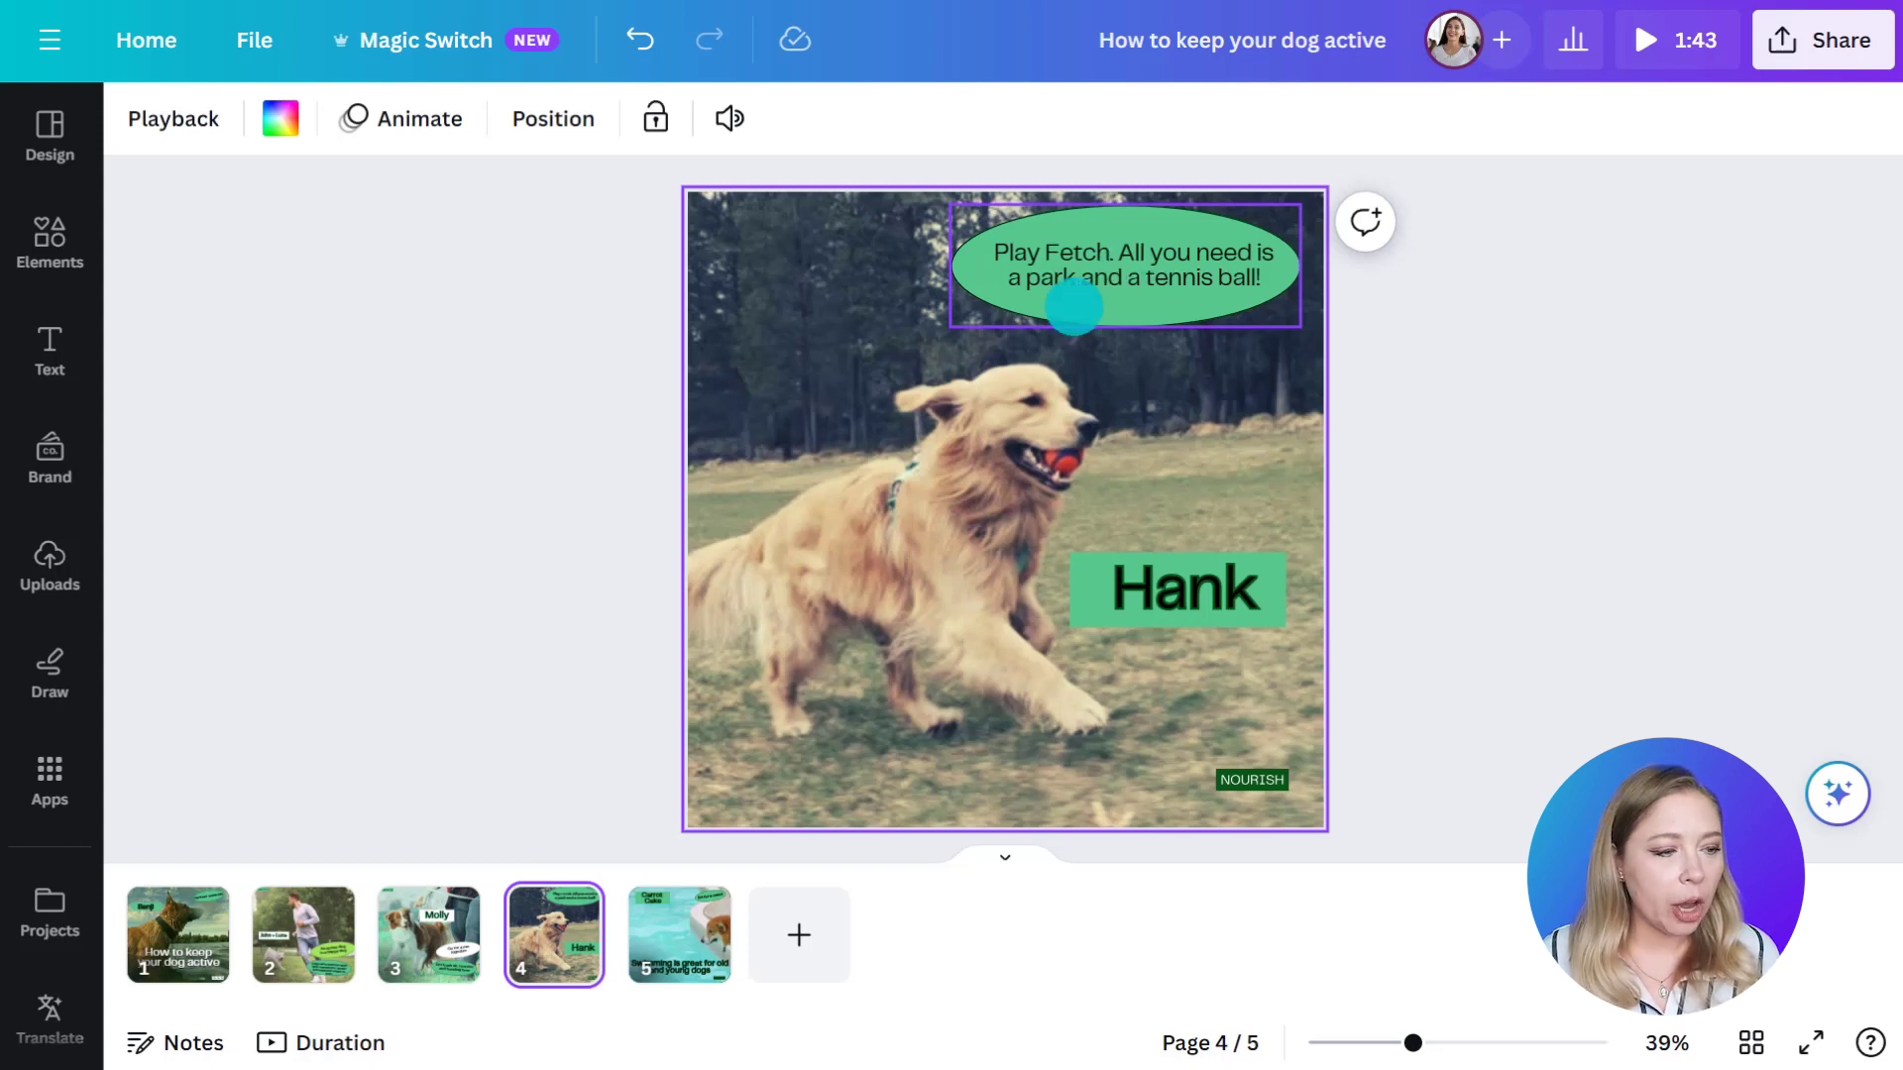
pyautogui.click(178, 931)
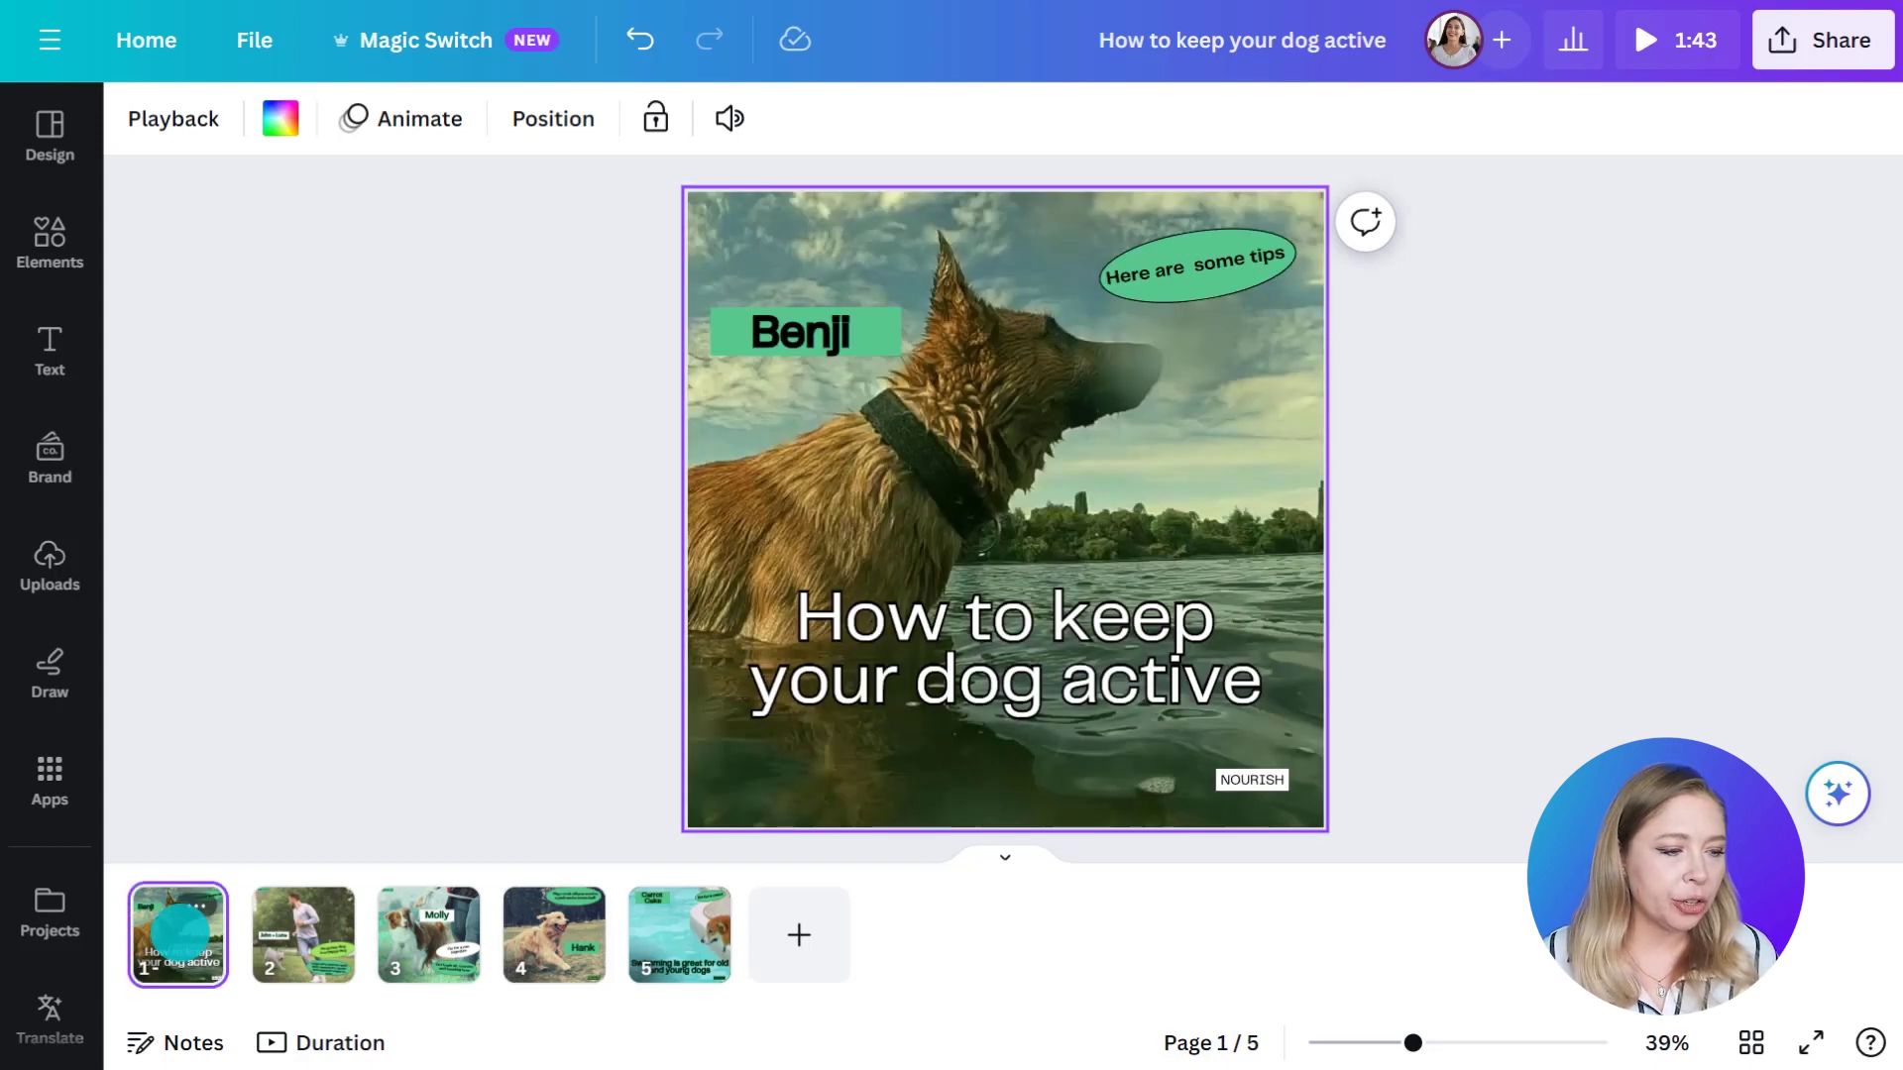
# Start a translation of the first page limited to selected text, choosing "Here are some tips" and "How to keep your dog active".
pyautogui.click(51, 1004)
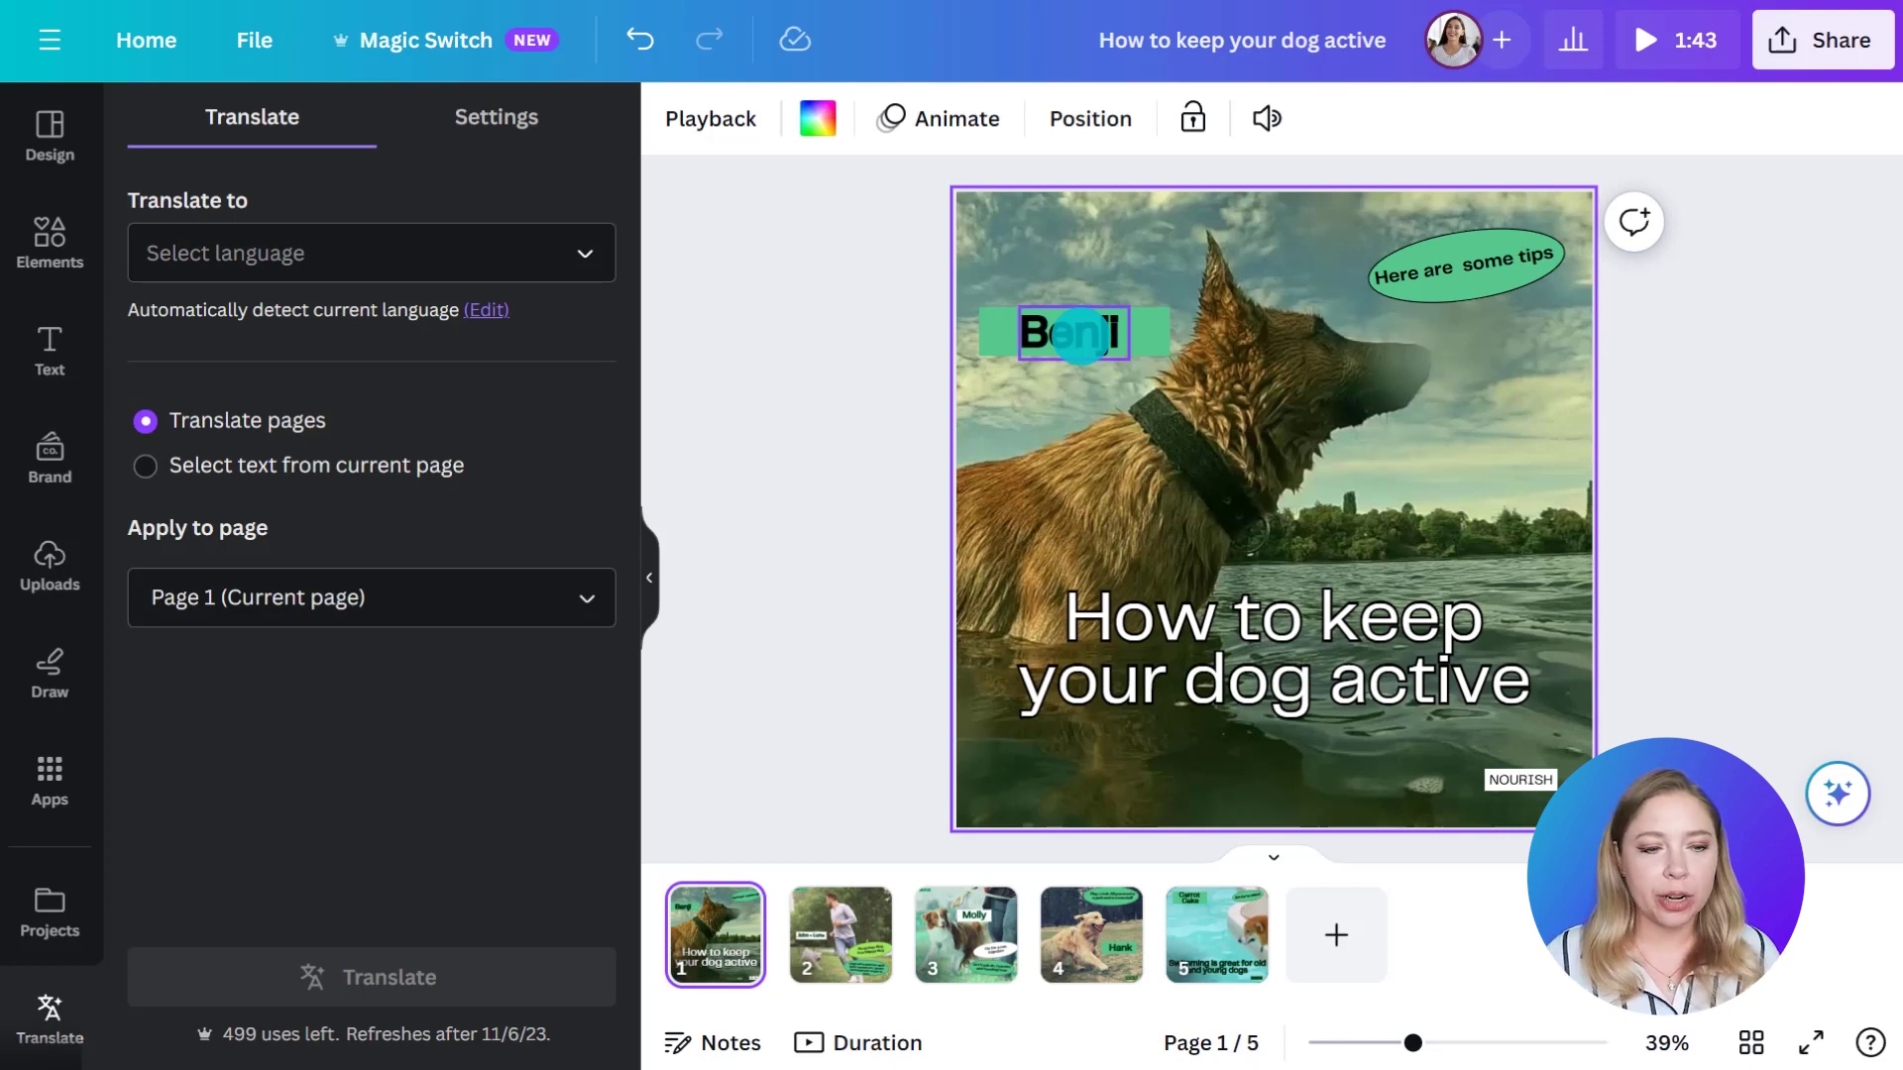
pyautogui.click(1203, 659)
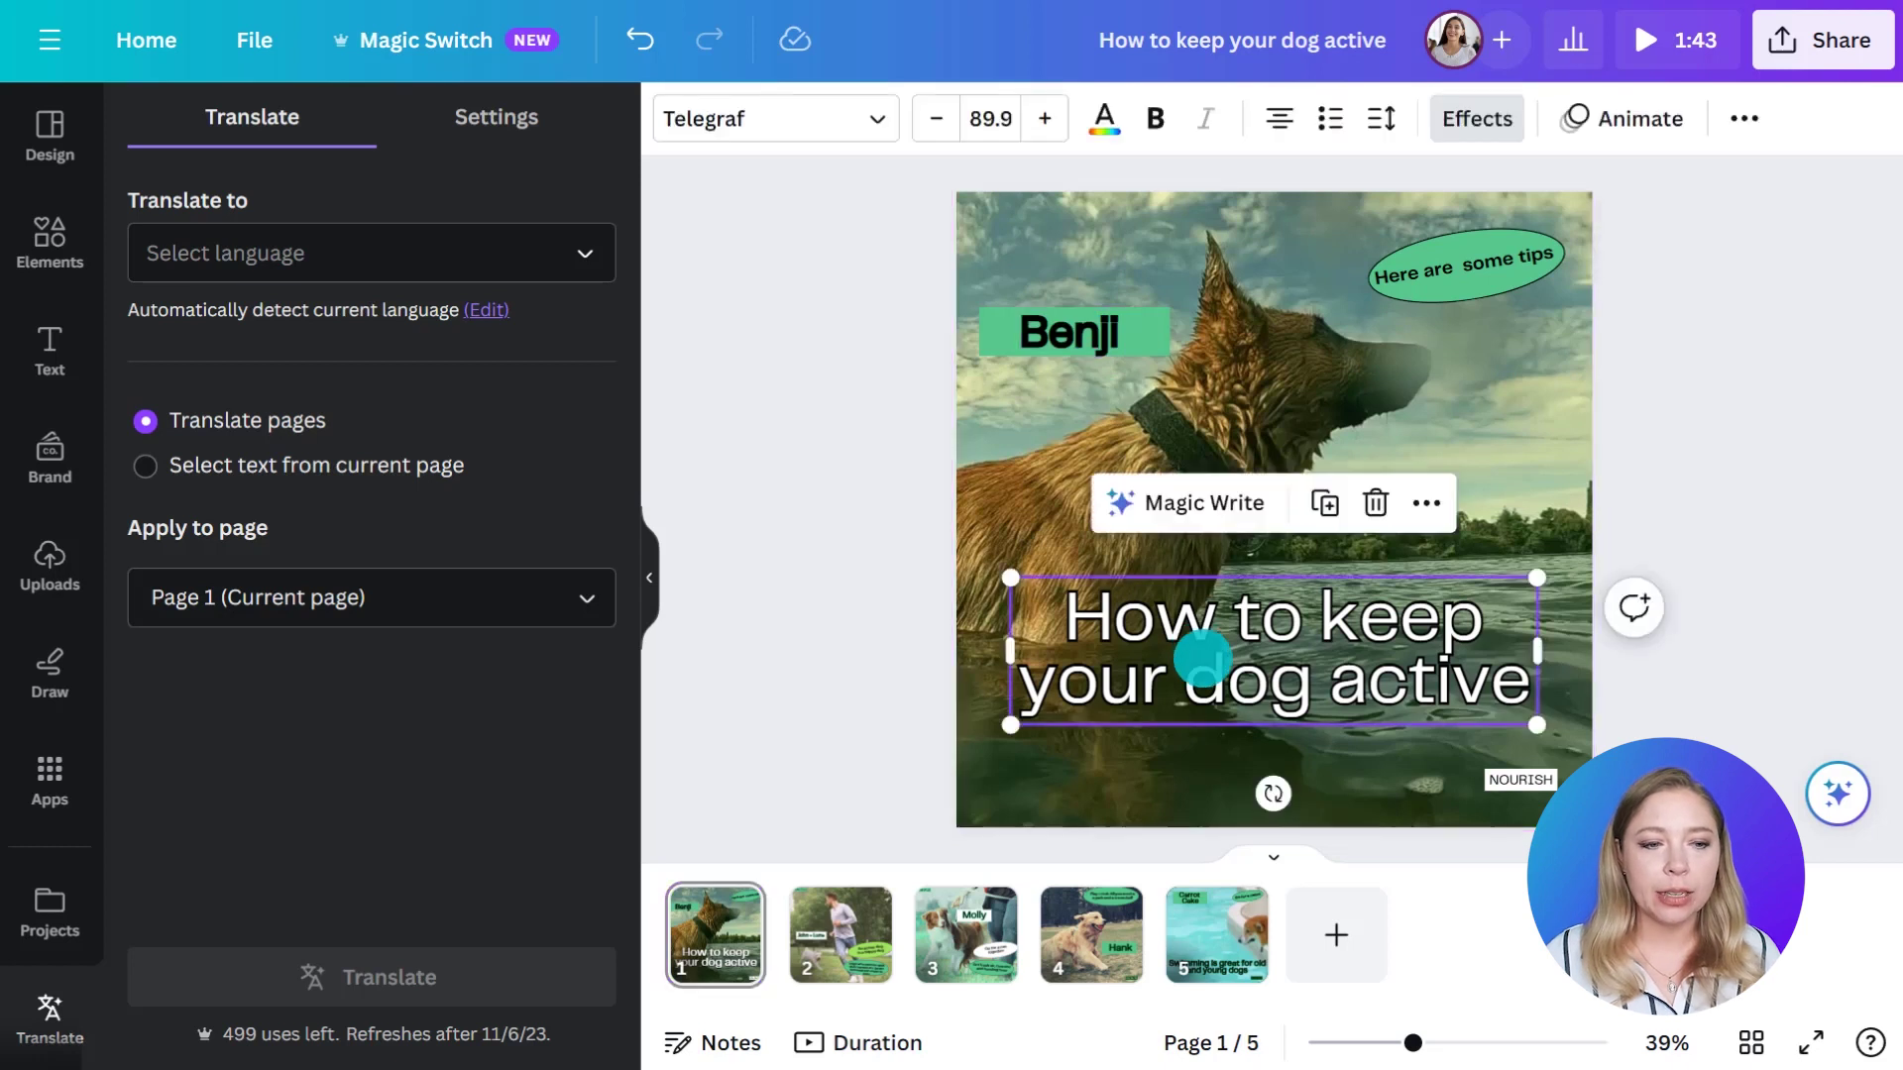
pyautogui.click(1463, 263)
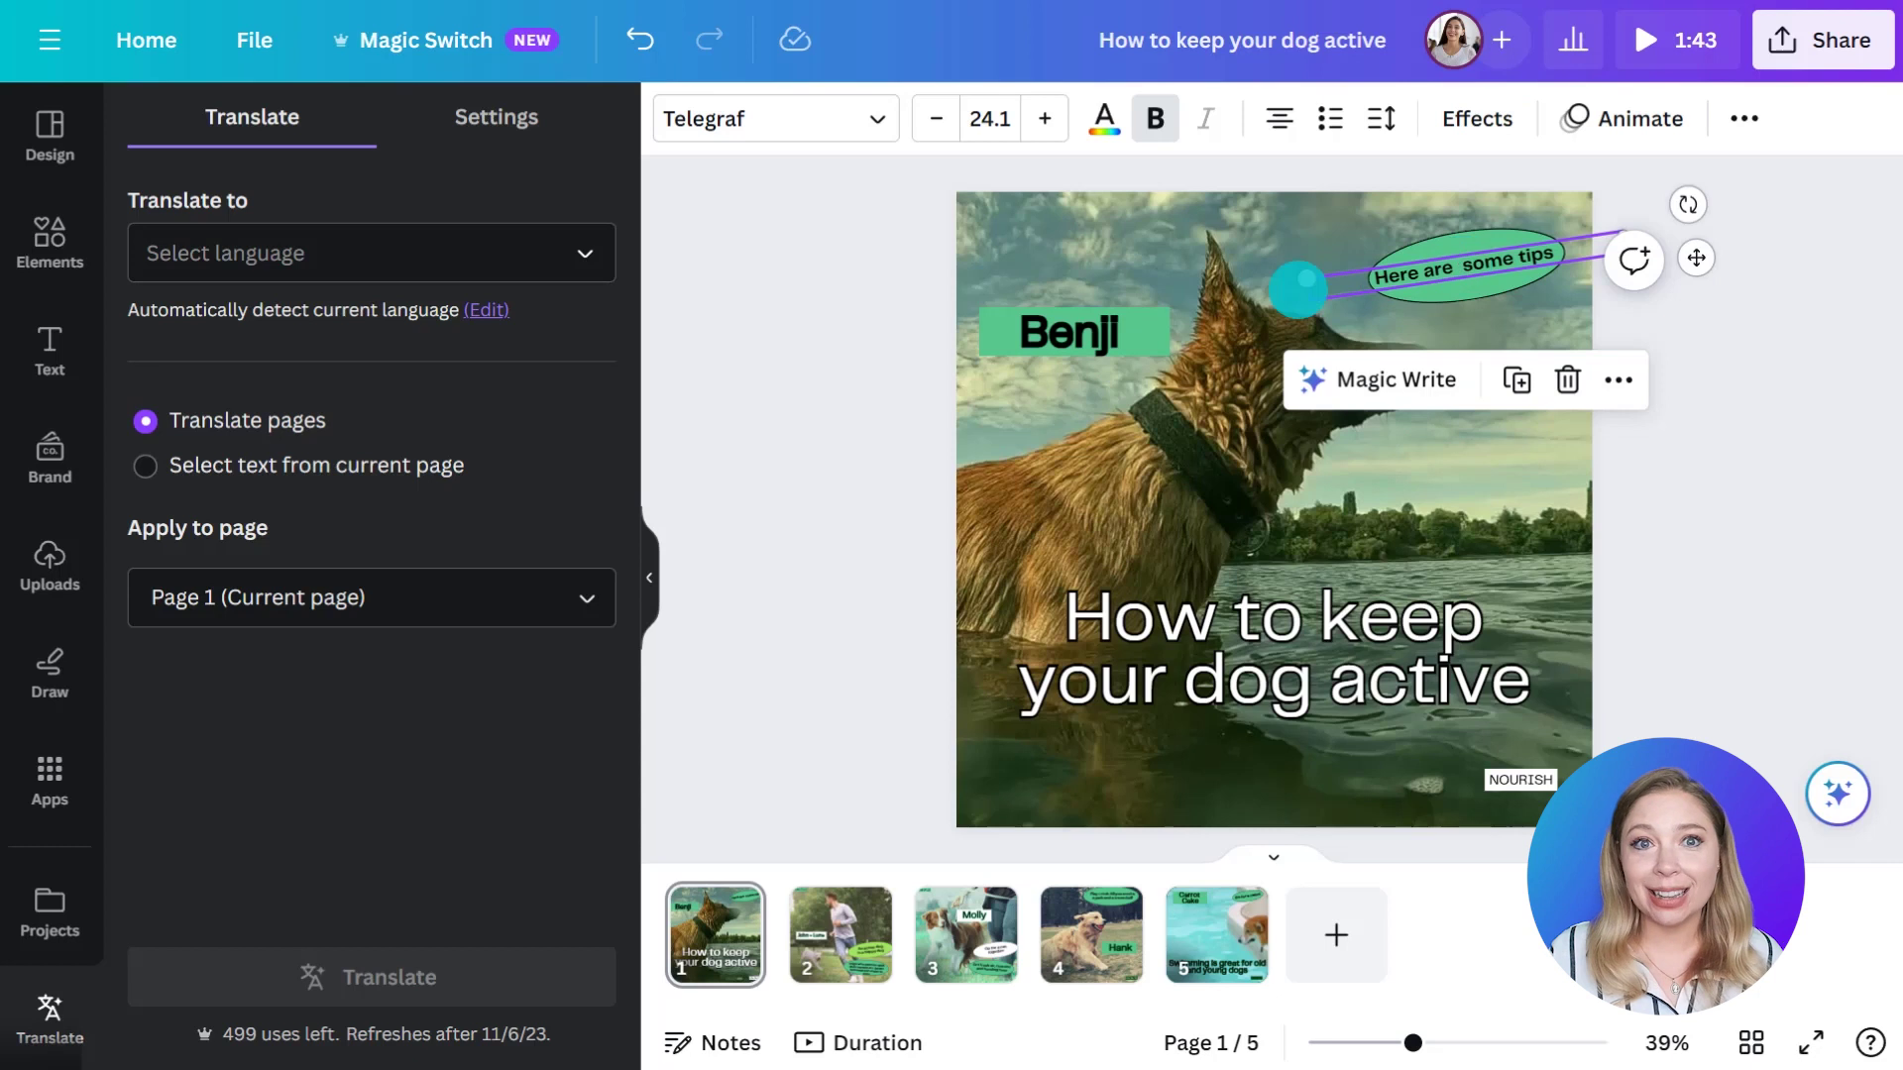
pyautogui.click(145, 466)
pyautogui.click(159, 792)
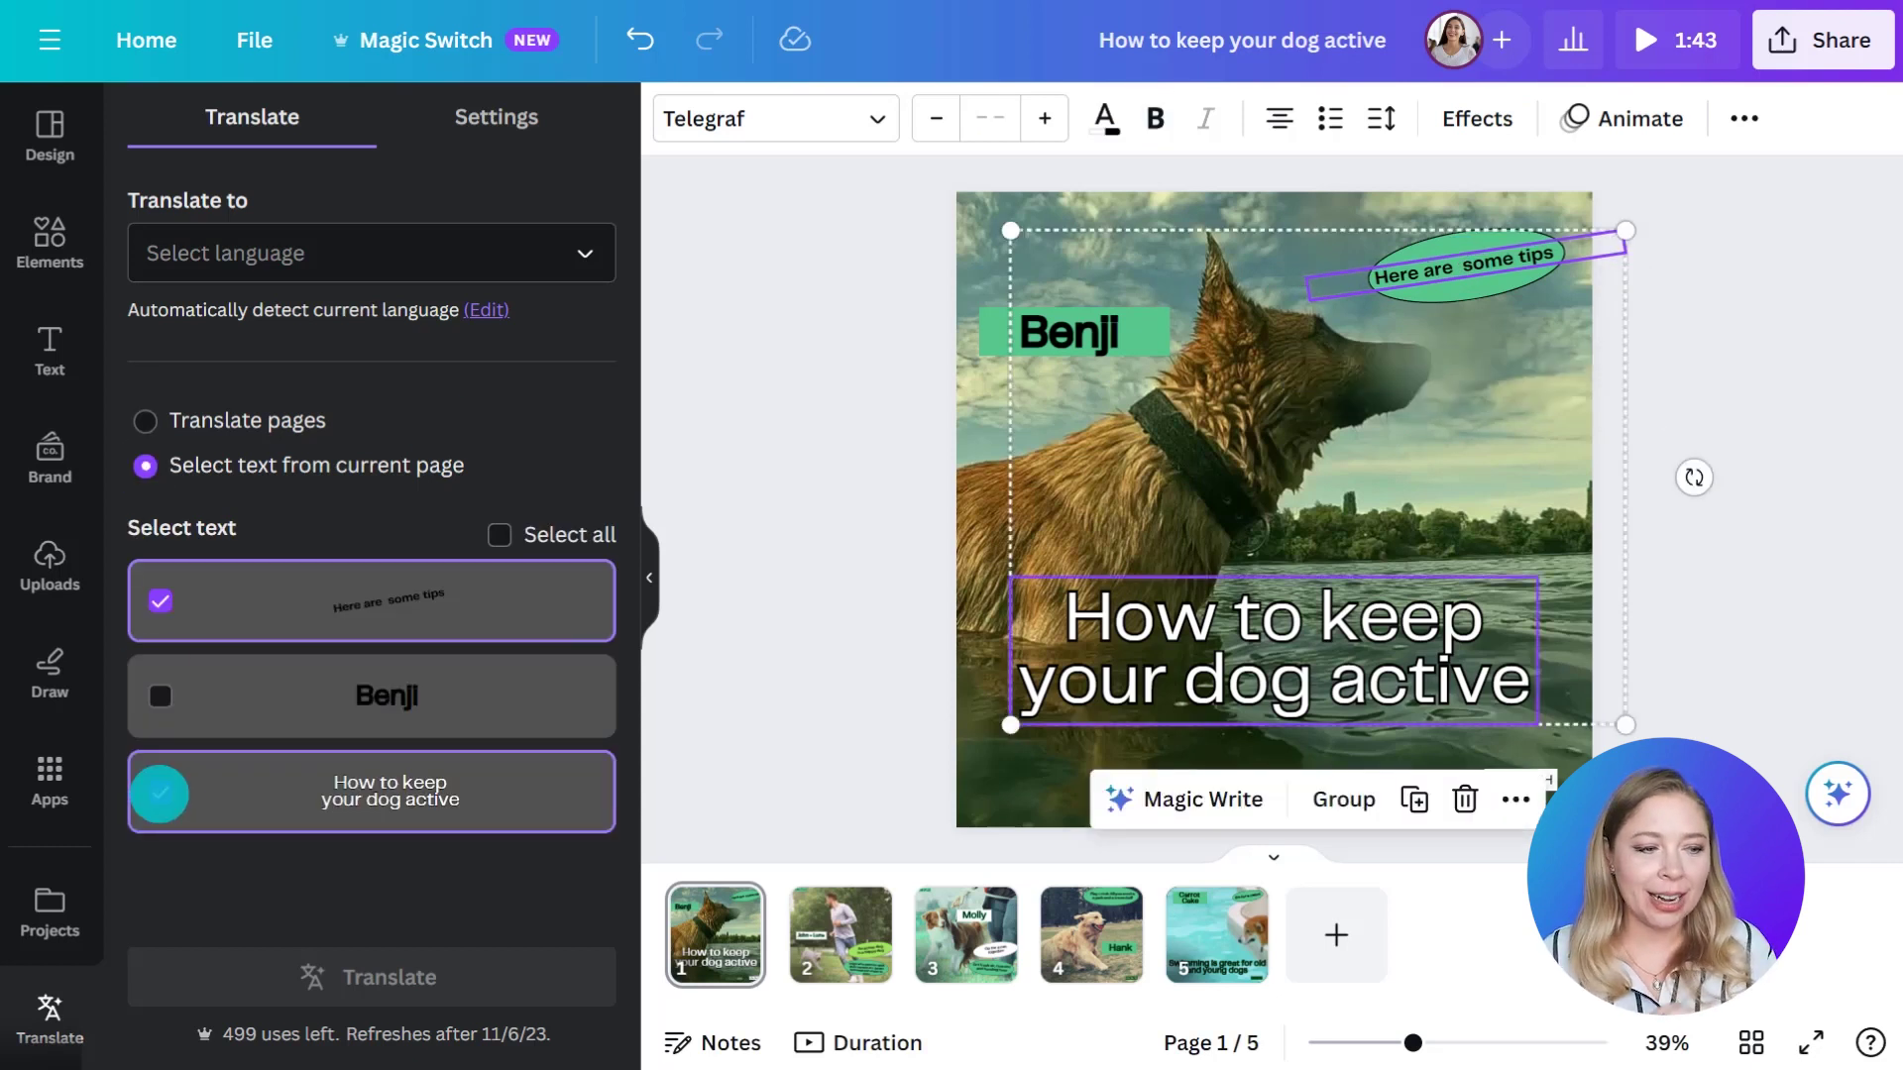
# Translate the selected page text to Spanish and close the translation options.
pyautogui.click(322, 253)
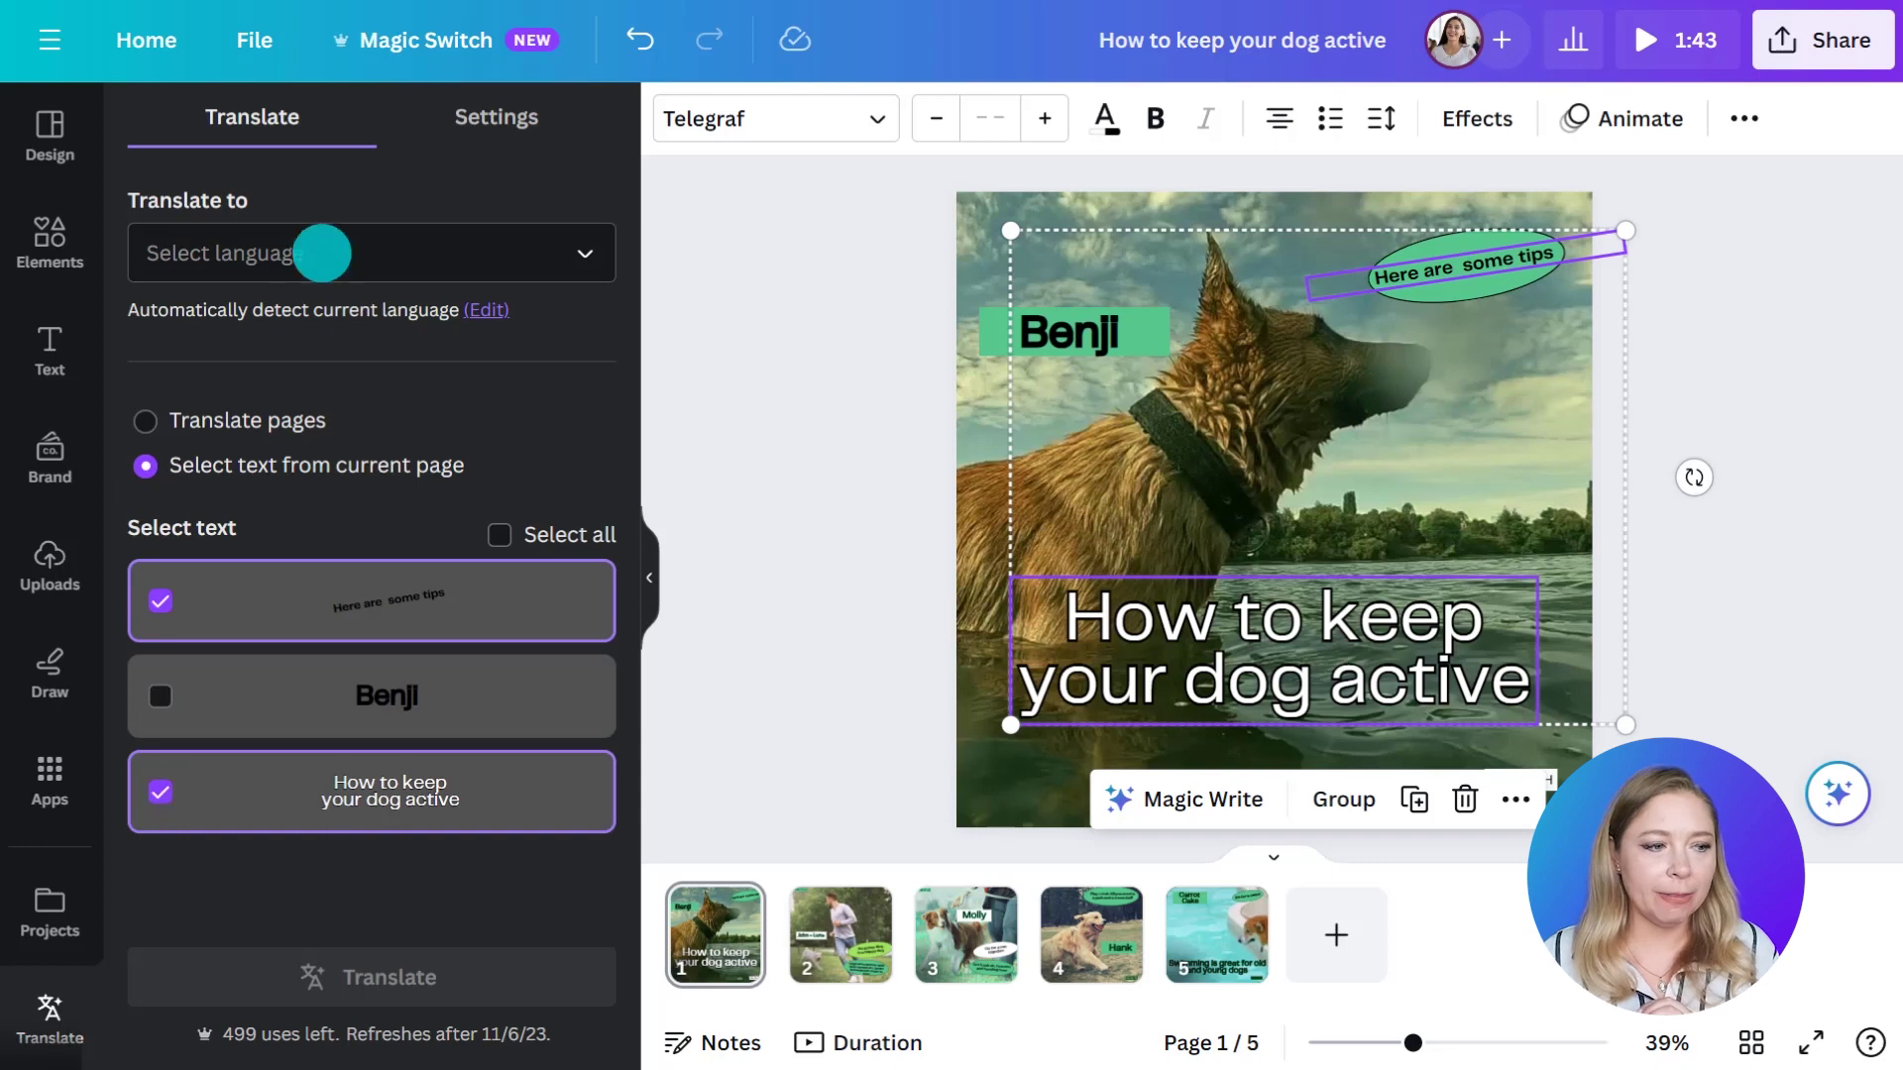
pyautogui.write('spanish')
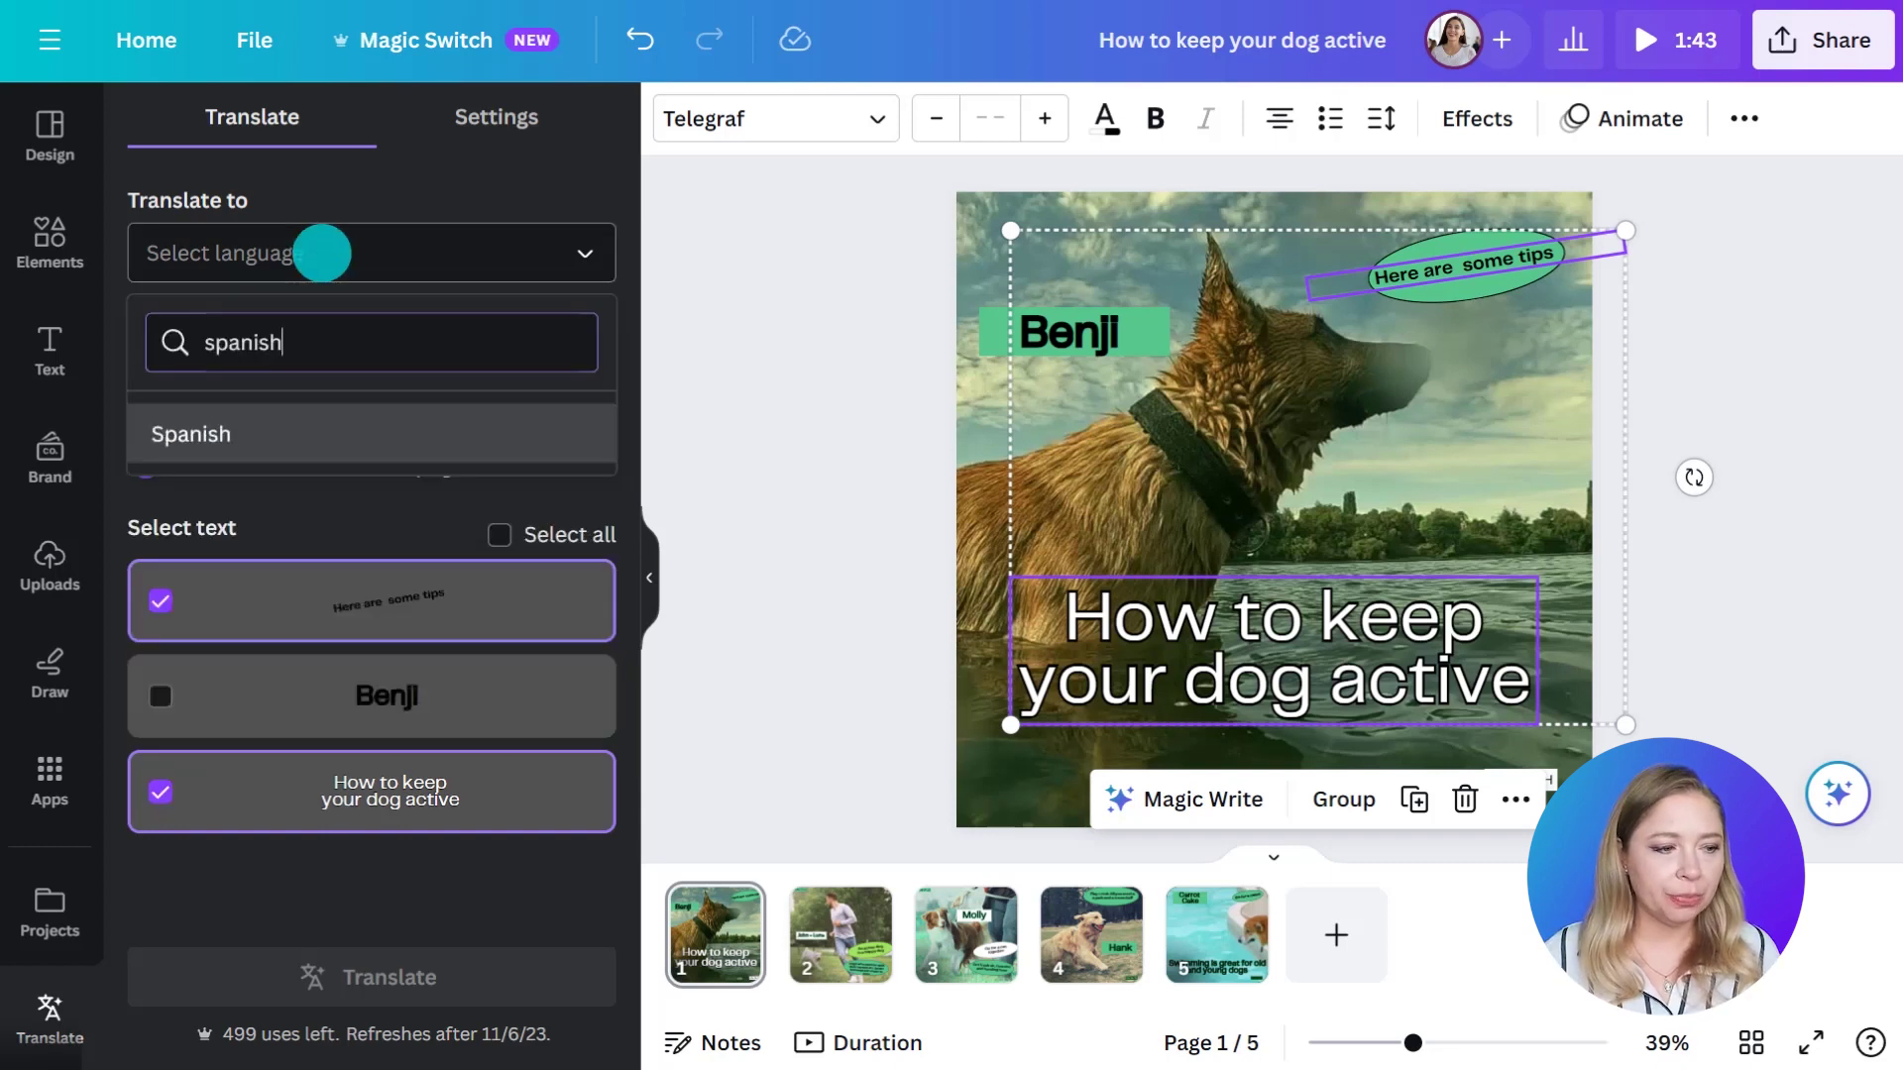
pyautogui.click(212, 433)
pyautogui.click(371, 979)
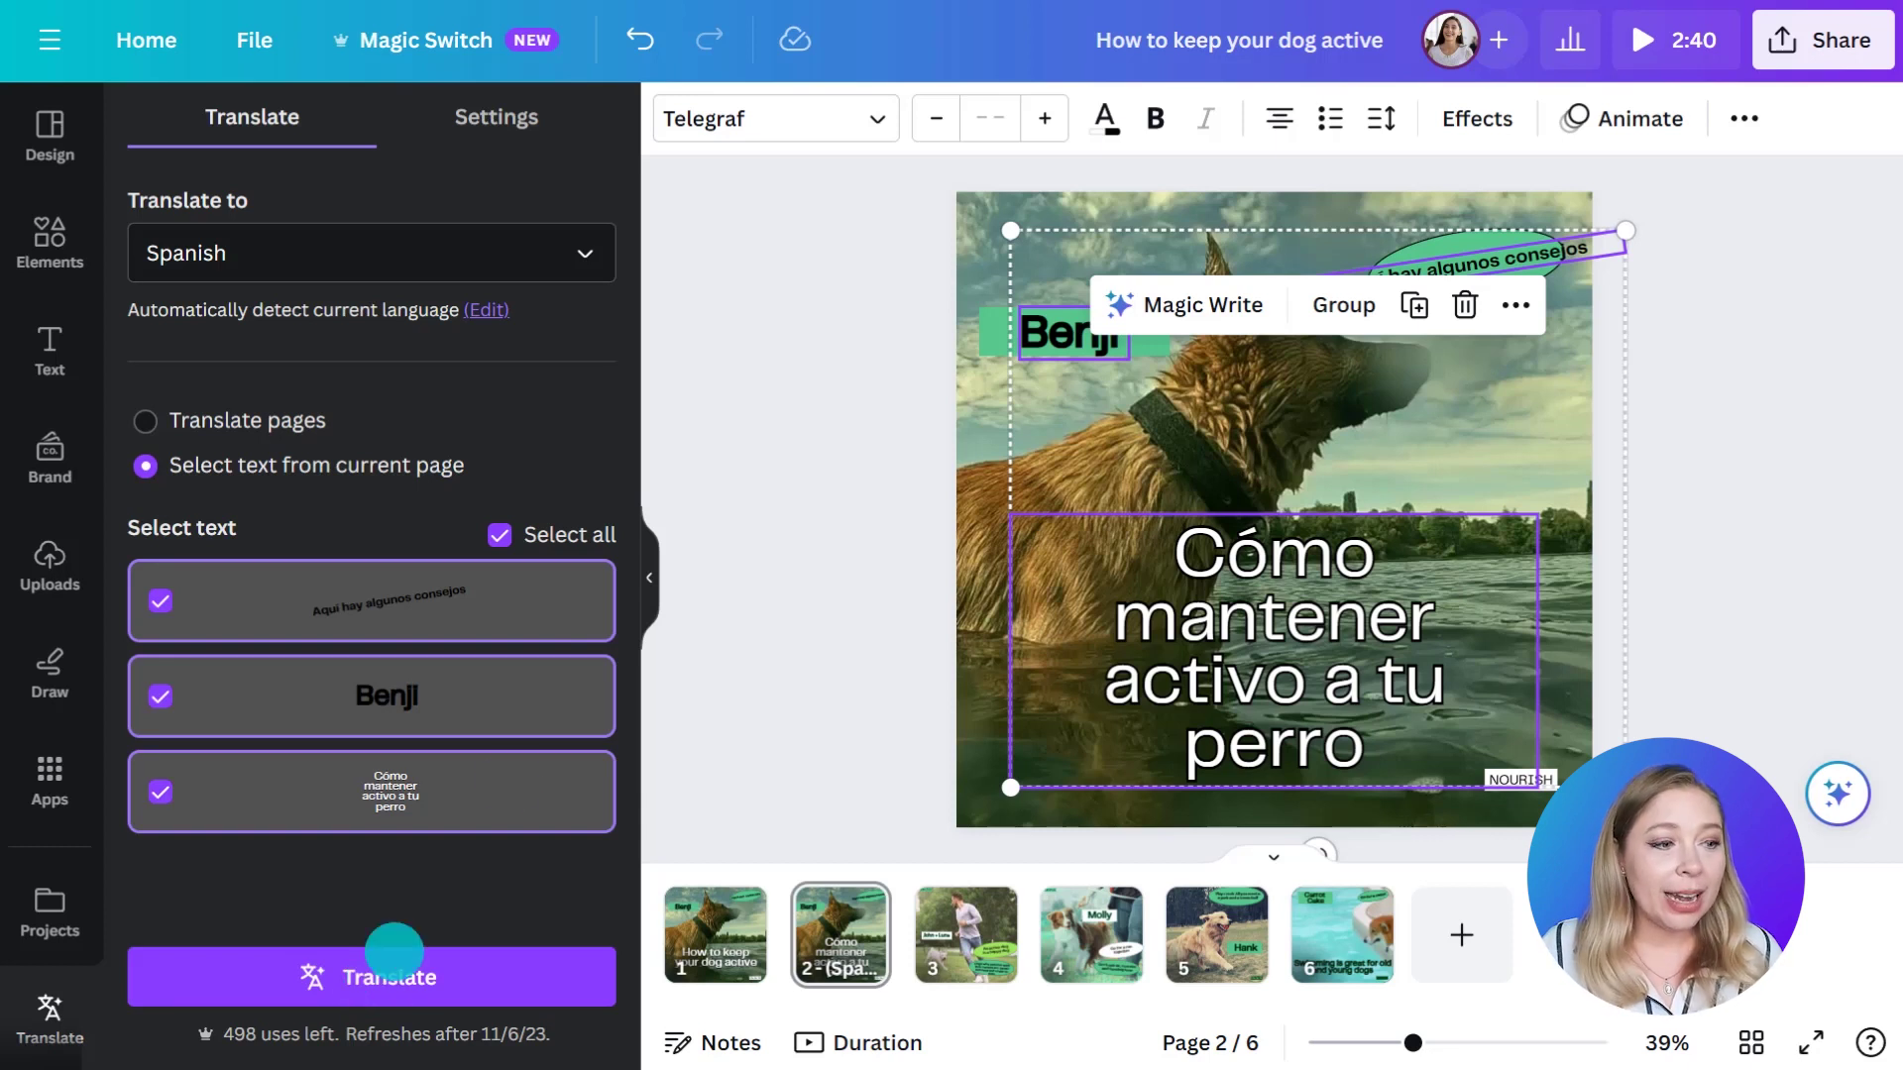
pyautogui.click(649, 578)
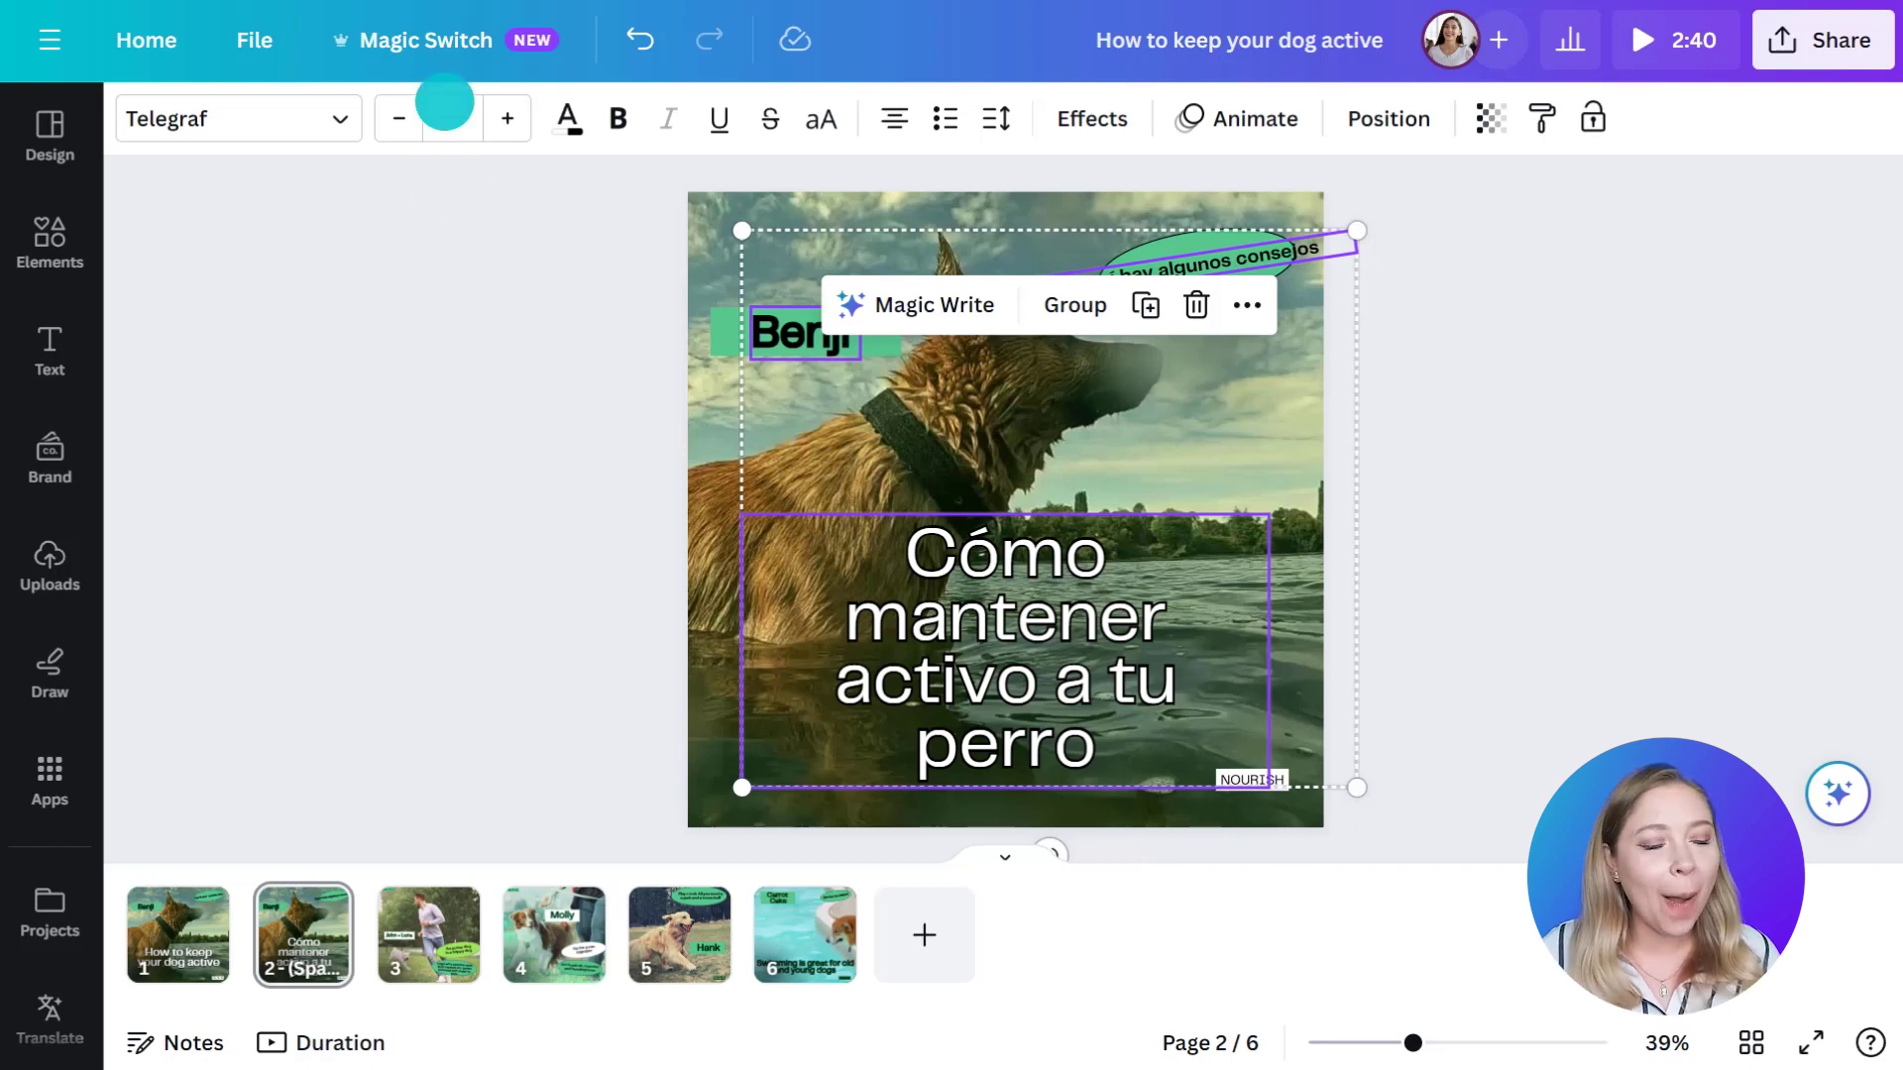
# Transform the design into a Feedback document with Magic Switch, open the document and read through its sections.
pyautogui.click(439, 47)
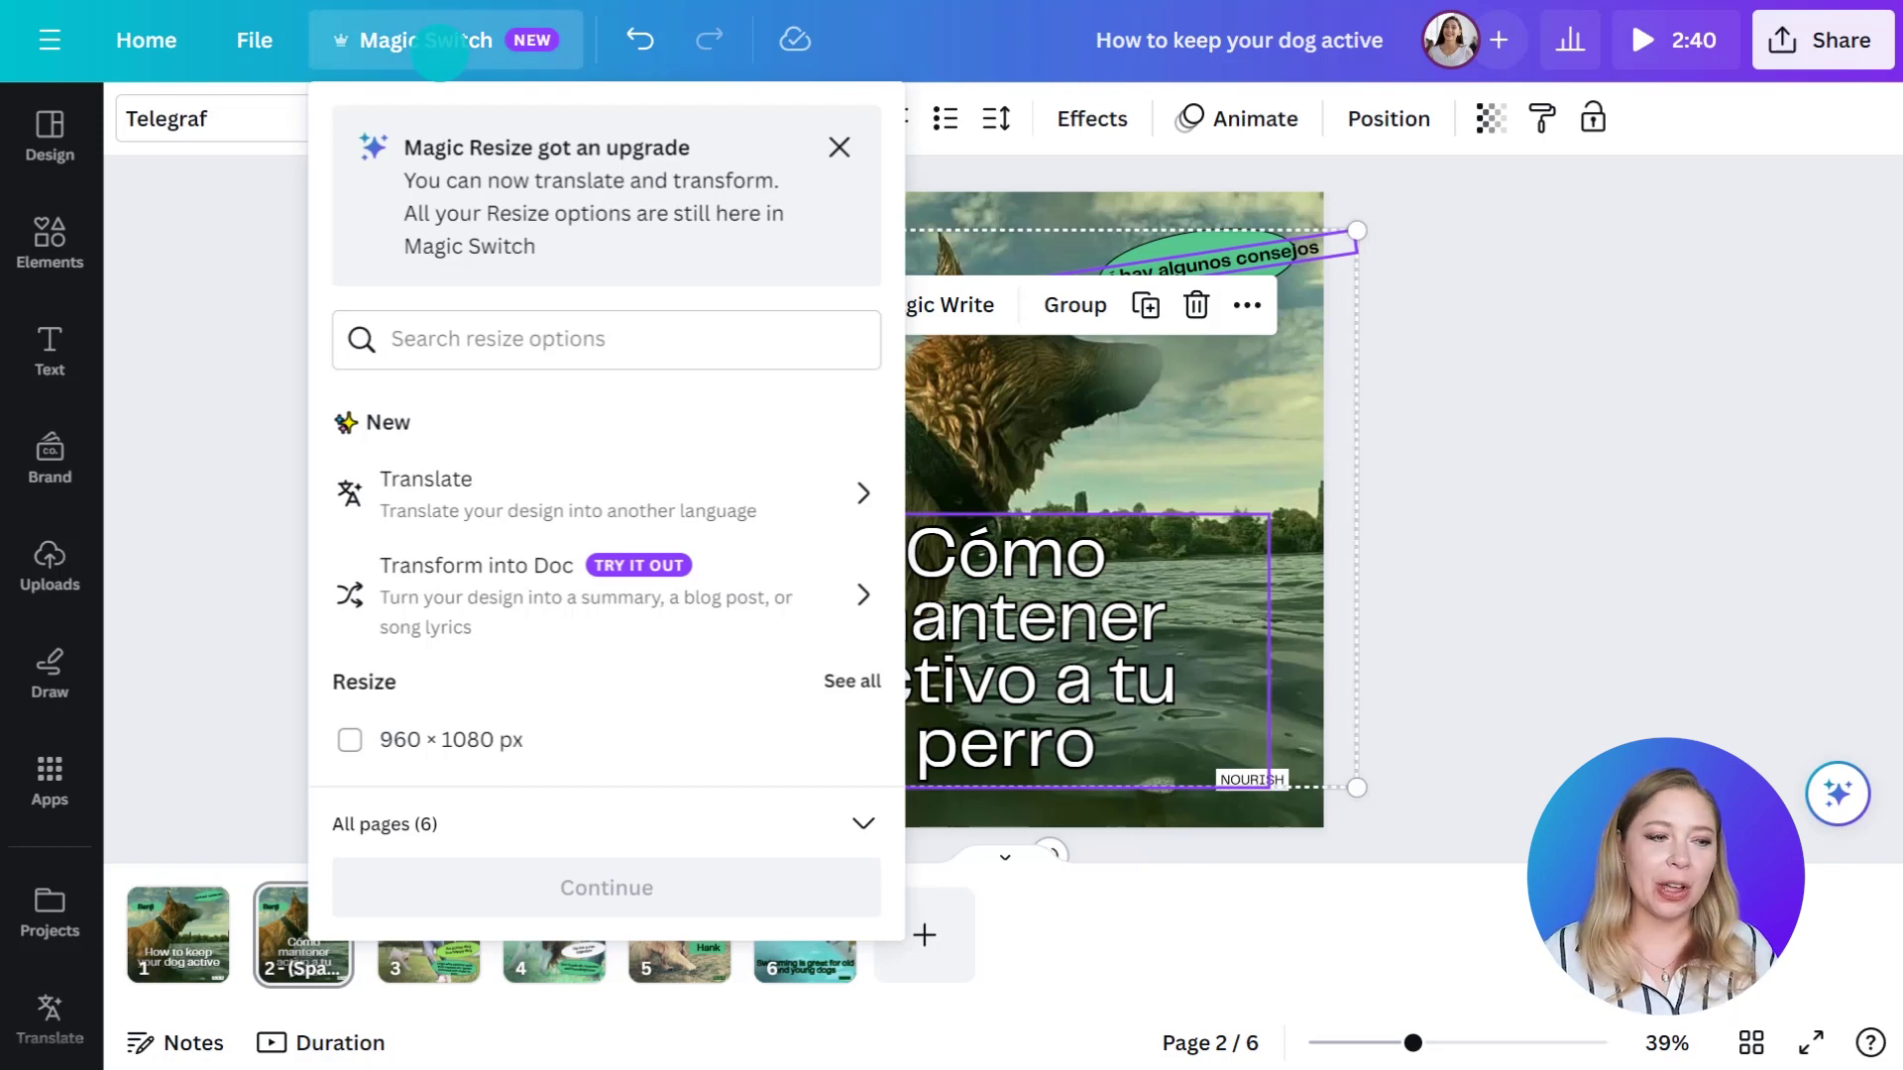
pyautogui.click(459, 594)
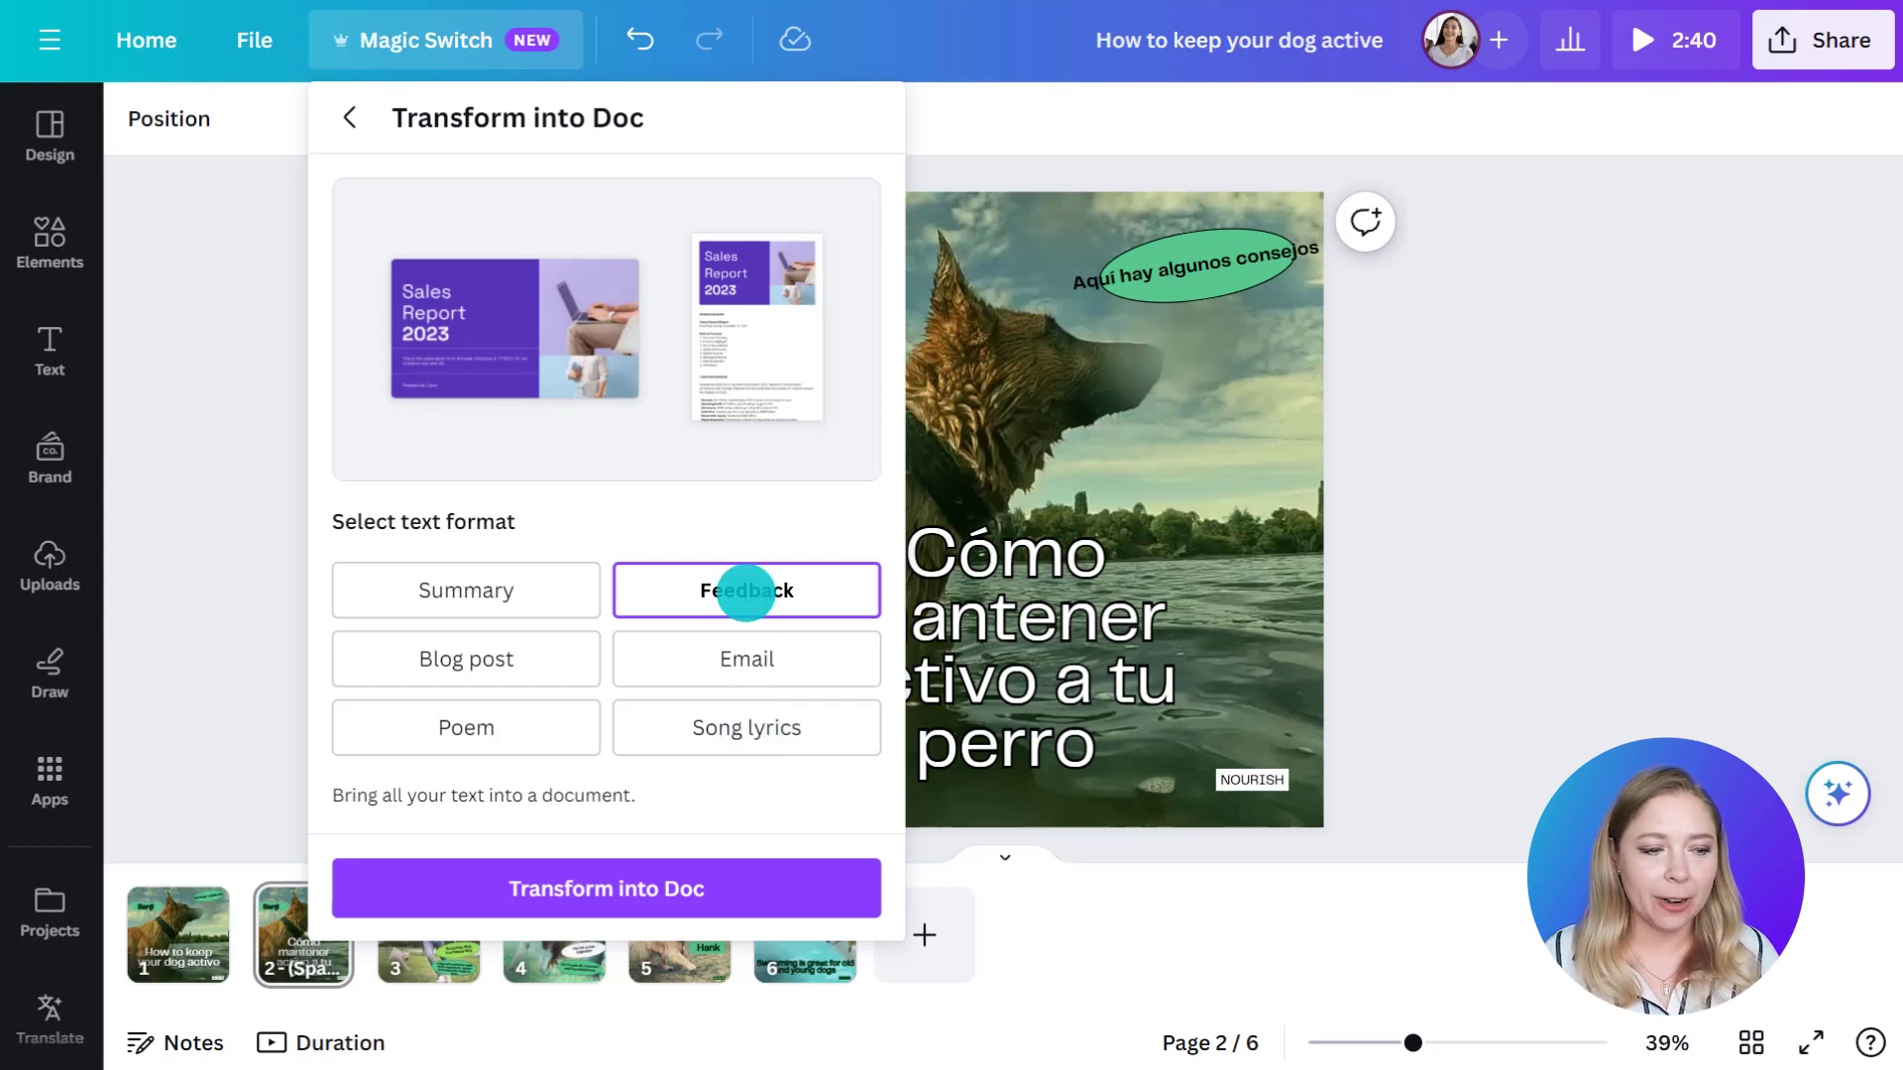
pyautogui.click(628, 885)
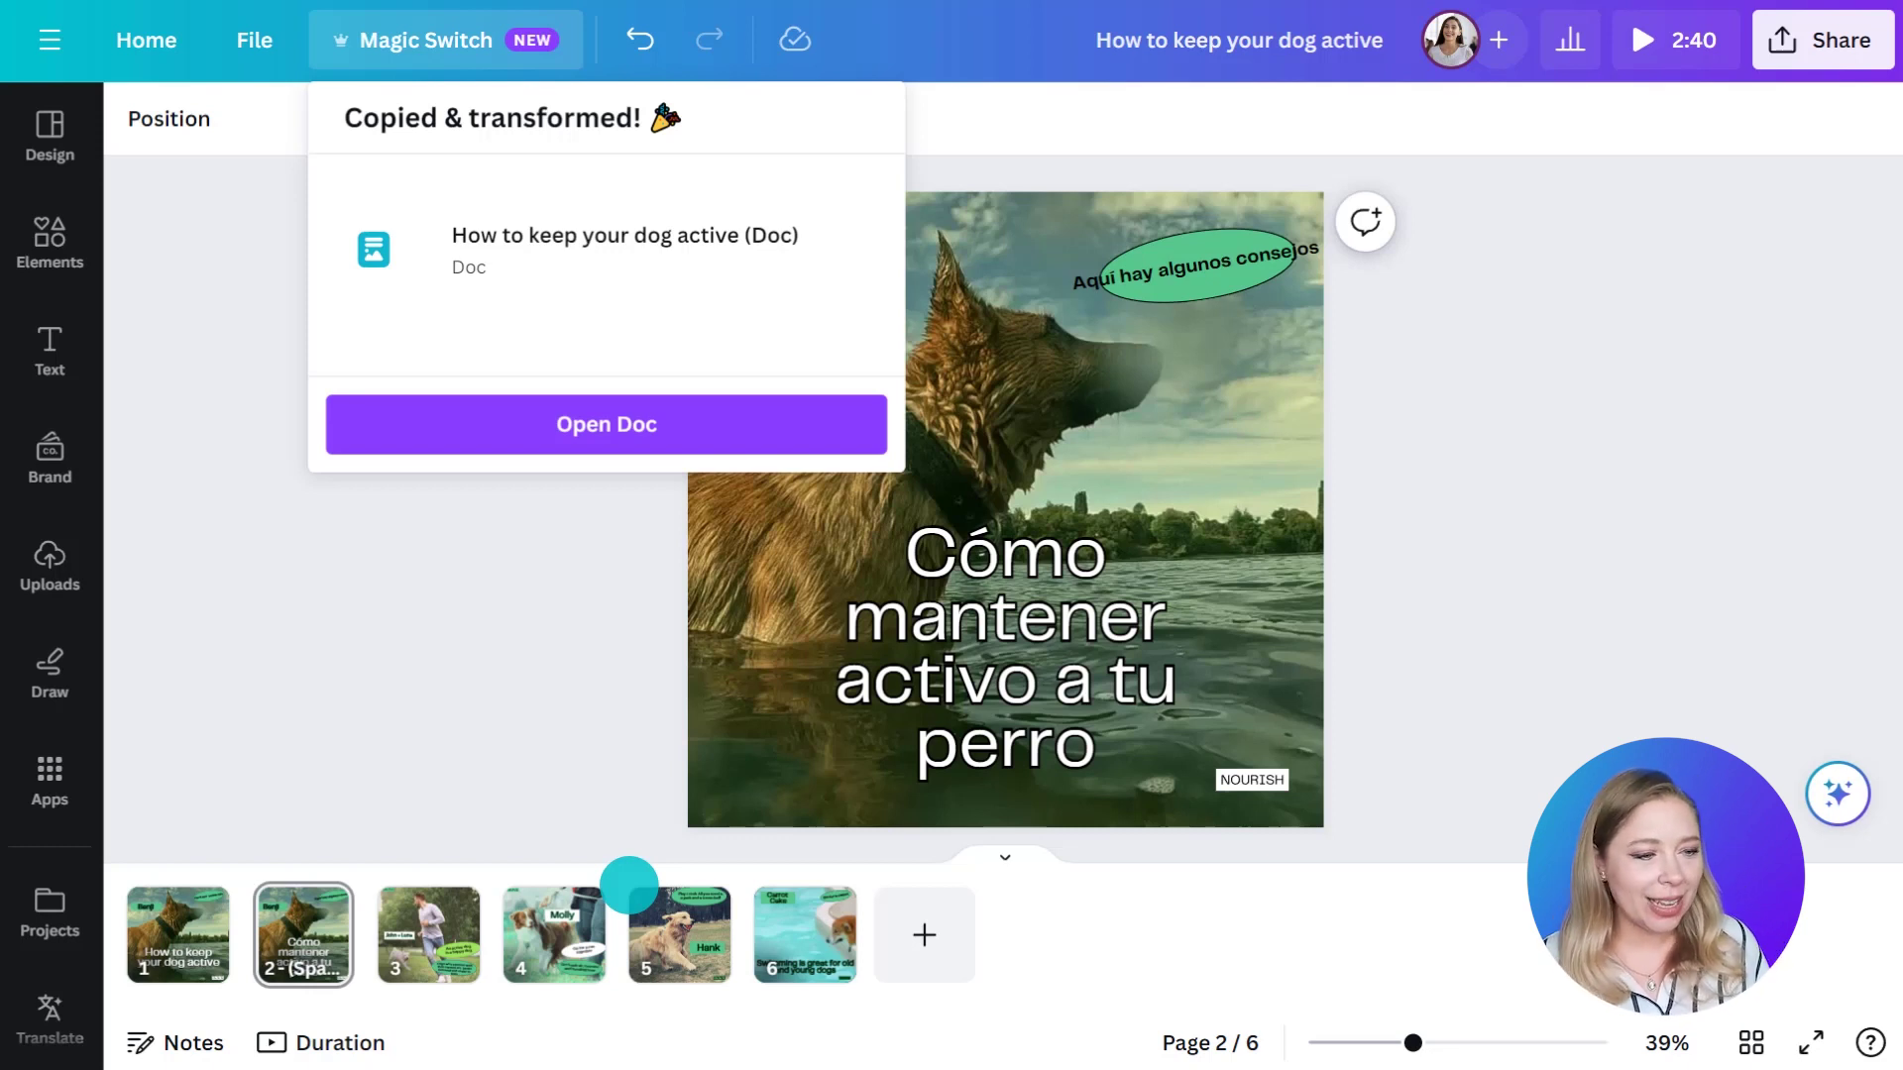
pyautogui.click(615, 424)
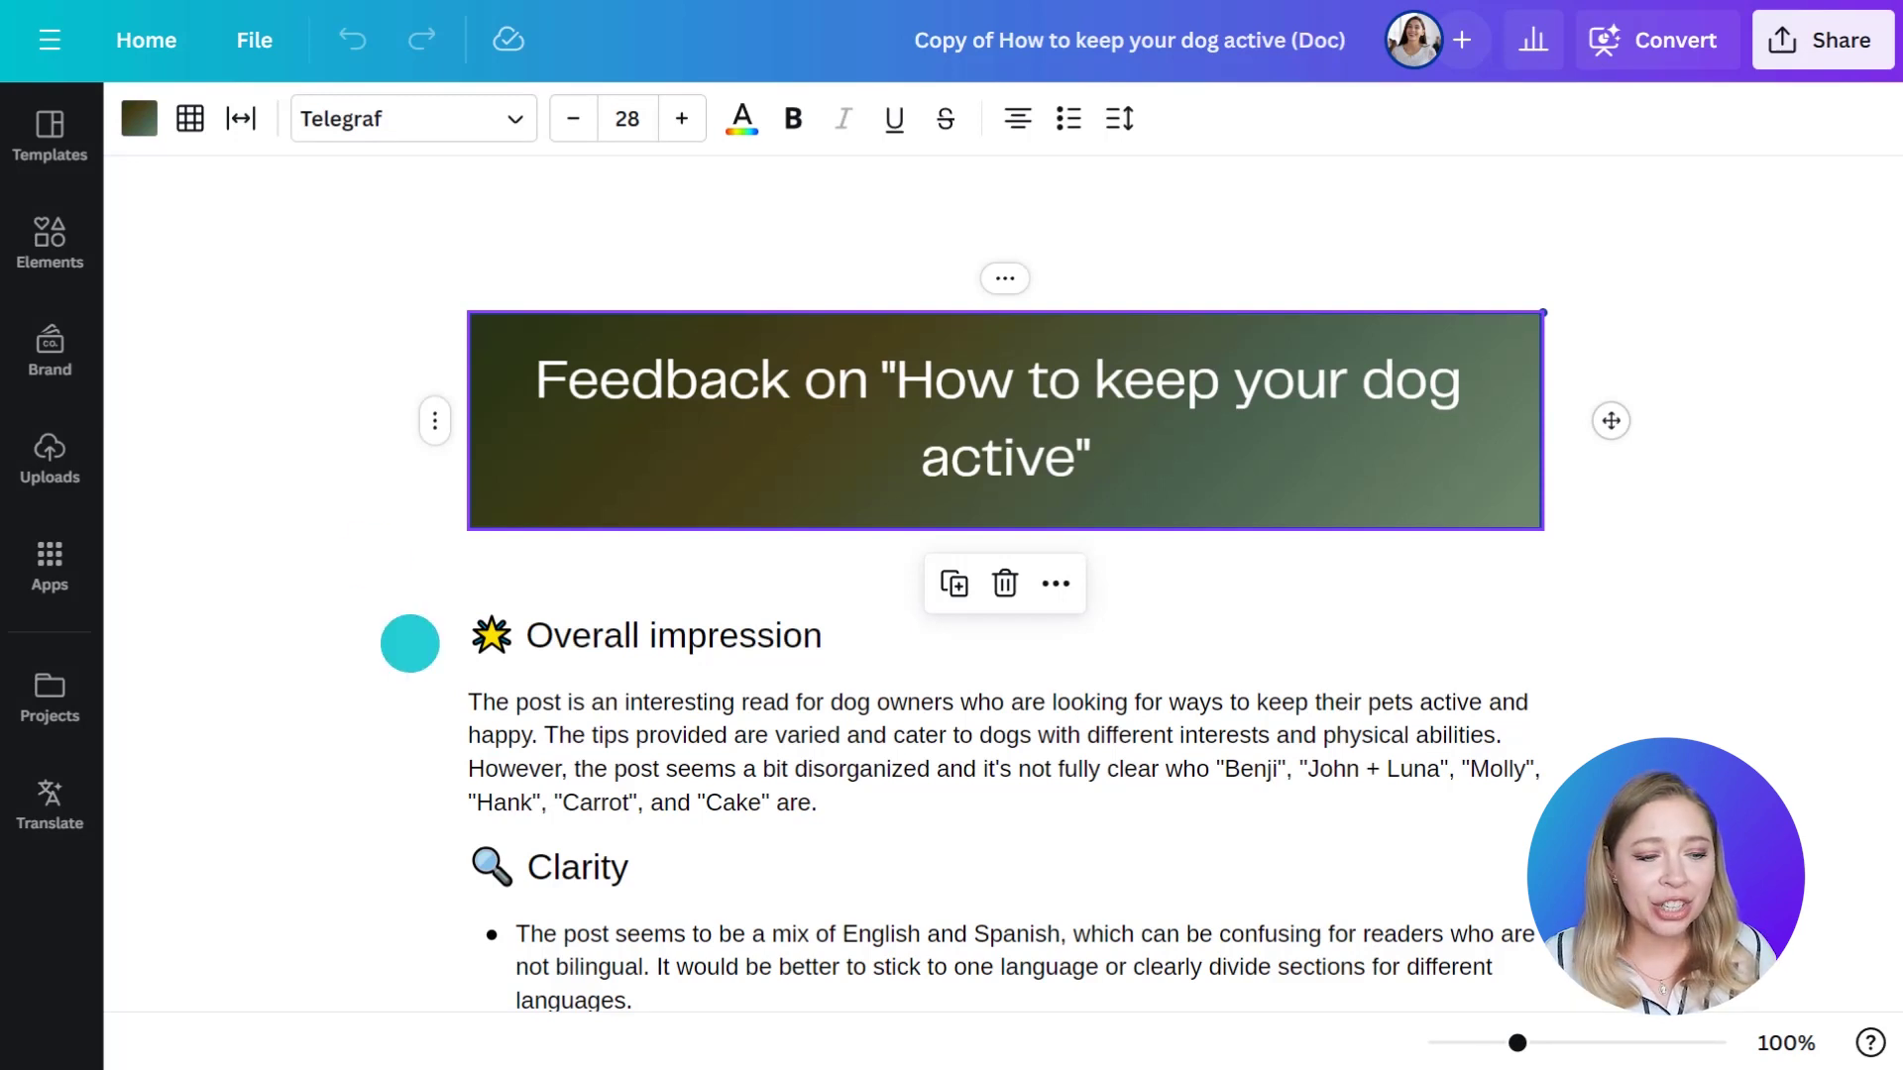
pyautogui.scroll(-1, 406, 737)
pyautogui.scroll(-5, 407, 738)
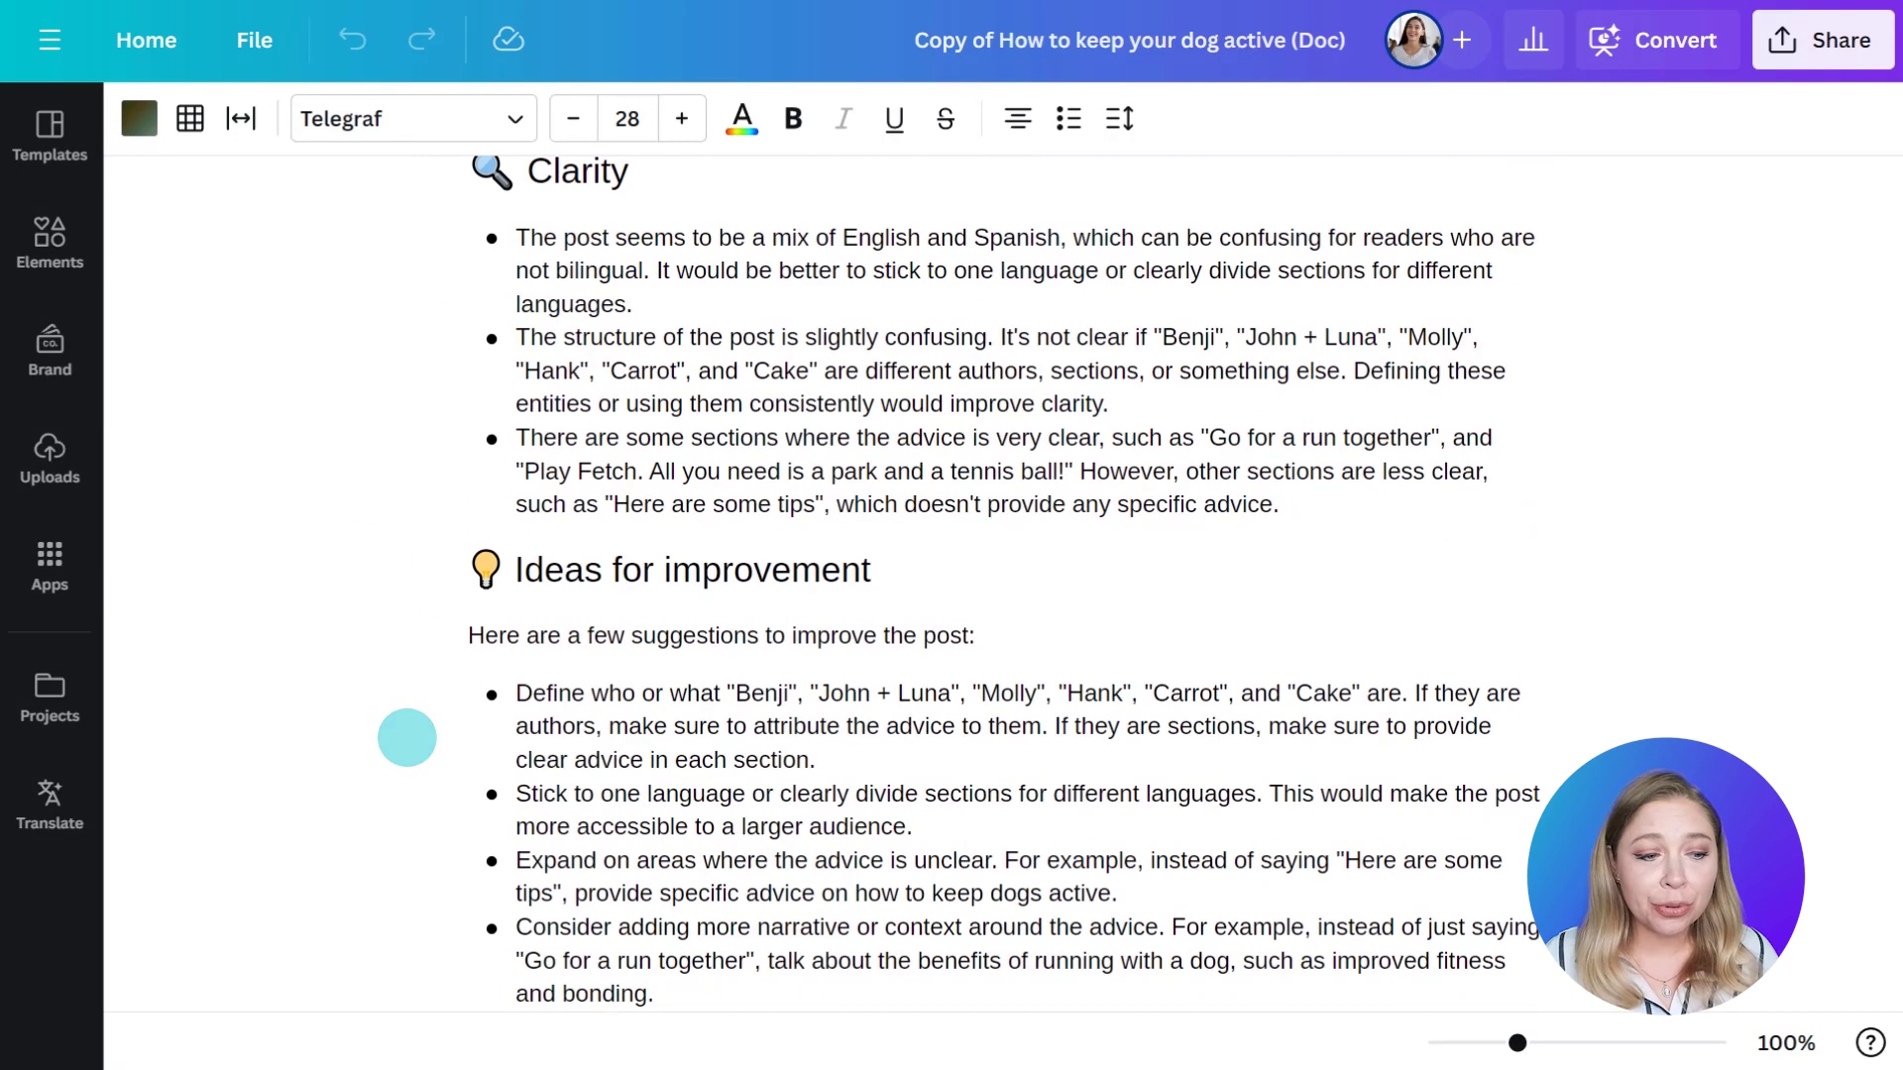
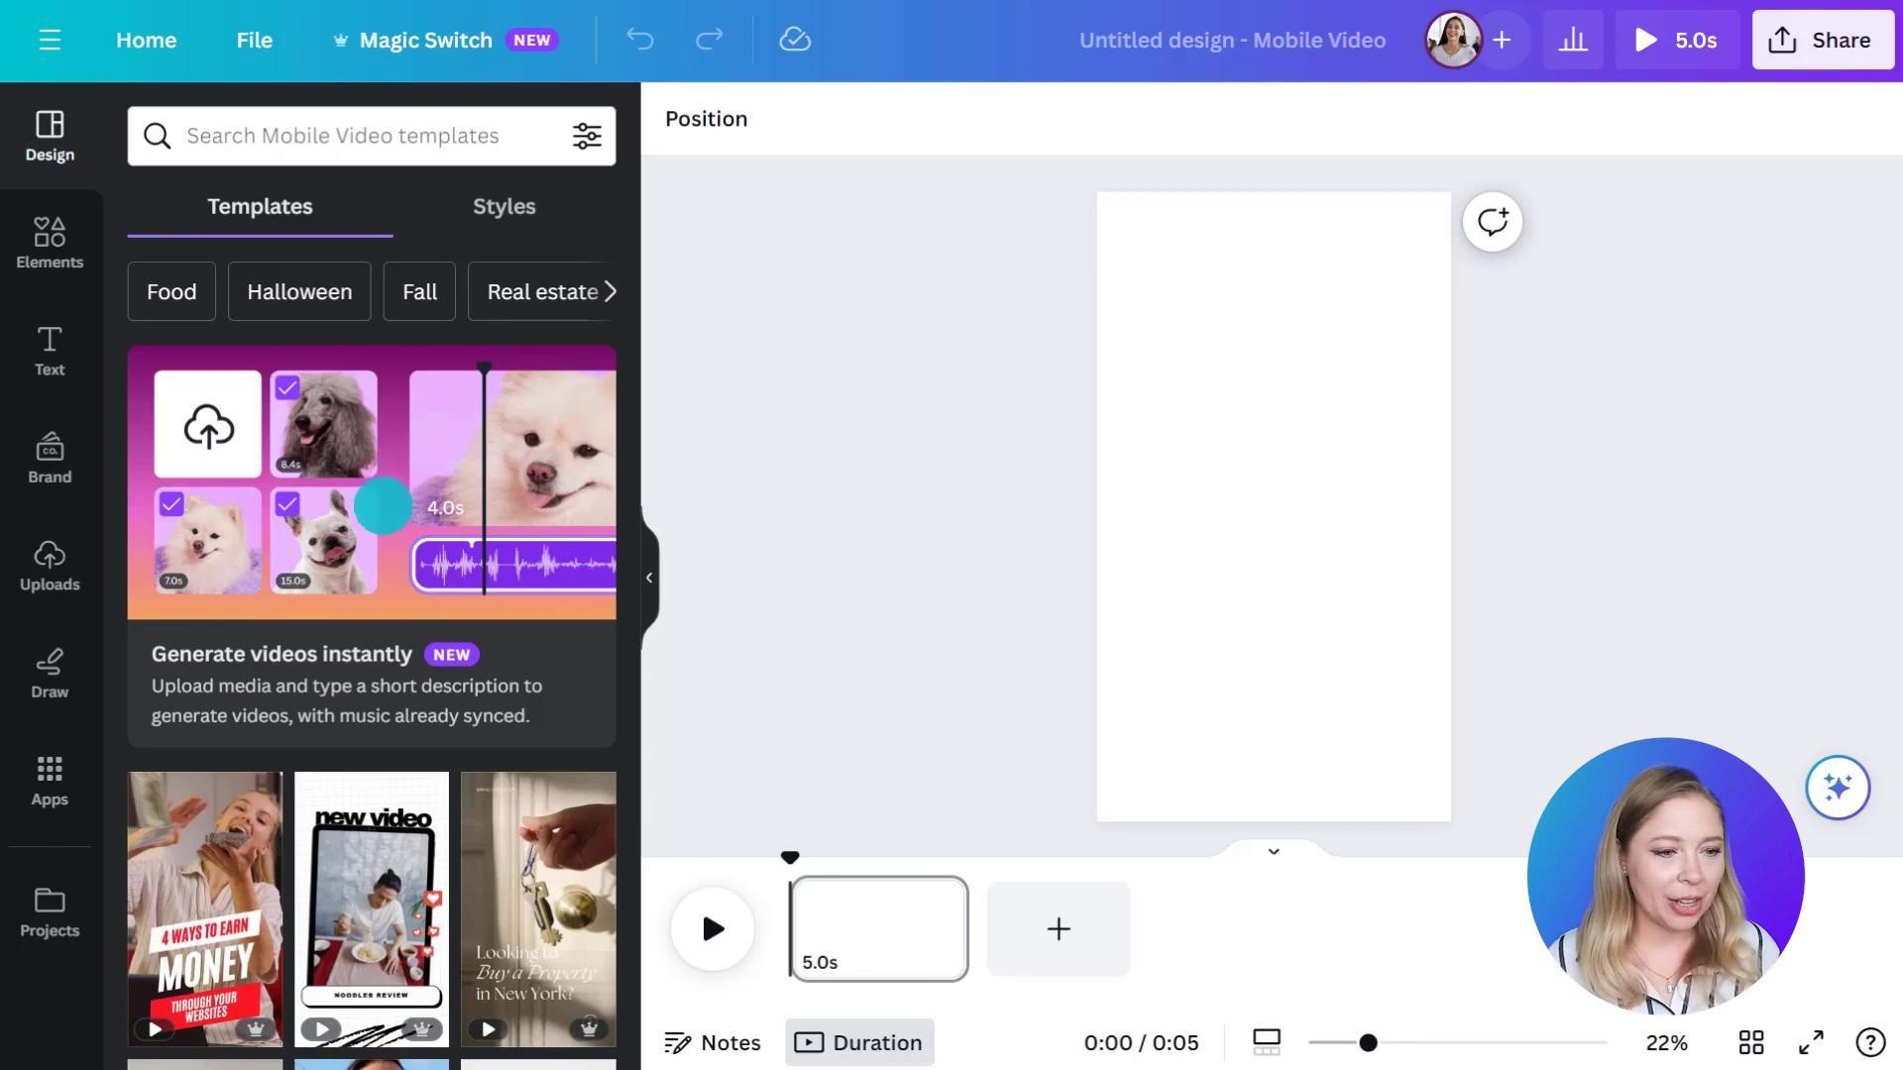
# Start a Magic Design video in the blank mobile video and select every clip except the 16.4-second black dog clip.
pyautogui.click(370, 456)
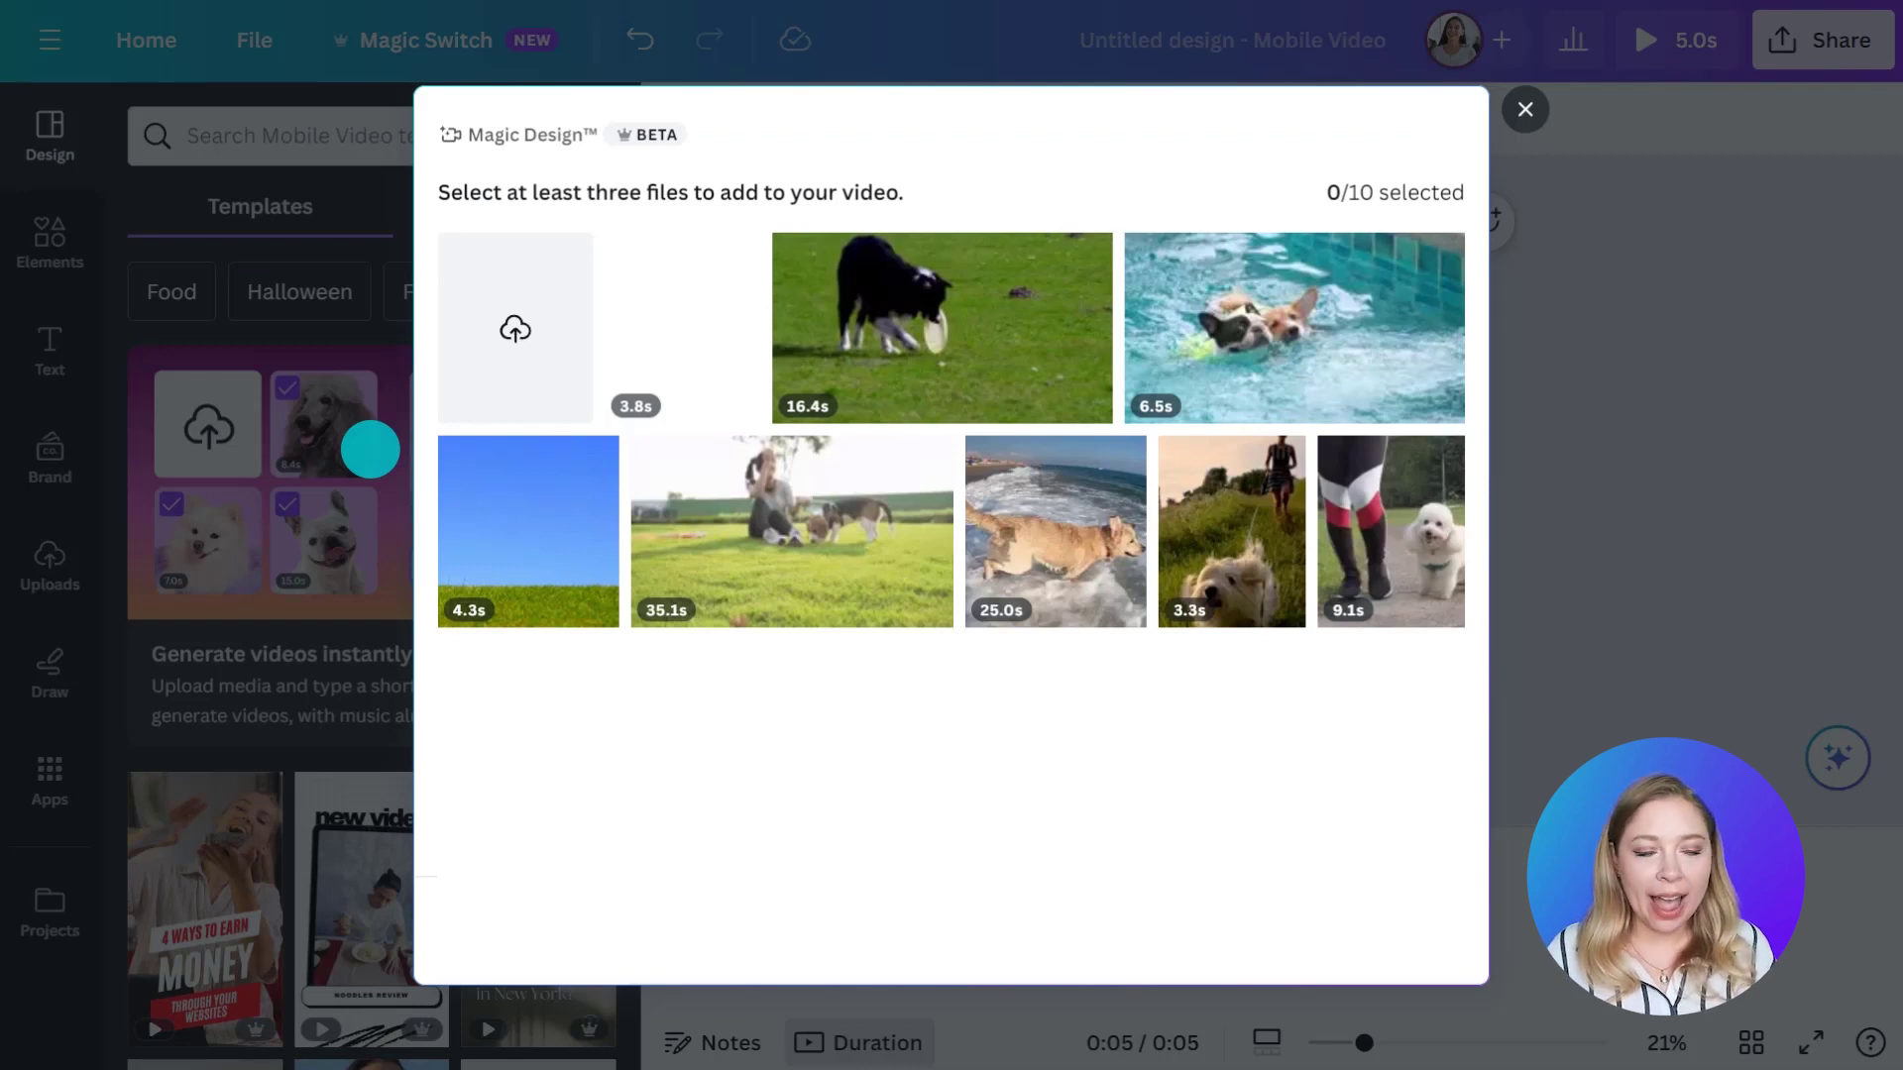
pyautogui.moveTo(682, 330)
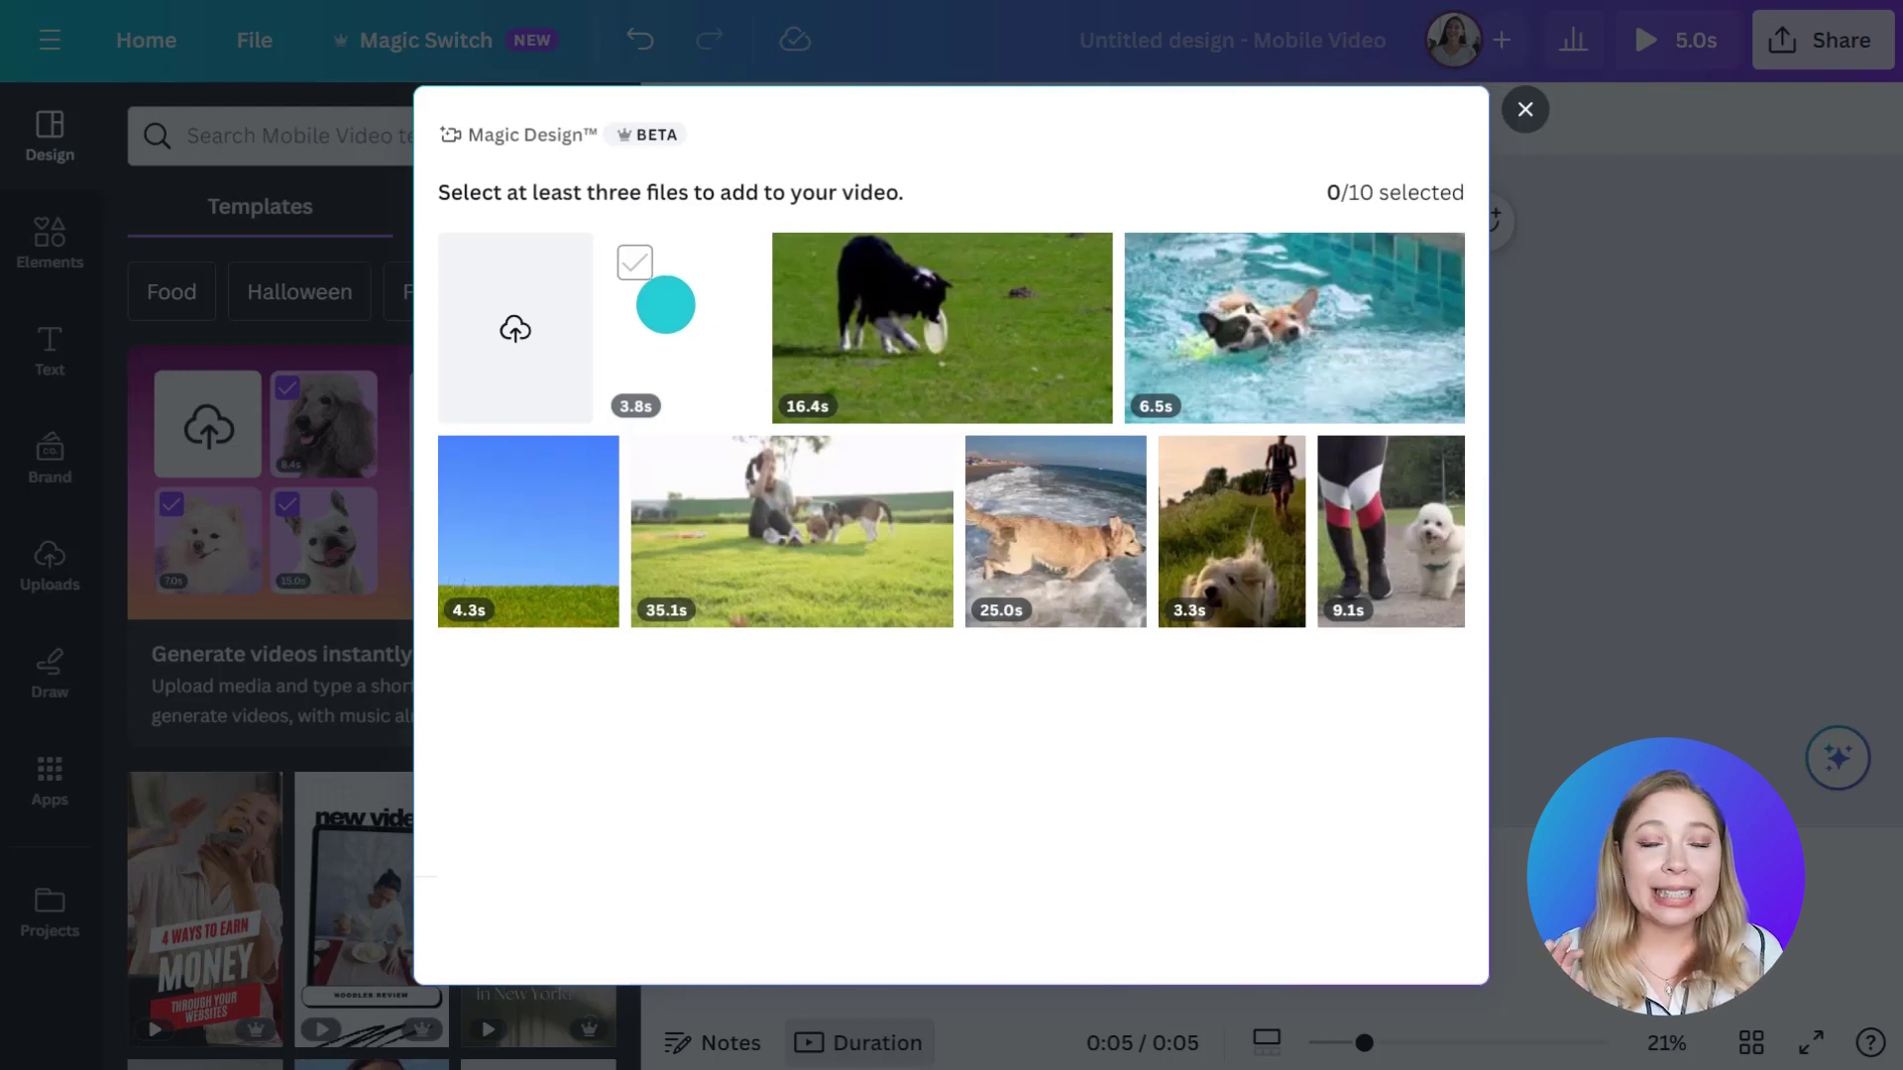
pyautogui.click(635, 263)
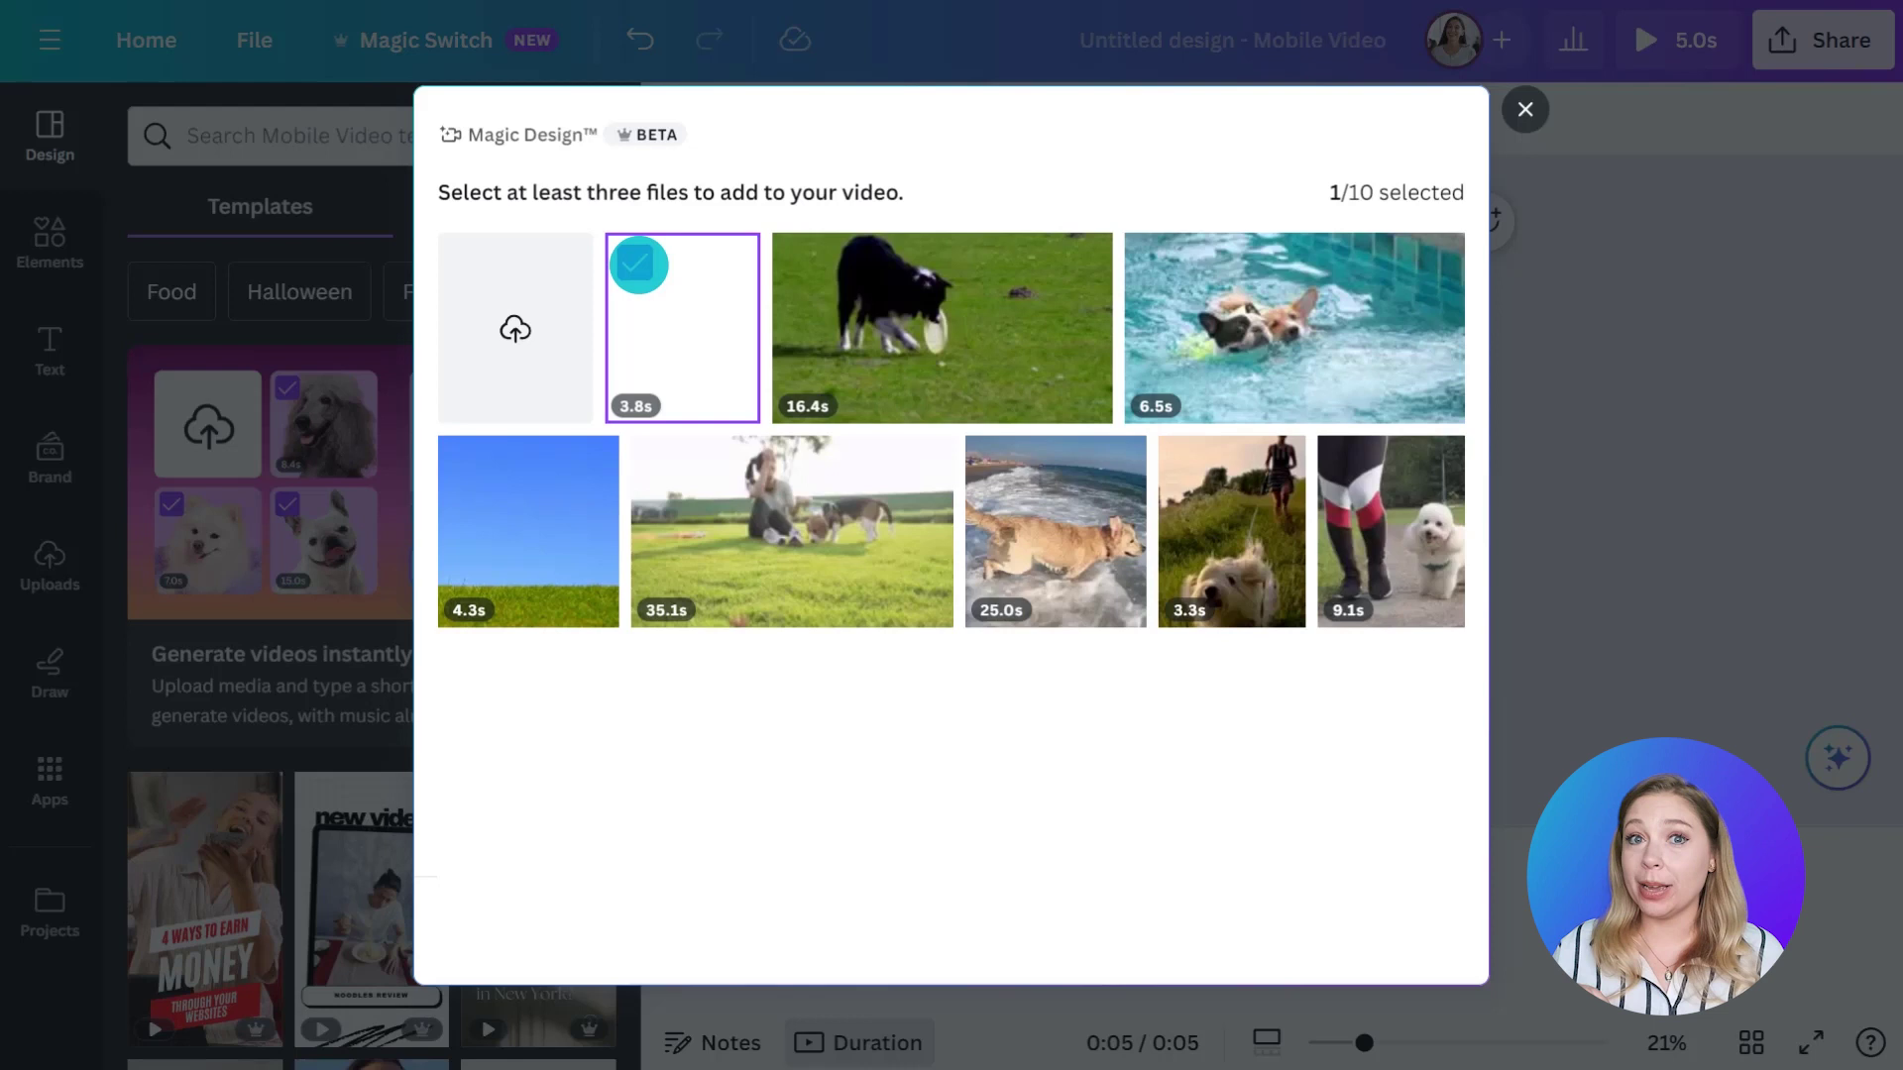
pyautogui.click(1155, 262)
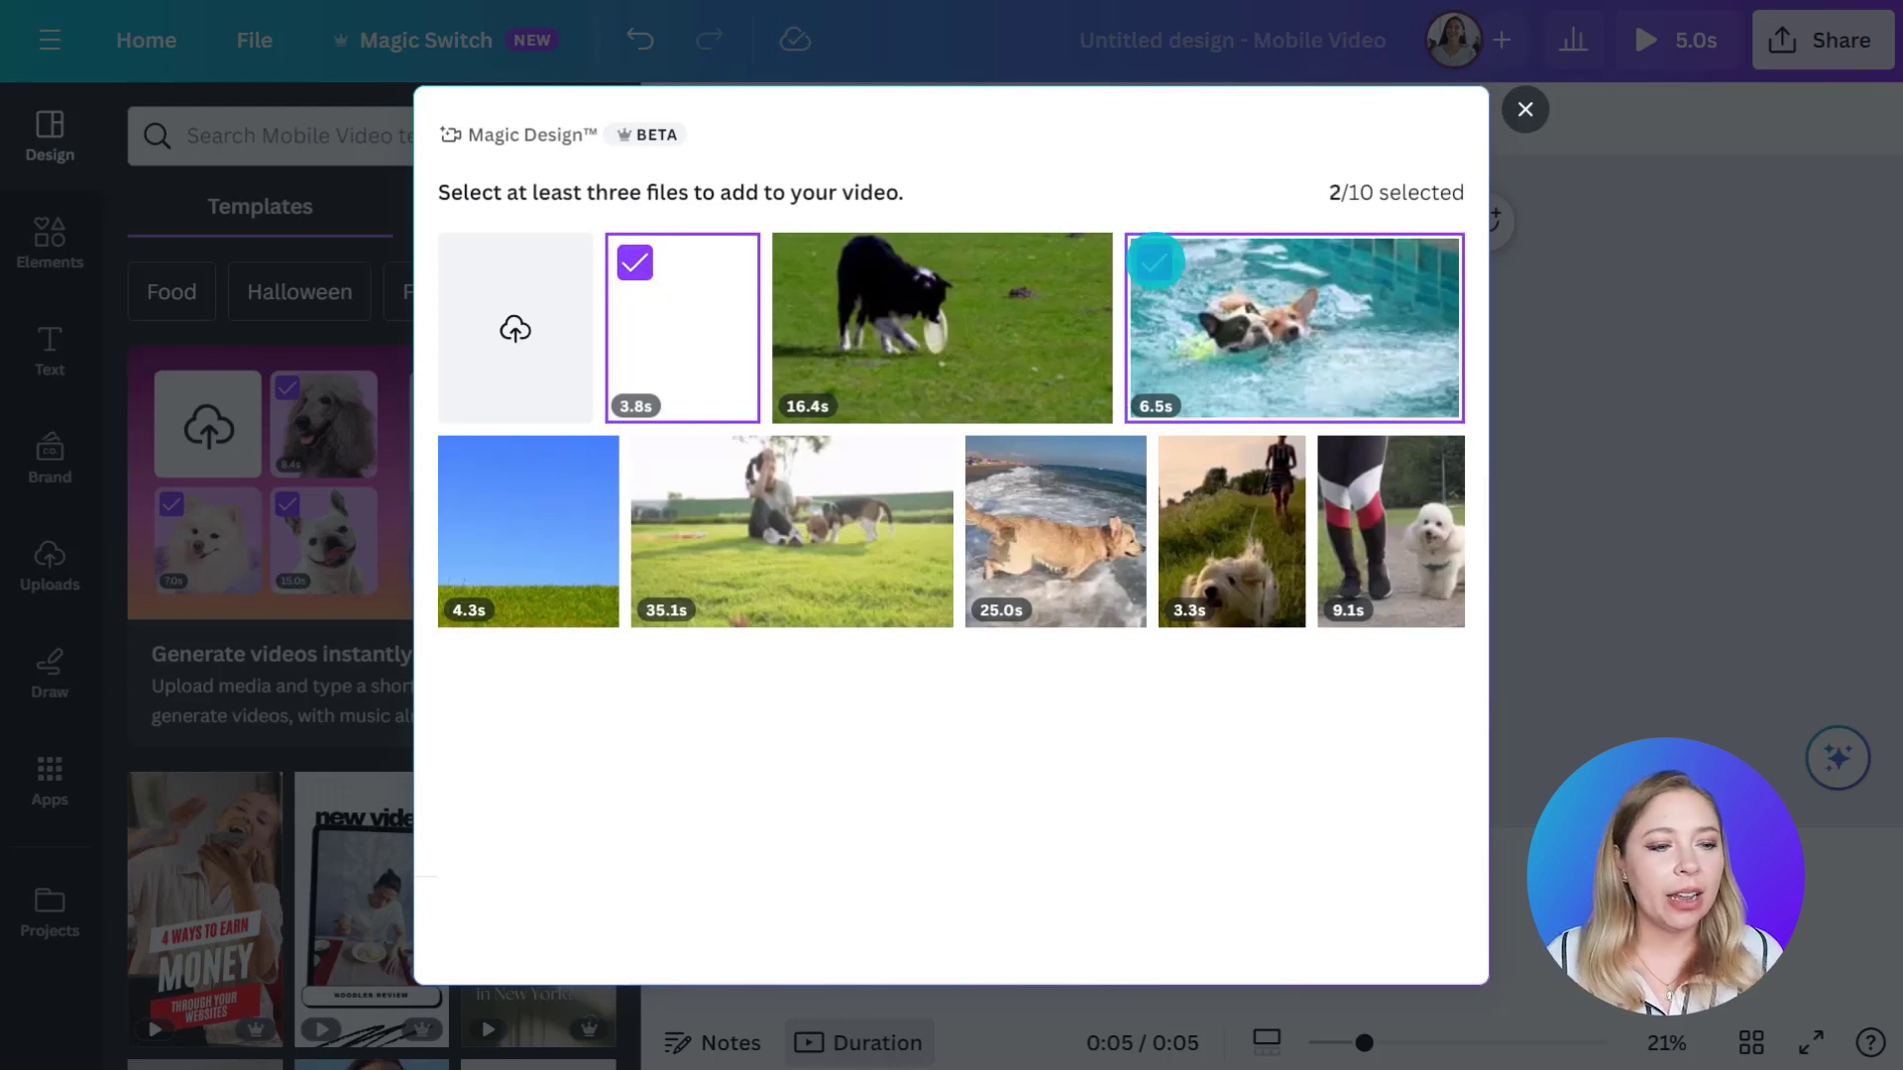
pyautogui.click(467, 465)
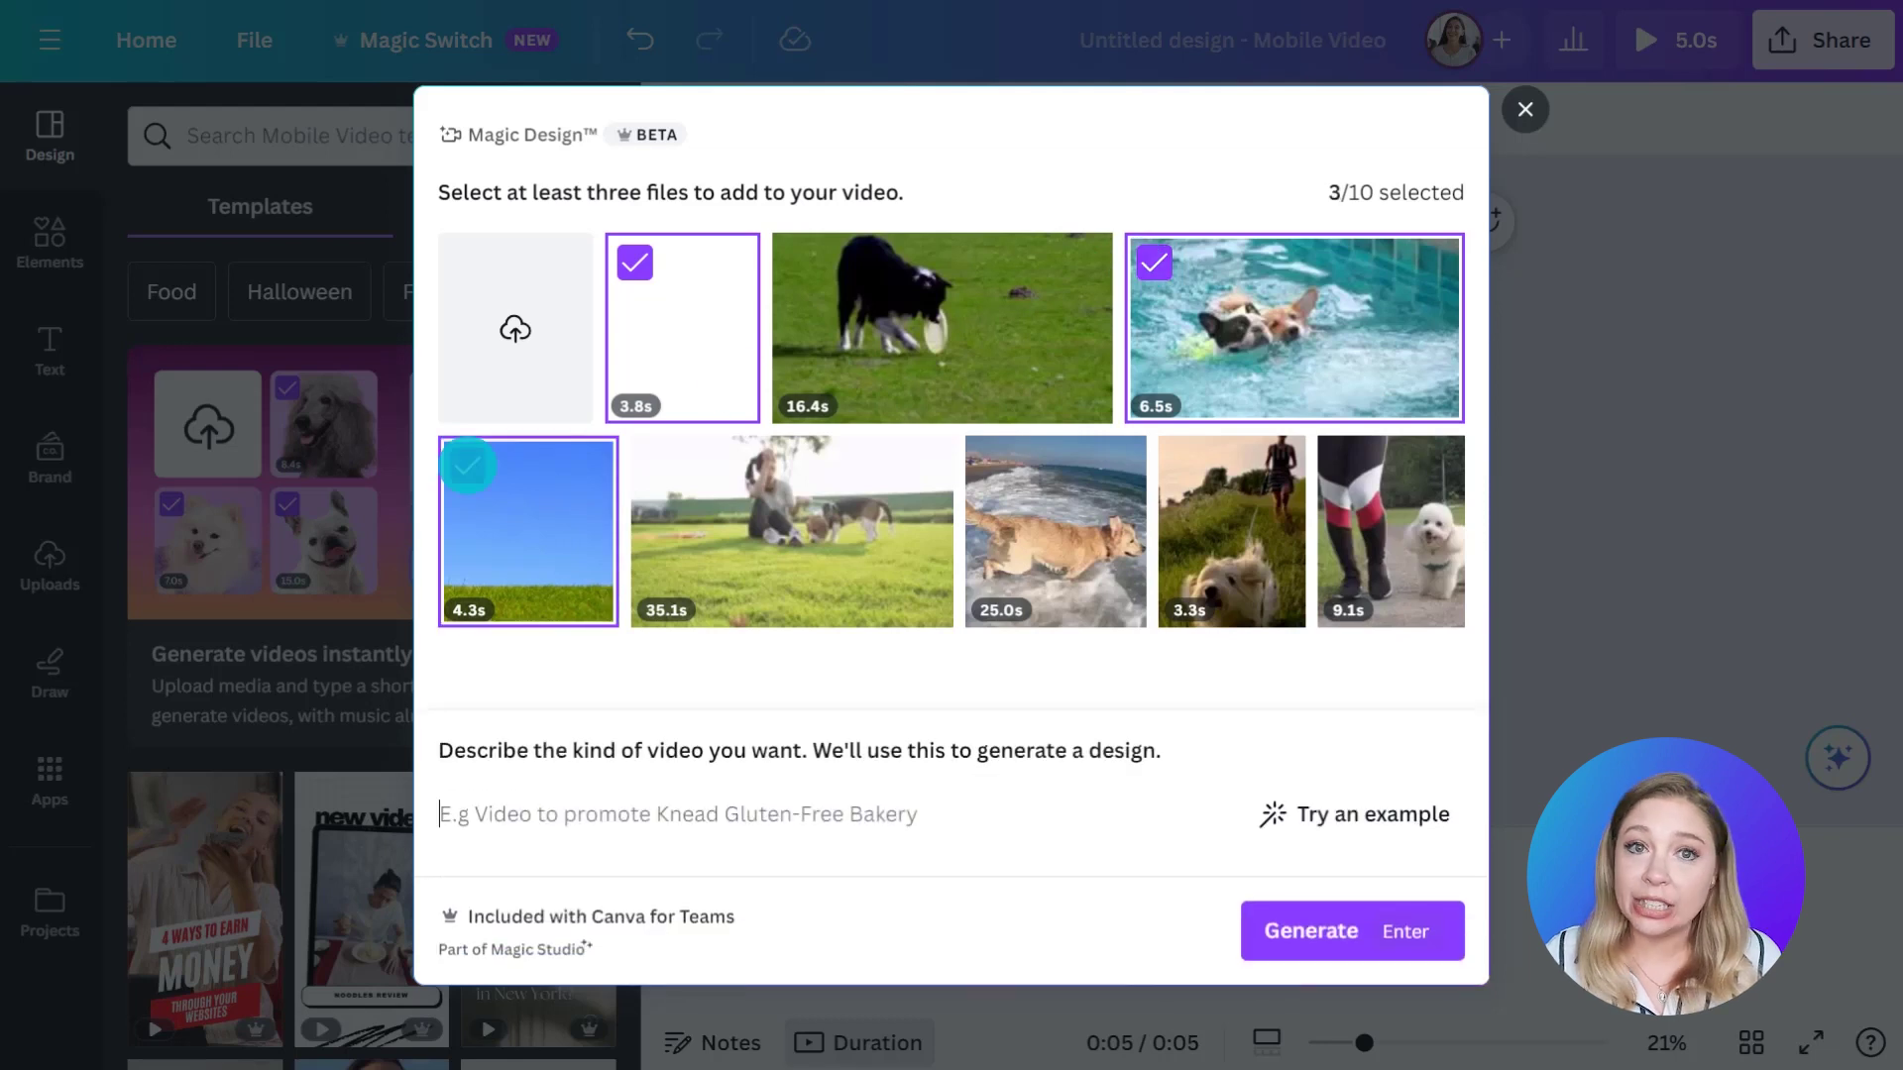
pyautogui.click(662, 465)
pyautogui.click(988, 463)
pyautogui.click(1188, 464)
pyautogui.click(1345, 465)
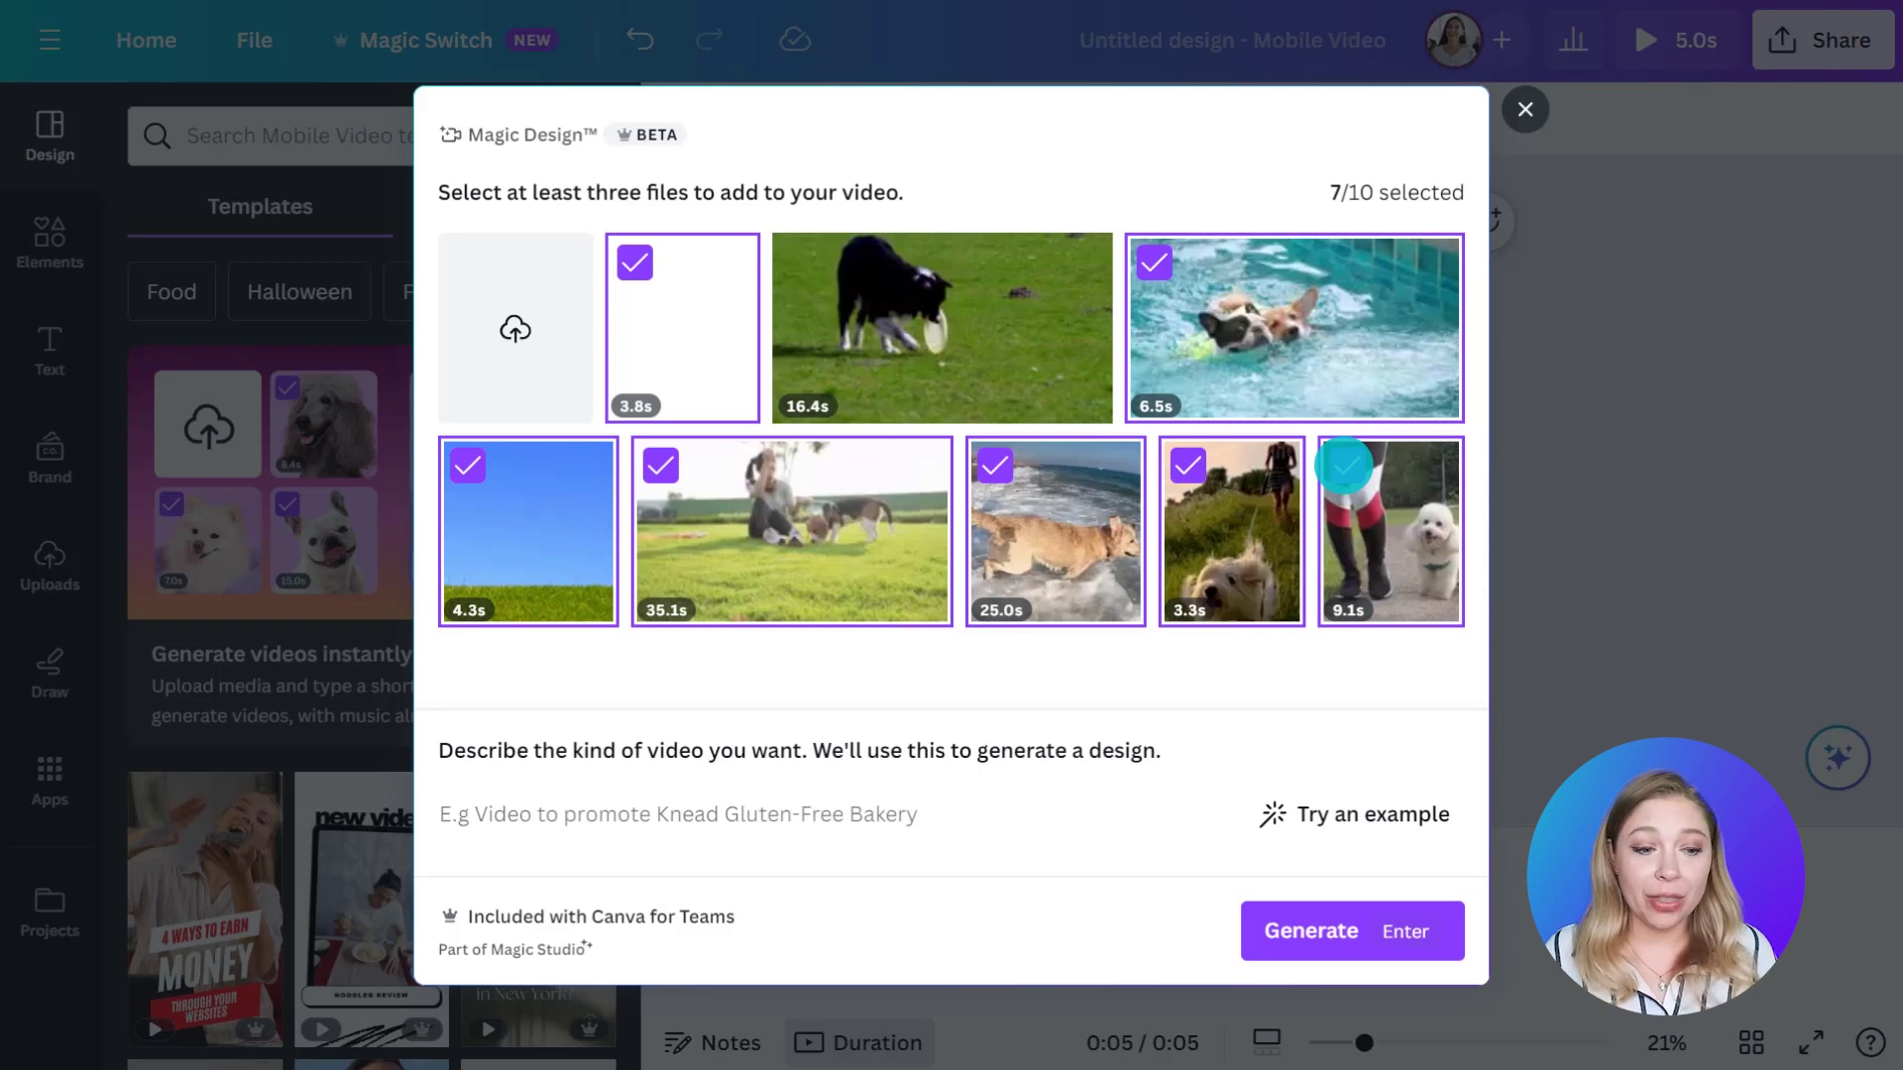
# Generate the video from the description "create a instagram reel video promoting exercising your dog every day" and play it back.
pyautogui.click(802, 826)
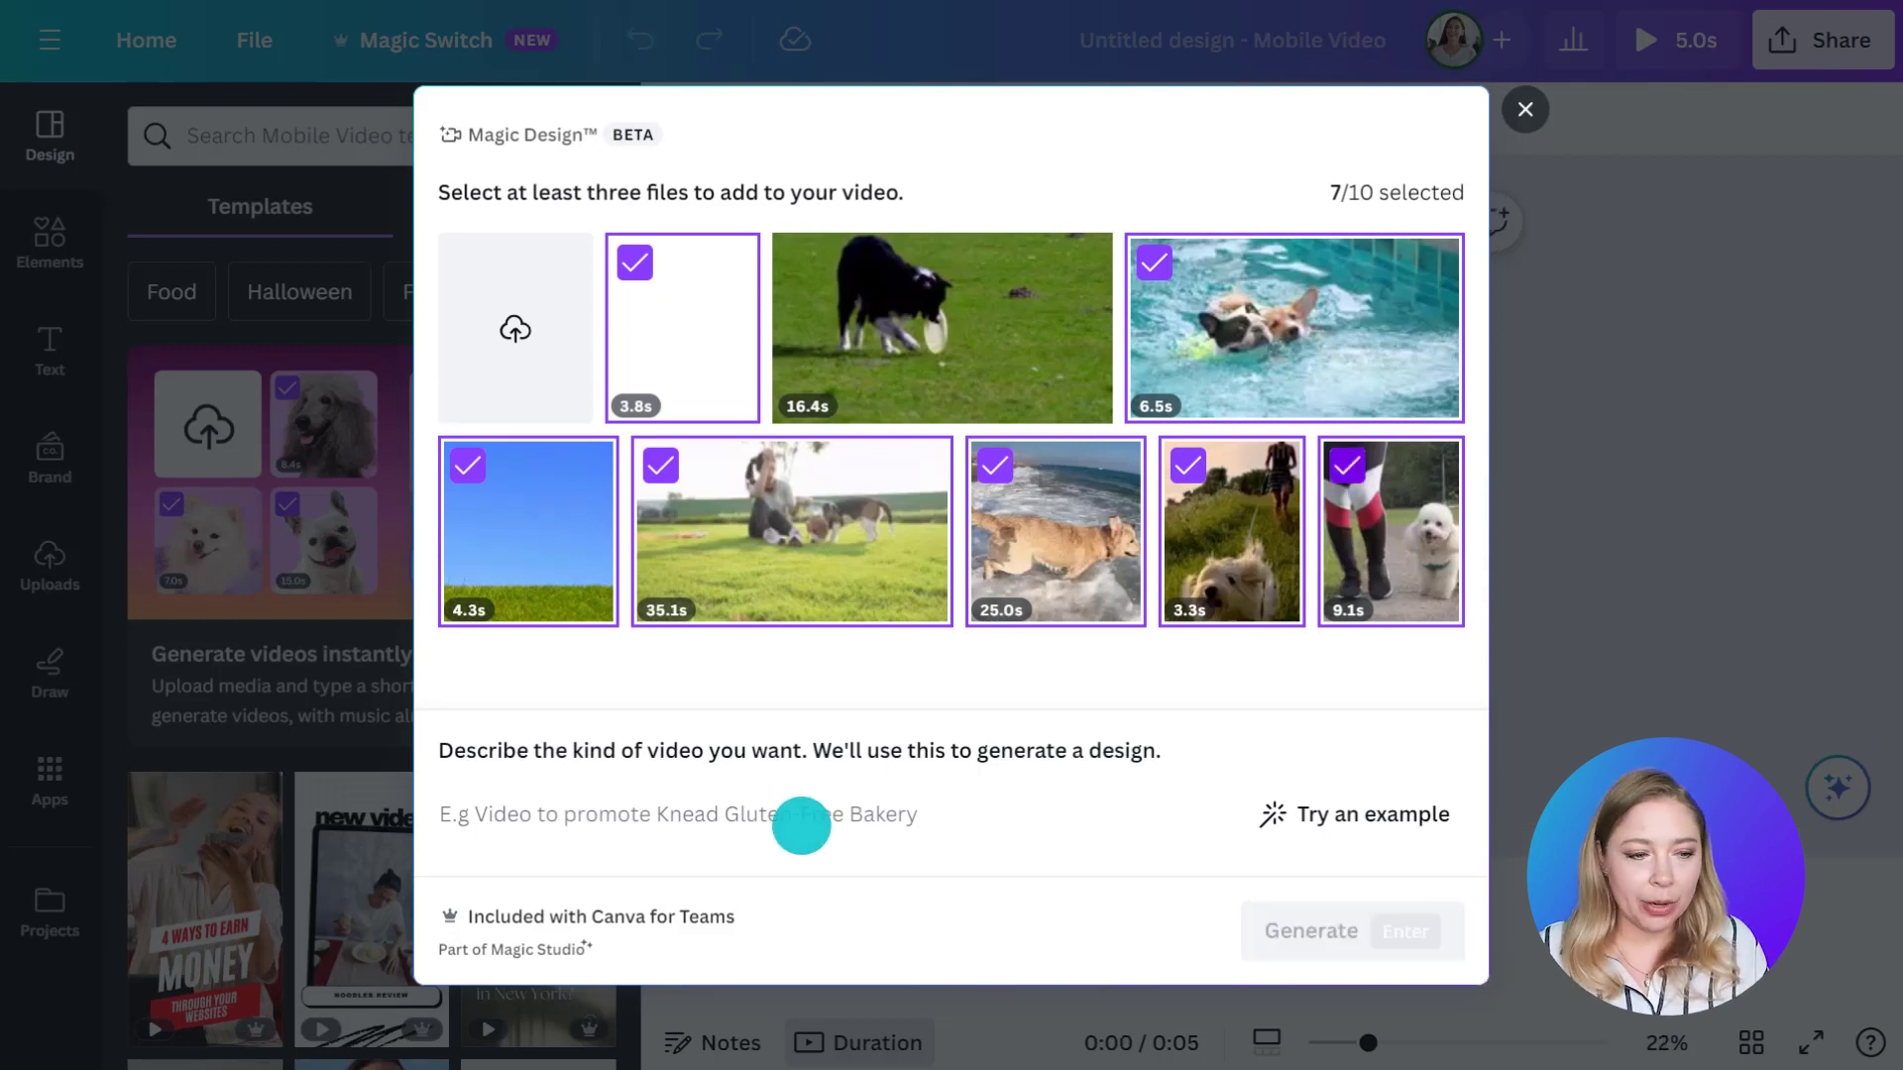
pyautogui.write('cr')
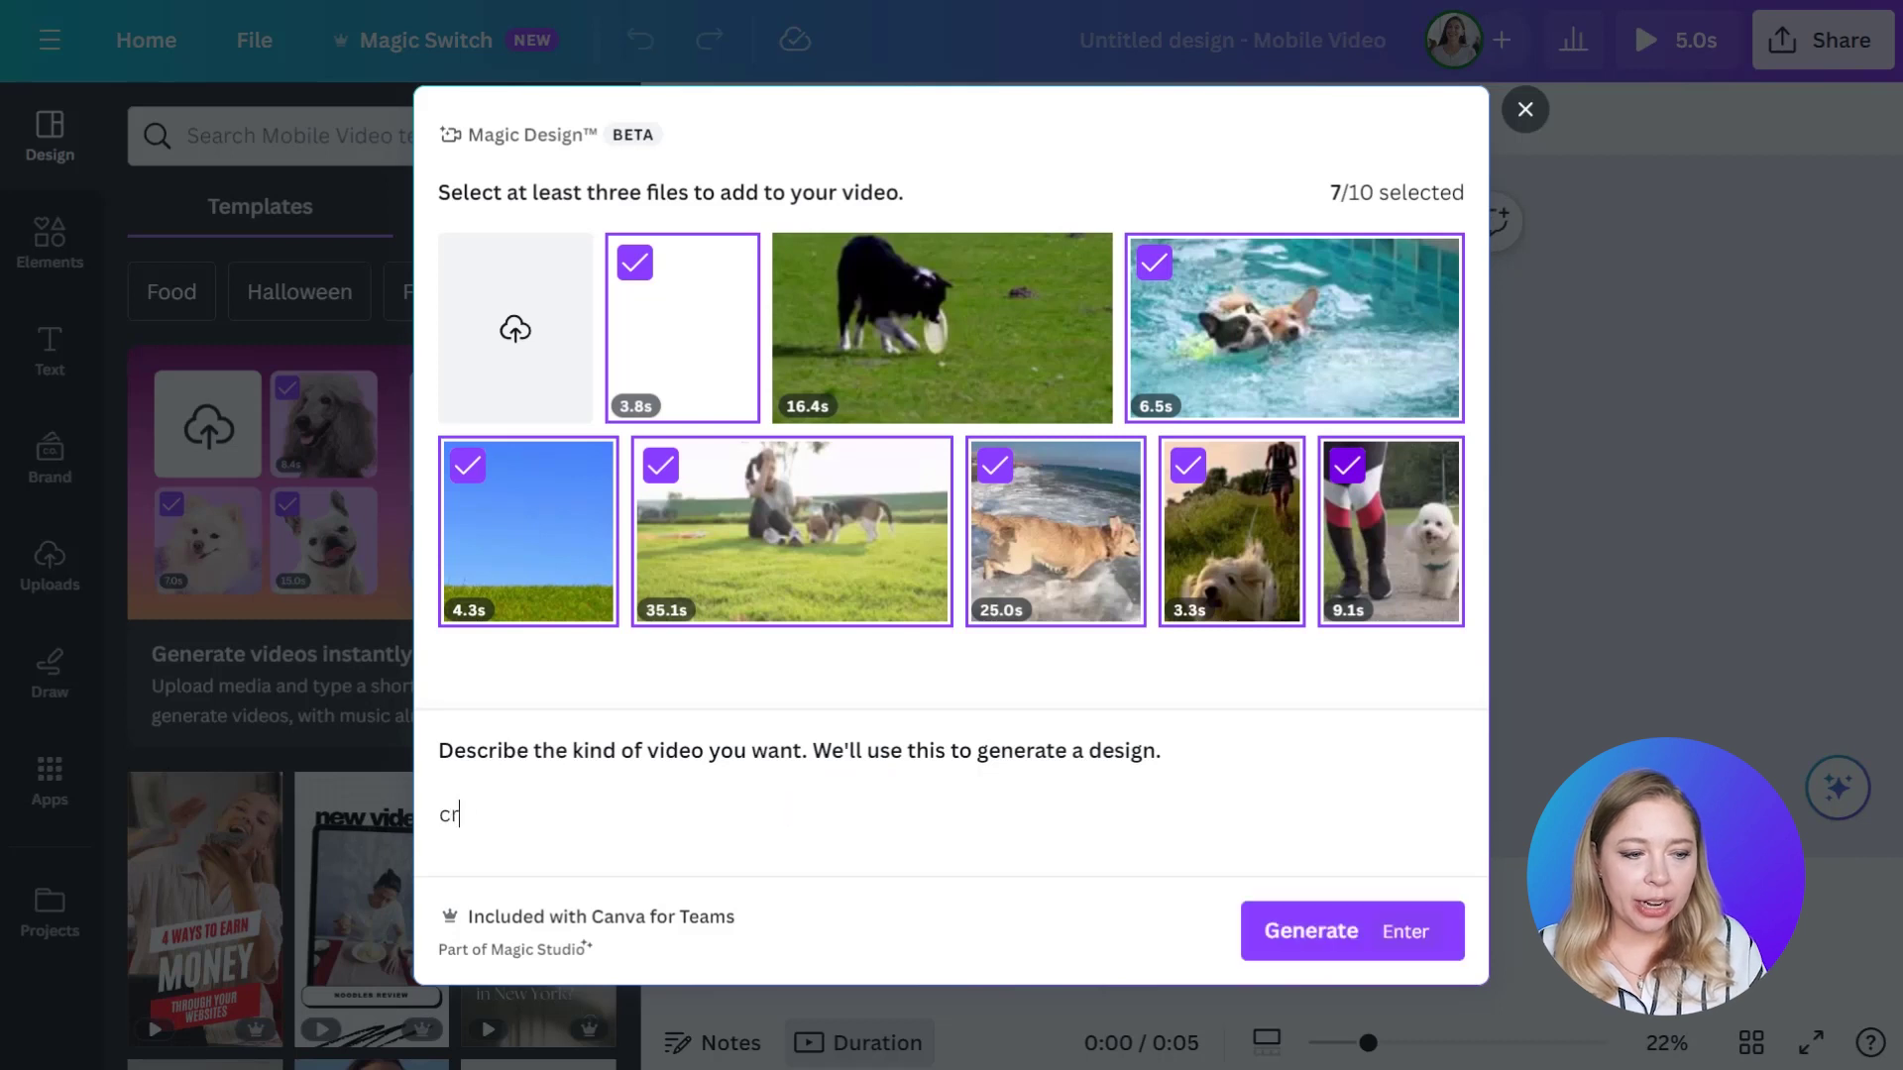
pyautogui.write('eate a instagra')
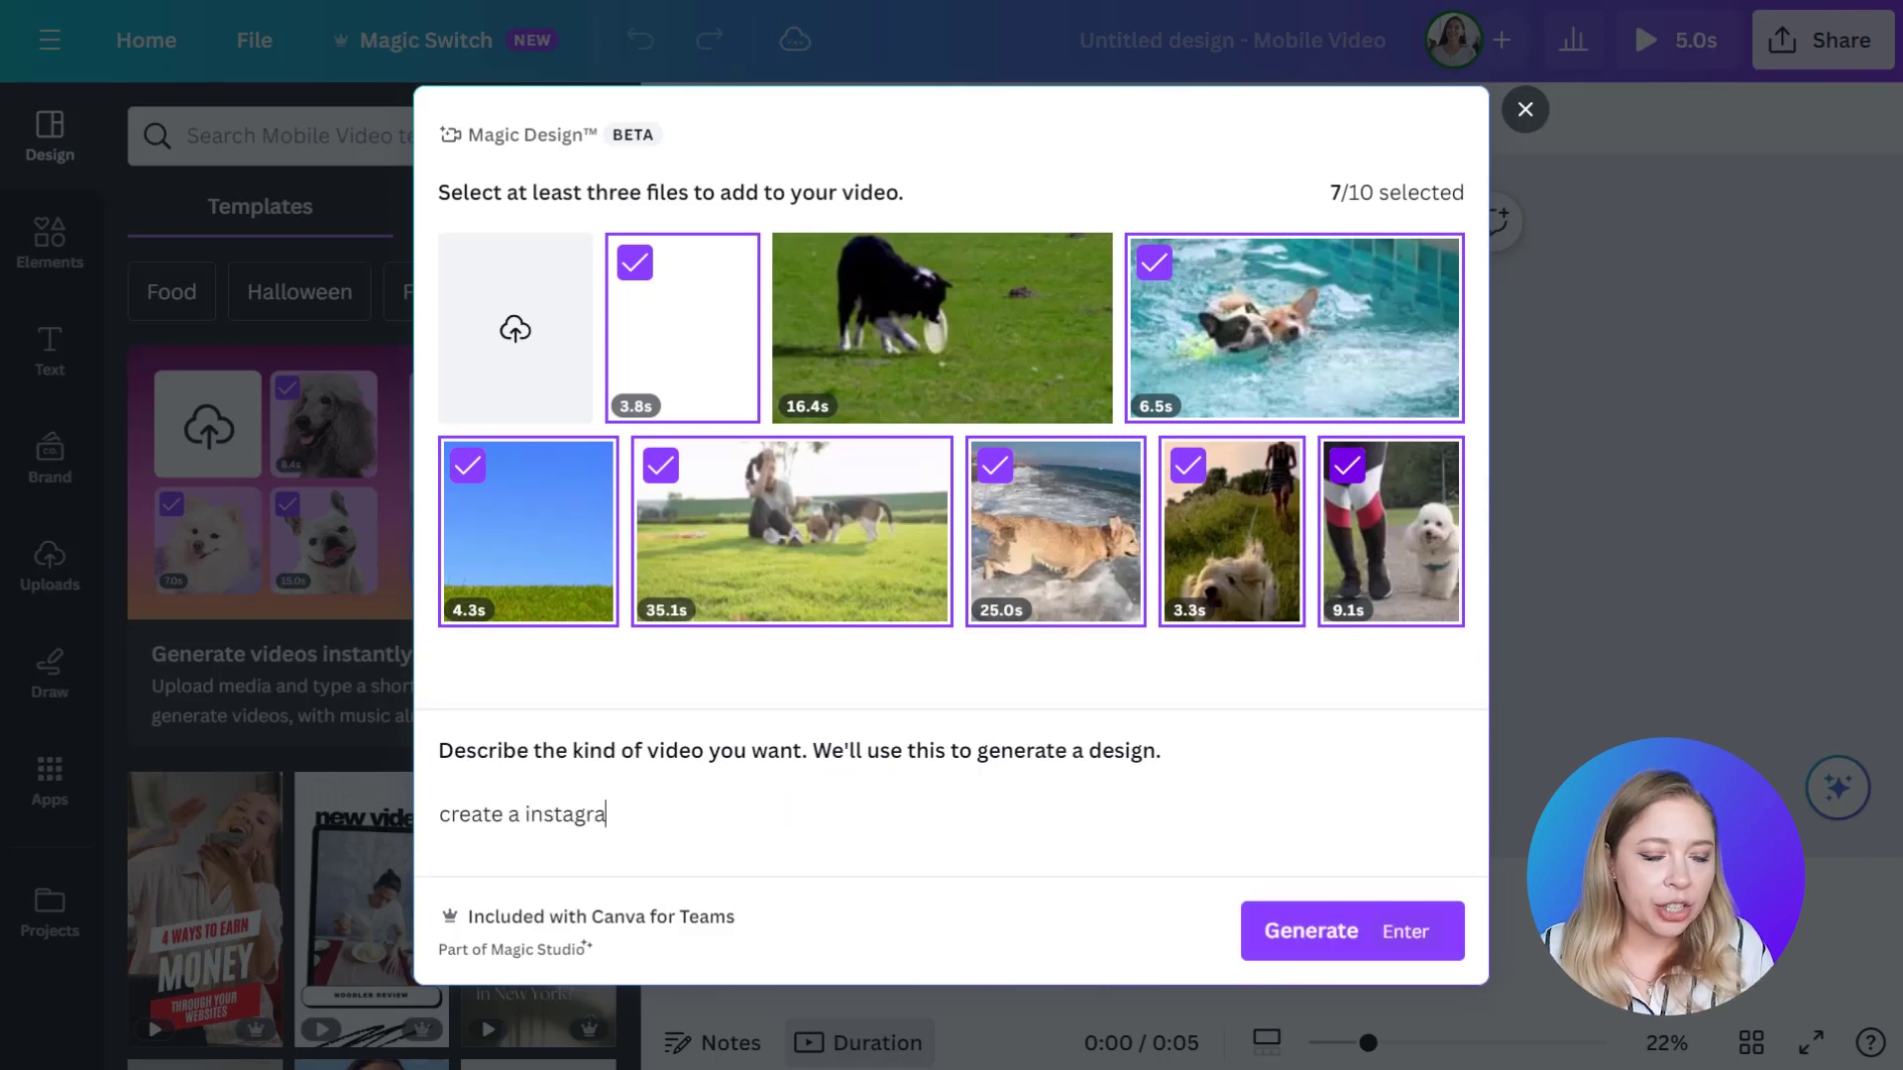
pyautogui.write('m reel vide')
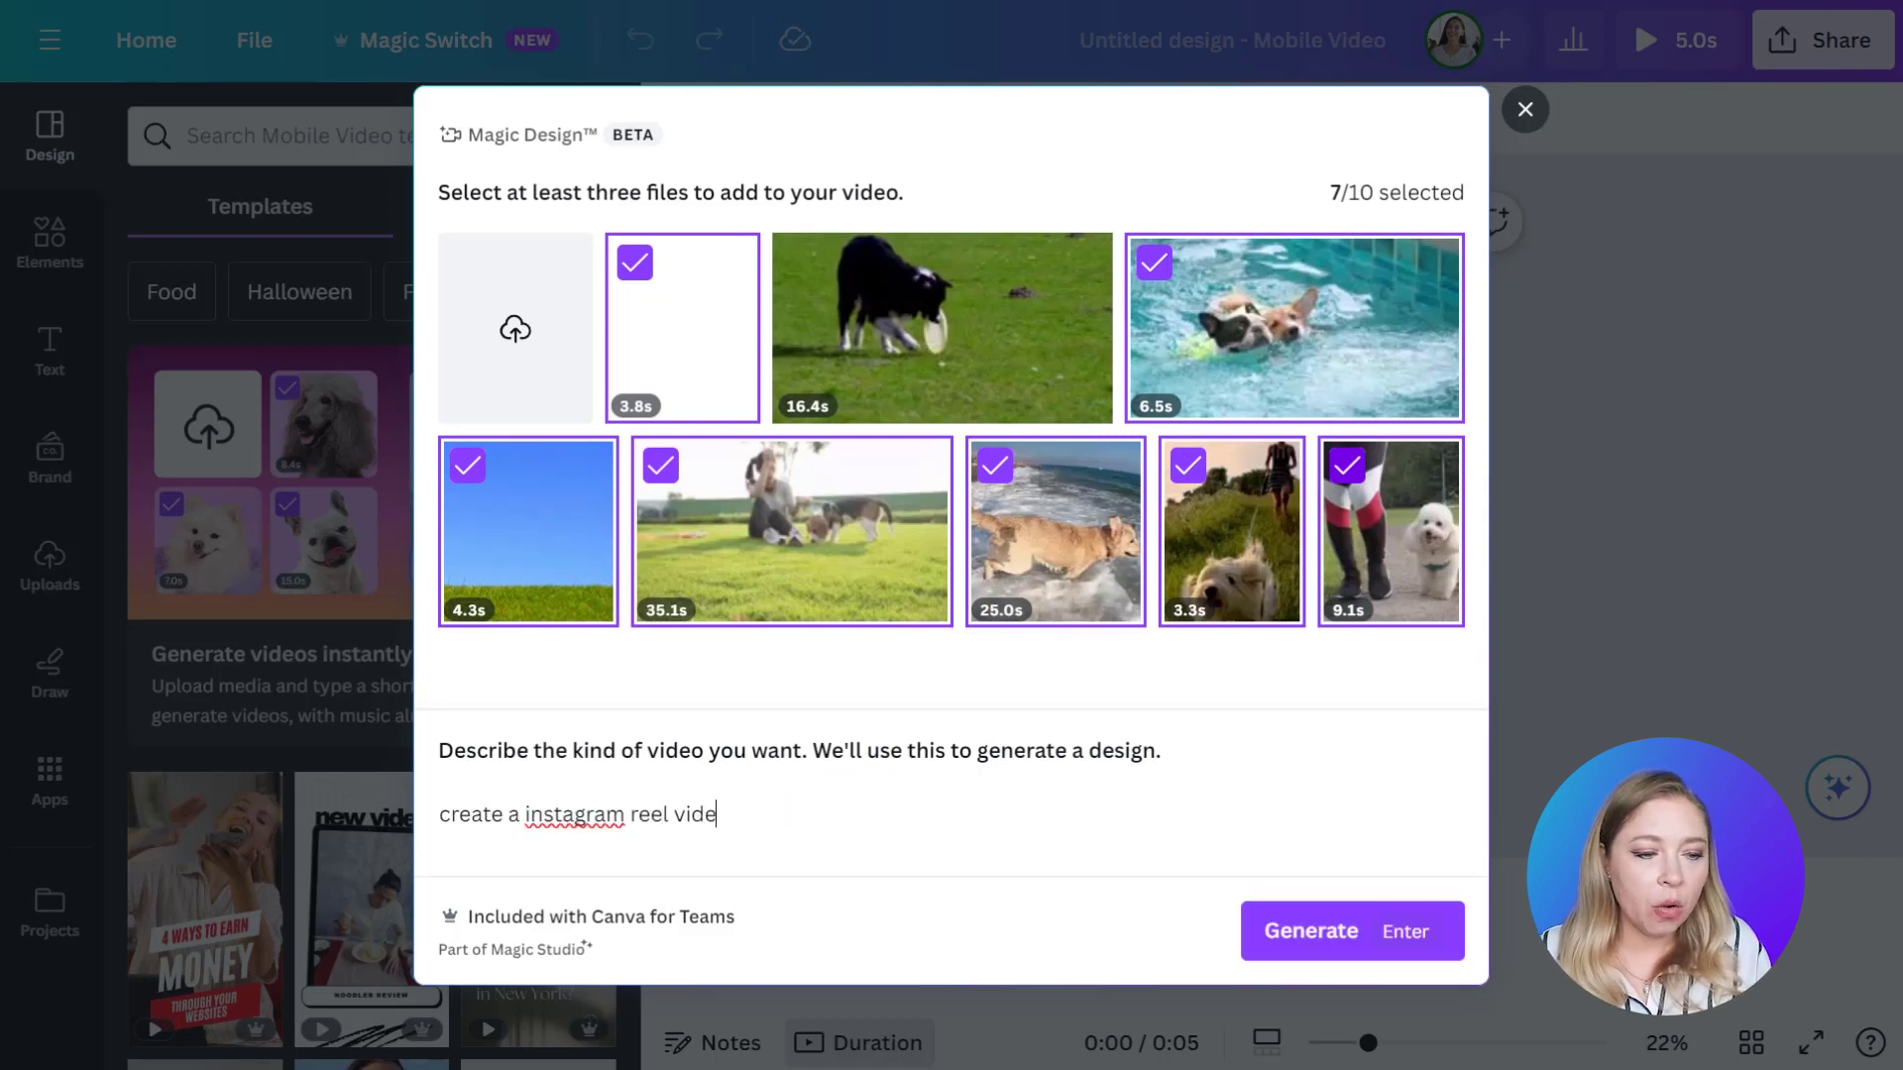
pyautogui.write('o promoting ')
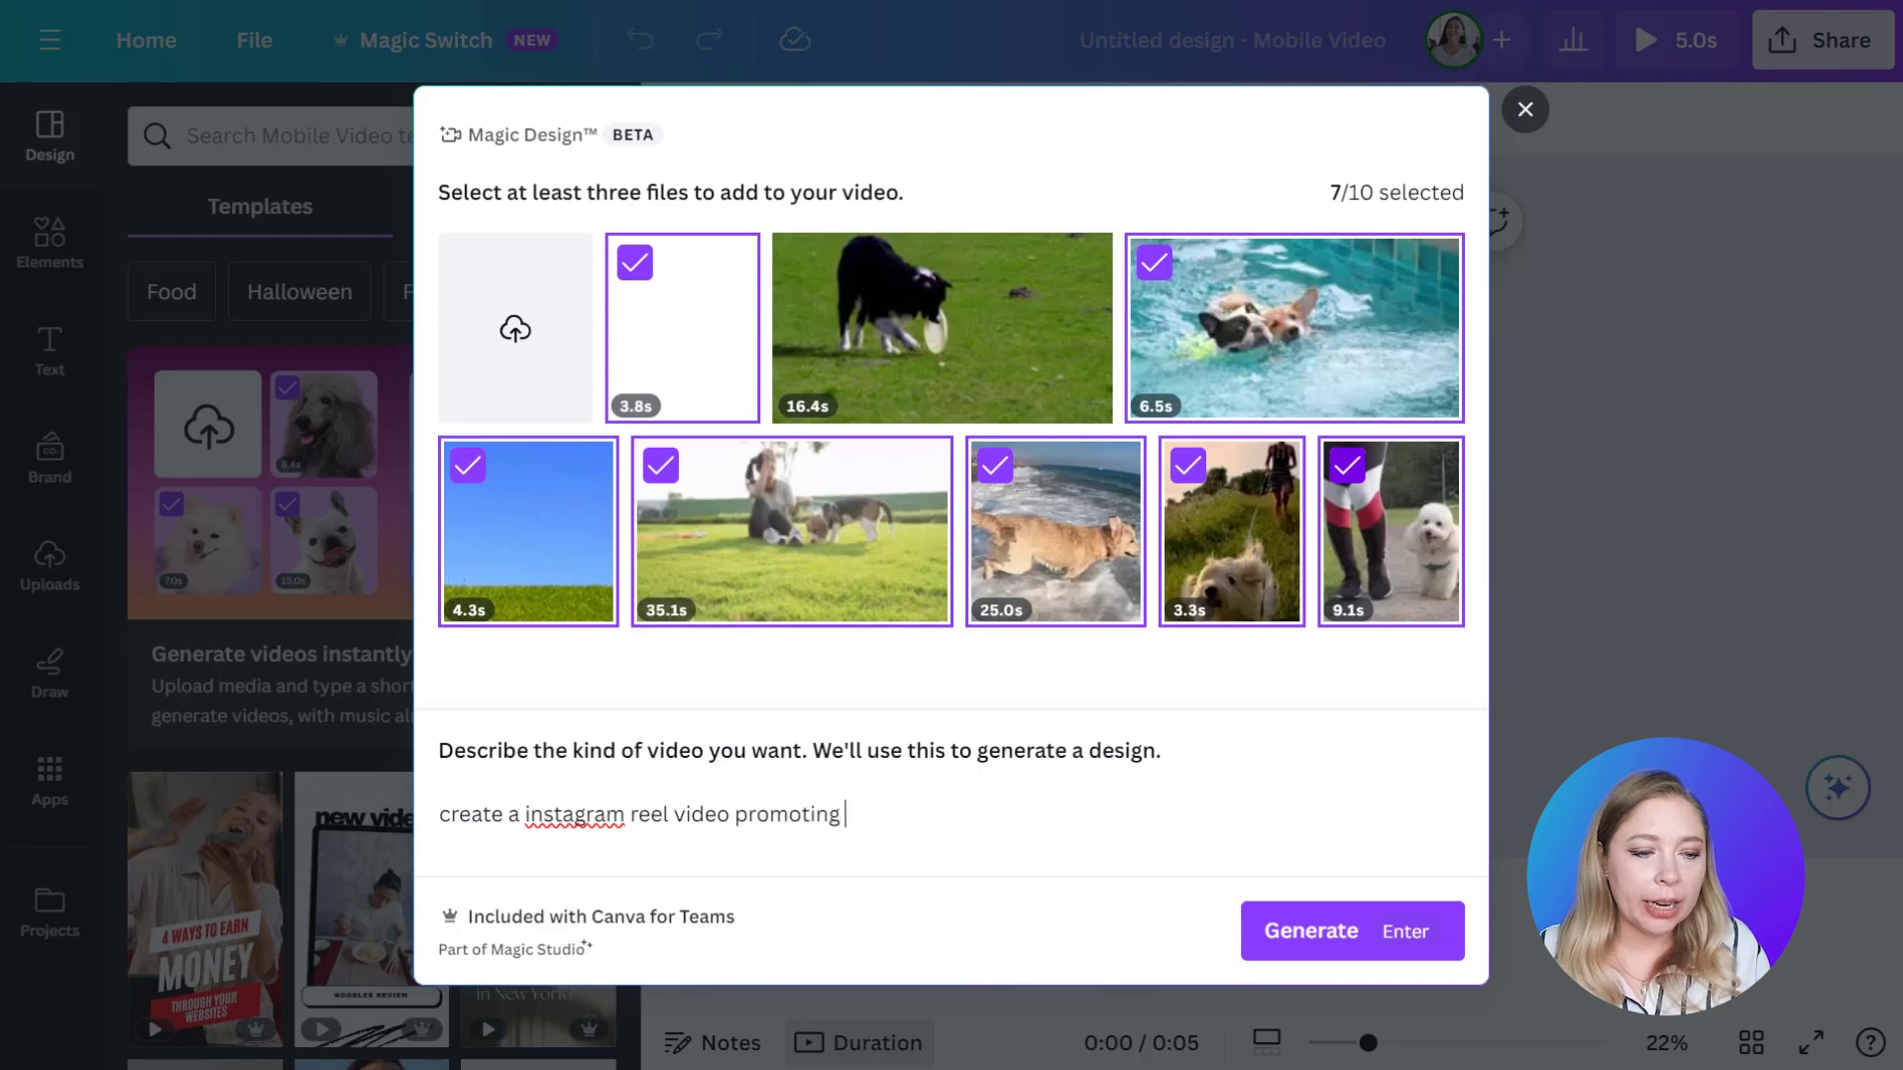
pyautogui.write('exercising yo')
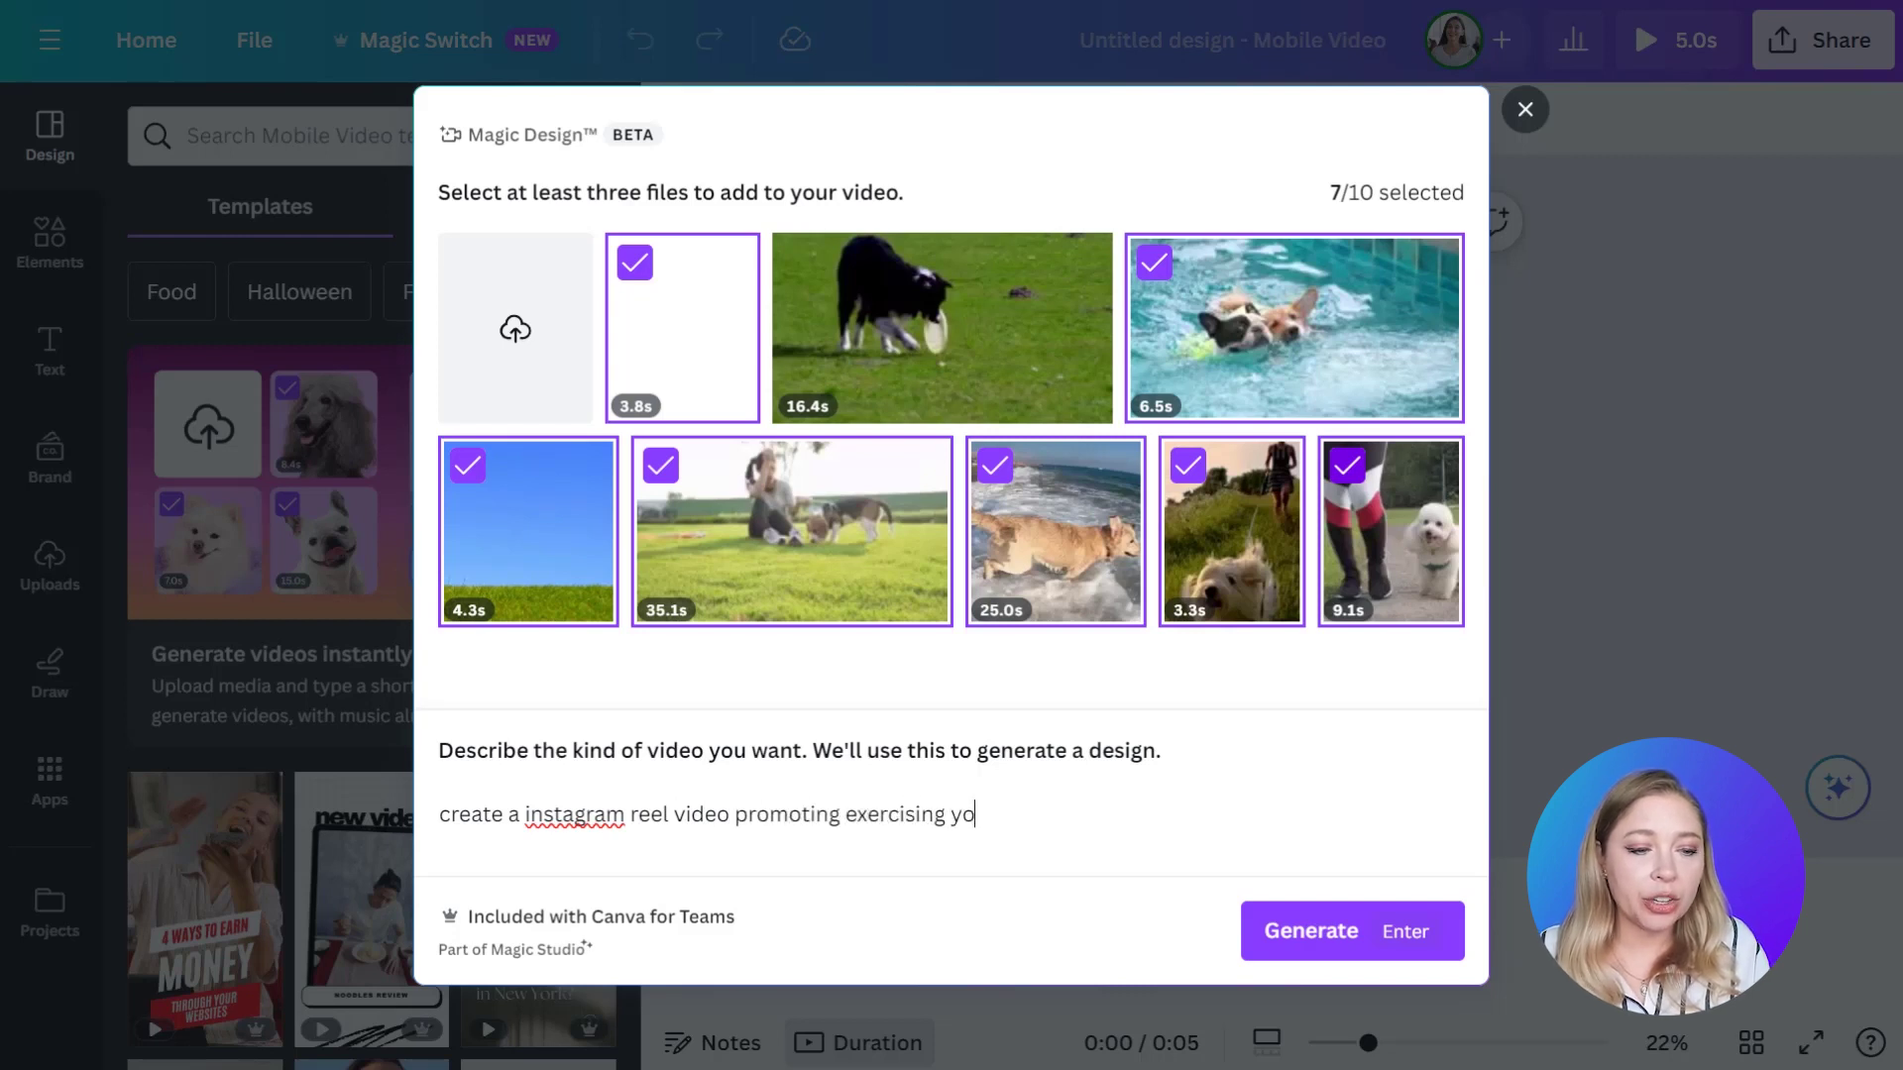
pyautogui.write('ur dog every day')
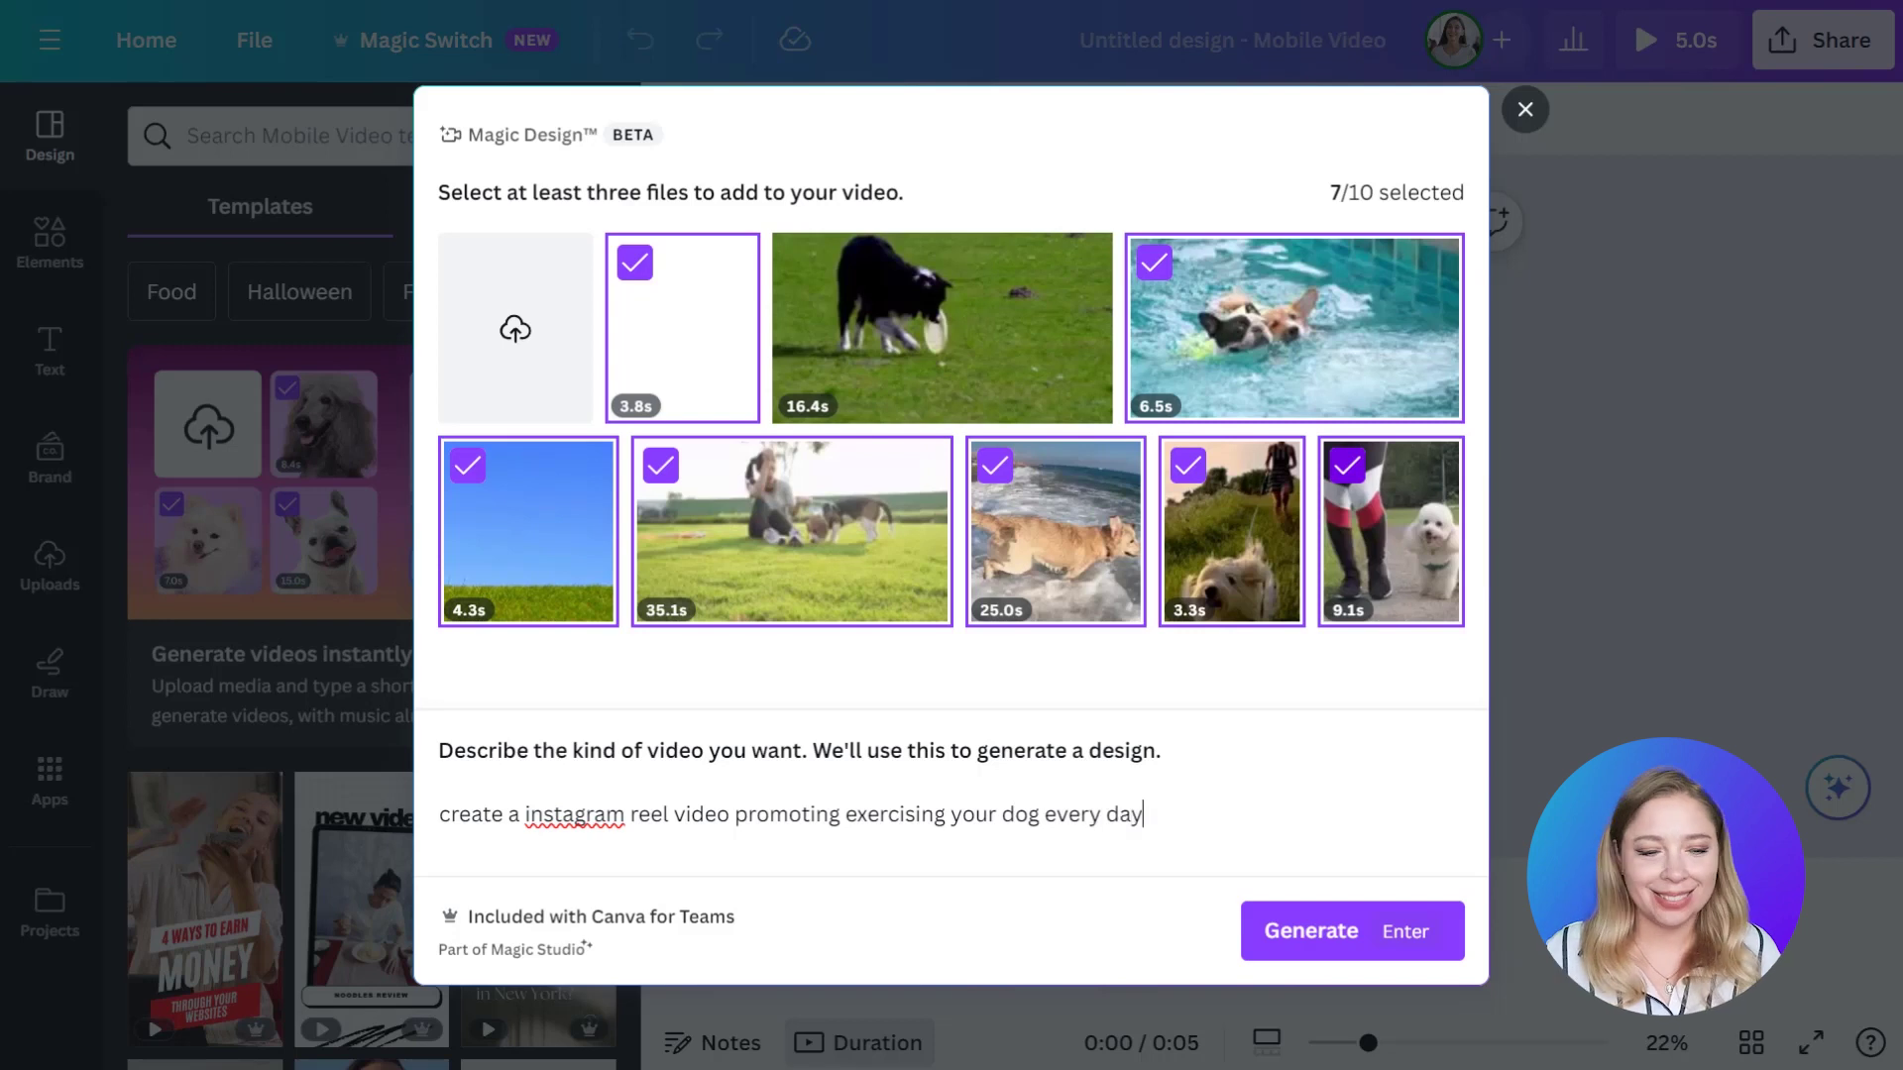
pyautogui.click(1348, 931)
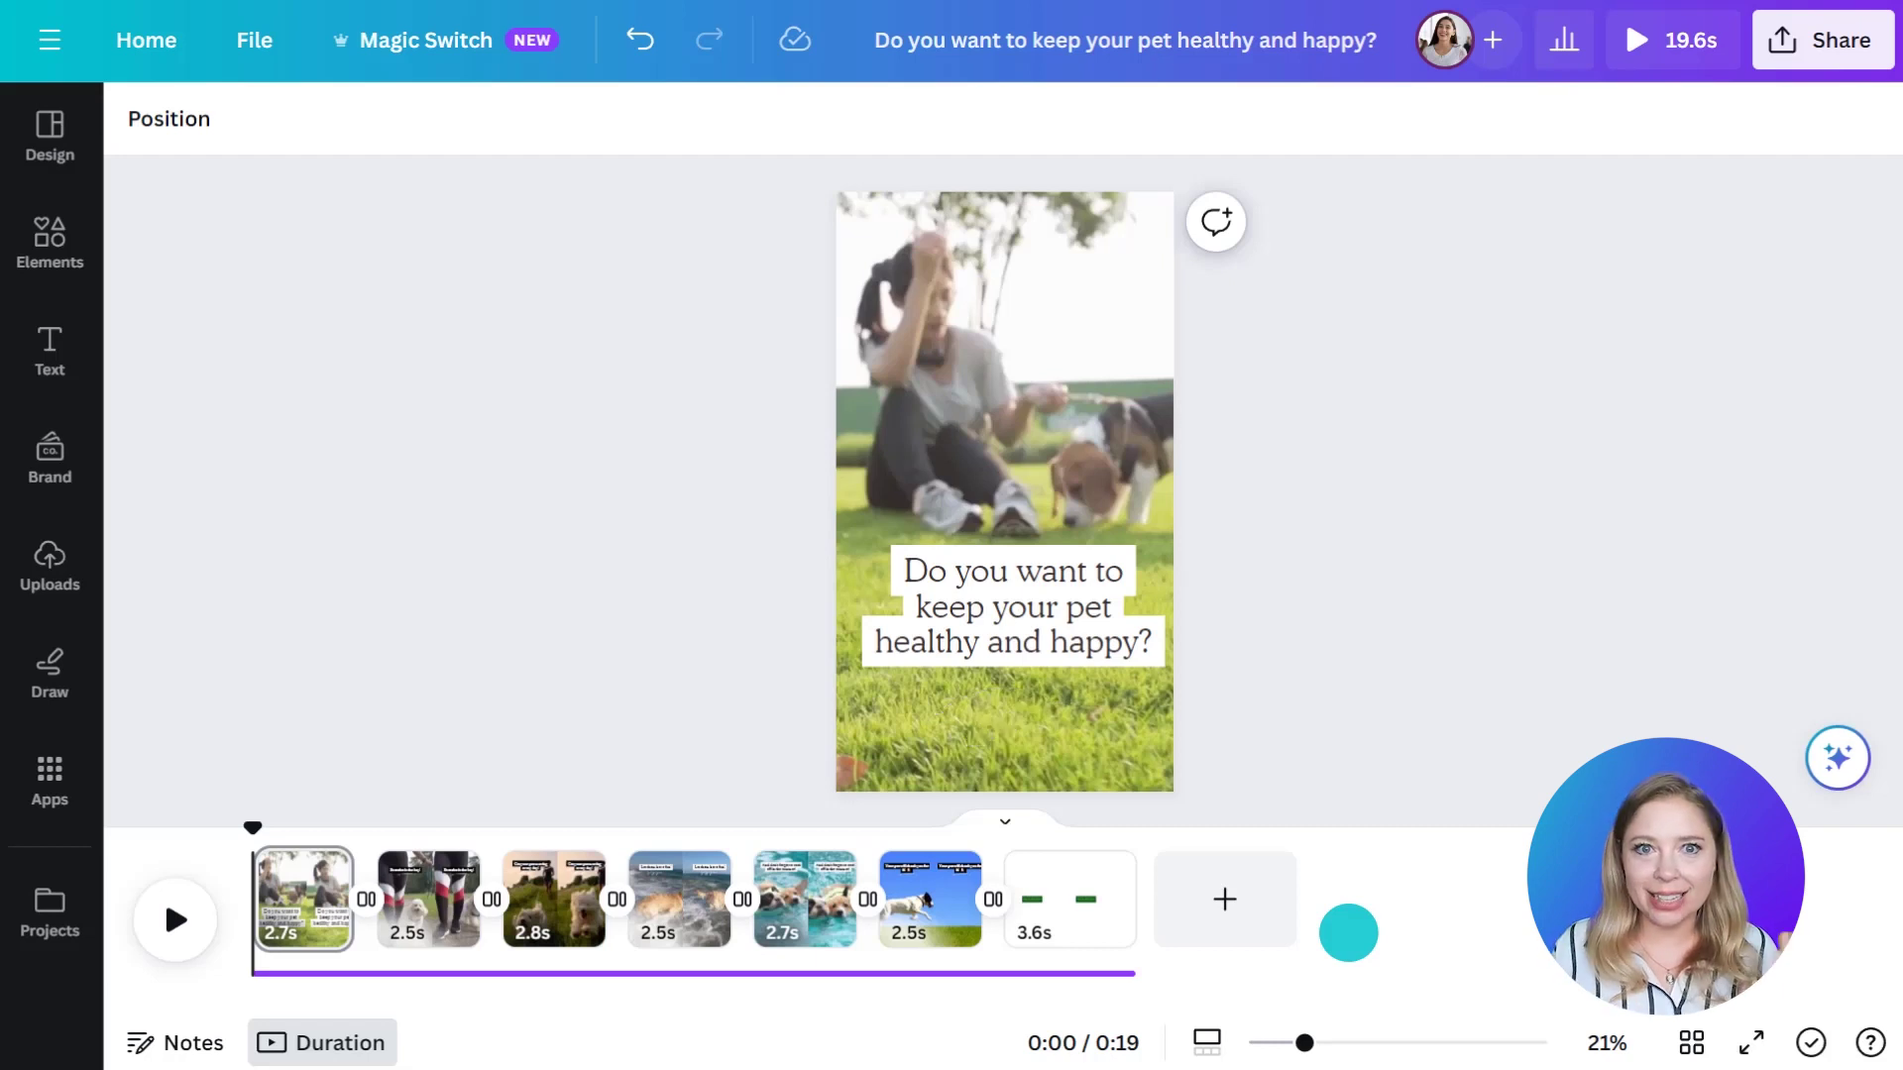
pyautogui.click(173, 920)
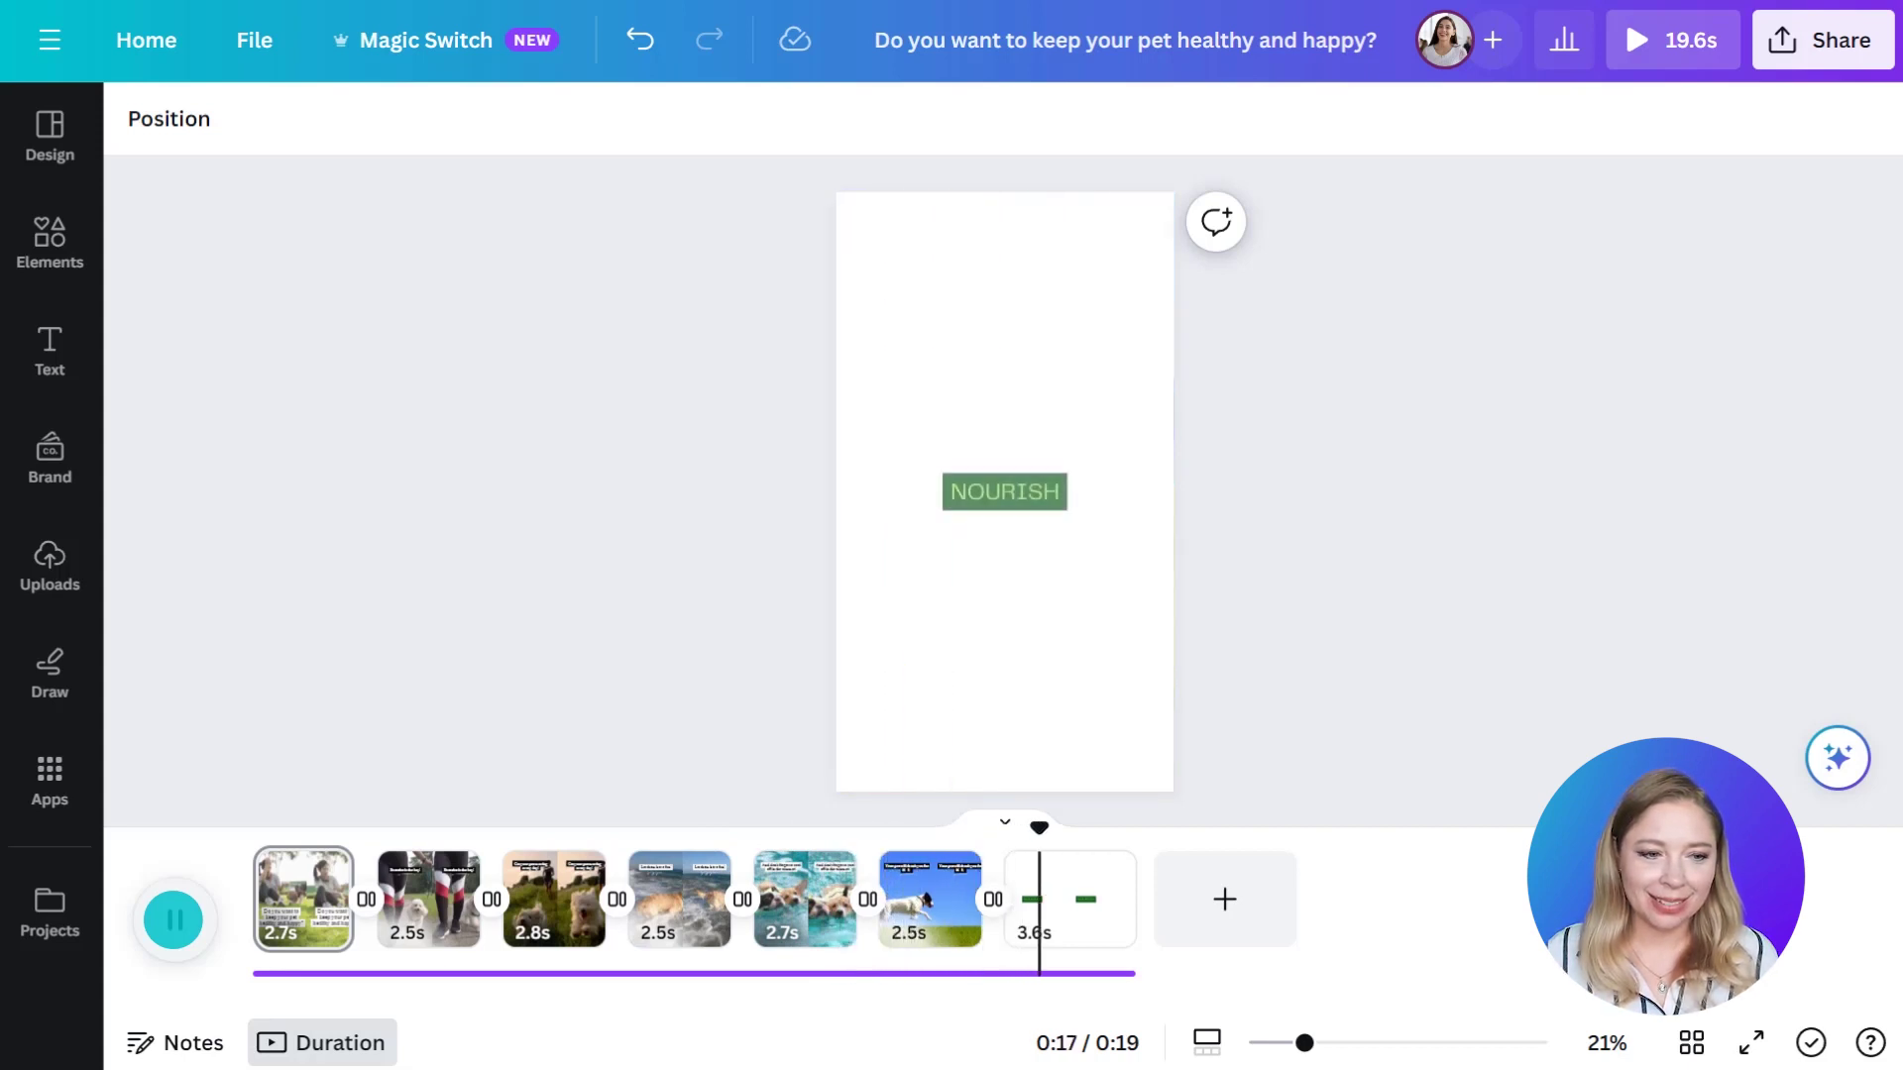
pyautogui.press('space')
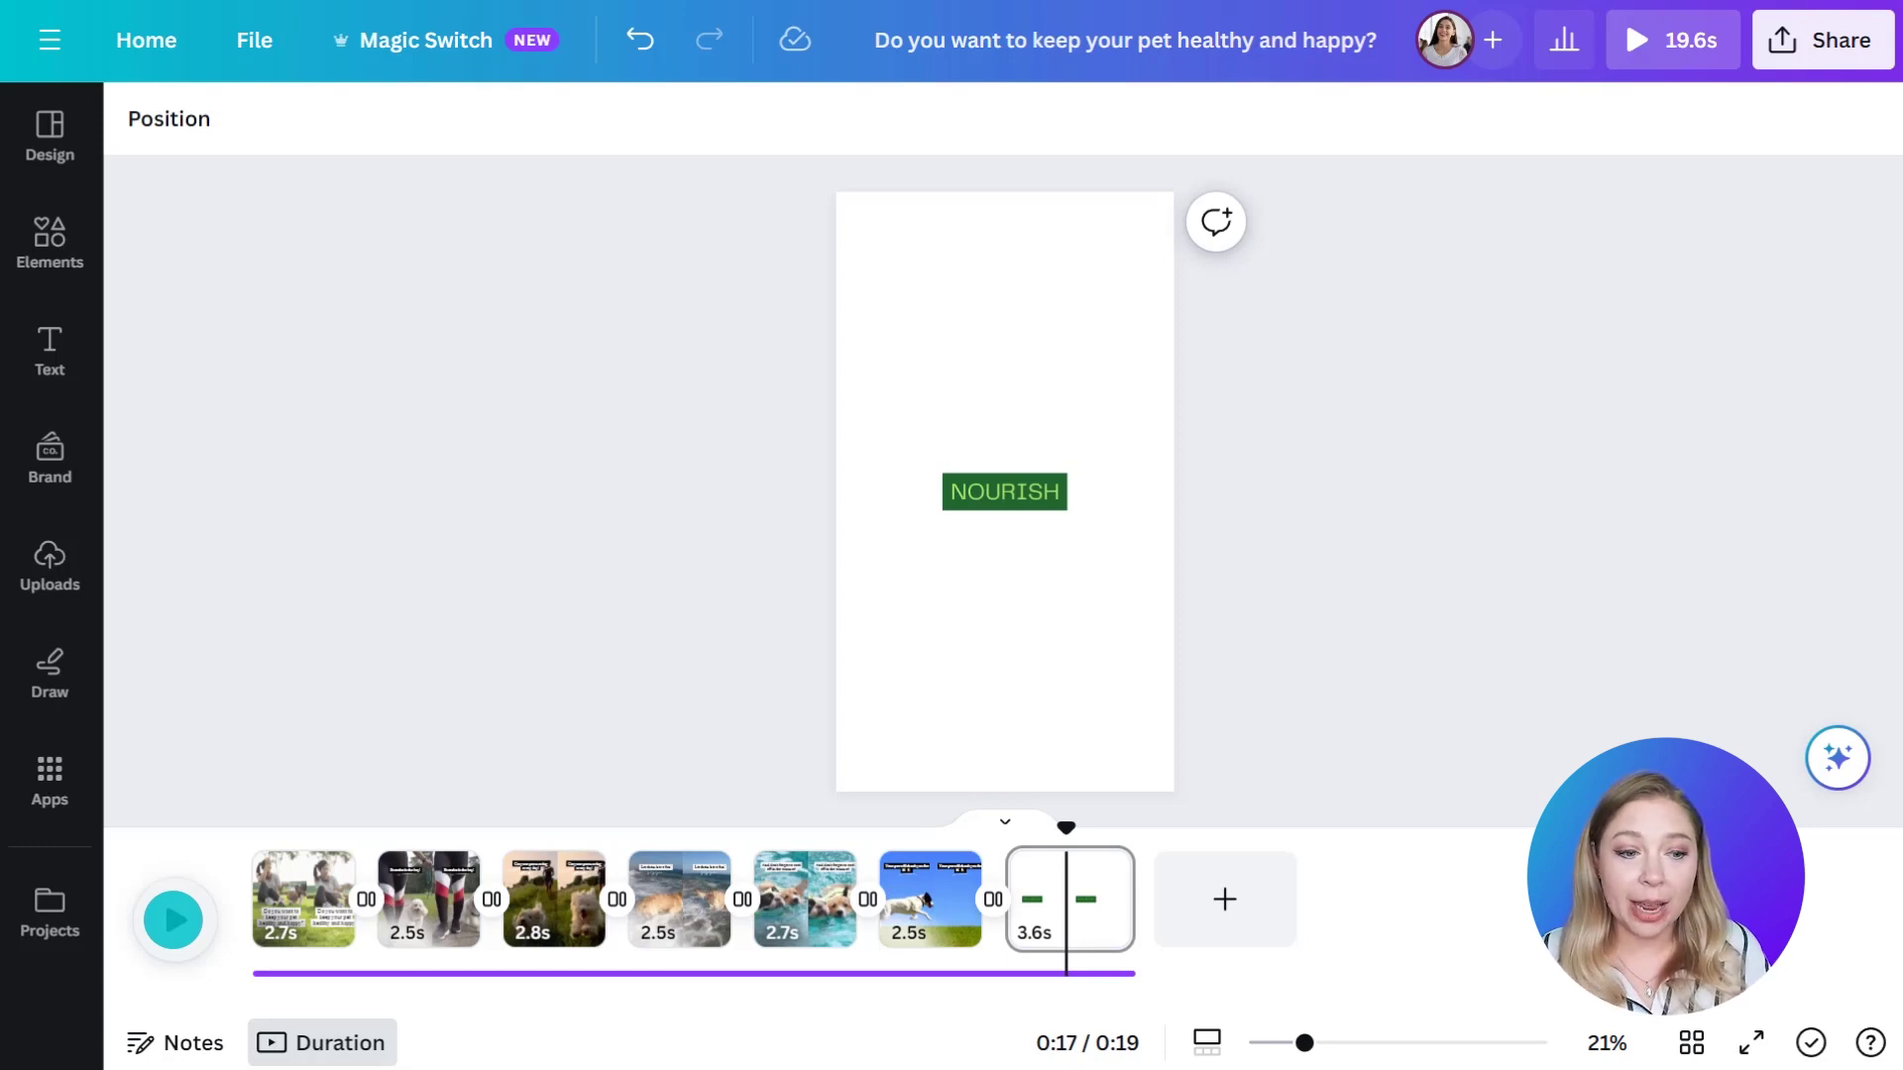
# Inspect the NOURISH logo on the closing page and scrub back through the swimming dogs clip to the opening clip.
pyautogui.click(1006, 492)
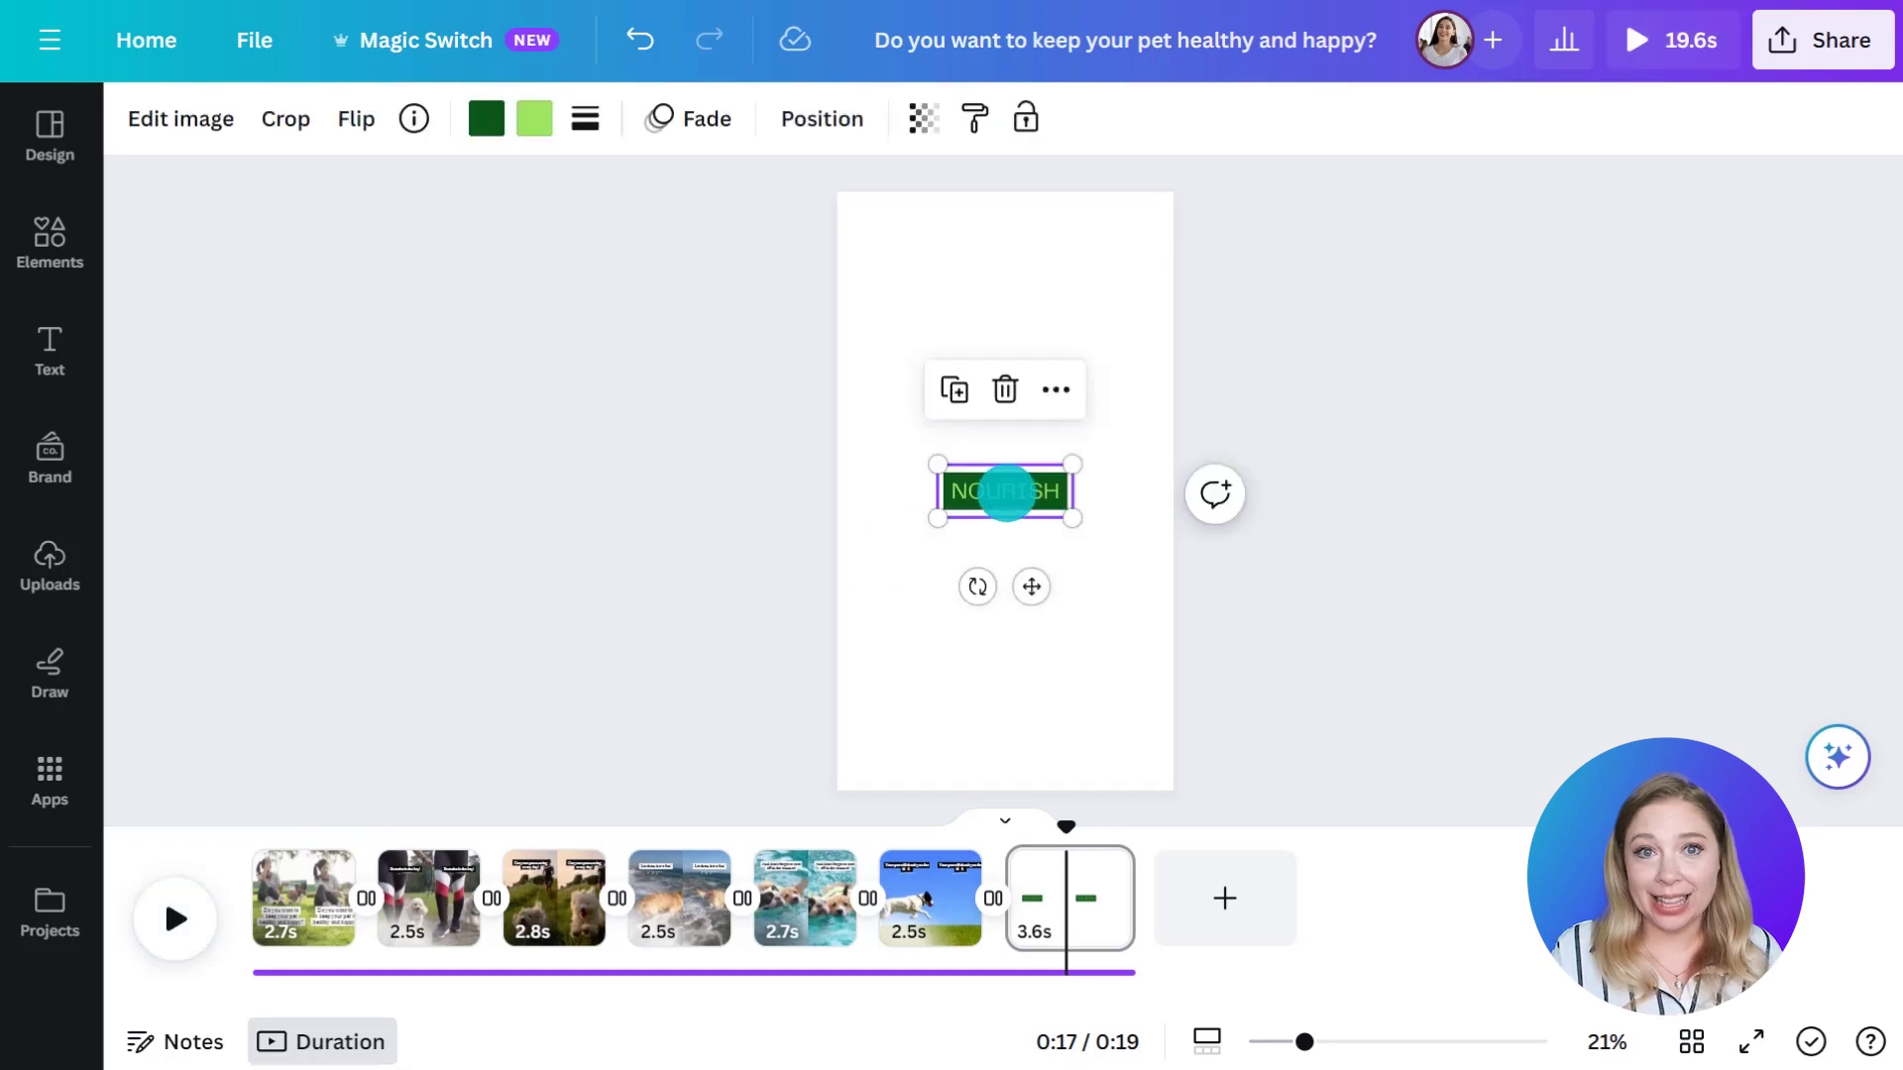
pyautogui.moveTo(1065, 825); pyautogui.dragTo(813, 828)
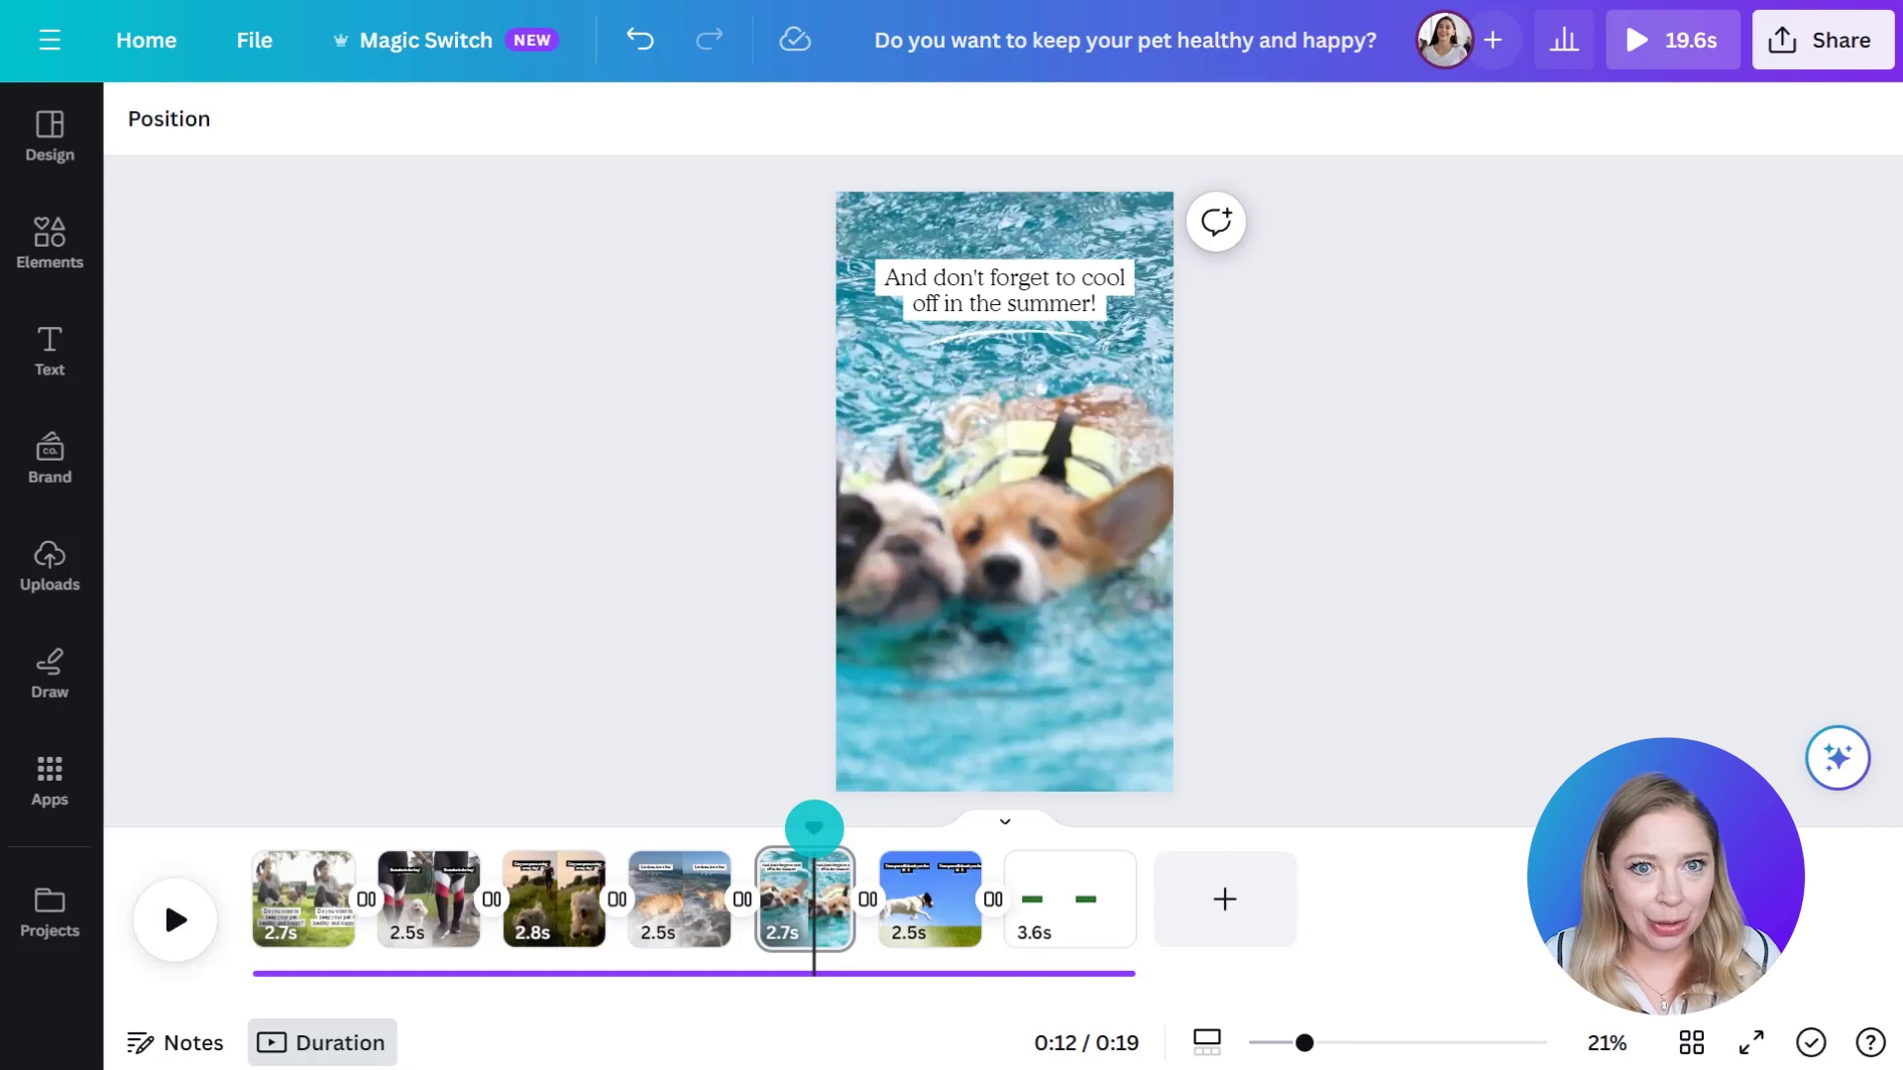
pyautogui.moveTo(814, 828); pyautogui.dragTo(301, 828)
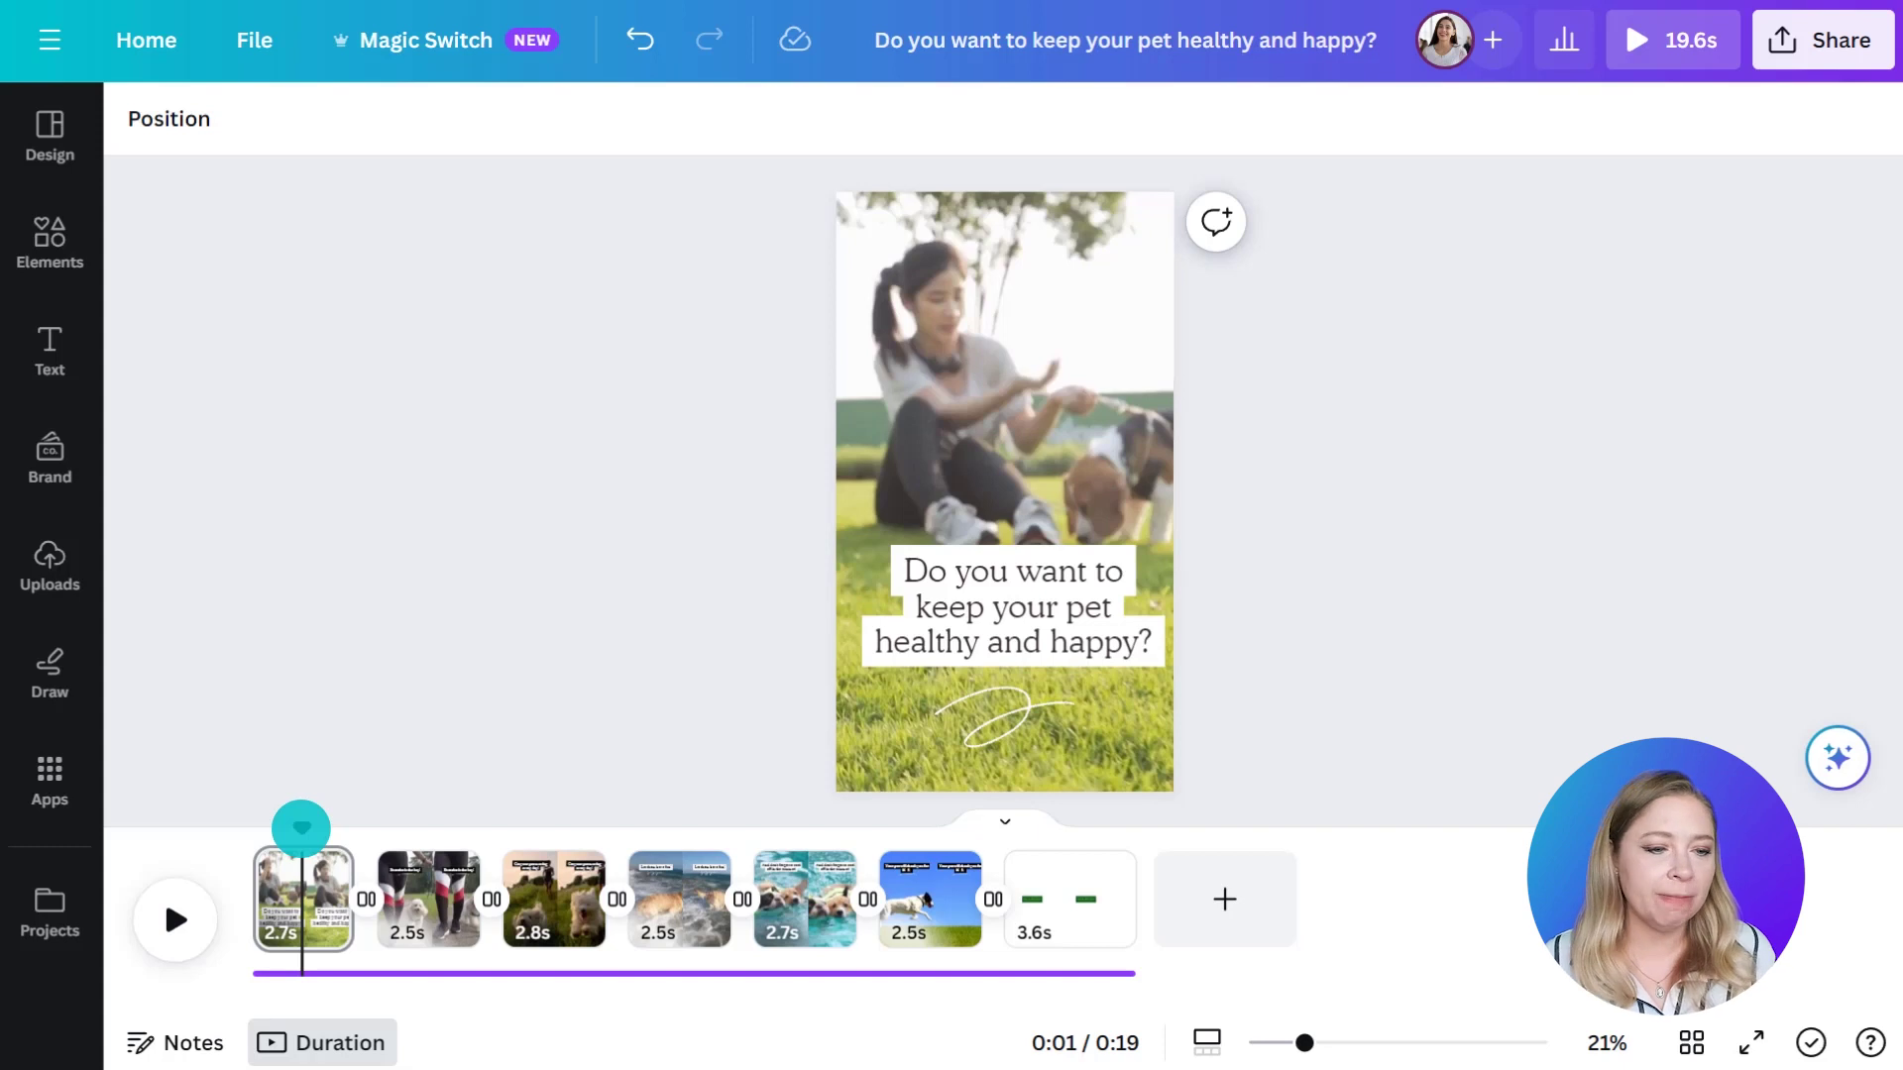
# Set the background effect of the opening clip's headline text to the cream brand color.
pyautogui.click(1012, 607)
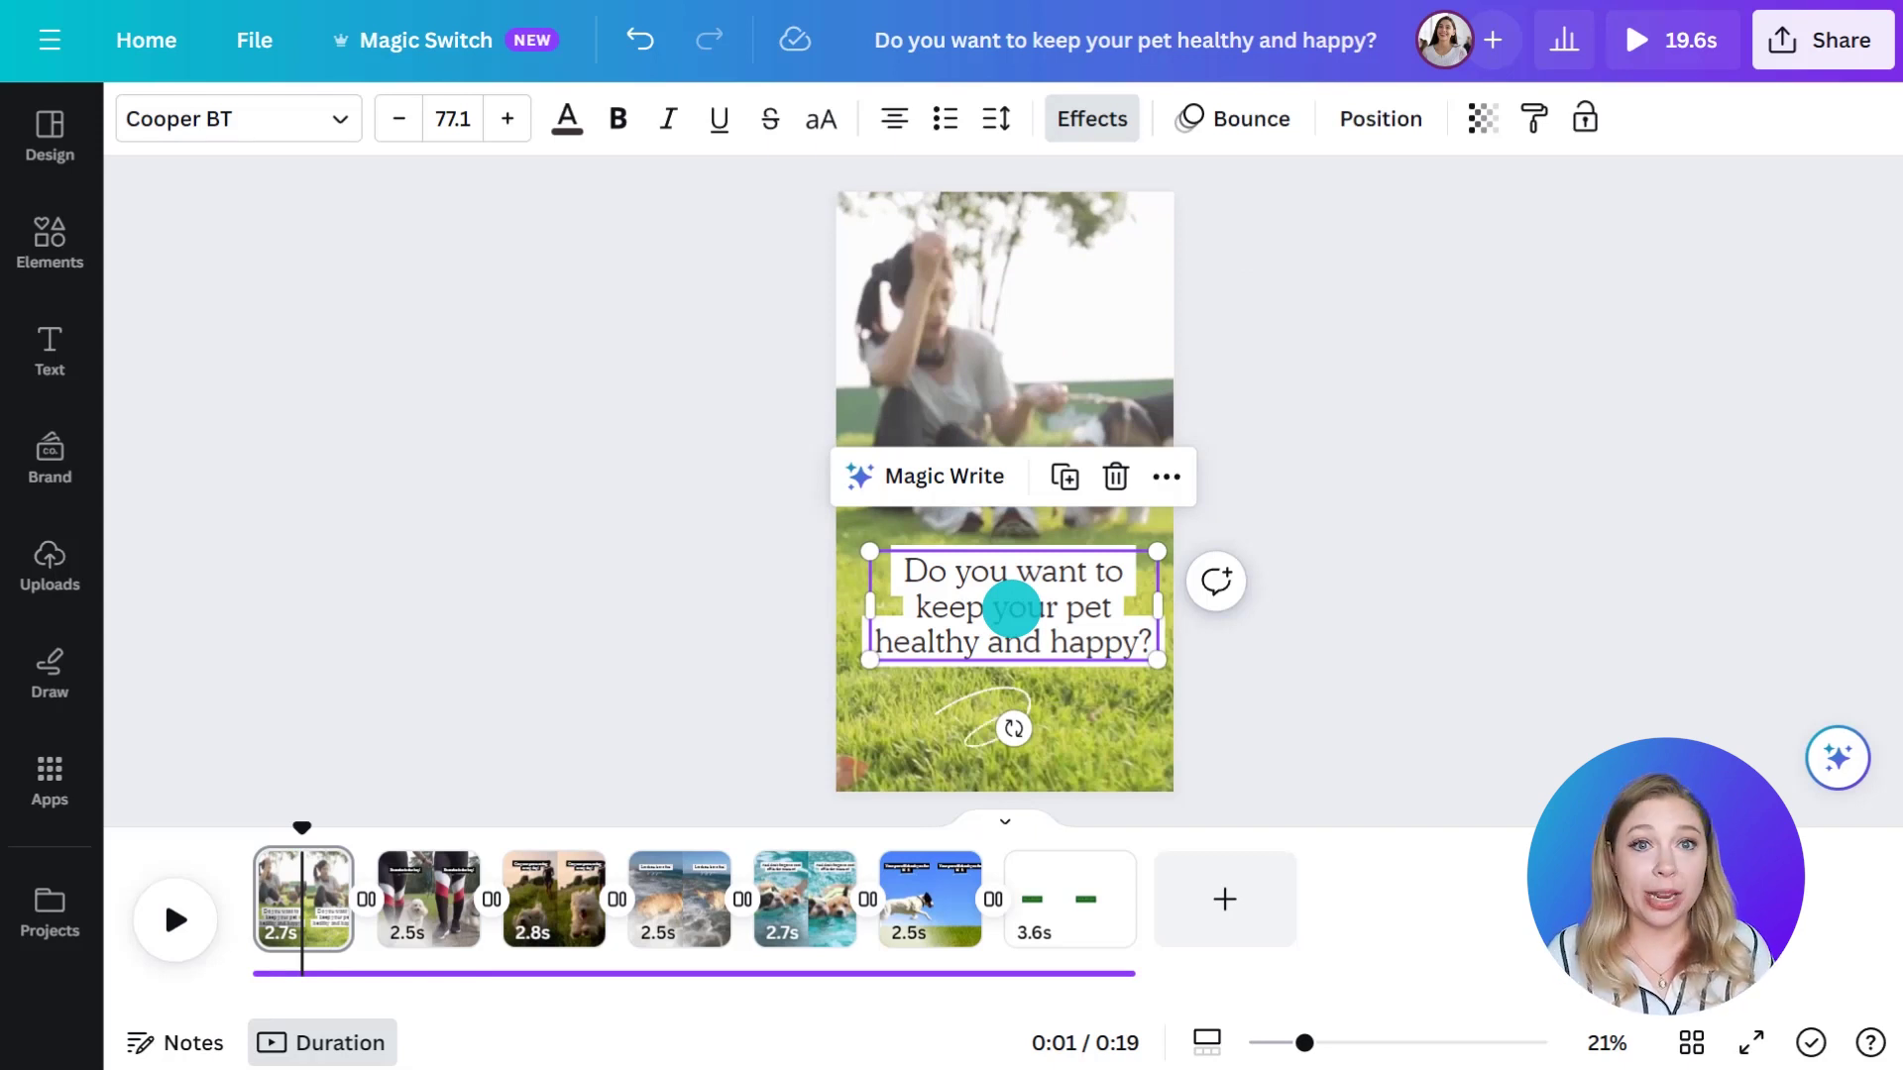
pyautogui.click(1091, 119)
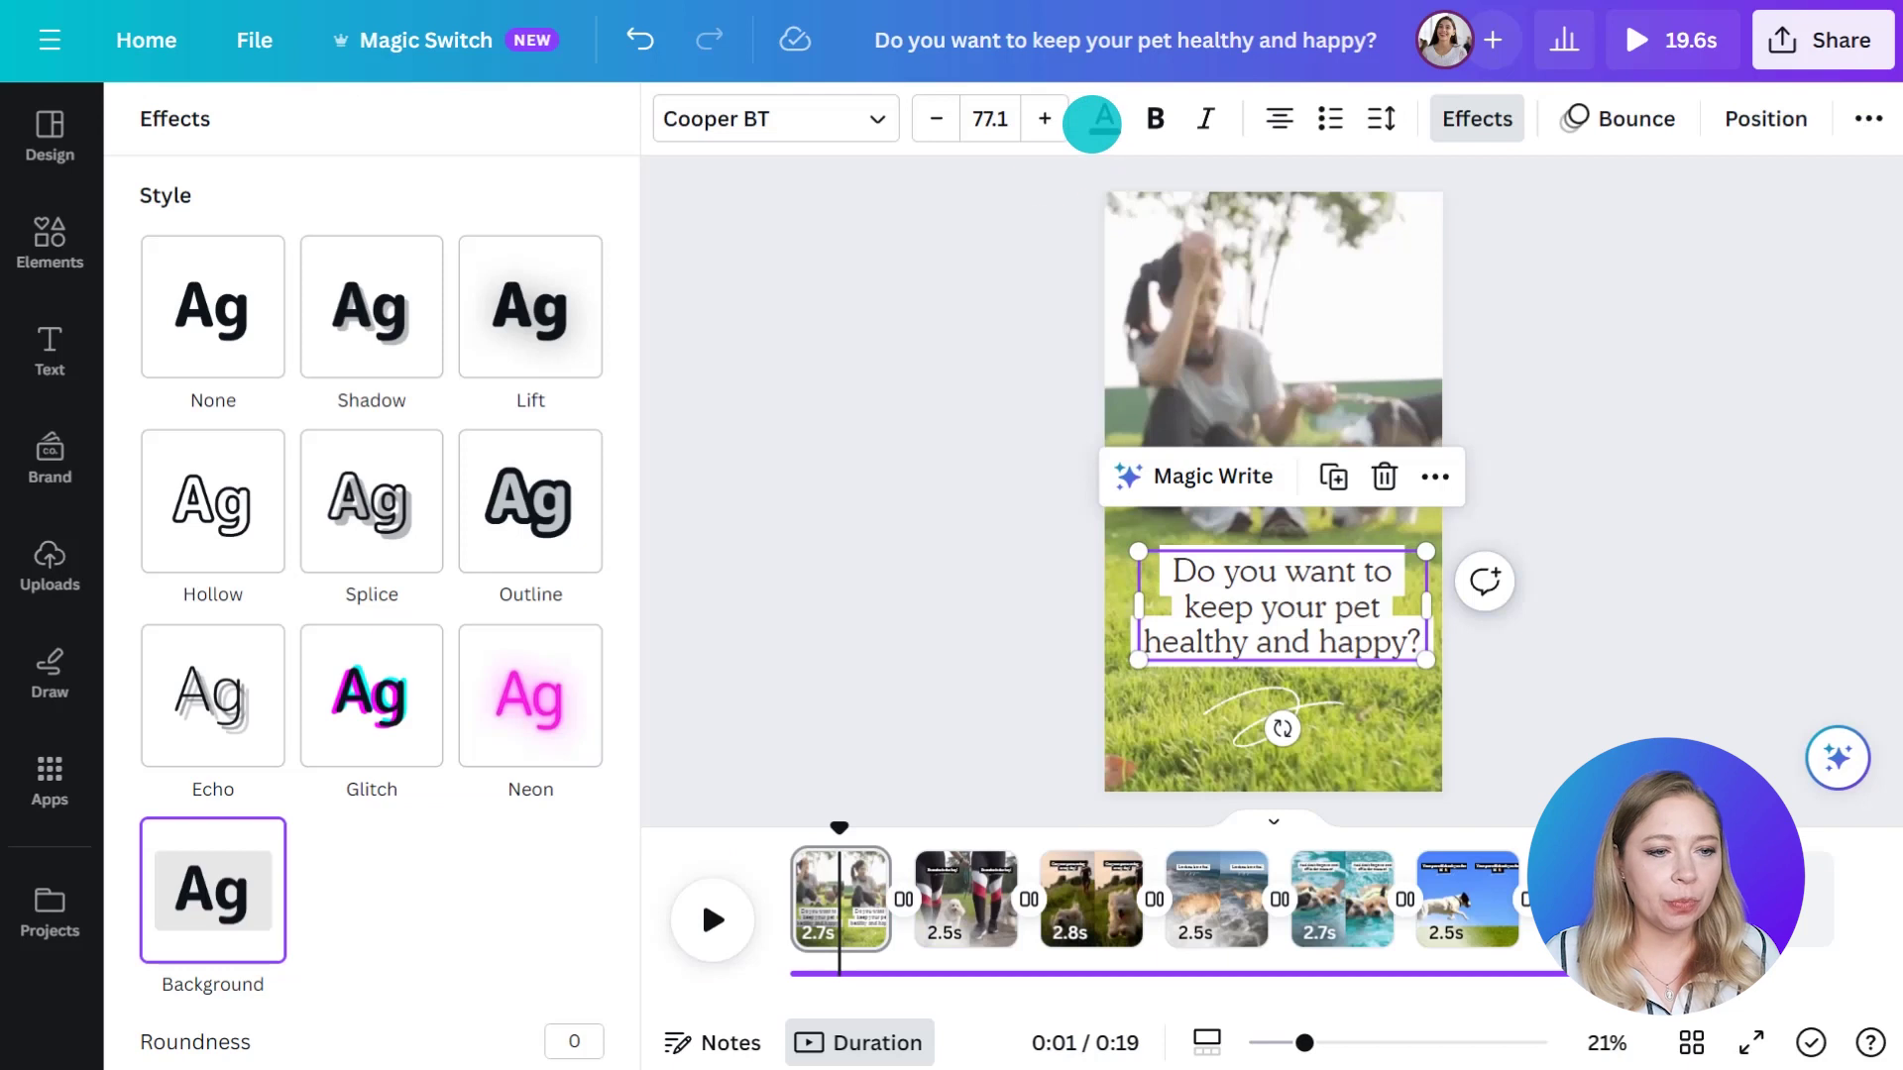
pyautogui.scroll(-5, 489, 854)
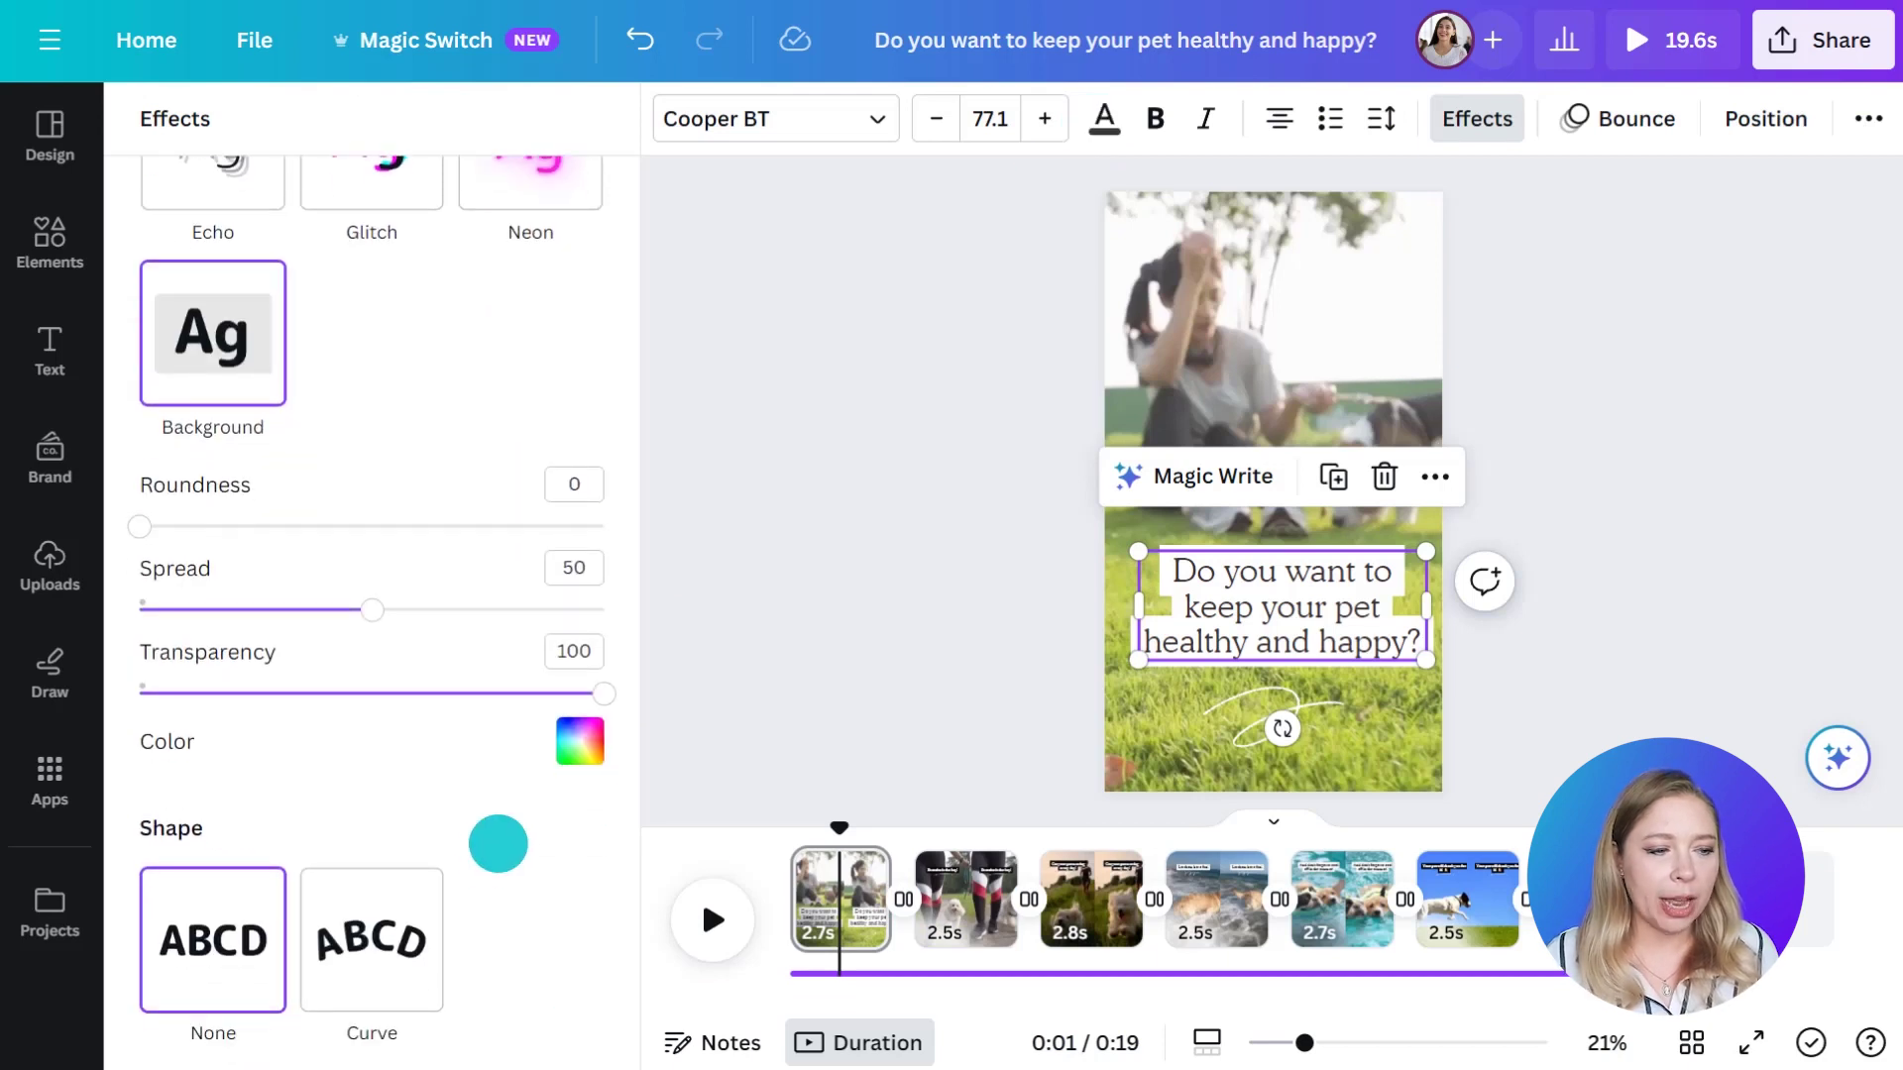
pyautogui.click(580, 741)
pyautogui.click(410, 558)
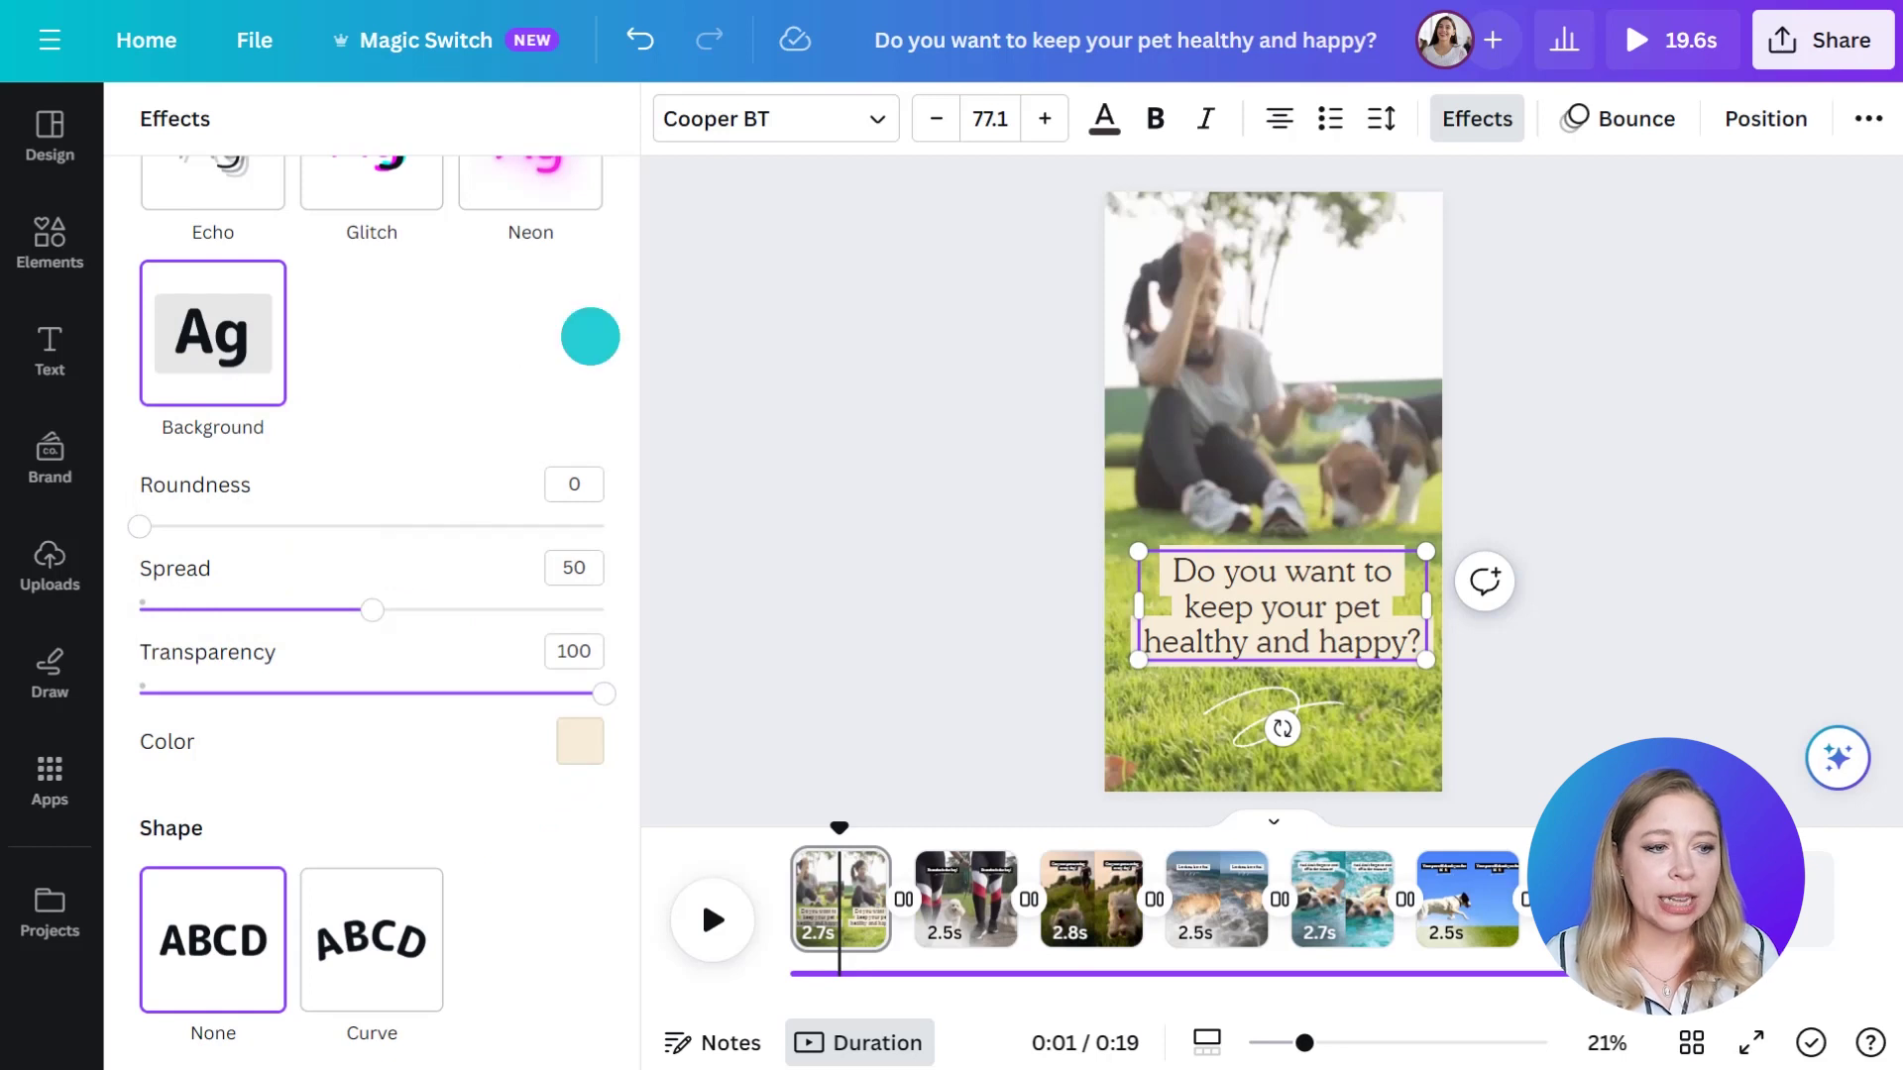
# Change the headline font to Telegraf from the Nourish Brand kit and replace Cooper BT with it throughout the video.
pyautogui.click(771, 116)
pyautogui.scroll(-3, 505, 695)
pyautogui.scroll(-3, 505, 695)
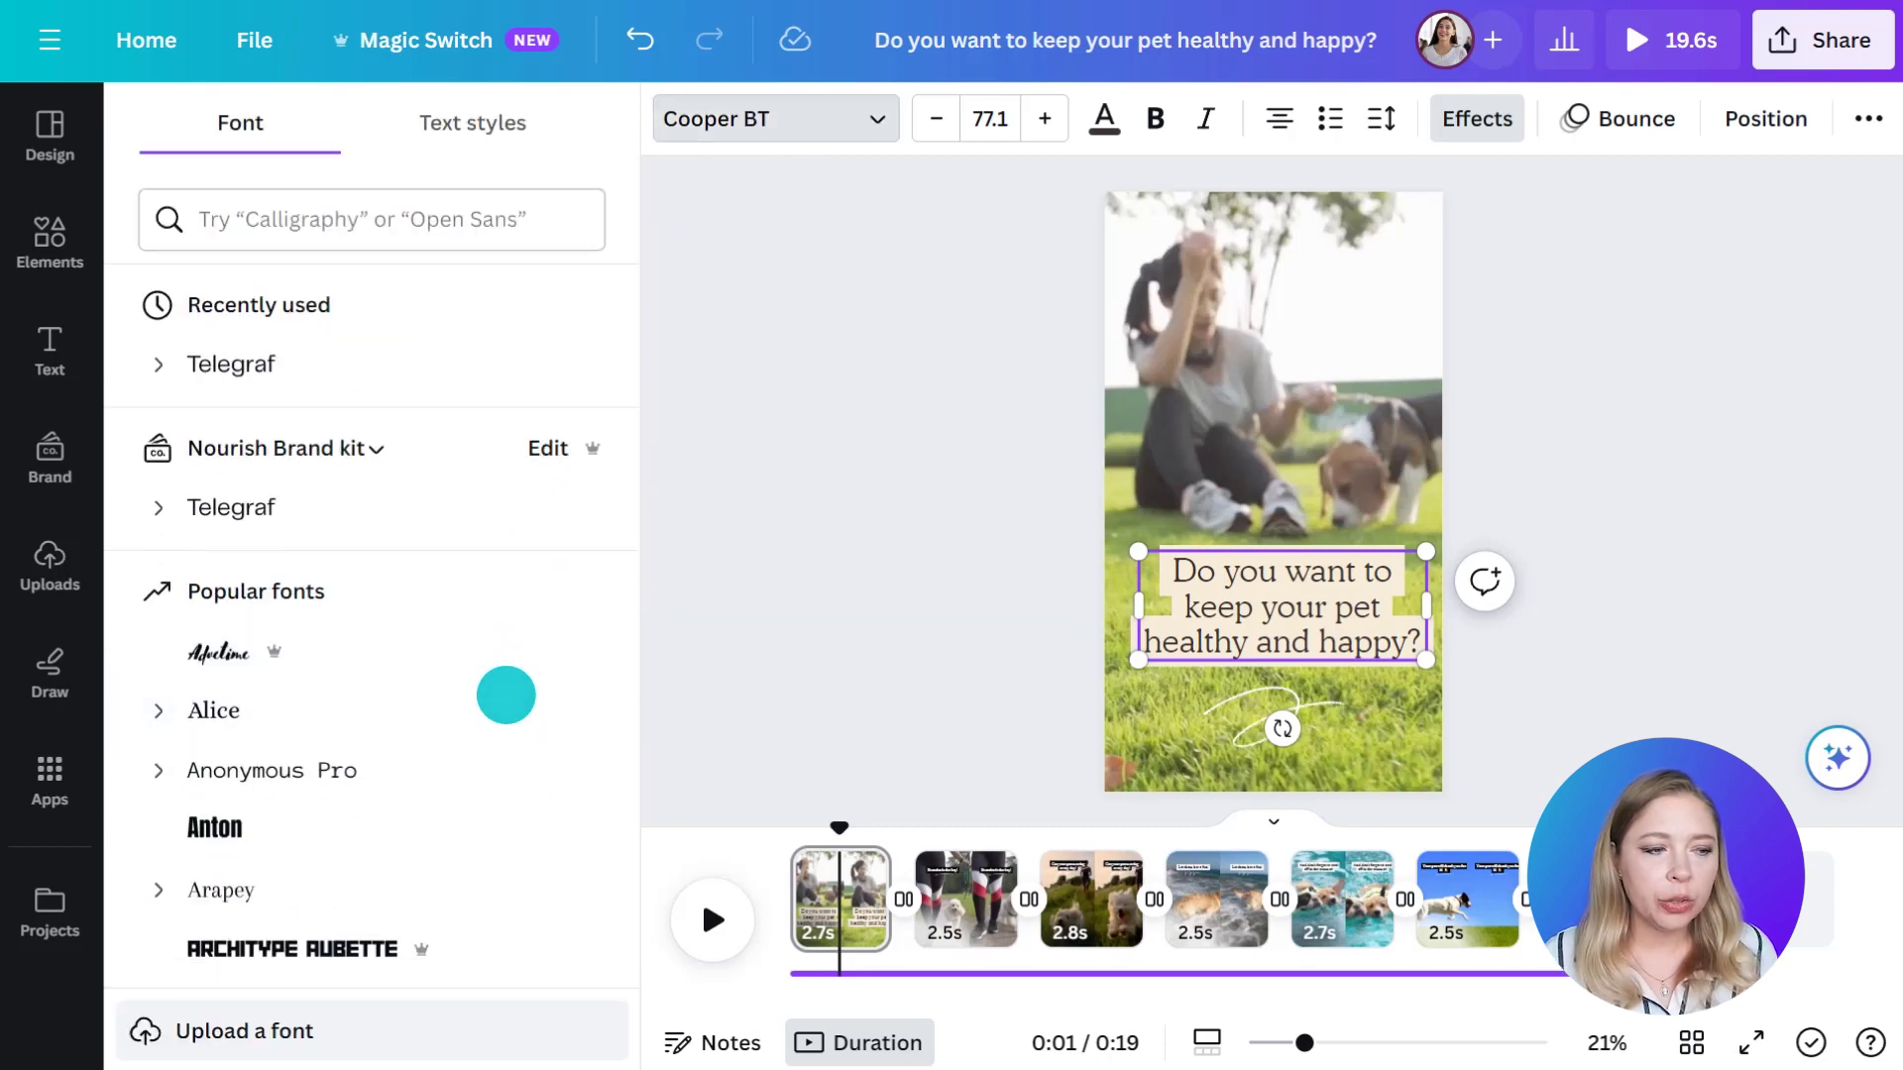
pyautogui.click(234, 506)
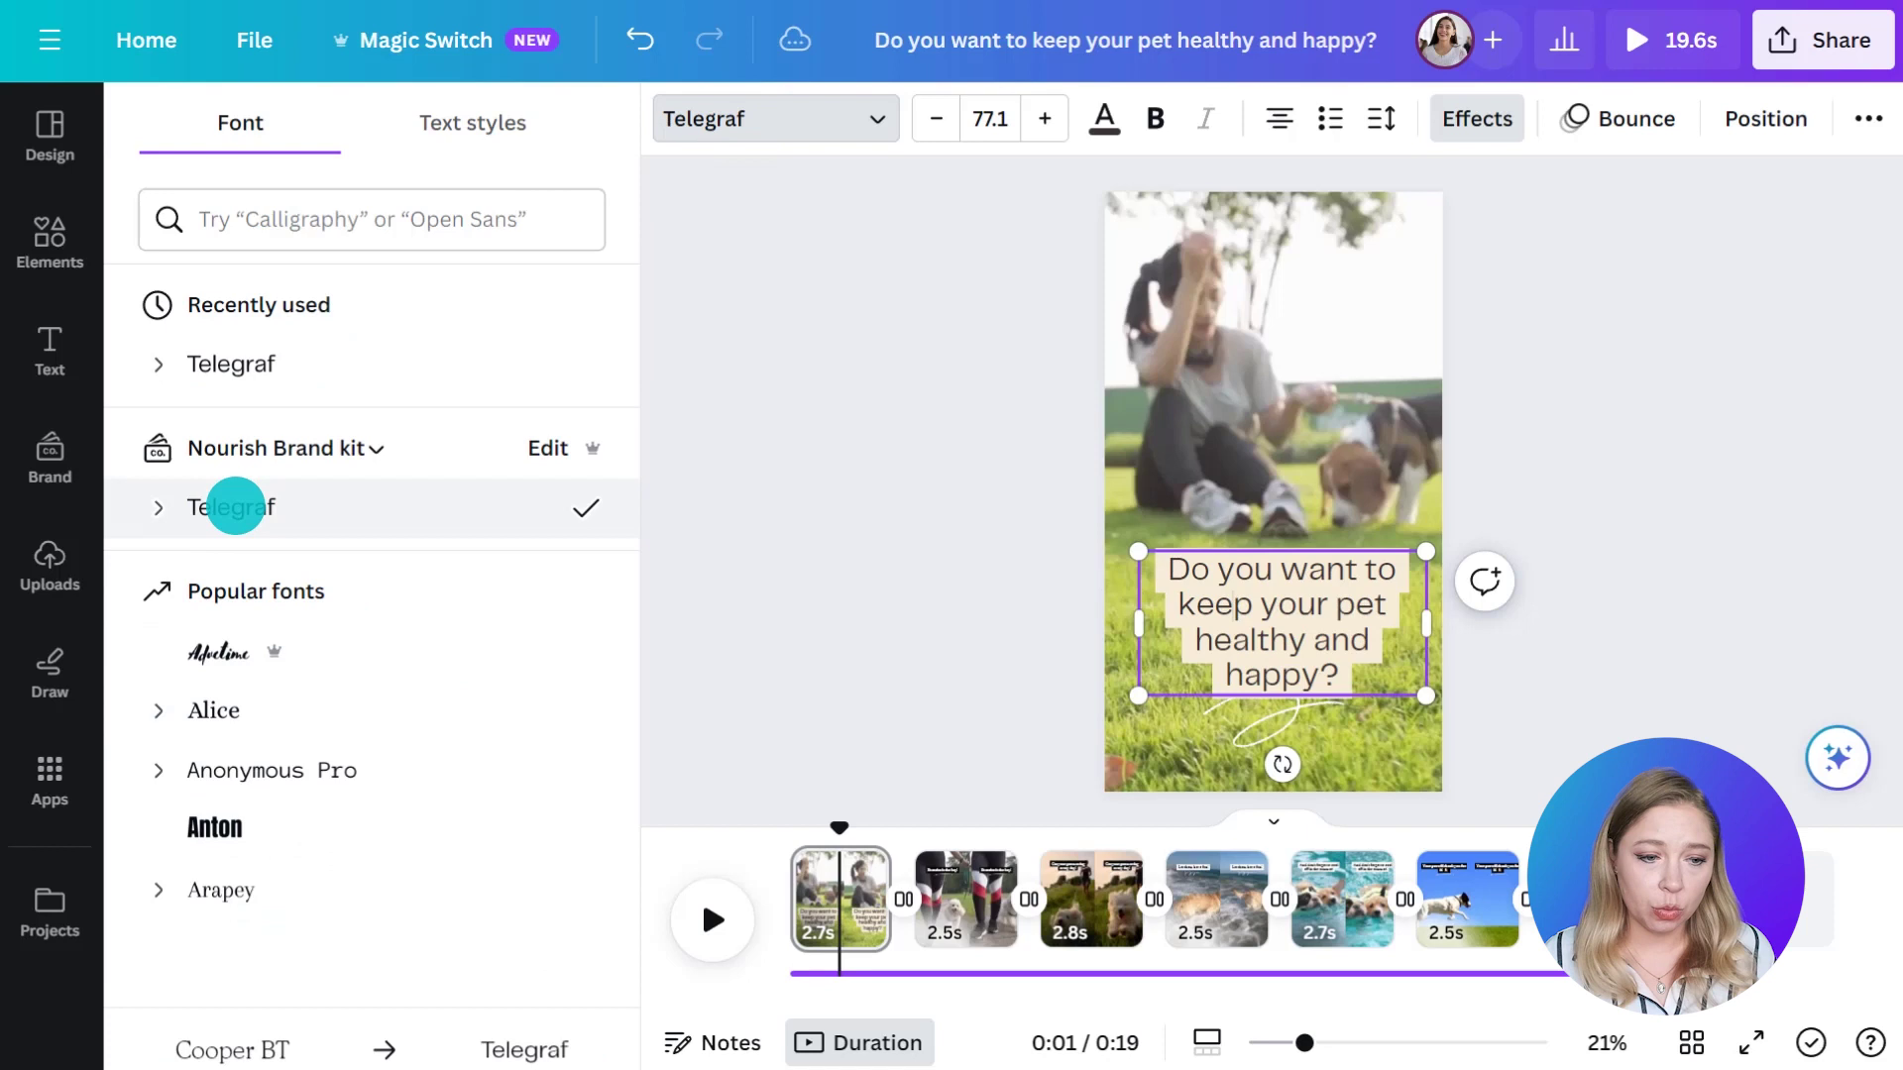
pyautogui.click(348, 1013)
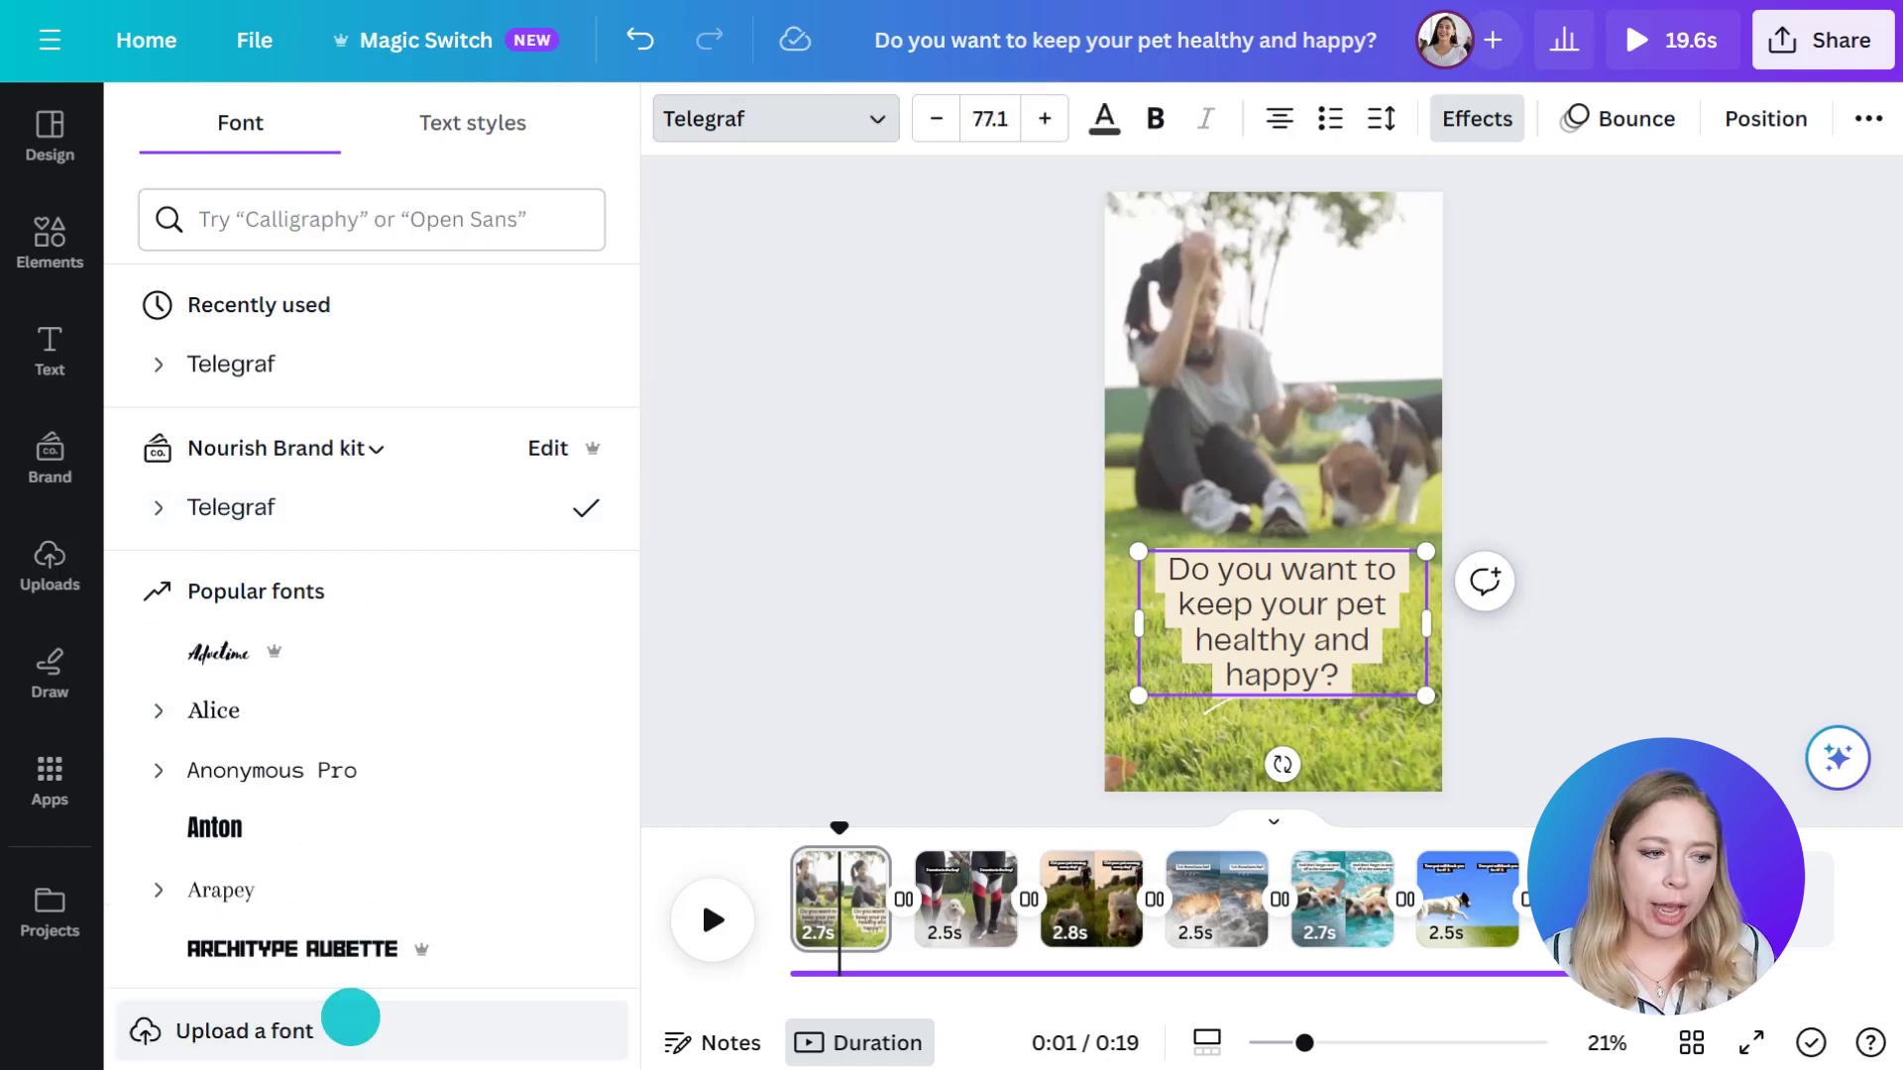
# Place the green NOURISH brand logo in the lower-left corner of the opening clip and preview the full video.
pyautogui.click(47, 456)
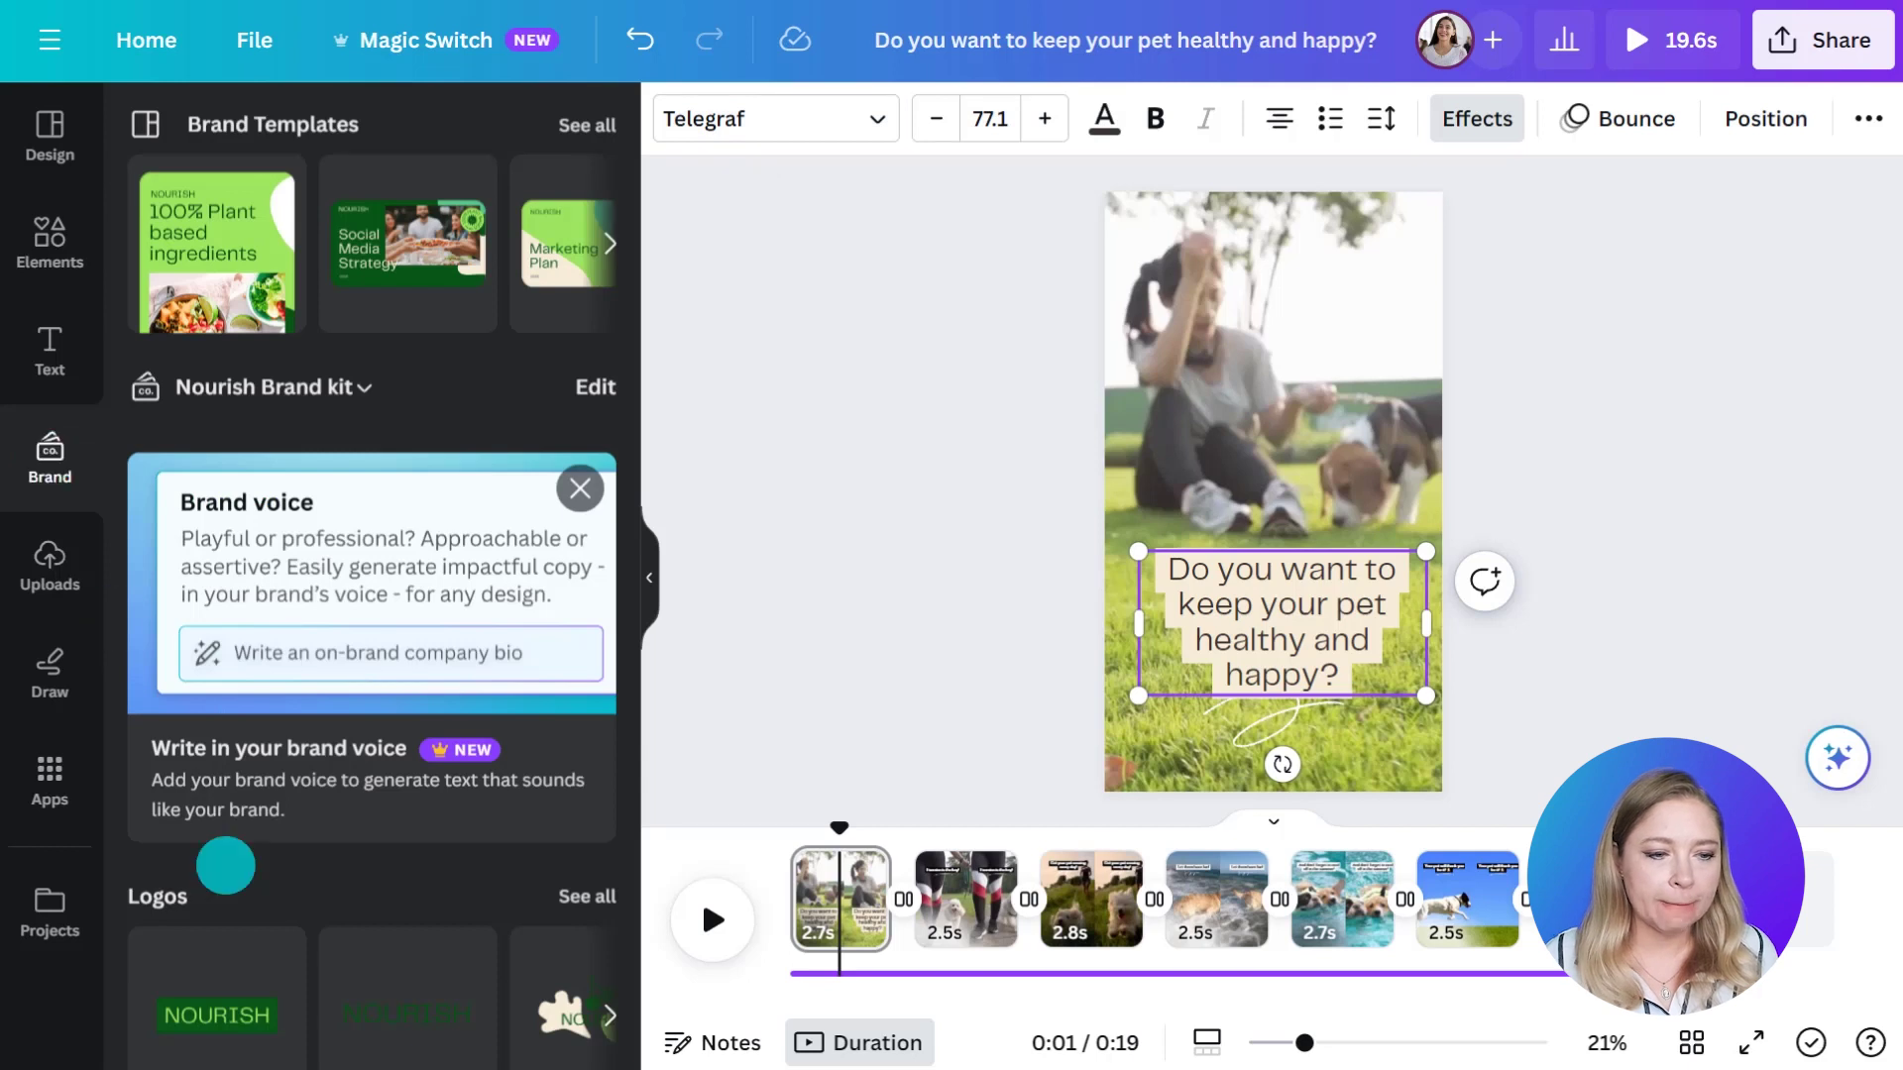
pyautogui.scroll(-5, 223, 864)
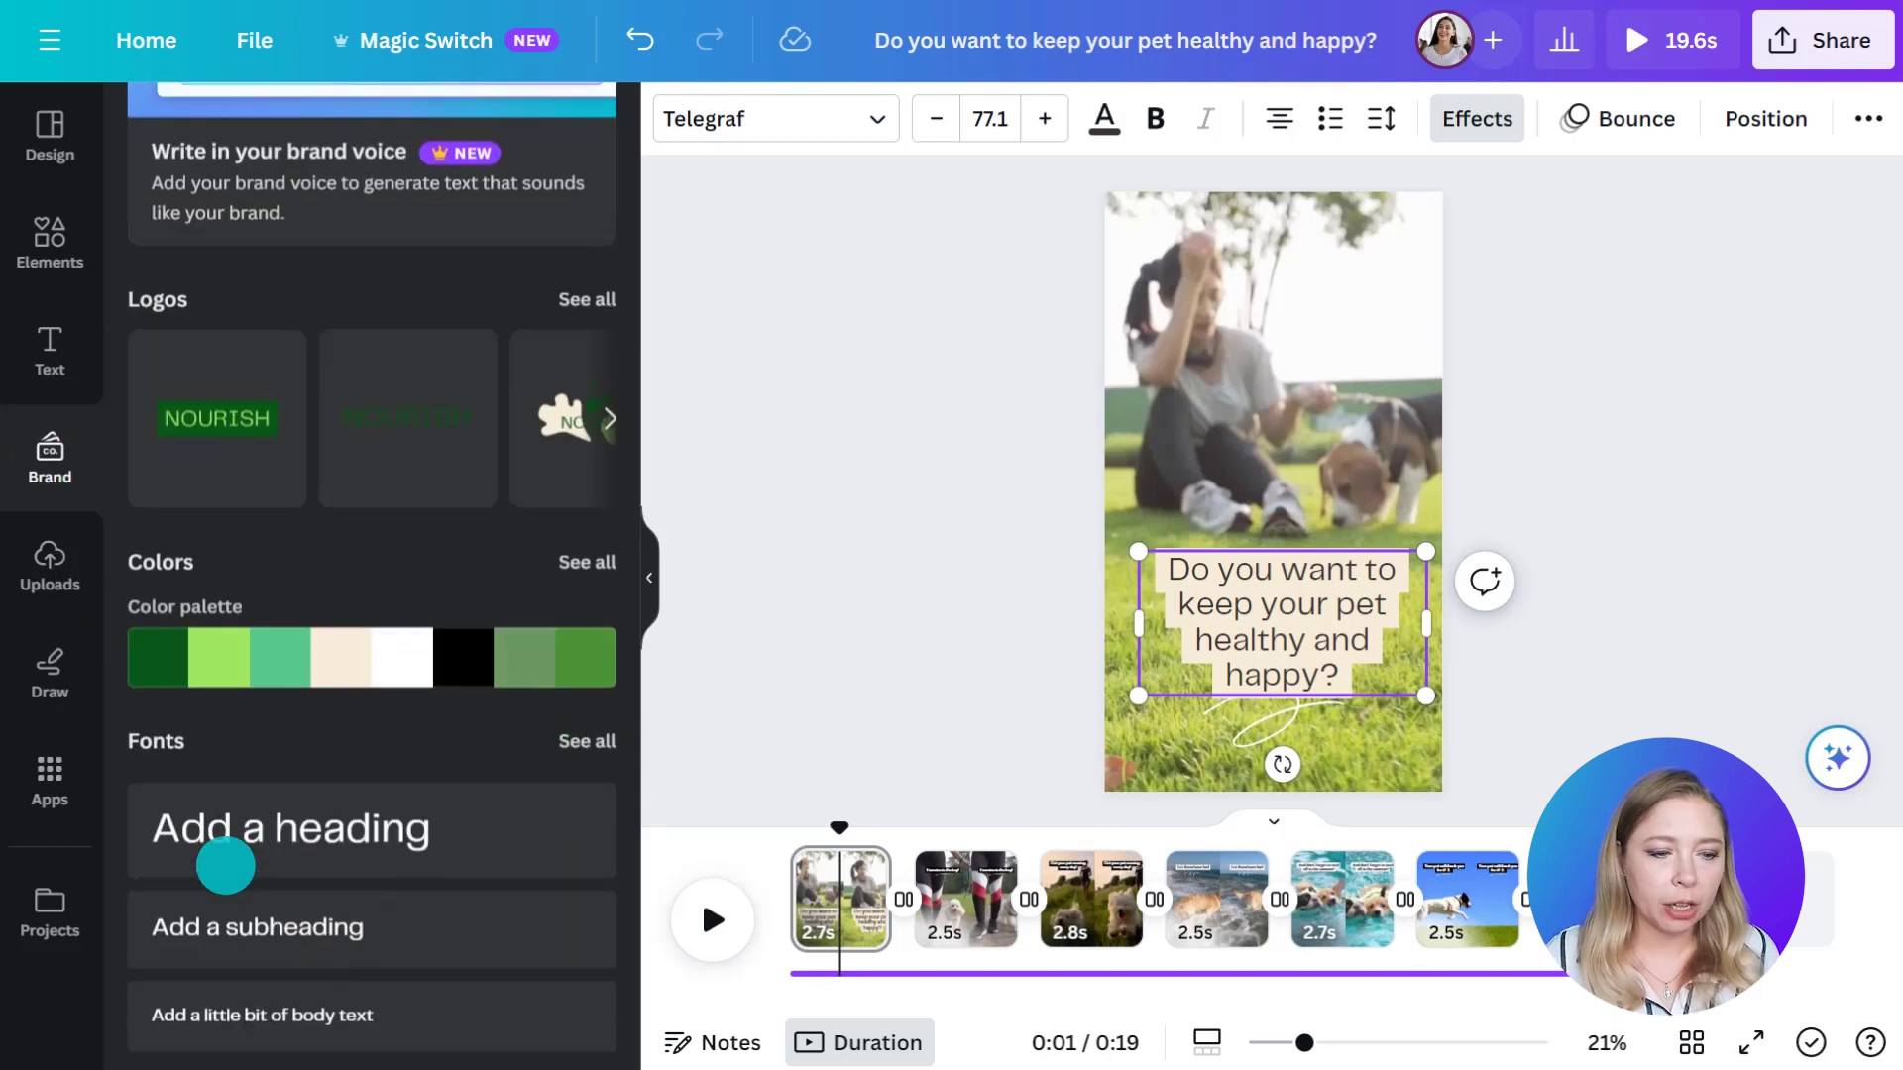
pyautogui.click(210, 417)
pyautogui.click(649, 575)
pyautogui.moveTo(1005, 496); pyautogui.dragTo(902, 759)
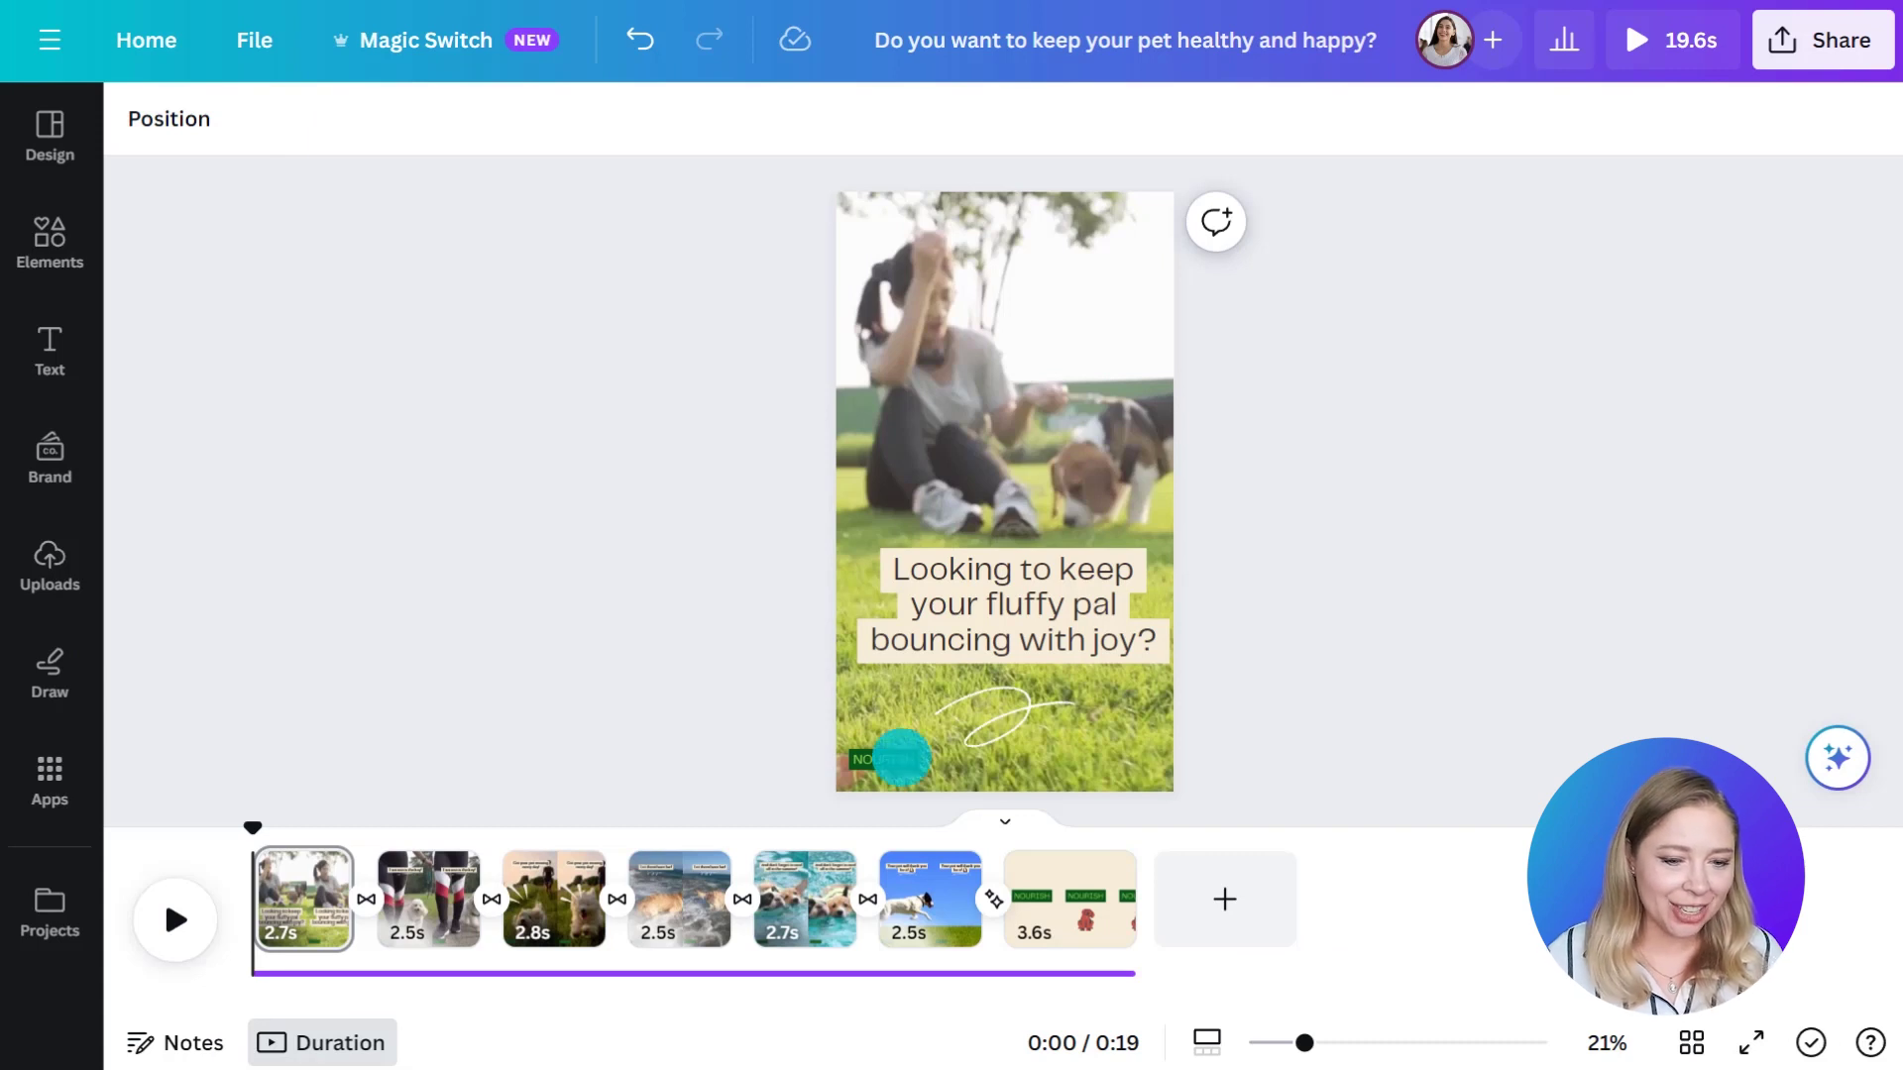
pyautogui.click(1653, 40)
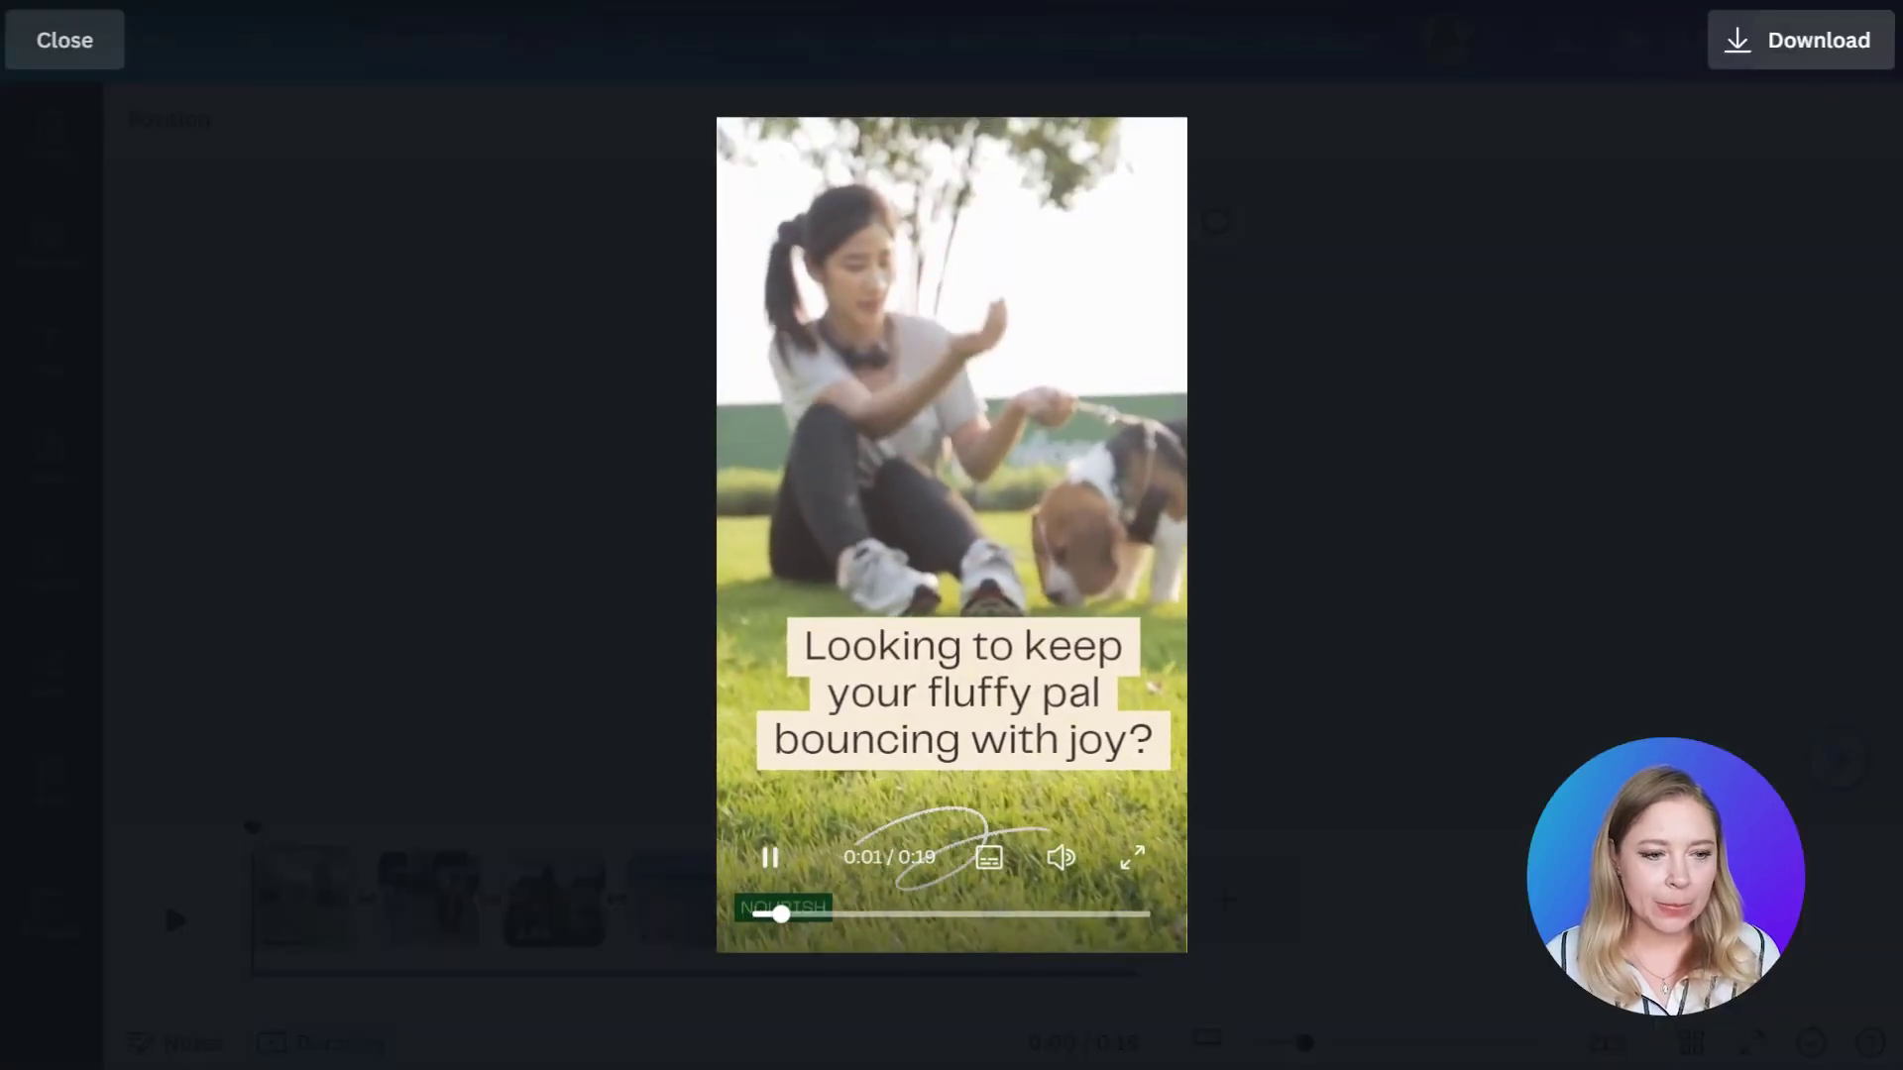